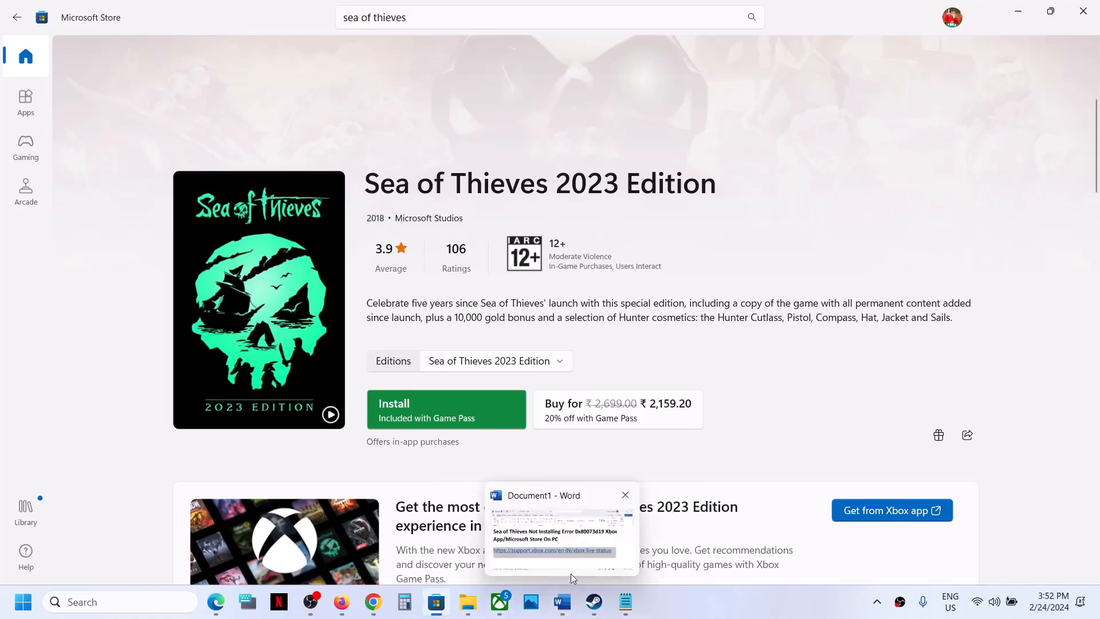
- Copy the Xbox status link from the Word notes and bring up the Xbox Status page in Chrome
{"action": "left_click", "coordinate": [562, 601]}
{"action": "left_click_drag", "start_coordinate": [659, 282], "coordinate": [867, 278]}
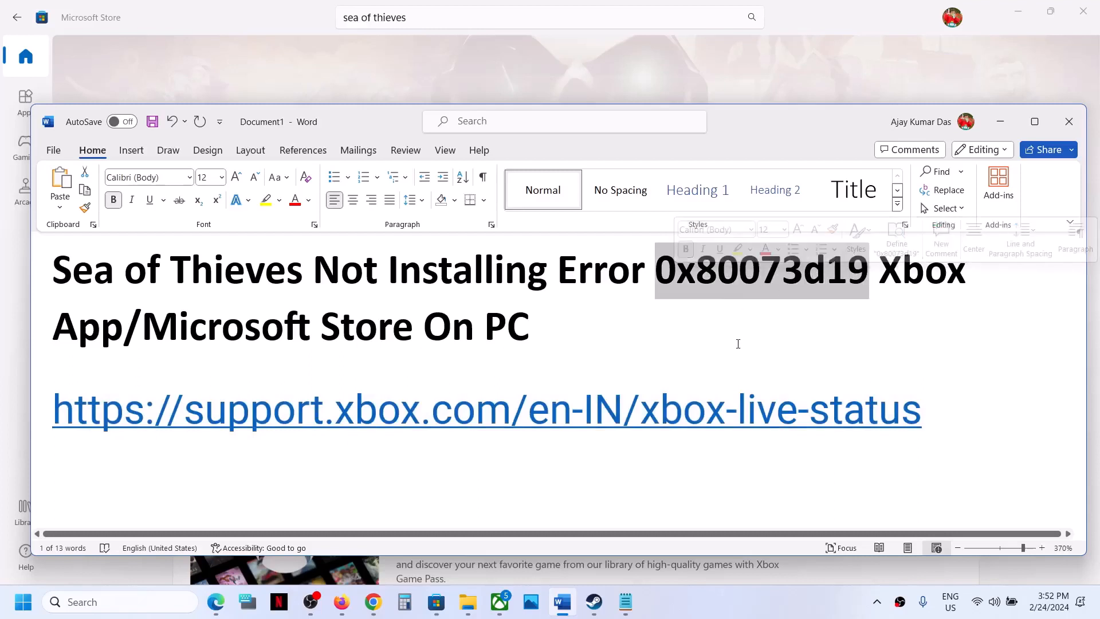
{"action": "triple_click", "coordinate": [946, 410]}
{"action": "right_click", "coordinate": [356, 437]}
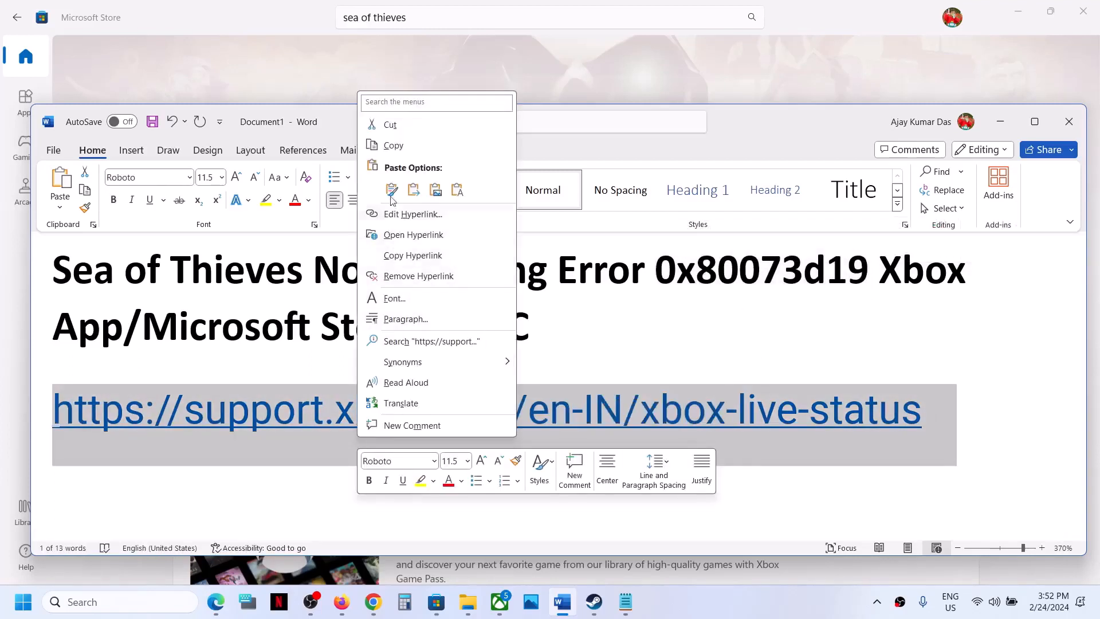
{"action": "left_click", "coordinate": [393, 145]}
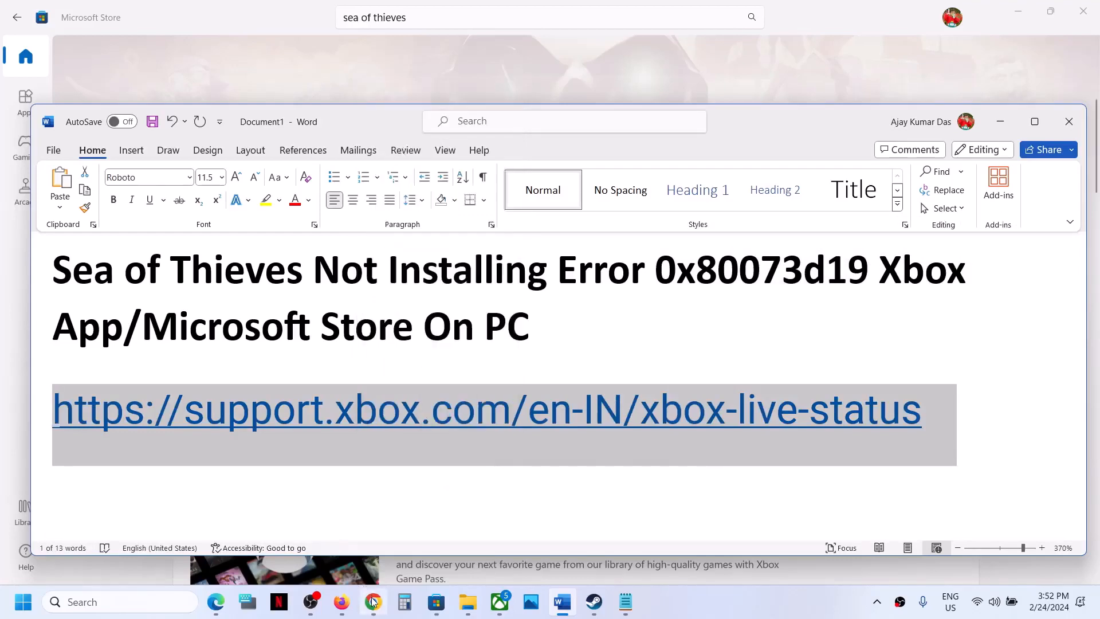
{"action": "mouse_move", "coordinate": [373, 601]}
{"action": "left_click", "coordinate": [406, 538]}
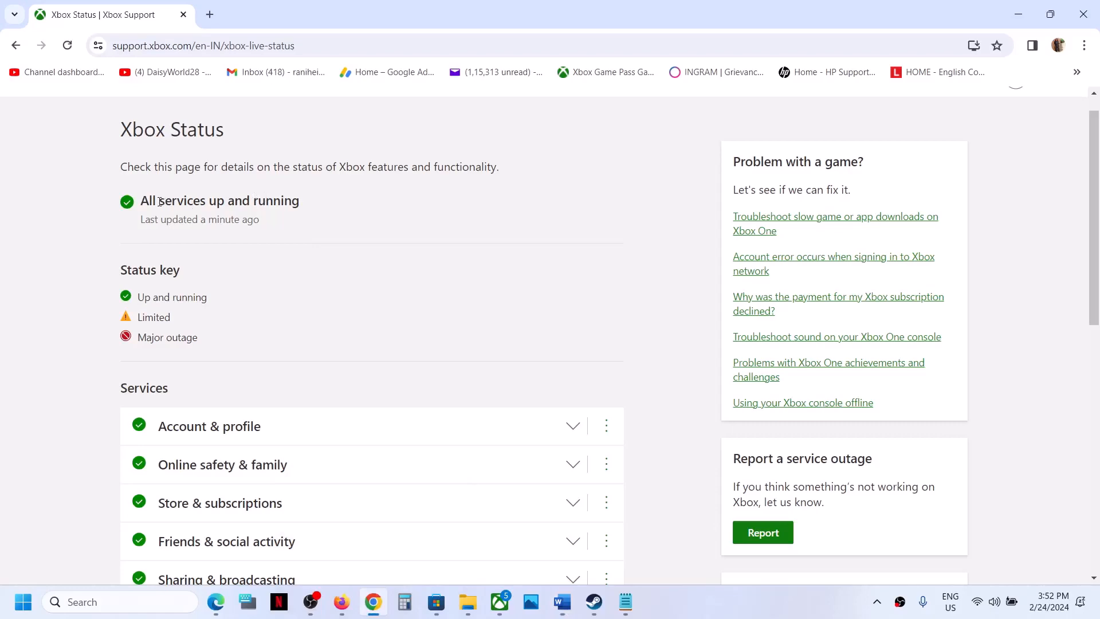
{"action": "scroll", "coordinate": [142, 280], "scroll_direction": "down", "scroll_amount": 1}
{"action": "scroll", "coordinate": [143, 279], "scroll_direction": "up", "scroll_amount": 2}
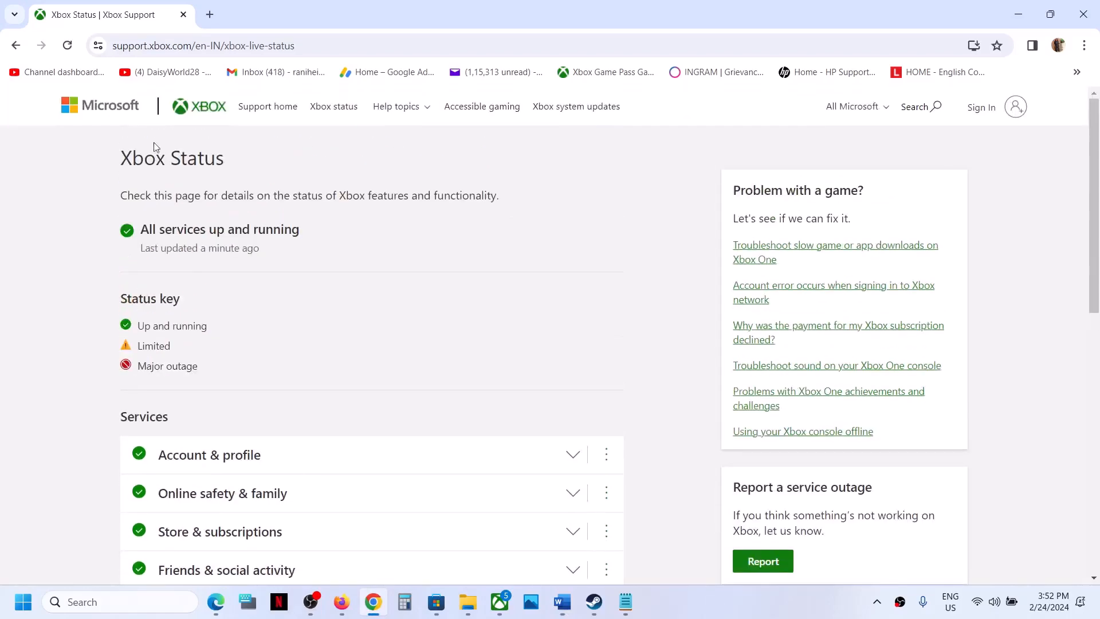
{"action": "scroll", "coordinate": [132, 209], "scroll_direction": "down", "scroll_amount": 2}
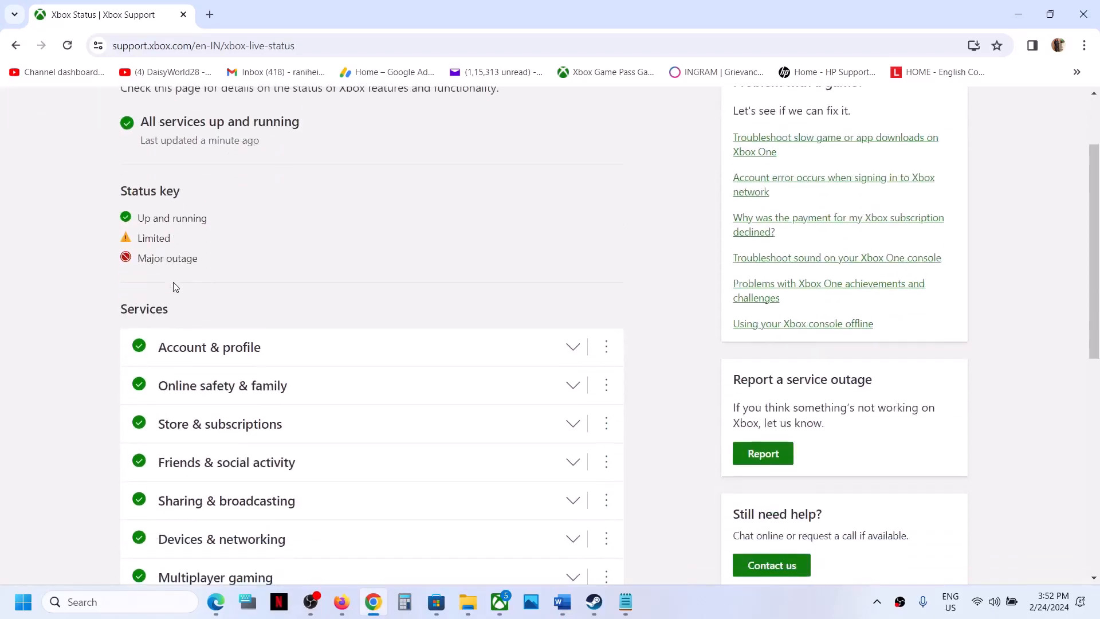
{"action": "left_click_drag", "start_coordinate": [138, 243], "coordinate": [175, 243]}
{"action": "scroll", "coordinate": [138, 351], "scroll_direction": "down", "scroll_amount": 1}
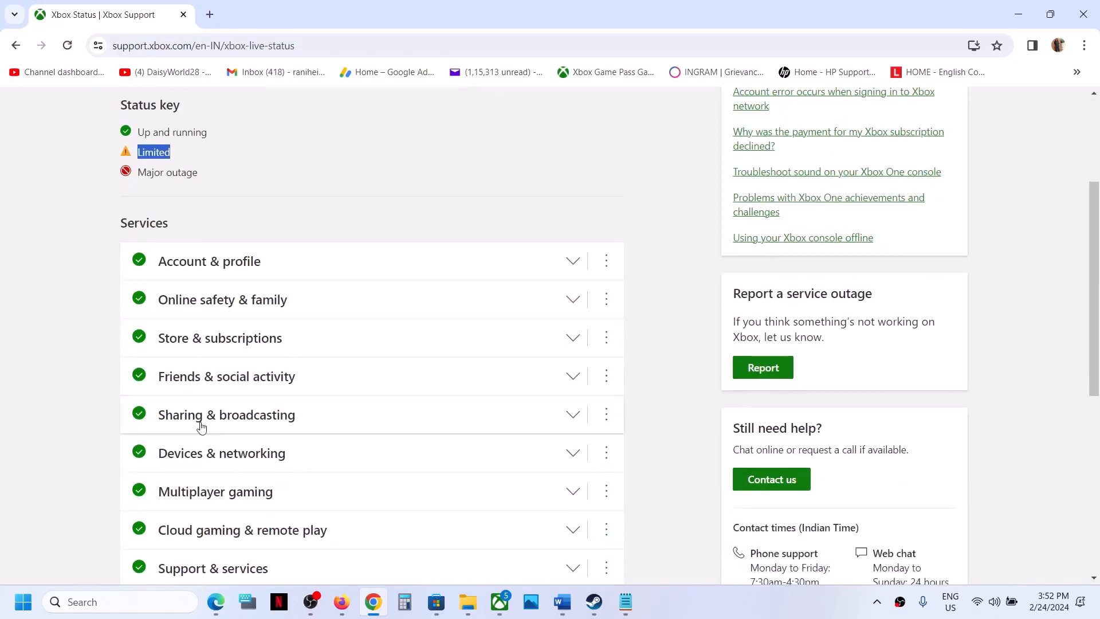
{"action": "left_click_drag", "start_coordinate": [140, 173], "coordinate": [195, 177]}
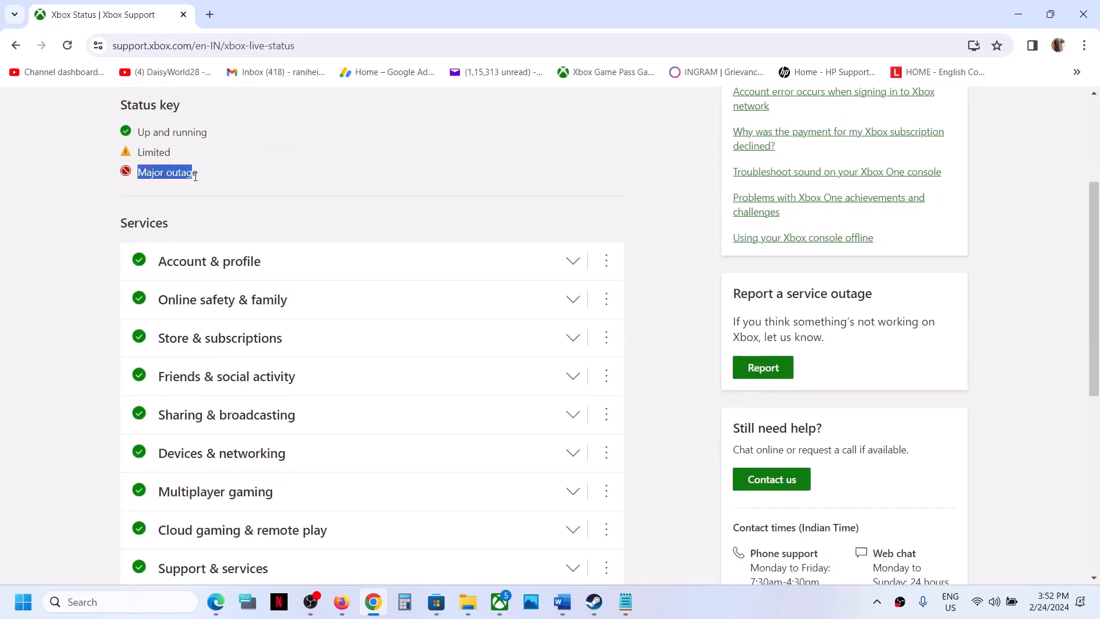
{"action": "scroll", "coordinate": [138, 241], "scroll_direction": "down", "scroll_amount": 1}
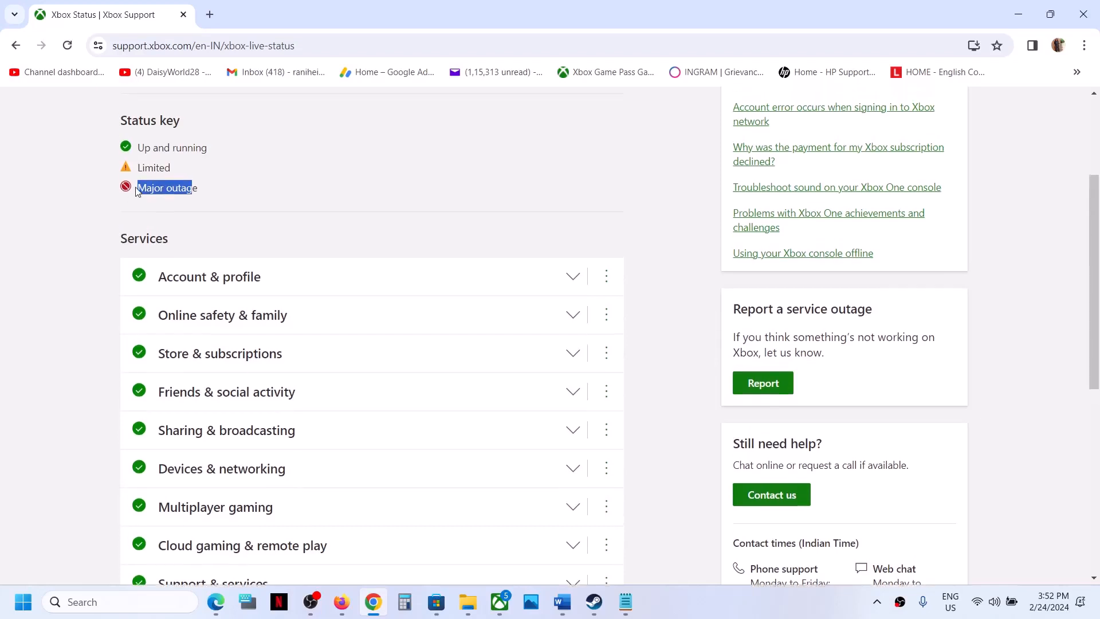
{"action": "scroll", "coordinate": [142, 306], "scroll_direction": "down", "scroll_amount": 1}
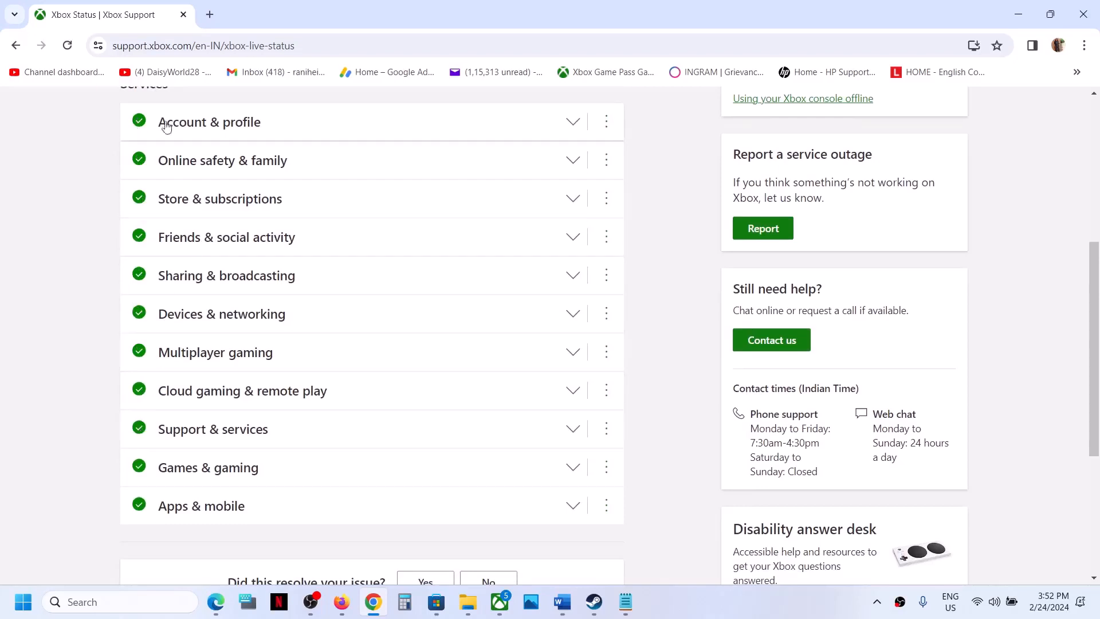
{"action": "scroll", "coordinate": [155, 201], "scroll_direction": "up", "scroll_amount": 1}
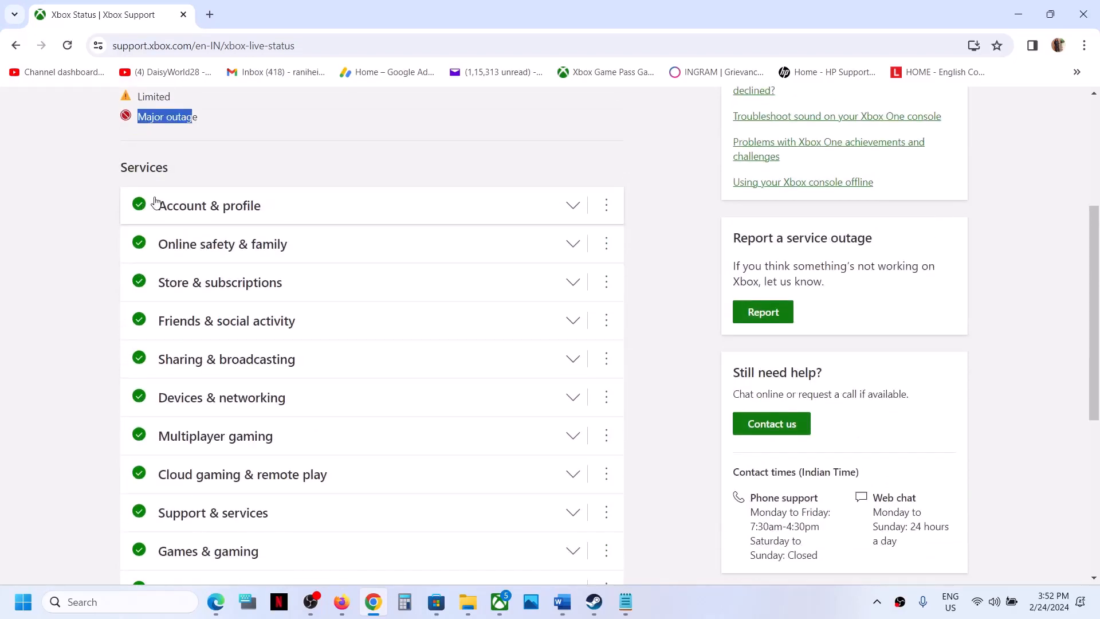
{"action": "scroll", "coordinate": [154, 201], "scroll_direction": "down", "scroll_amount": 1}
{"action": "scroll", "coordinate": [153, 197], "scroll_direction": "up", "scroll_amount": 1}
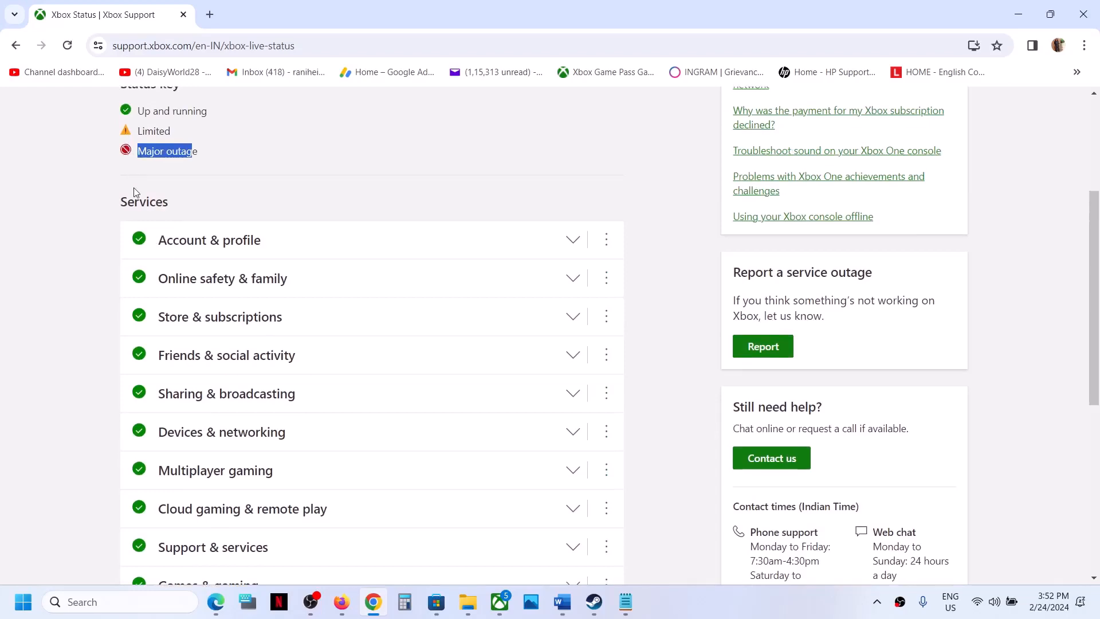
{"action": "scroll", "coordinate": [135, 194], "scroll_direction": "down", "scroll_amount": 1}
{"action": "scroll", "coordinate": [133, 187], "scroll_direction": "down", "scroll_amount": 2}
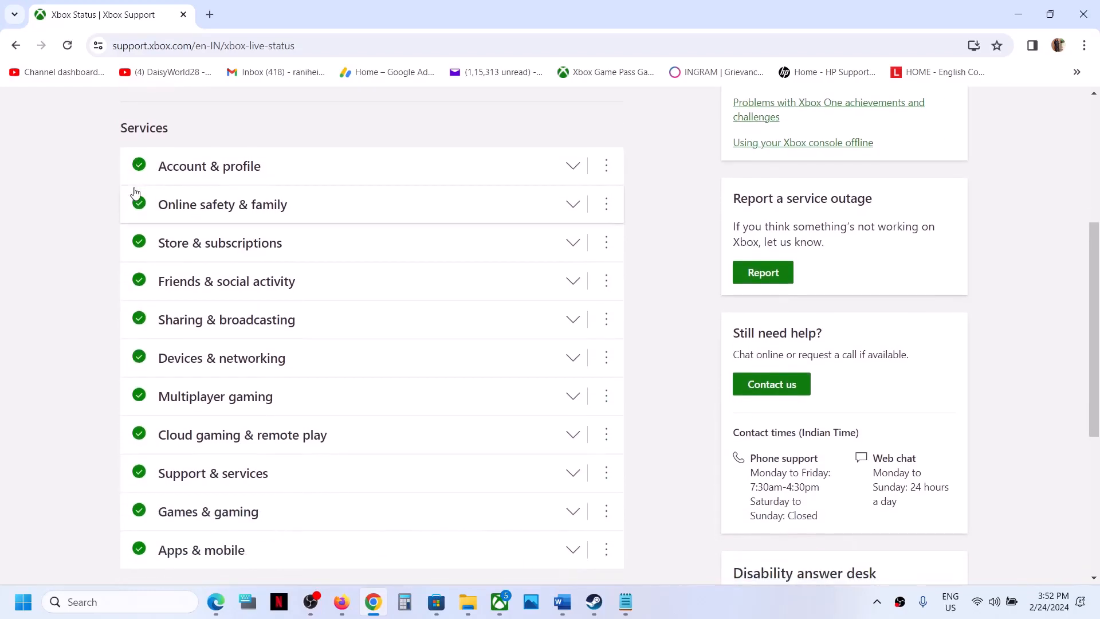
{"action": "scroll", "coordinate": [206, 321], "scroll_direction": "down", "scroll_amount": 1}
{"action": "scroll", "coordinate": [206, 322], "scroll_direction": "up", "scroll_amount": 6}
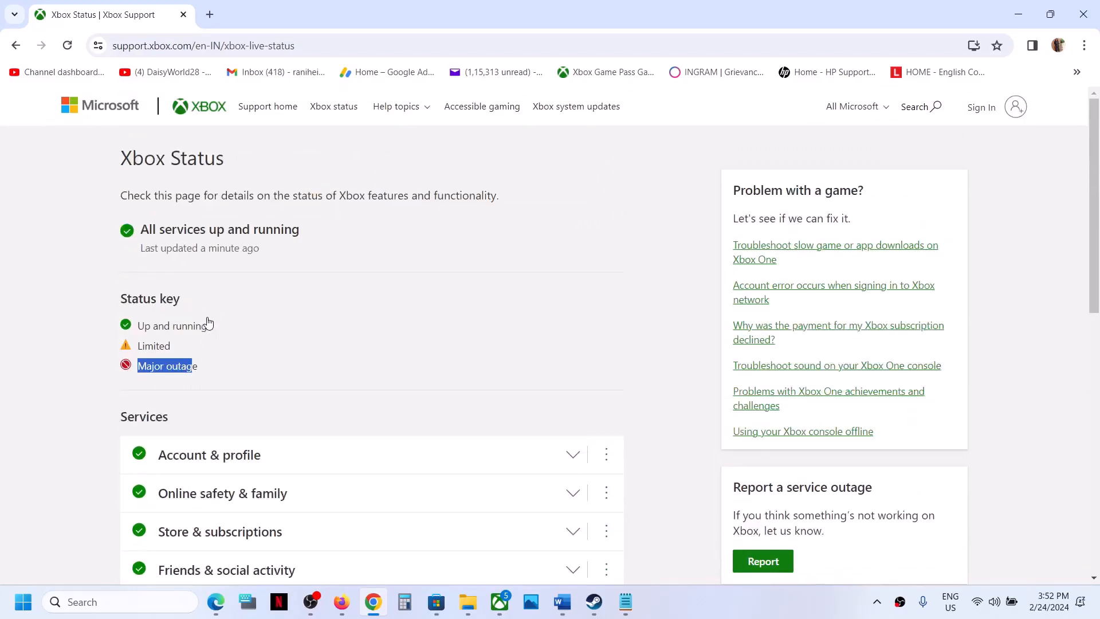
{"action": "scroll", "coordinate": [273, 369], "scroll_direction": "down", "scroll_amount": 3}
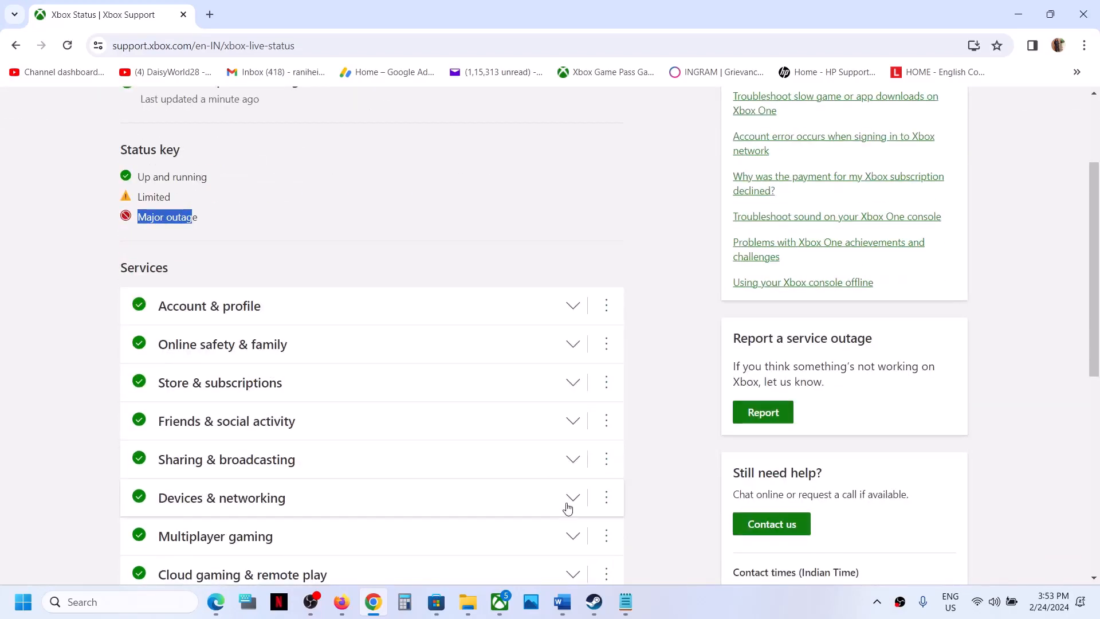
{"action": "scroll", "coordinate": [284, 351], "scroll_direction": "up", "scroll_amount": 2}
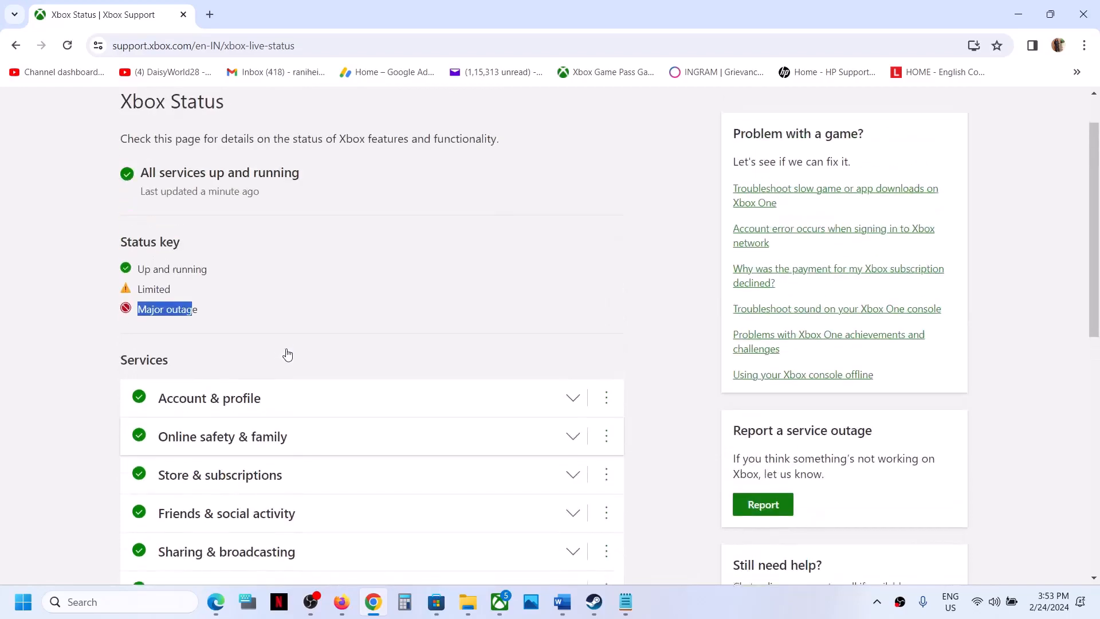
{"action": "left_click_drag", "start_coordinate": [141, 178], "coordinate": [316, 179]}
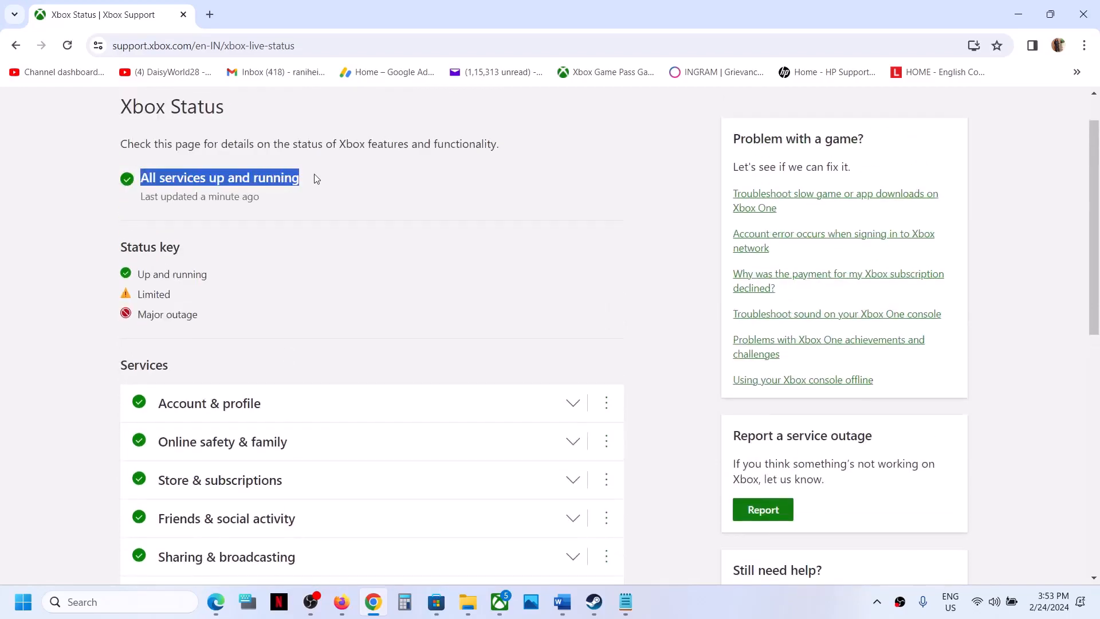
{"action": "left_click", "coordinate": [662, 346]}
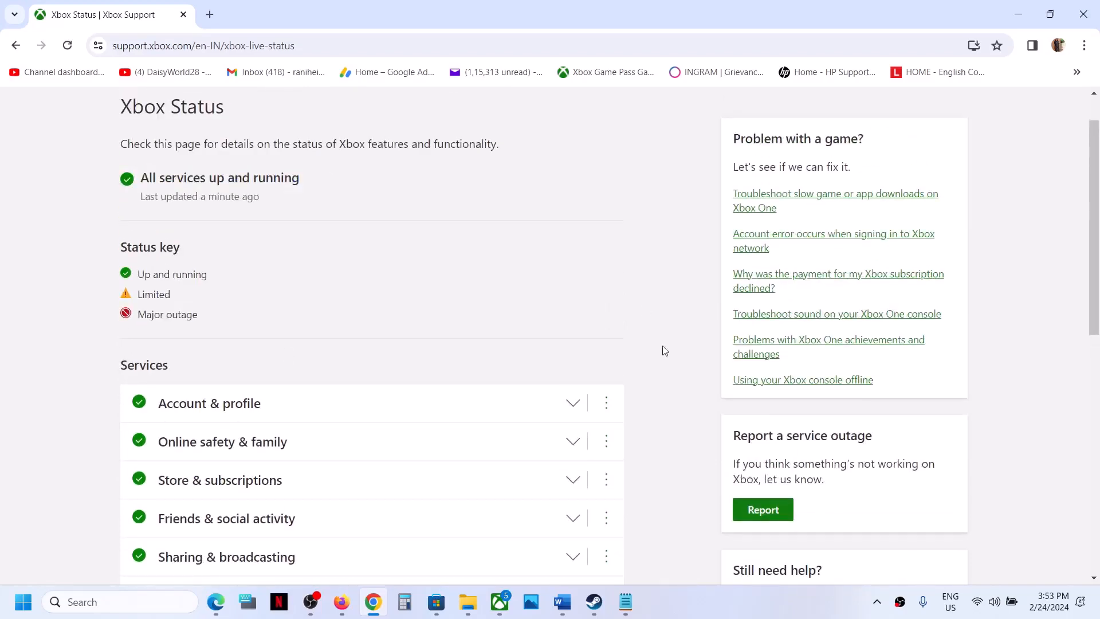
{"action": "left_click", "coordinate": [713, 601]}
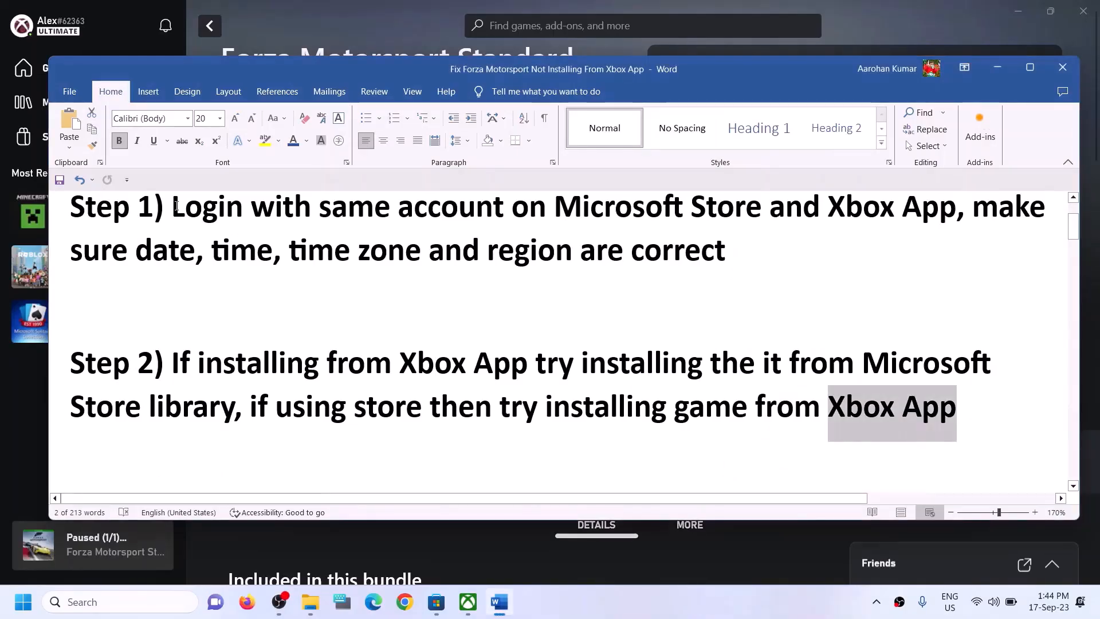
- Highlight Step 1 about using one account everywhere, then switch to the Microsoft Store home page
{"action": "left_click_drag", "start_coordinate": [172, 207], "coordinate": [956, 207]}
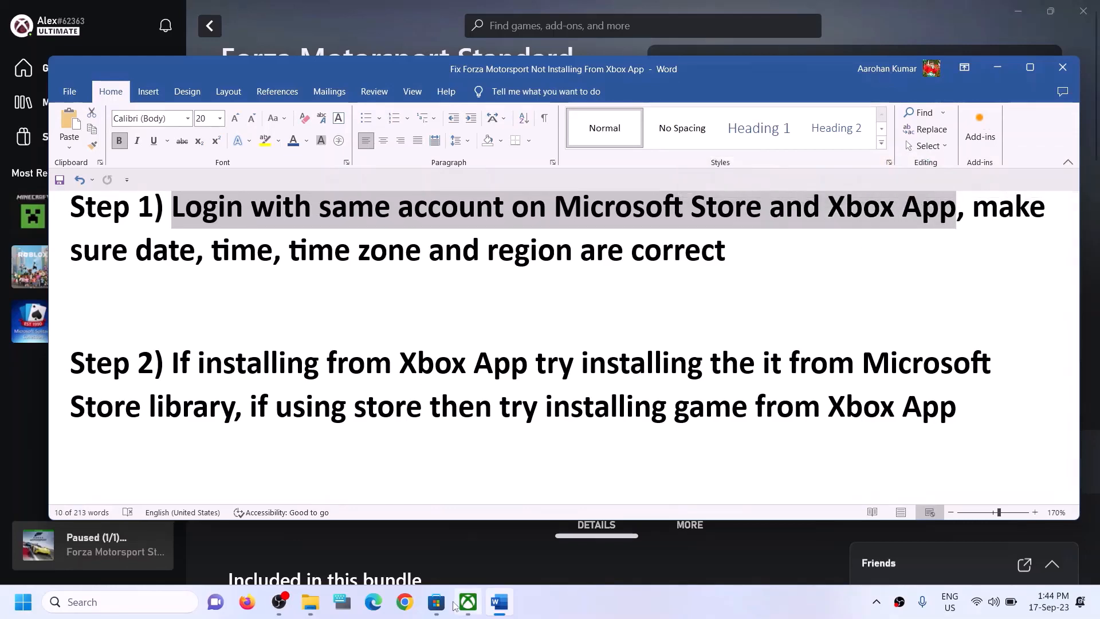
{"action": "left_click", "coordinate": [443, 607]}
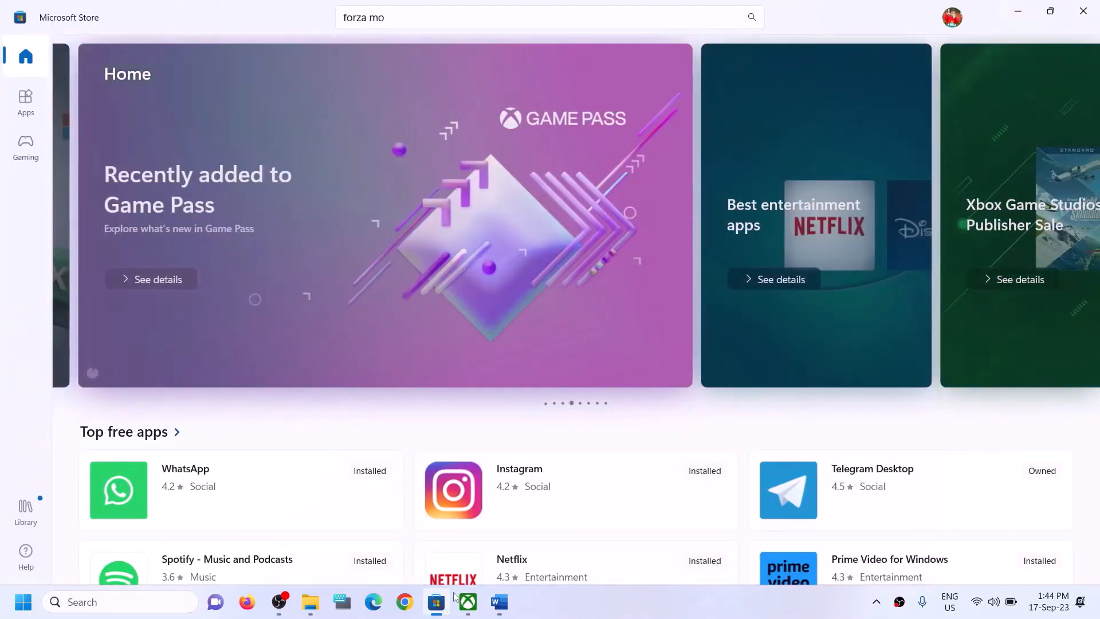
- Sign out of Microsoft Store and sign back in with the same account, entering its PIN
{"action": "left_click", "coordinate": [957, 22]}
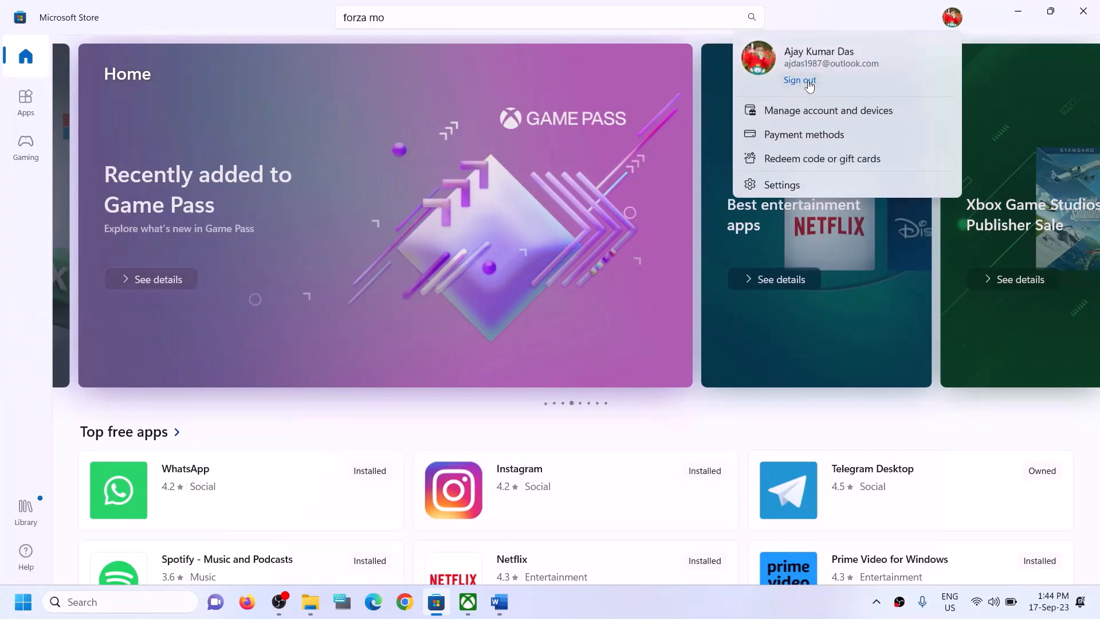
{"action": "left_click", "coordinate": [808, 81]}
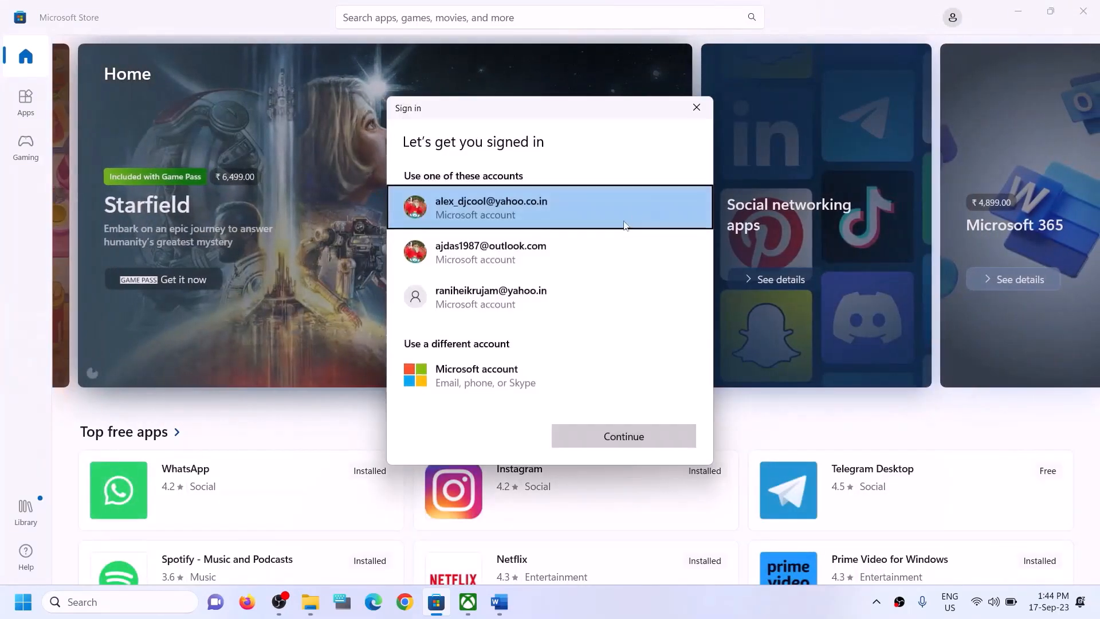
{"action": "left_click", "coordinate": [504, 264]}
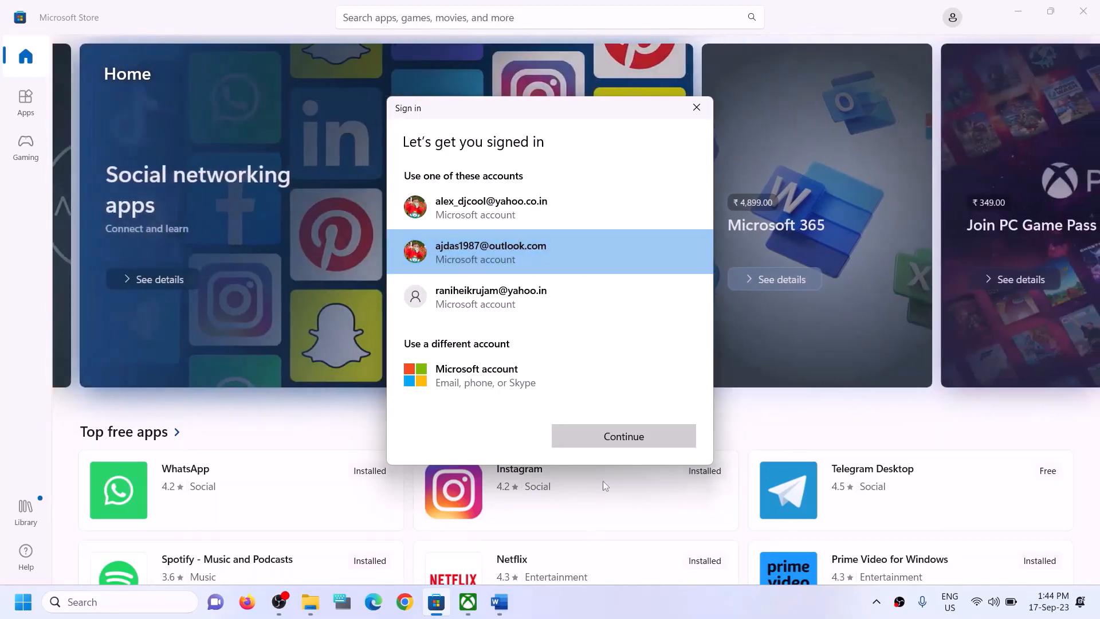
{"action": "left_click", "coordinate": [593, 438]}
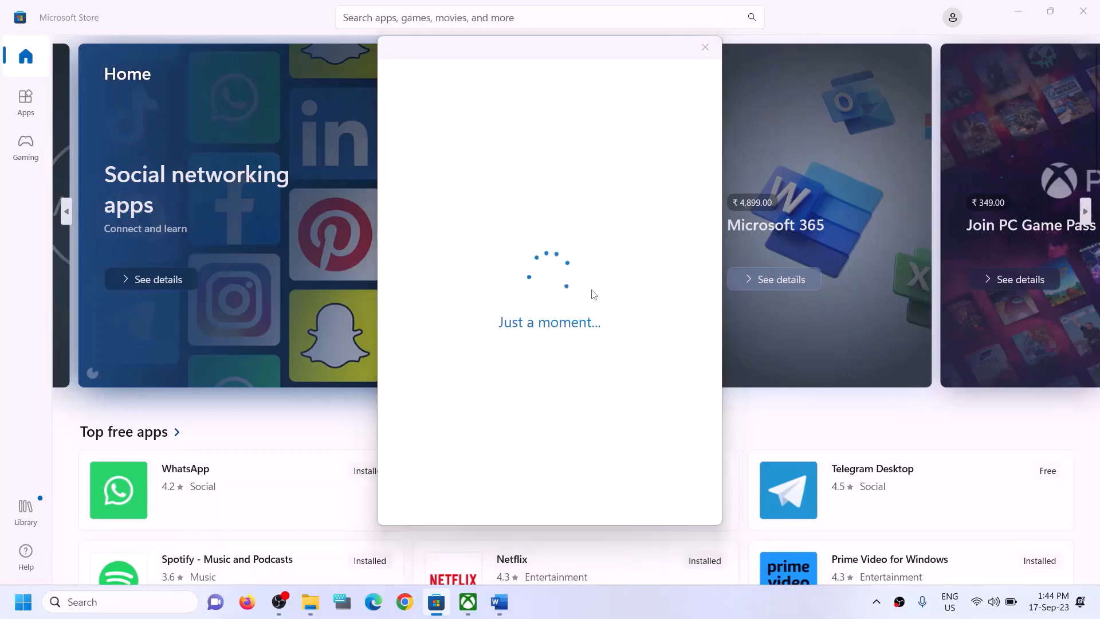
{"action": "type", "text": "1"}
{"action": "type", "text": "••"}
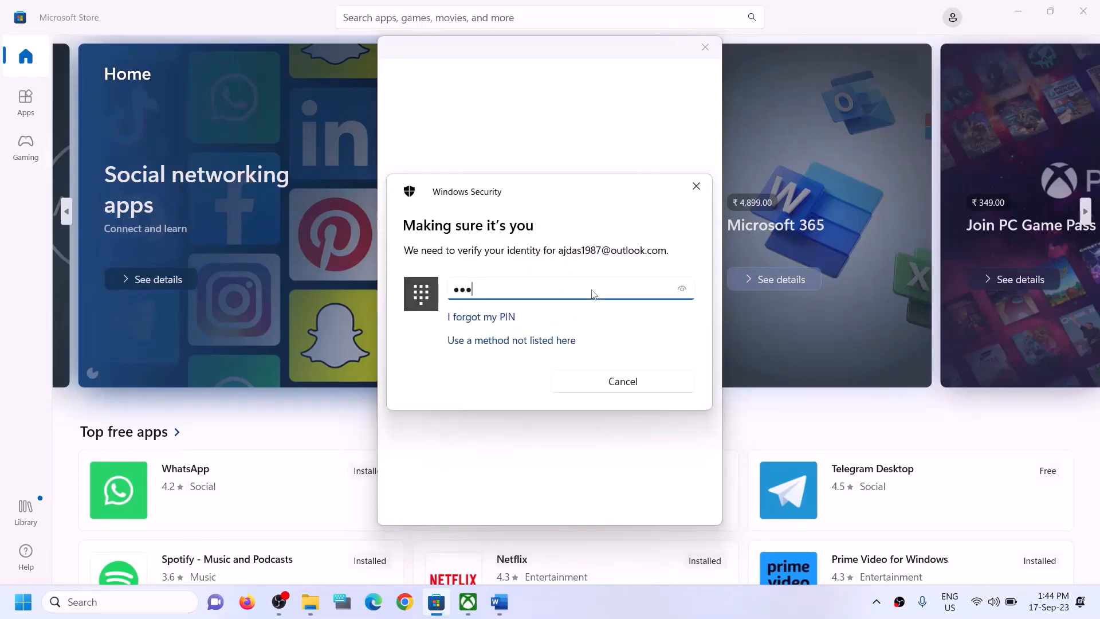
{"action": "type", "text": "•"}
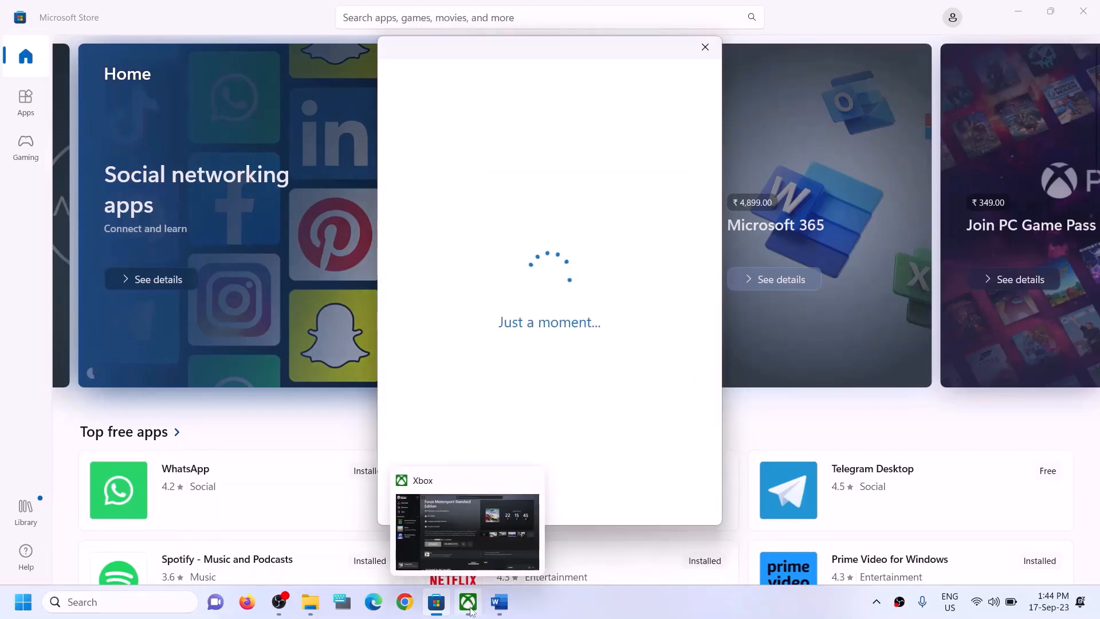
{"action": "left_click", "coordinate": [468, 602]}
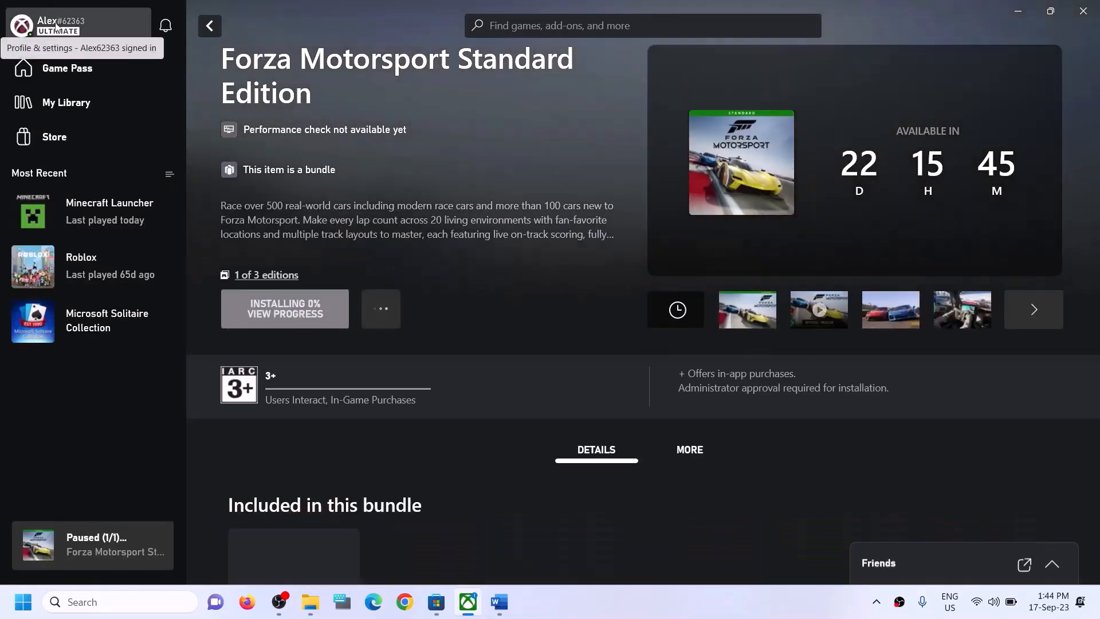
- Sign out of the Xbox app and sign back in with the second Microsoft account
{"action": "left_click", "coordinate": [56, 26]}
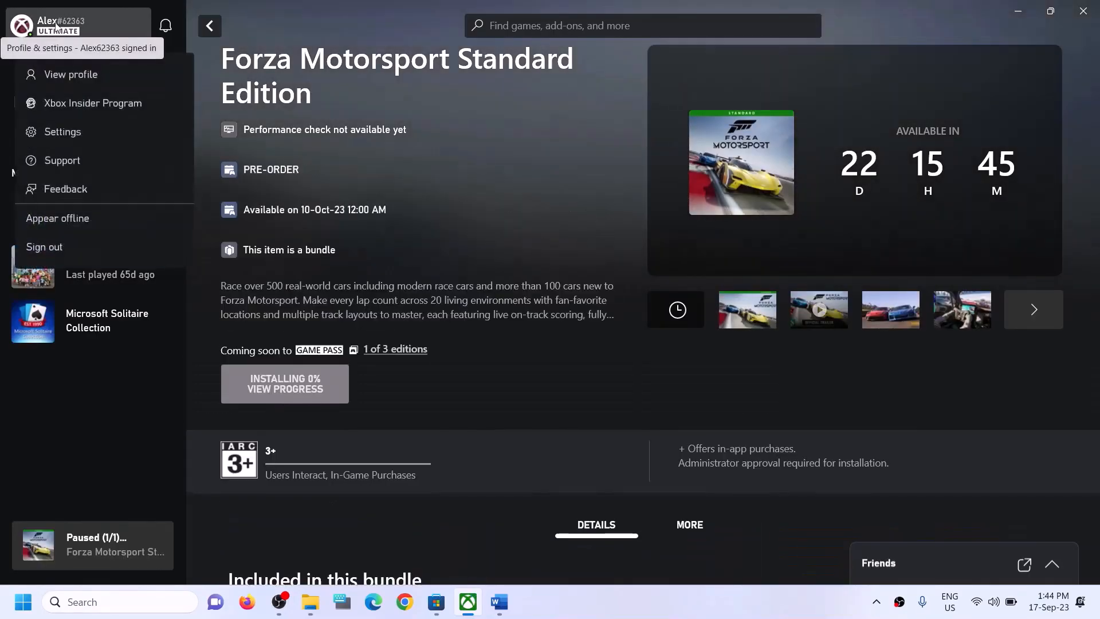
{"action": "left_click", "coordinate": [40, 248]}
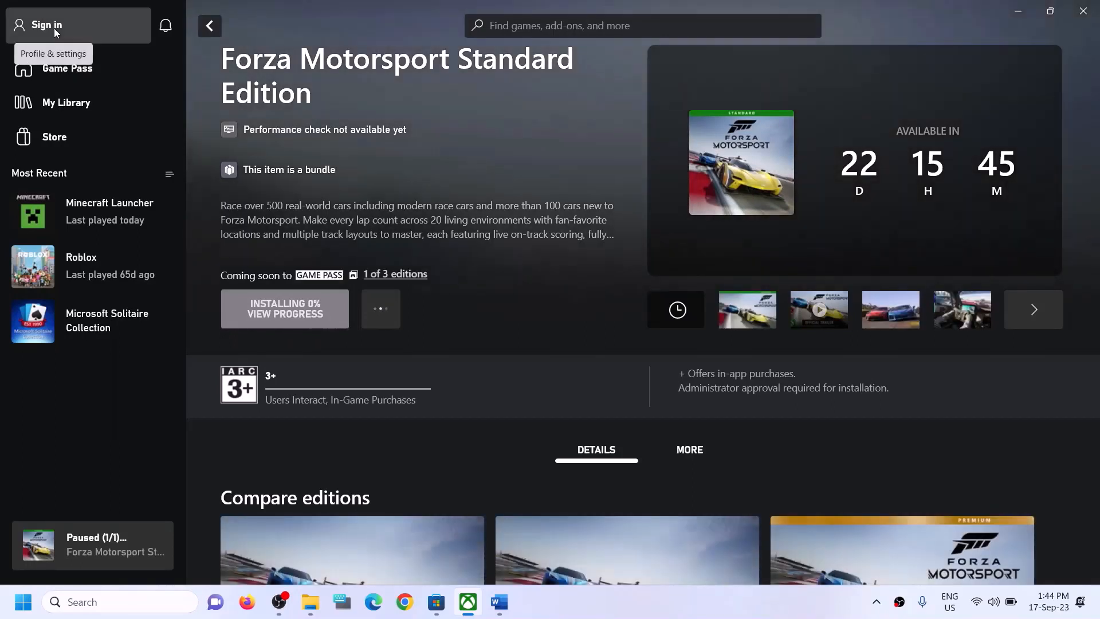
{"action": "left_click", "coordinate": [54, 29]}
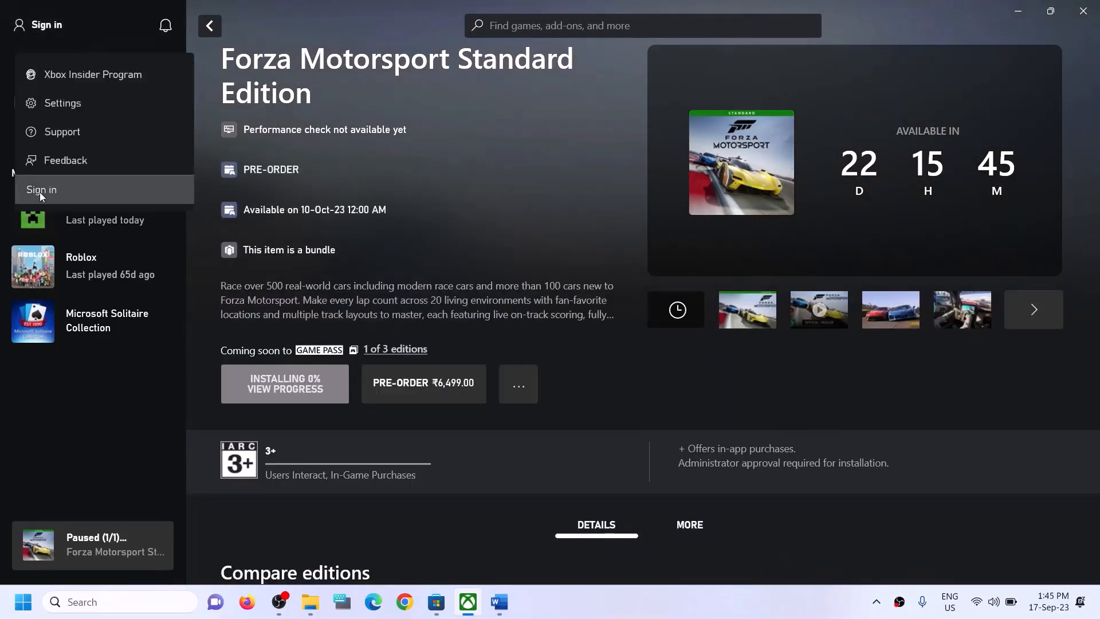
{"action": "left_click", "coordinate": [392, 237]}
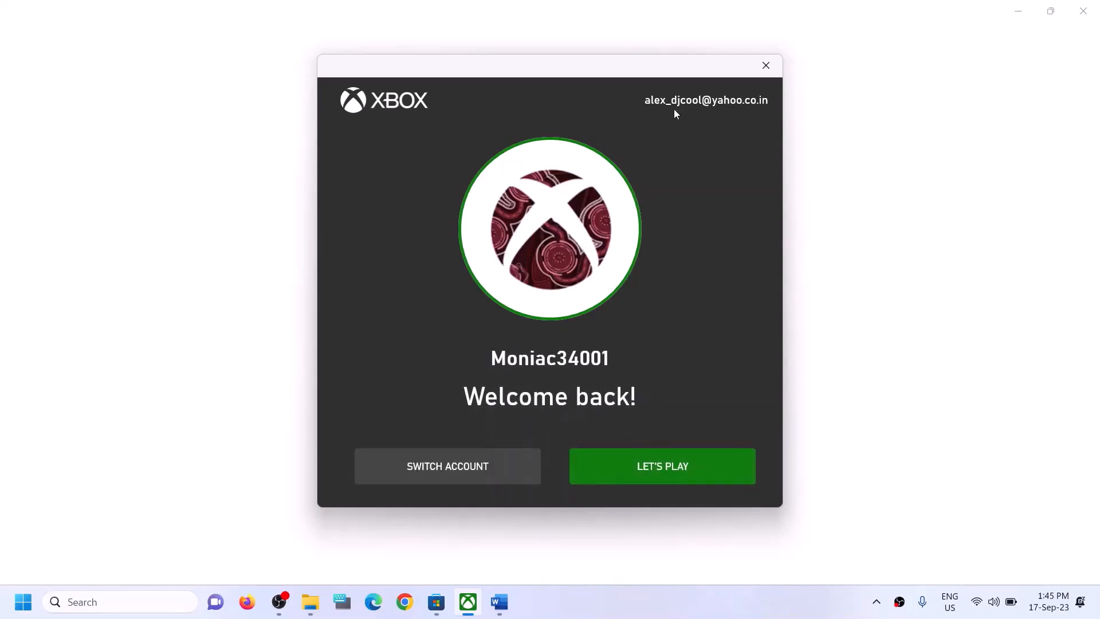
{"action": "left_click", "coordinate": [438, 464]}
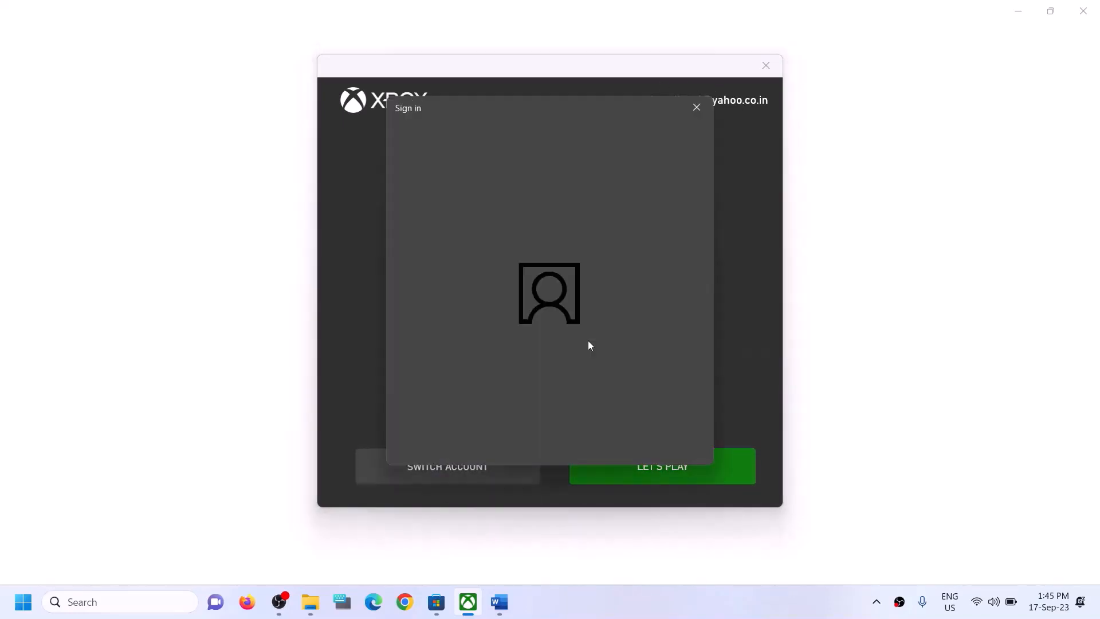
{"action": "left_click", "coordinate": [471, 253]}
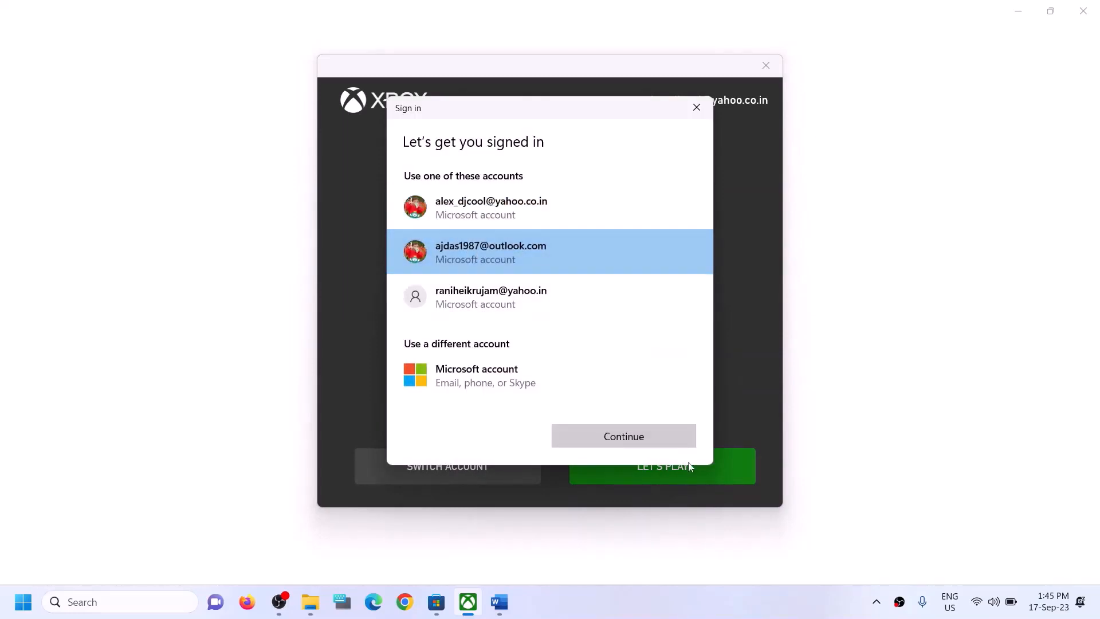
{"action": "left_click", "coordinate": [632, 442]}
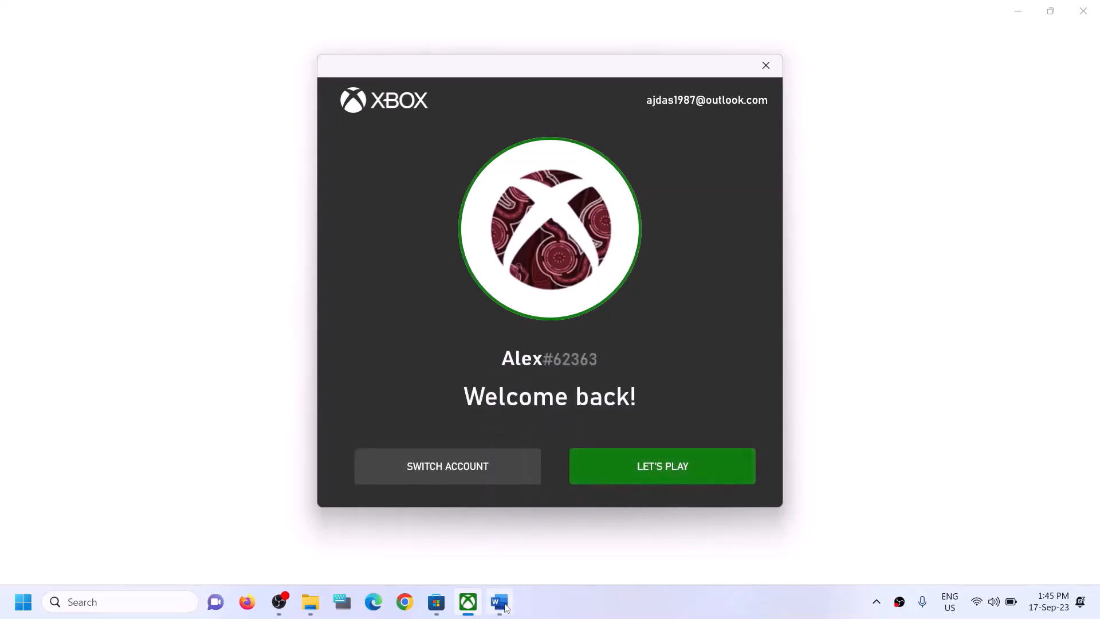
- Start Xbox with LET'S PLAY, review Step 2 on installing from the Store library, then return to the Store
{"action": "left_click", "coordinate": [620, 475]}
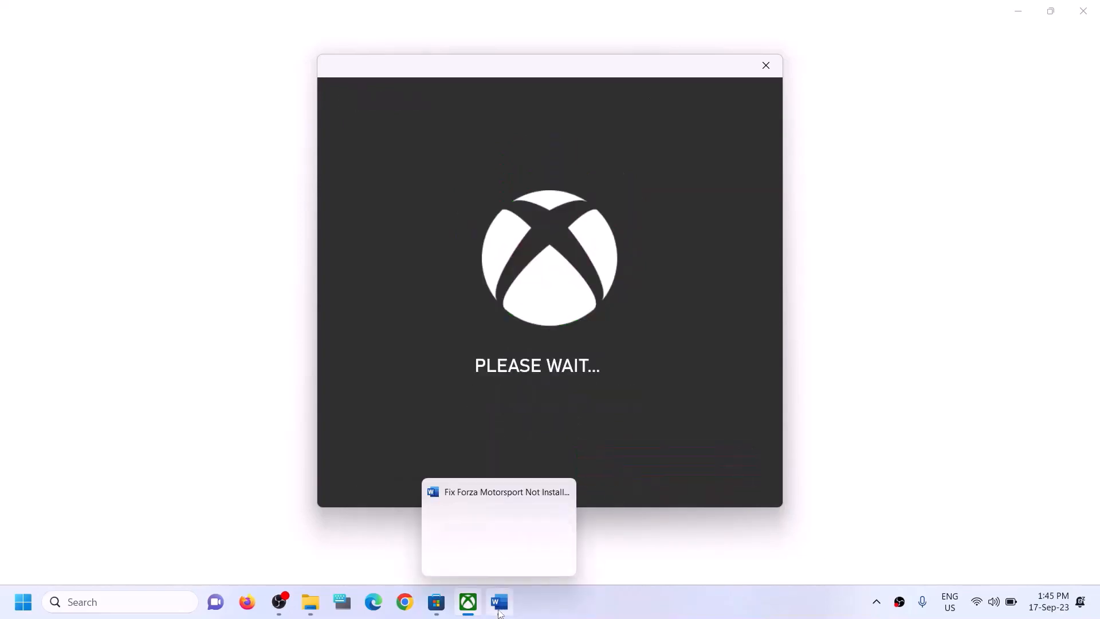
{"action": "left_click", "coordinate": [500, 612]}
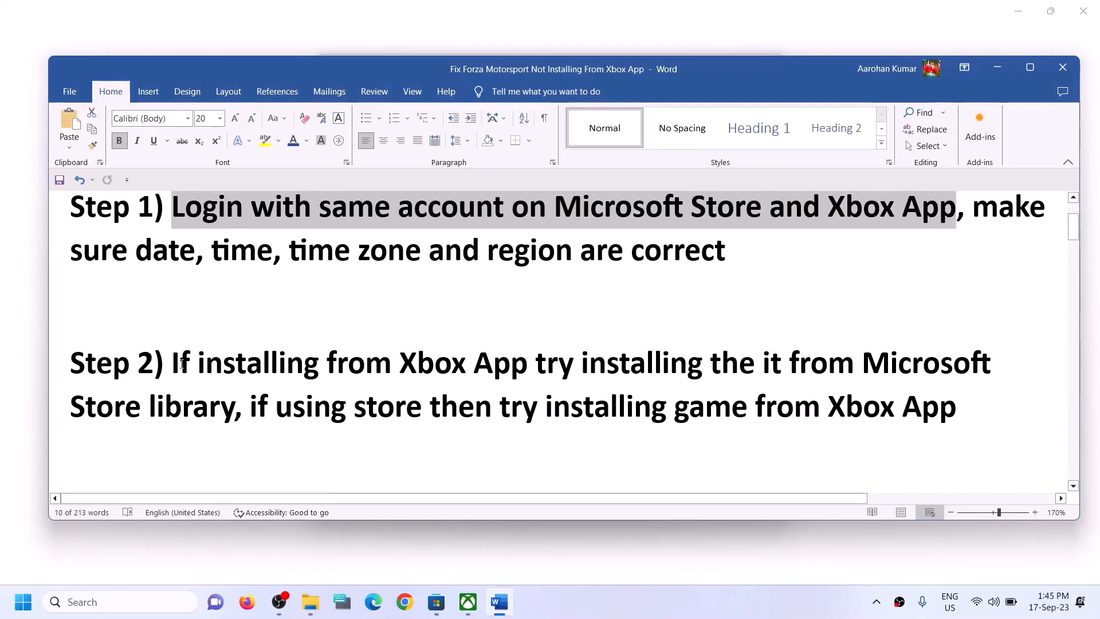
{"action": "left_click_drag", "start_coordinate": [176, 364], "coordinate": [236, 418]}
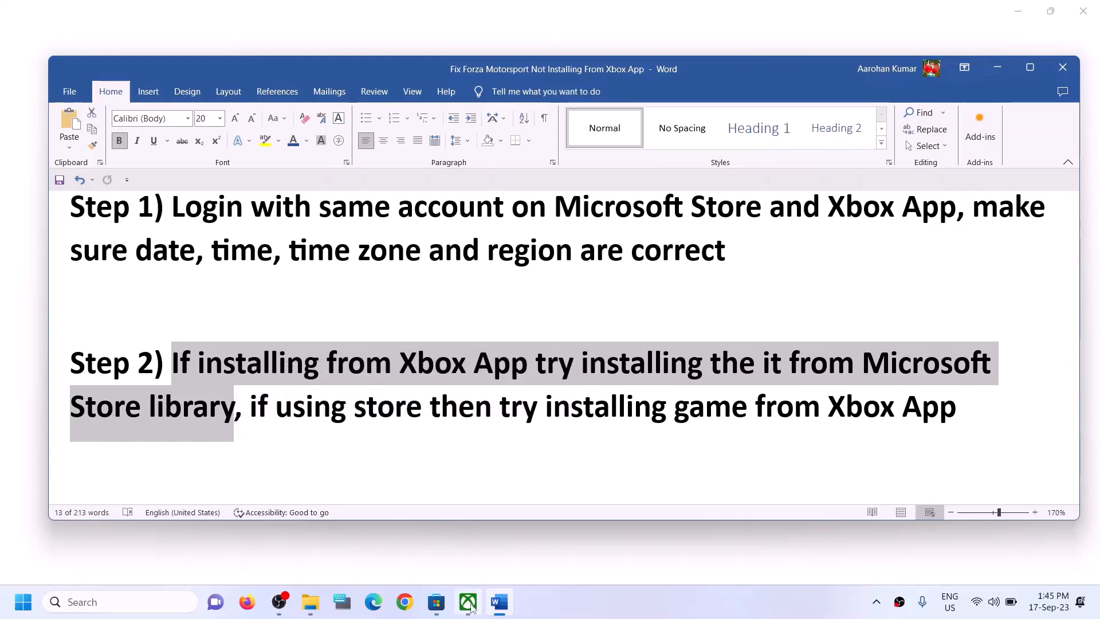
{"action": "left_click", "coordinate": [437, 602]}
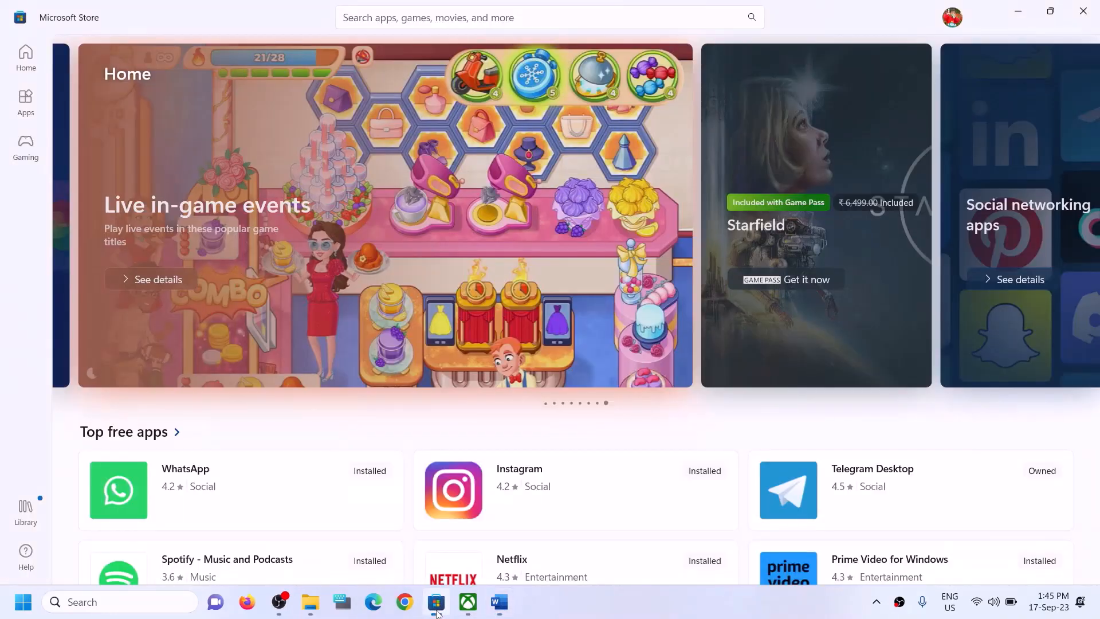
- Open the Store Library and try twice to resume the paused Forza Motorsport download
{"action": "left_click", "coordinate": [30, 518]}
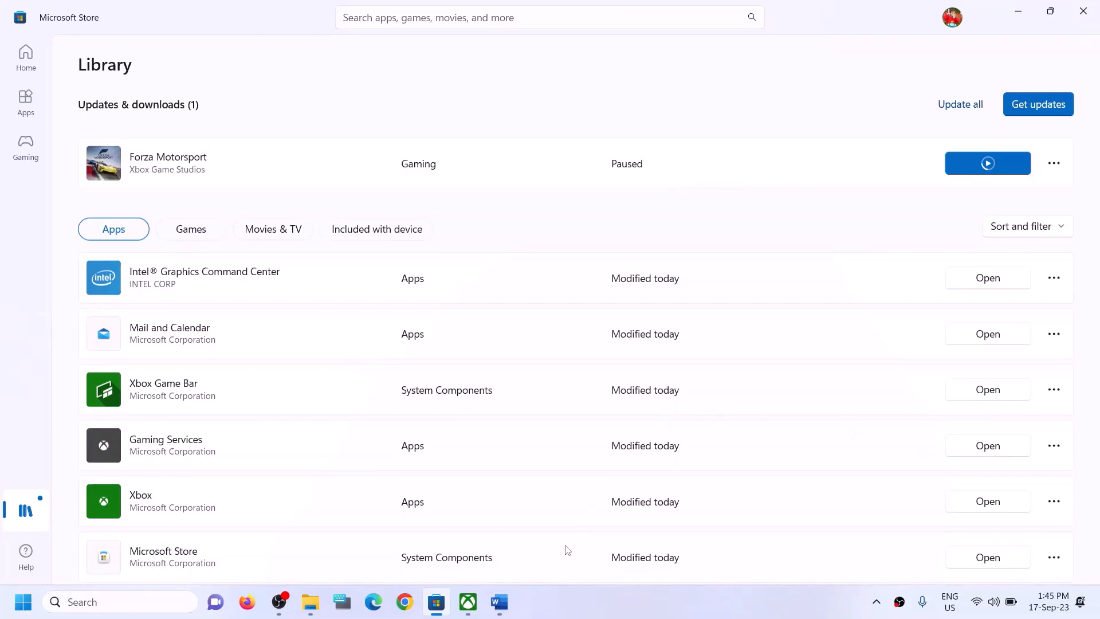
{"action": "left_click", "coordinate": [468, 601]}
{"action": "left_click", "coordinate": [436, 601]}
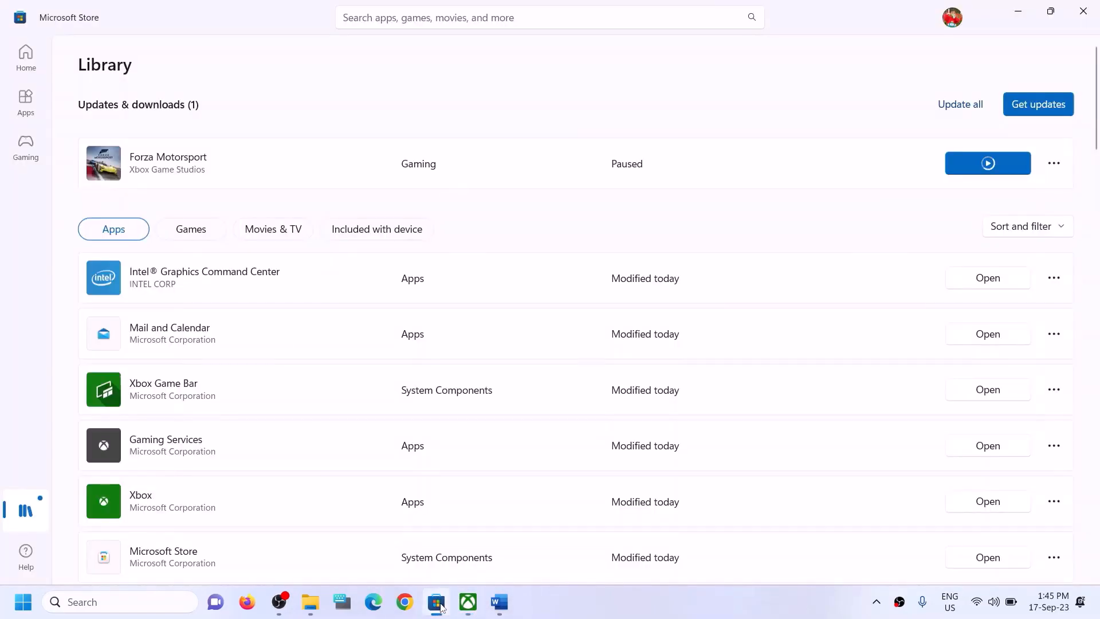
{"action": "scroll", "coordinate": [793, 376], "scroll_direction": "down", "scroll_amount": 10}
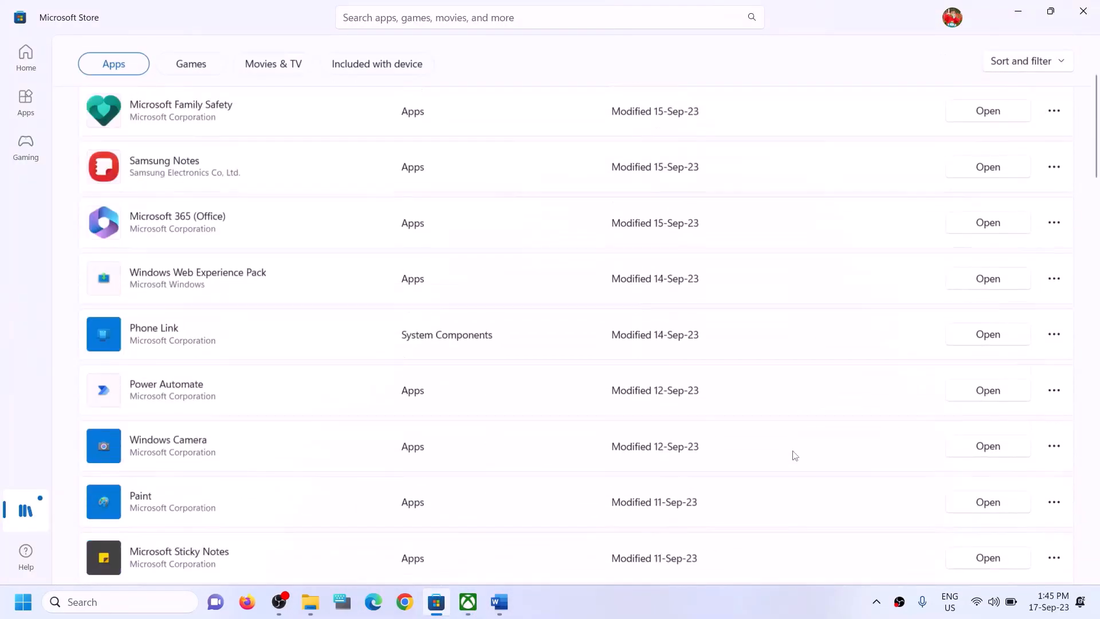
{"action": "scroll", "coordinate": [791, 454], "scroll_direction": "up", "scroll_amount": 10}
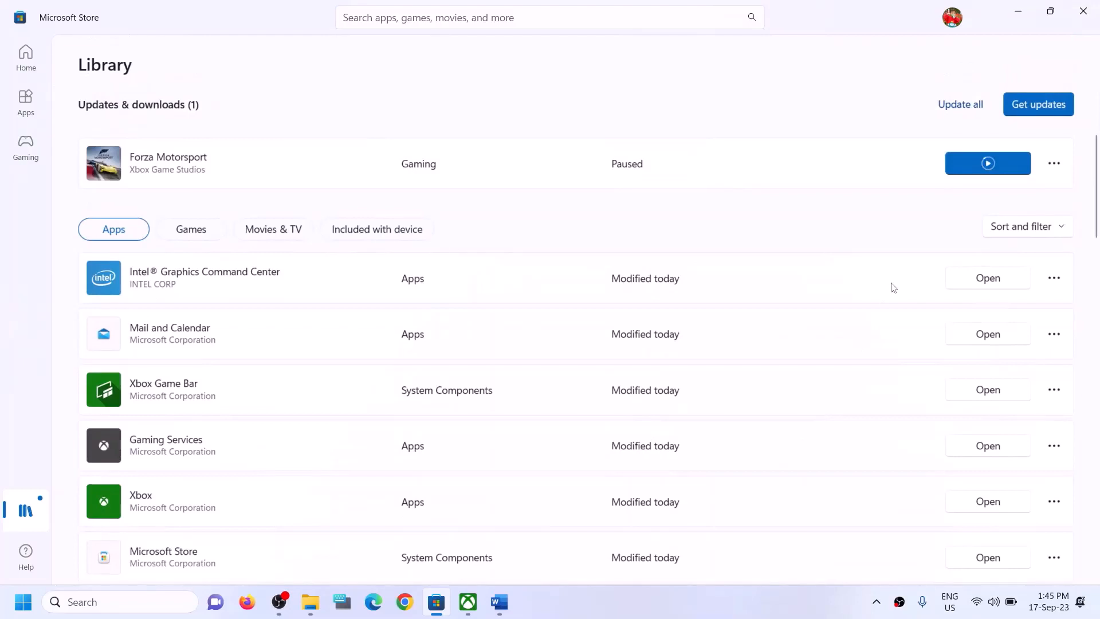
{"action": "left_click", "coordinate": [987, 164]}
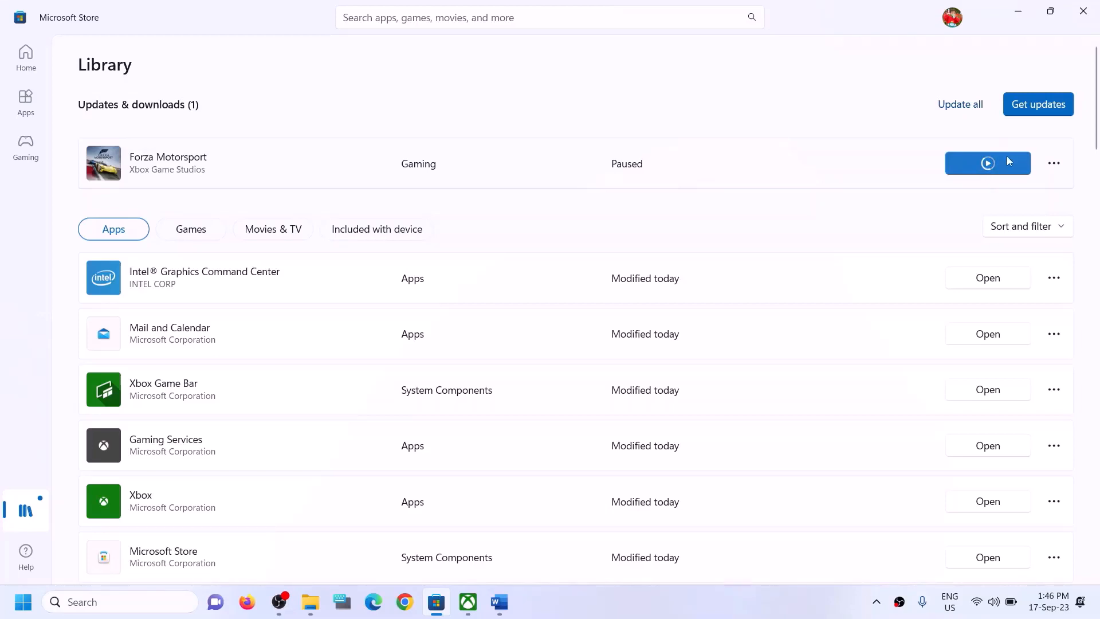
{"action": "left_click", "coordinate": [986, 164]}
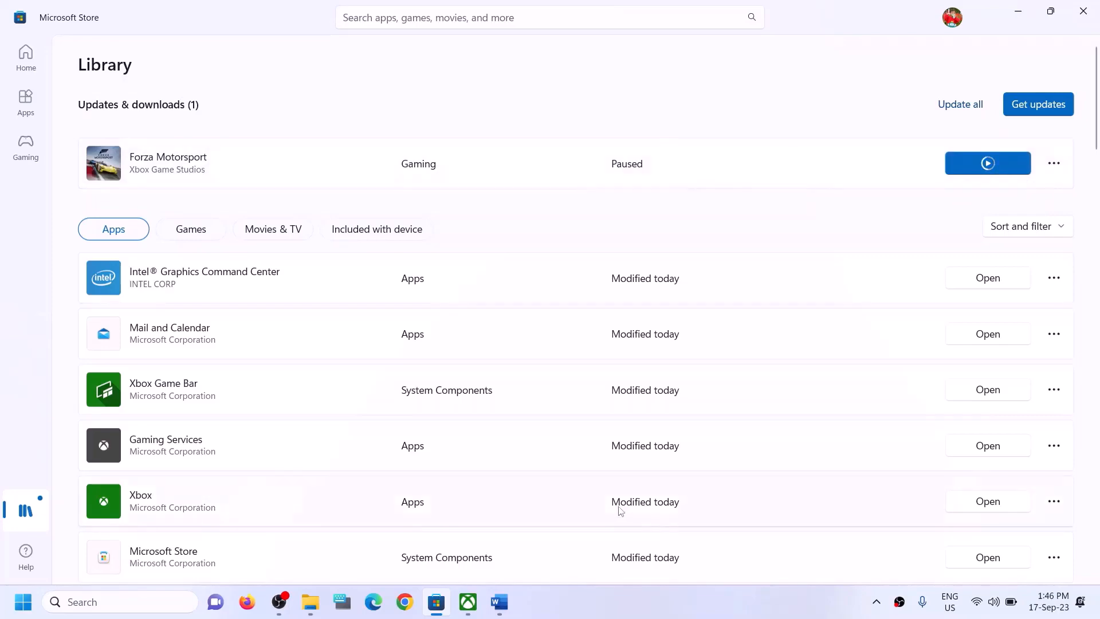
{"action": "left_click", "coordinate": [499, 601]}
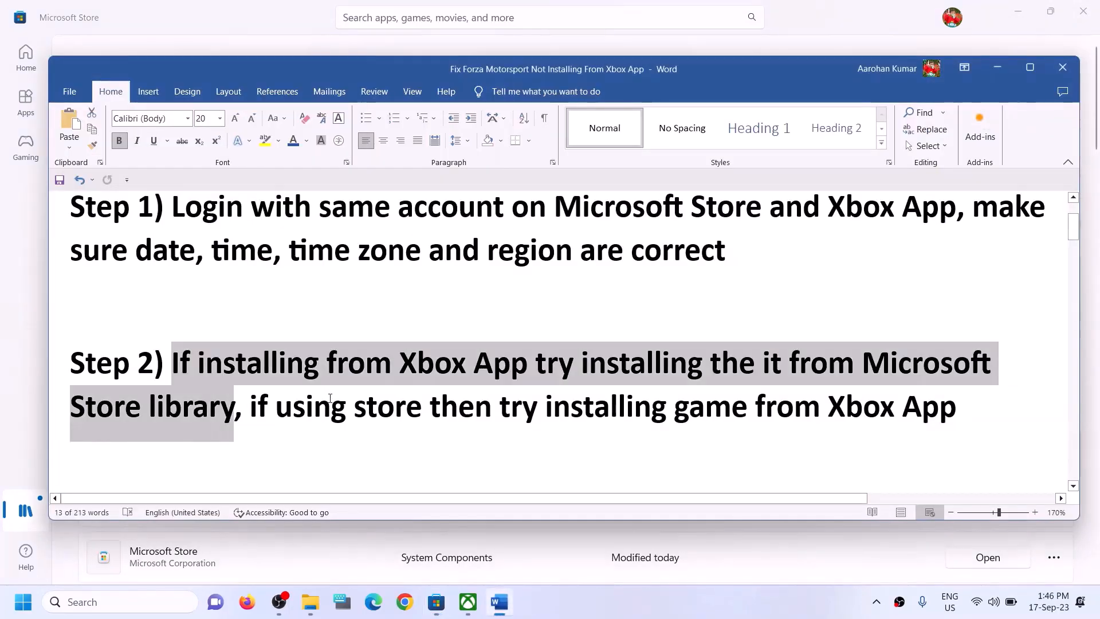
{"action": "left_click_drag", "start_coordinate": [250, 404], "coordinate": [682, 421]}
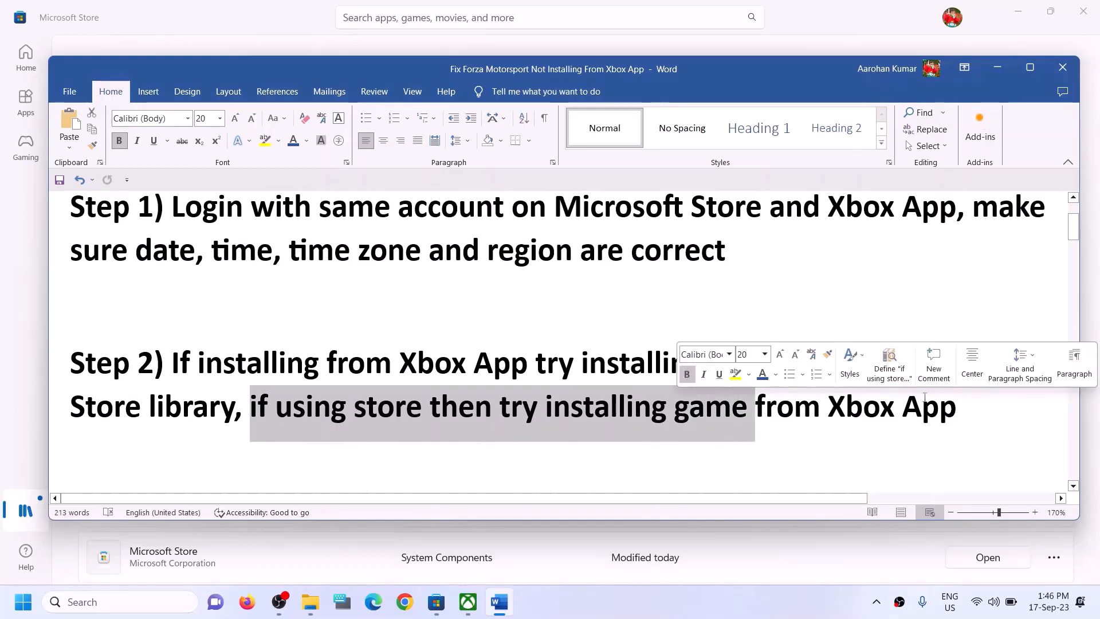
{"action": "left_click", "coordinate": [422, 407]}
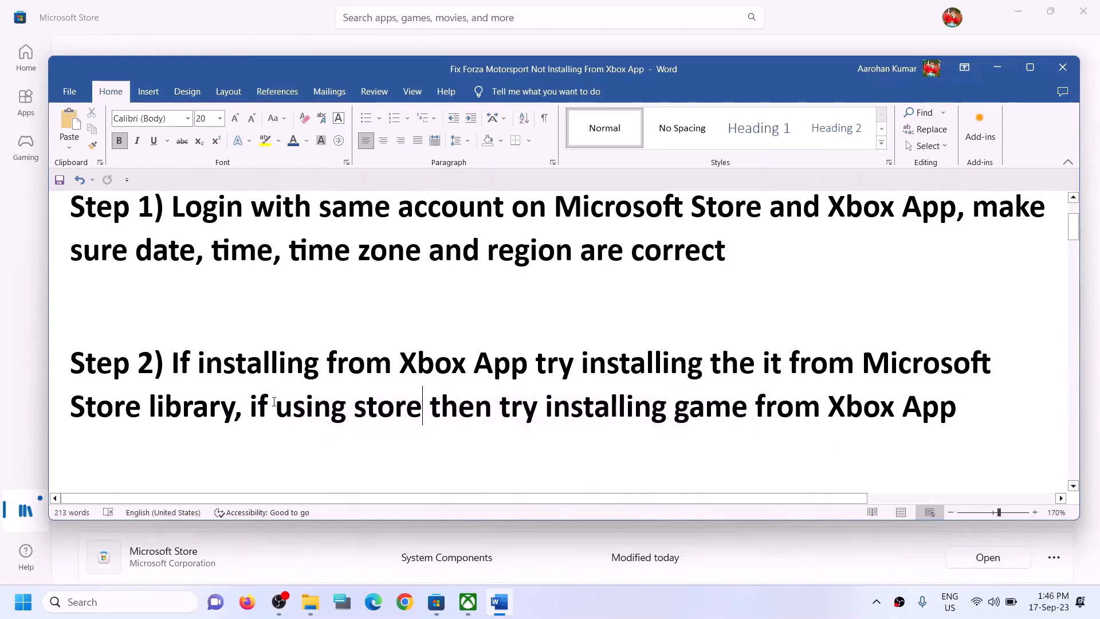
{"action": "left_click_drag", "start_coordinate": [251, 404], "coordinate": [429, 404]}
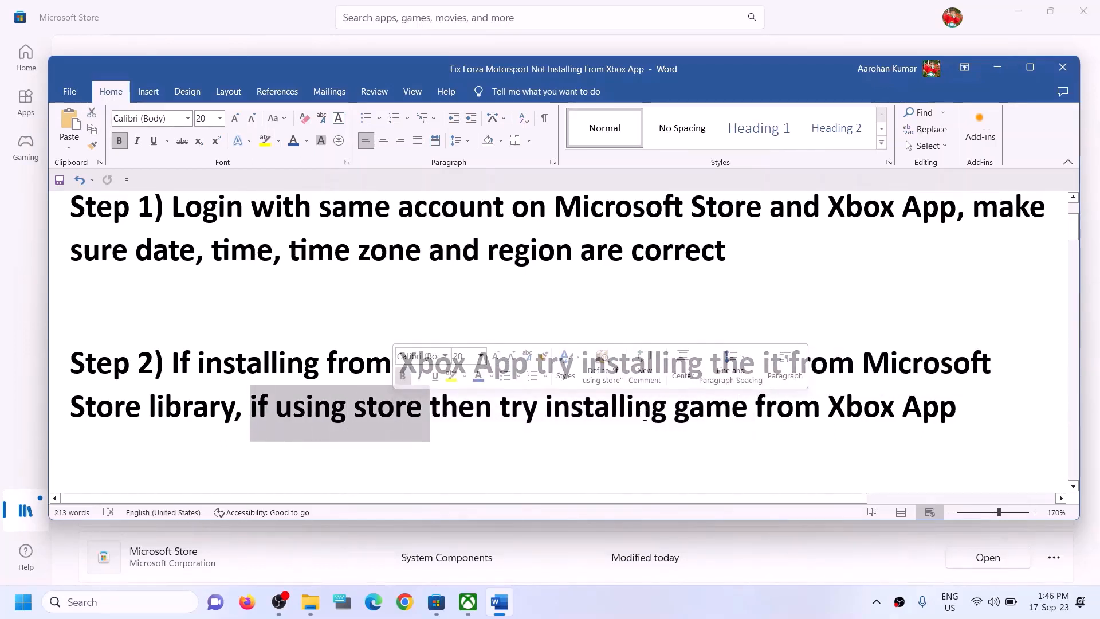
{"action": "left_click_drag", "start_coordinate": [599, 407], "coordinate": [954, 410]}
{"action": "left_click", "coordinate": [395, 406]}
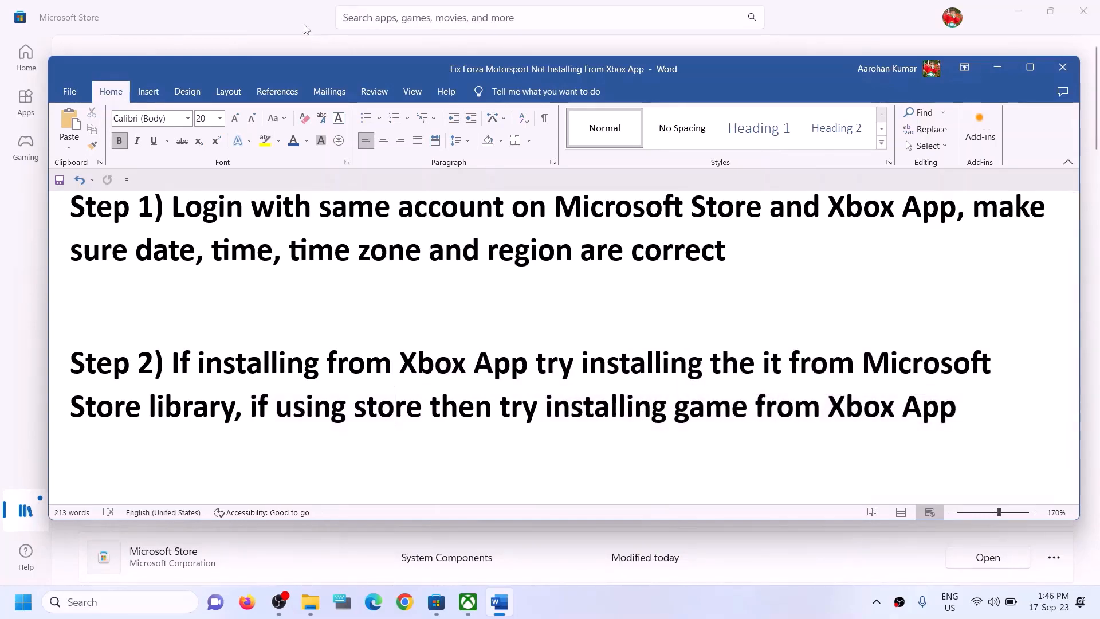
{"action": "left_click", "coordinate": [282, 15]}
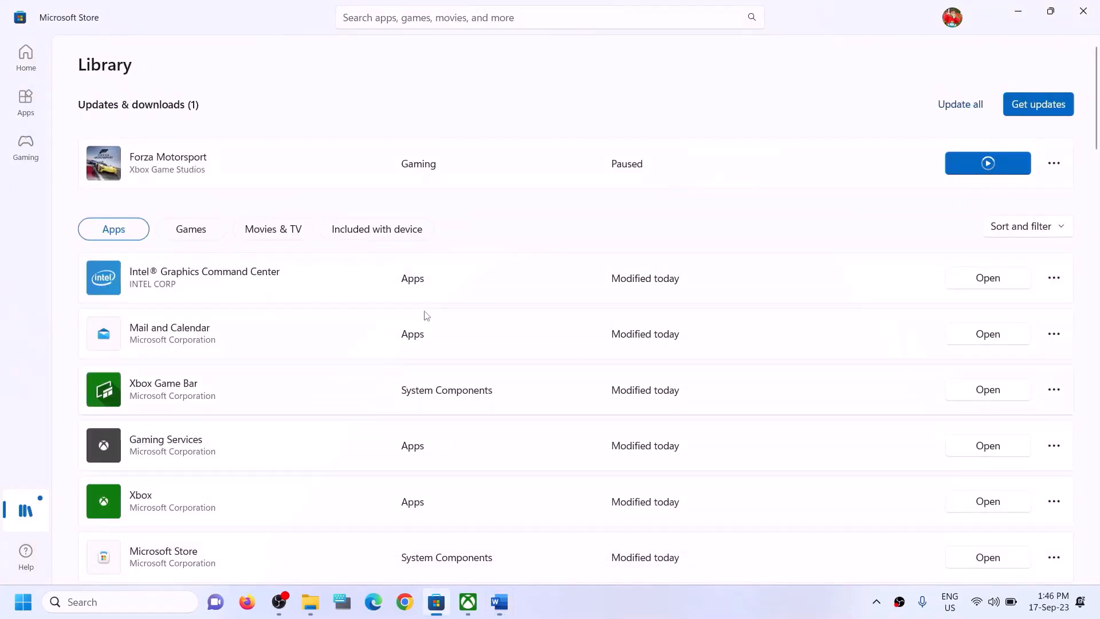
- Search the Xbox app for 'forza' to show the Forza Motorsport Standard Edition page, still at 0%
{"action": "left_click", "coordinate": [468, 602]}
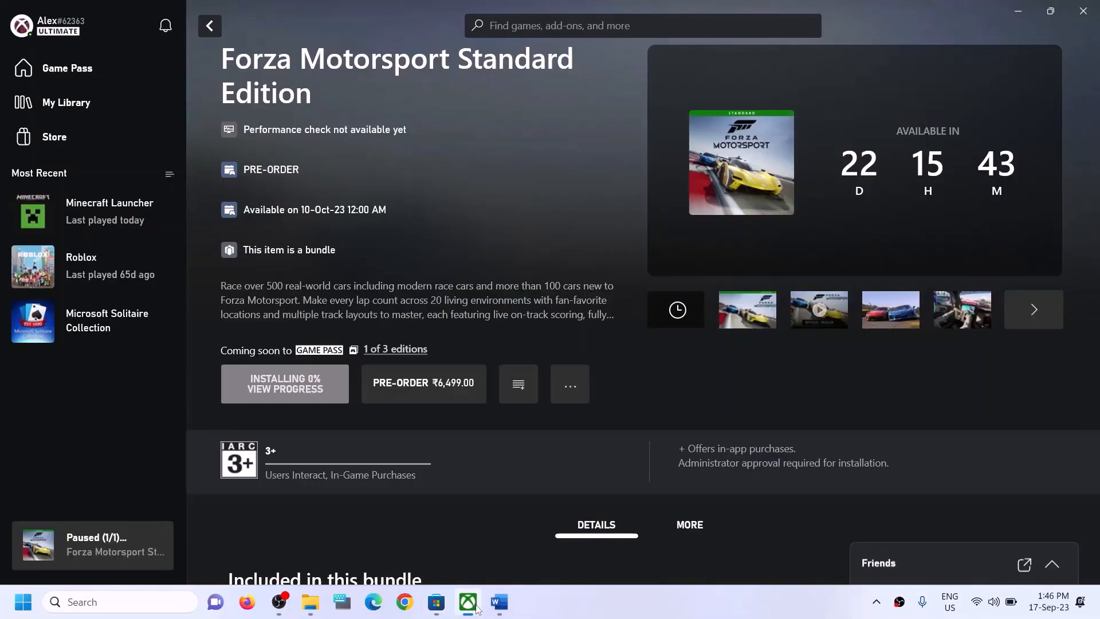
{"action": "left_click", "coordinate": [569, 24]}
{"action": "type", "text": "forza"}
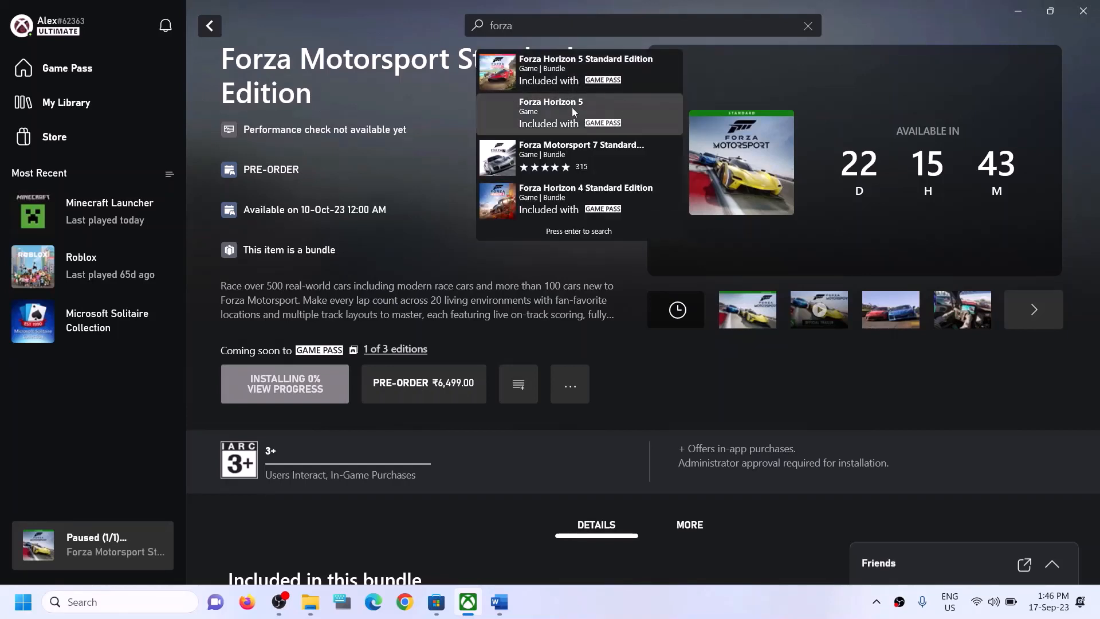
{"action": "left_click", "coordinate": [451, 245]}
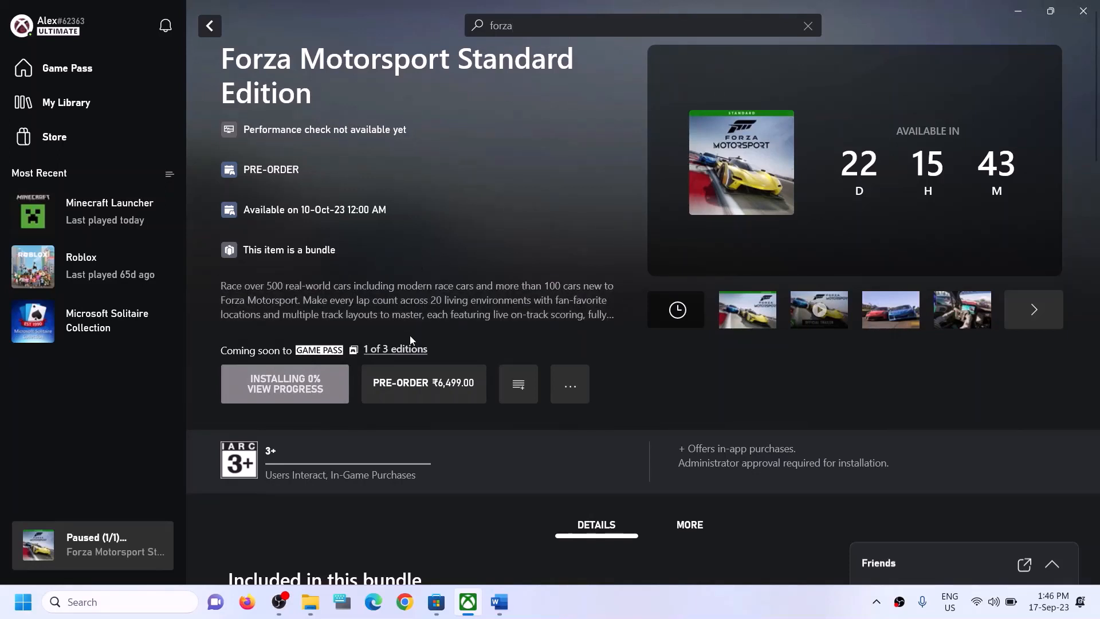
{"action": "left_click", "coordinate": [132, 600]}
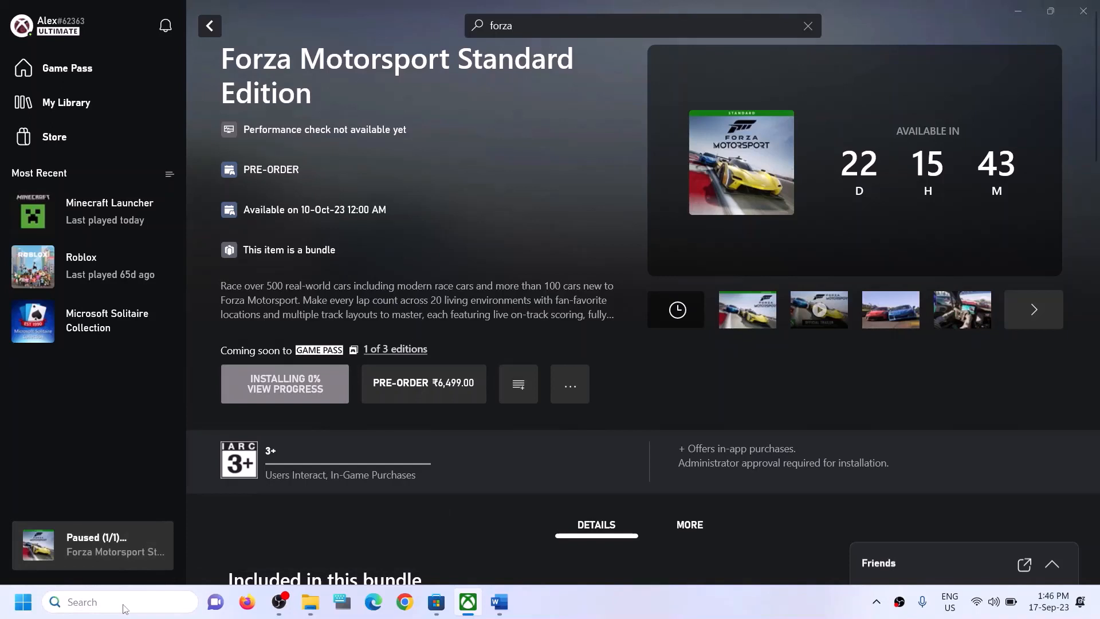
{"action": "type", "text": "xbox"}
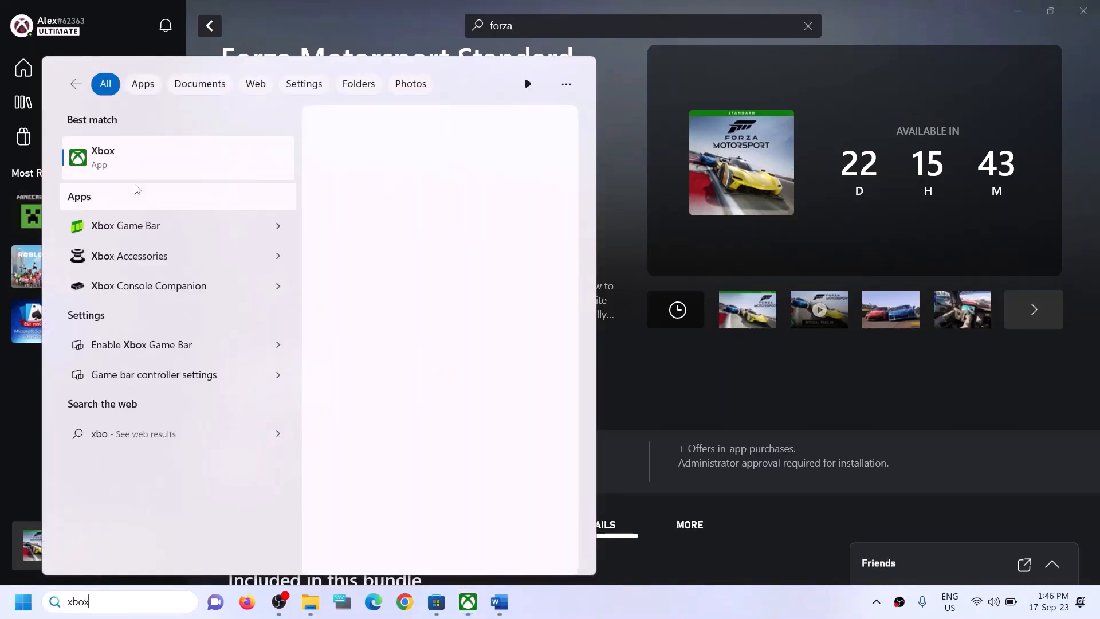
{"action": "left_click", "coordinate": [616, 149]}
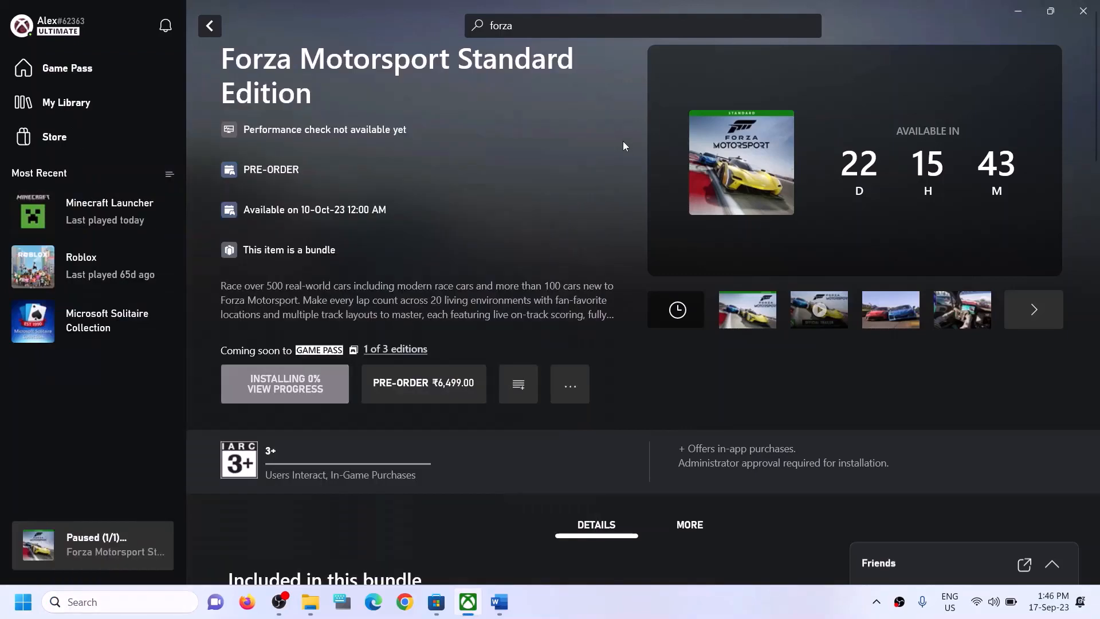
- Copy the Step 3 PowerShell re-register command from the Word guide
{"action": "left_click", "coordinate": [499, 602]}
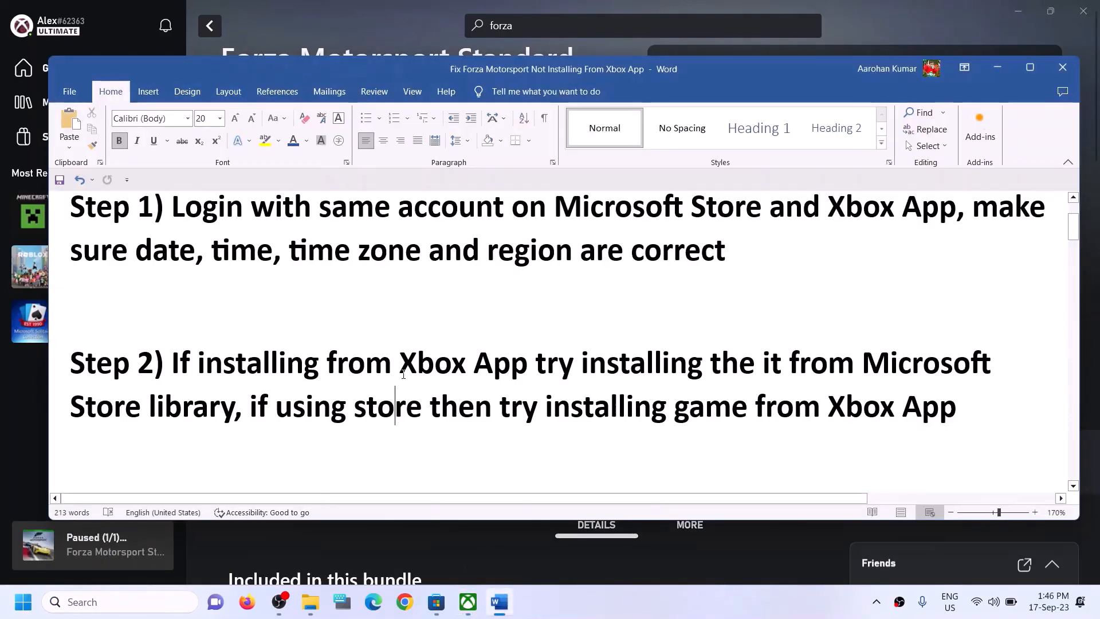
{"action": "scroll", "coordinate": [403, 375], "scroll_direction": "down", "scroll_amount": 5}
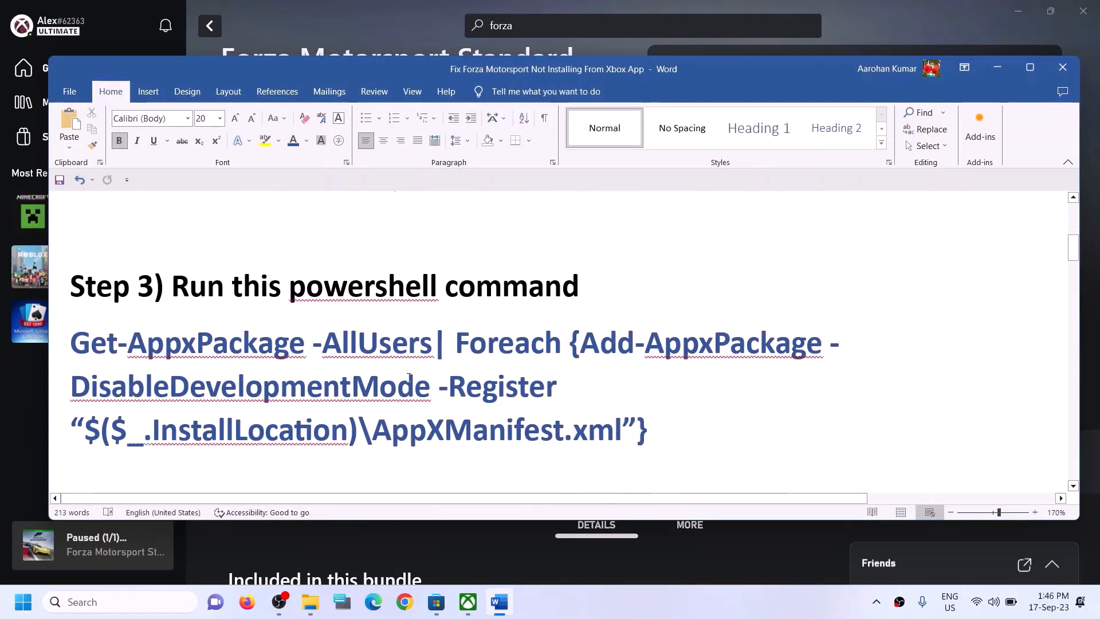
{"action": "left_click_drag", "start_coordinate": [657, 427], "coordinate": [94, 355]}
{"action": "right_click", "coordinate": [112, 370]}
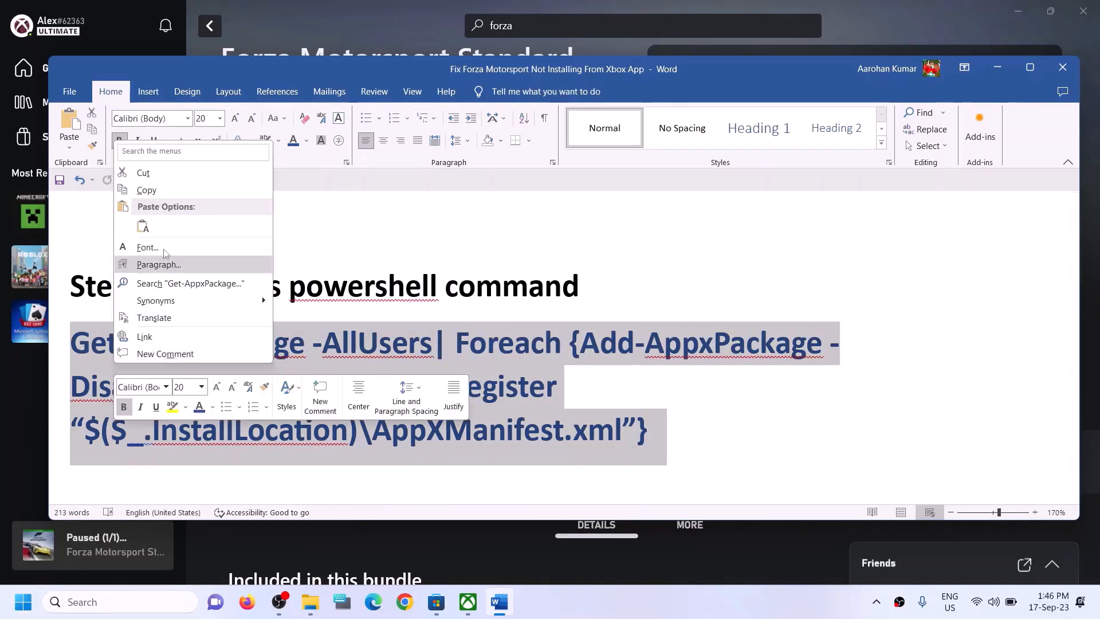
{"action": "left_click", "coordinate": [138, 192]}
- Search for 'powershell' and launch Windows PowerShell as administrator
{"action": "left_click", "coordinate": [113, 605]}
{"action": "type", "text": "po"}
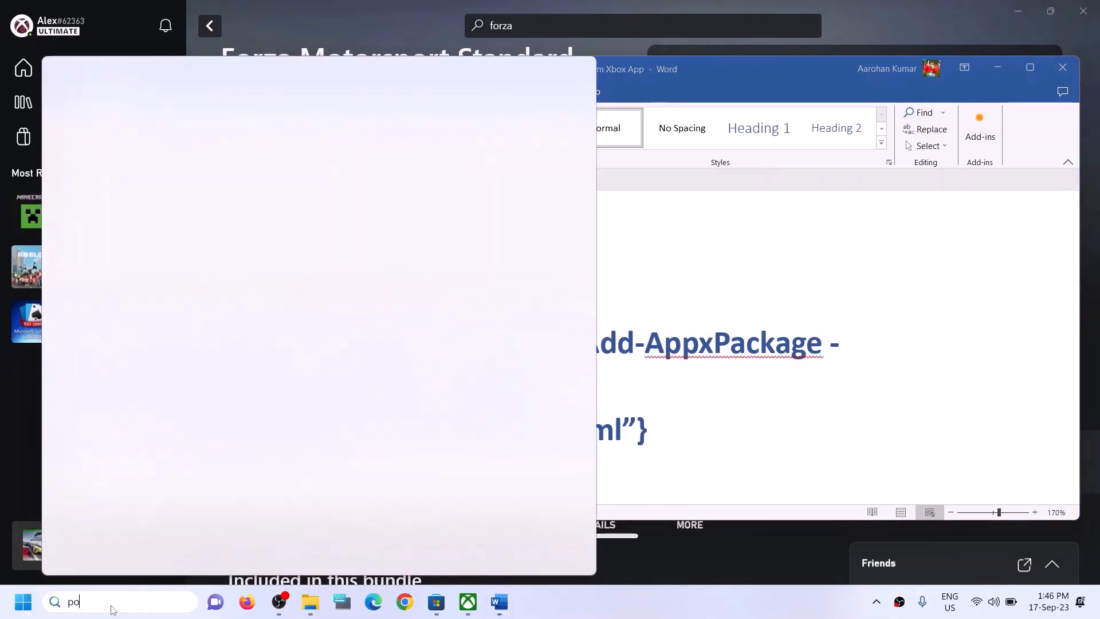
{"action": "type", "text": "wers"}
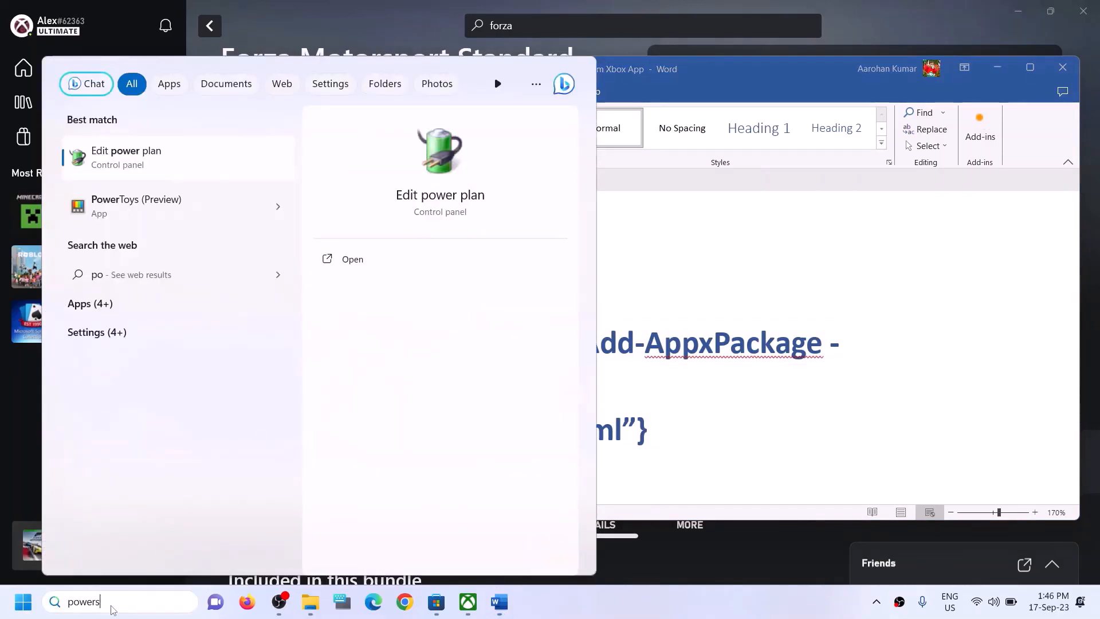
{"action": "type", "text": "hell"}
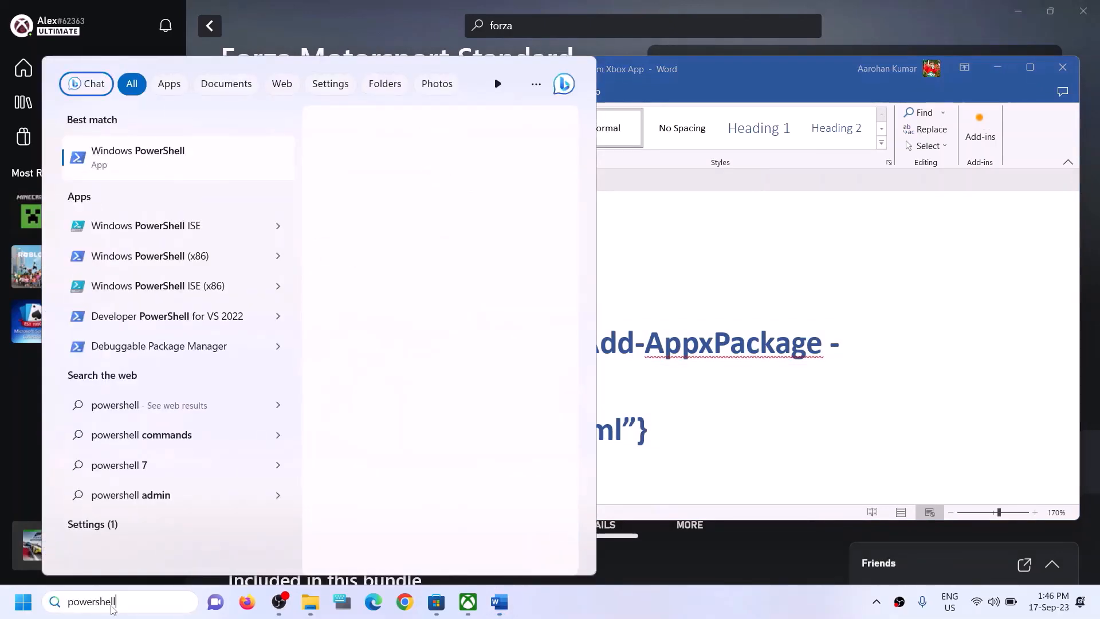
{"action": "right_click", "coordinate": [247, 180]}
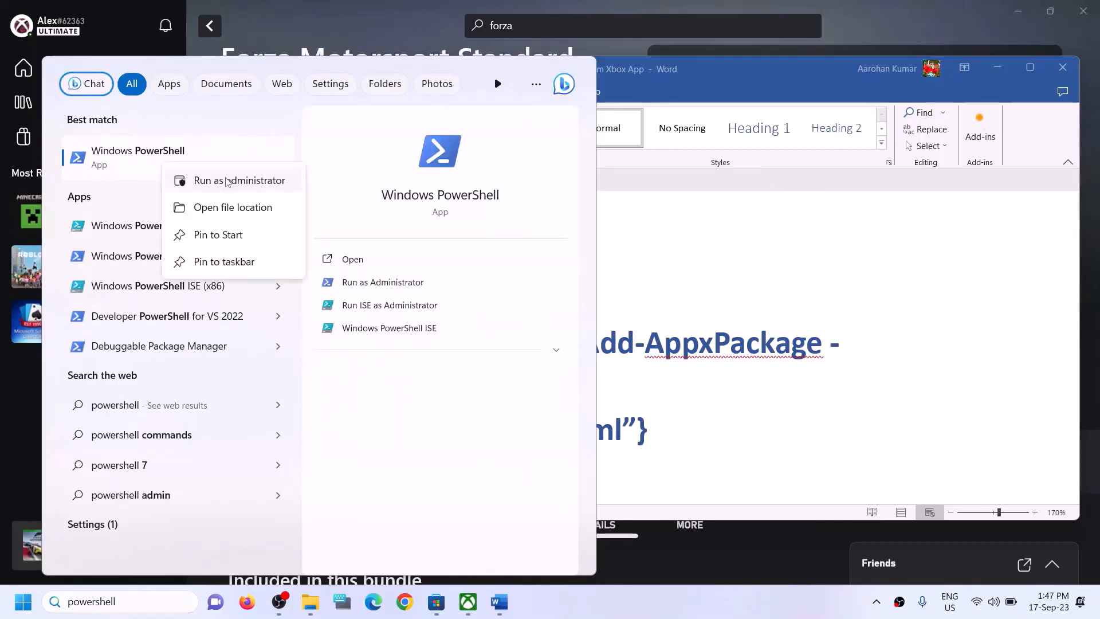
{"action": "left_click", "coordinate": [228, 181]}
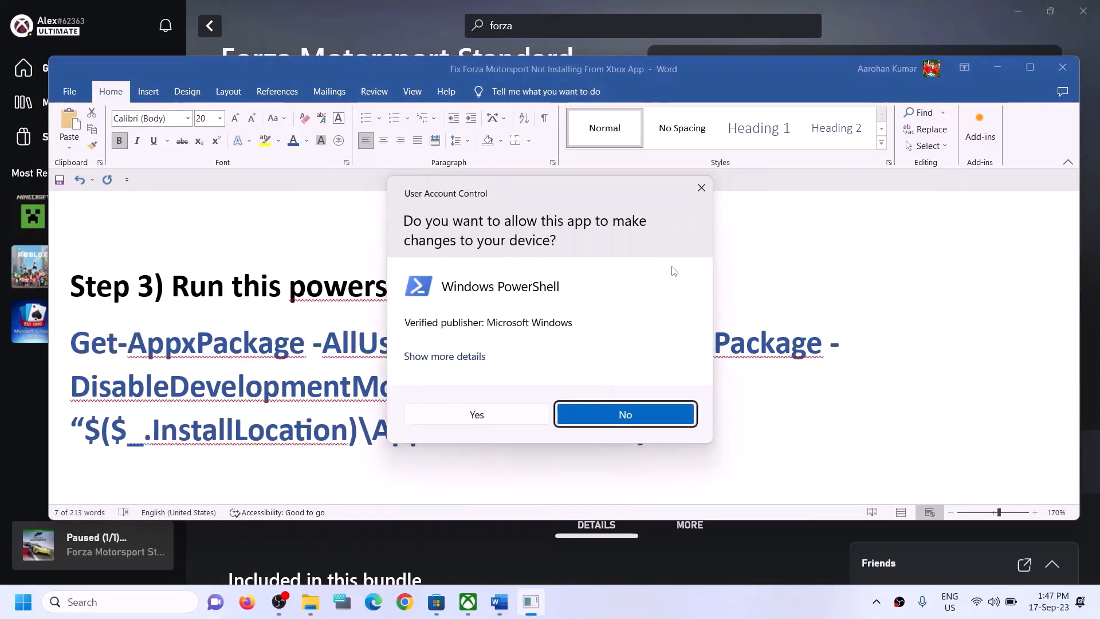
- Approve UAC, paste the Get-AppxPackage re-register command into admin PowerShell and run it
{"action": "left_click", "coordinate": [477, 414]}
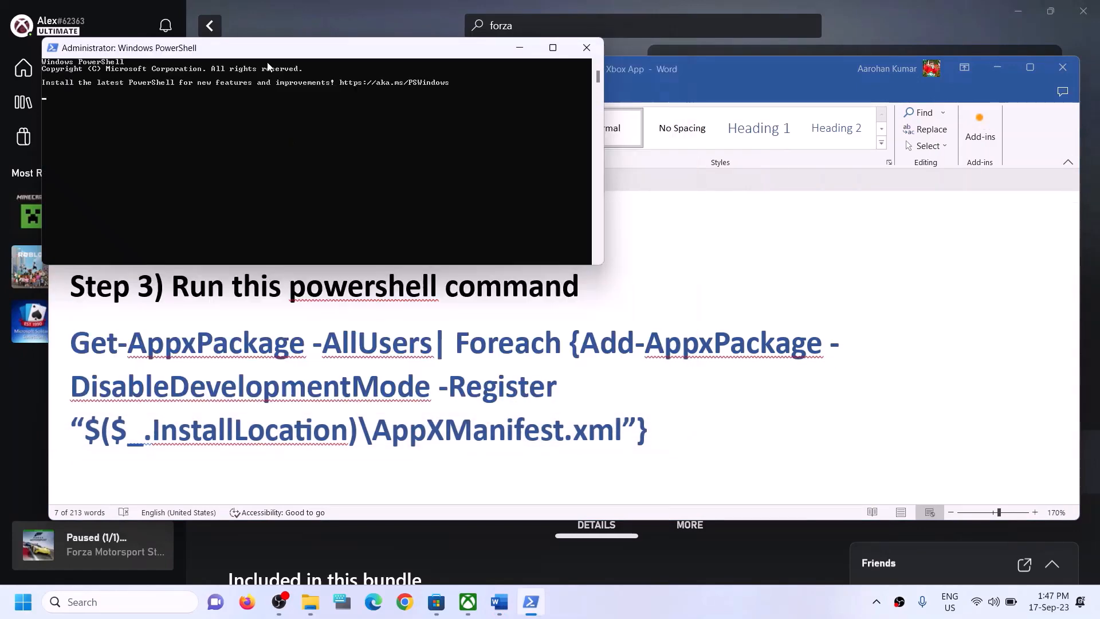
{"action": "left_click_drag", "start_coordinate": [287, 48], "coordinate": [528, 235]}
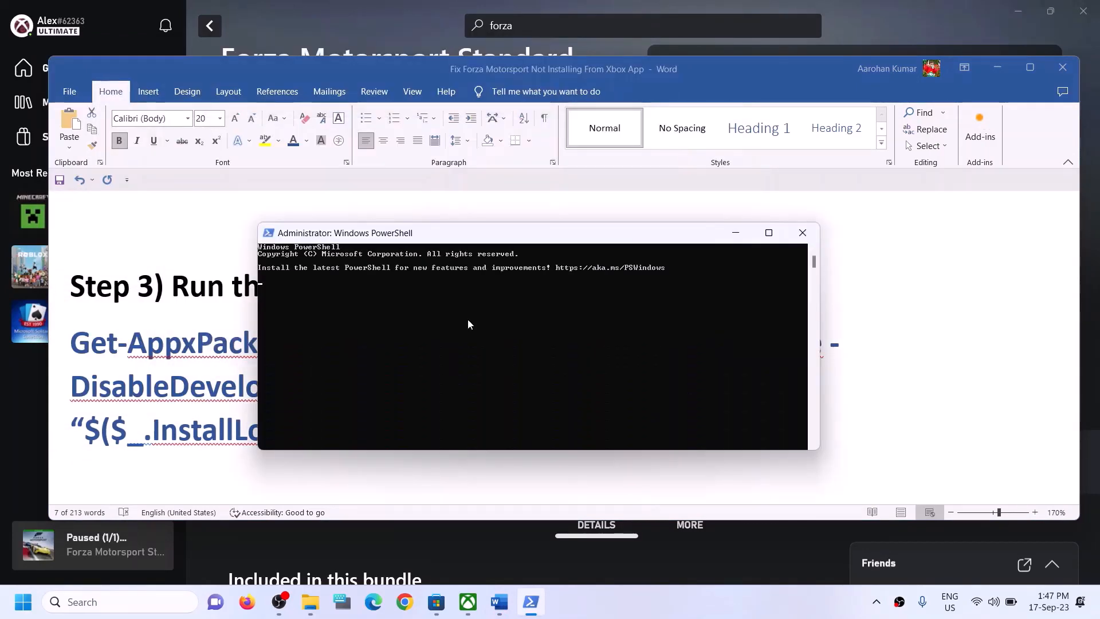
{"action": "right_click", "coordinate": [463, 317]}
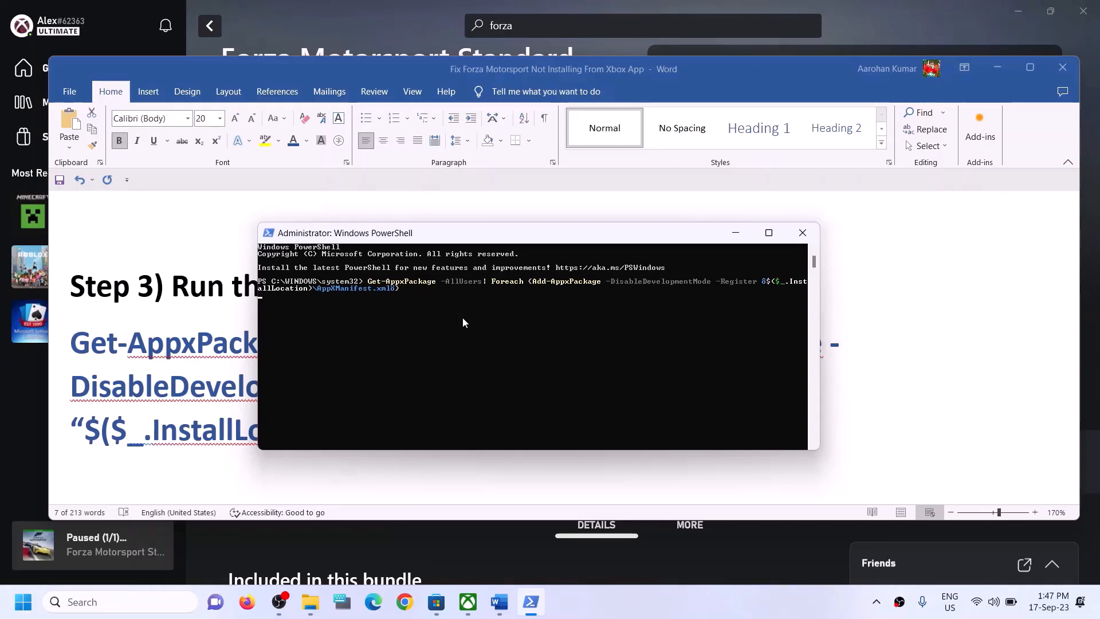
{"action": "key", "text": "Return"}
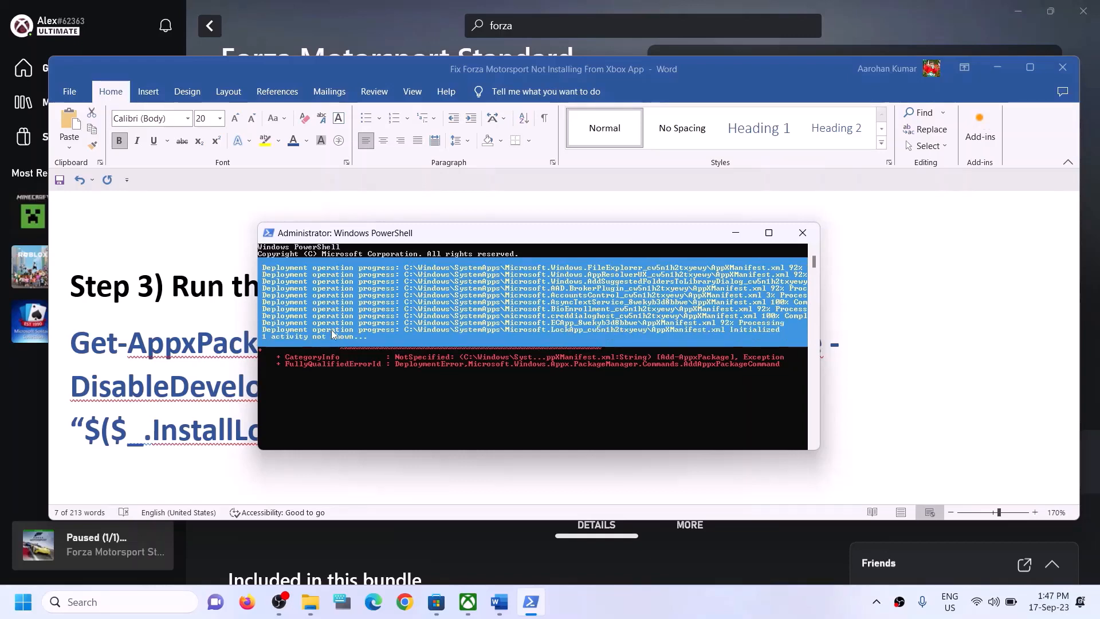
{"action": "left_click", "coordinate": [935, 312]}
{"action": "scroll", "coordinate": [337, 351], "scroll_direction": "down", "scroll_amount": 5}
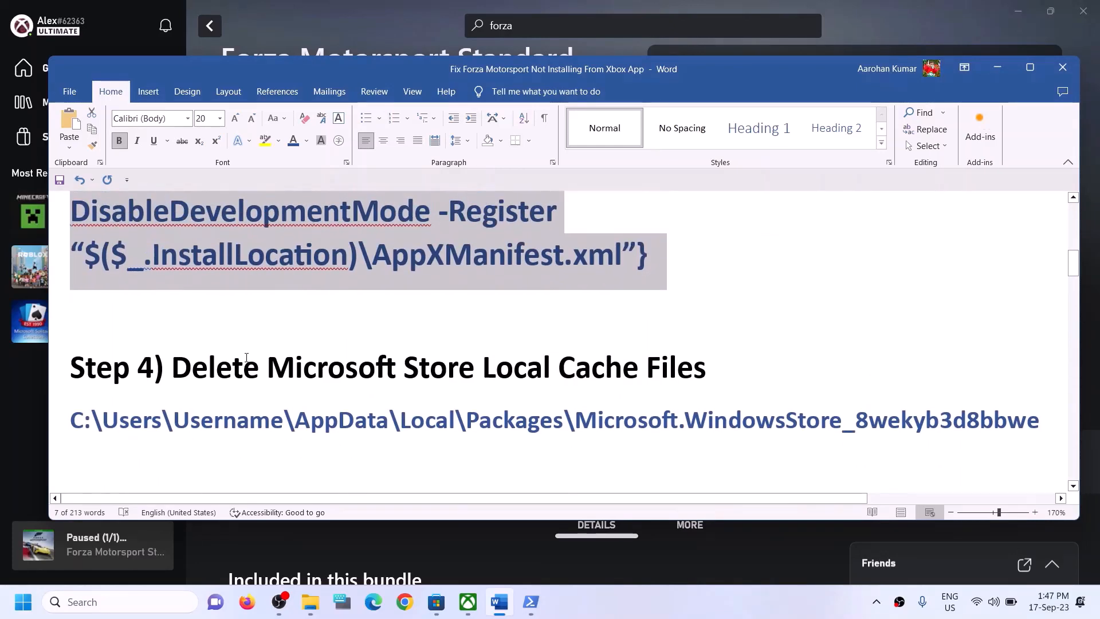
- Mark the Step 4 cache-deletion heading and open C:\Users\Test in File Explorer
{"action": "left_click_drag", "start_coordinate": [241, 372], "coordinate": [706, 380]}
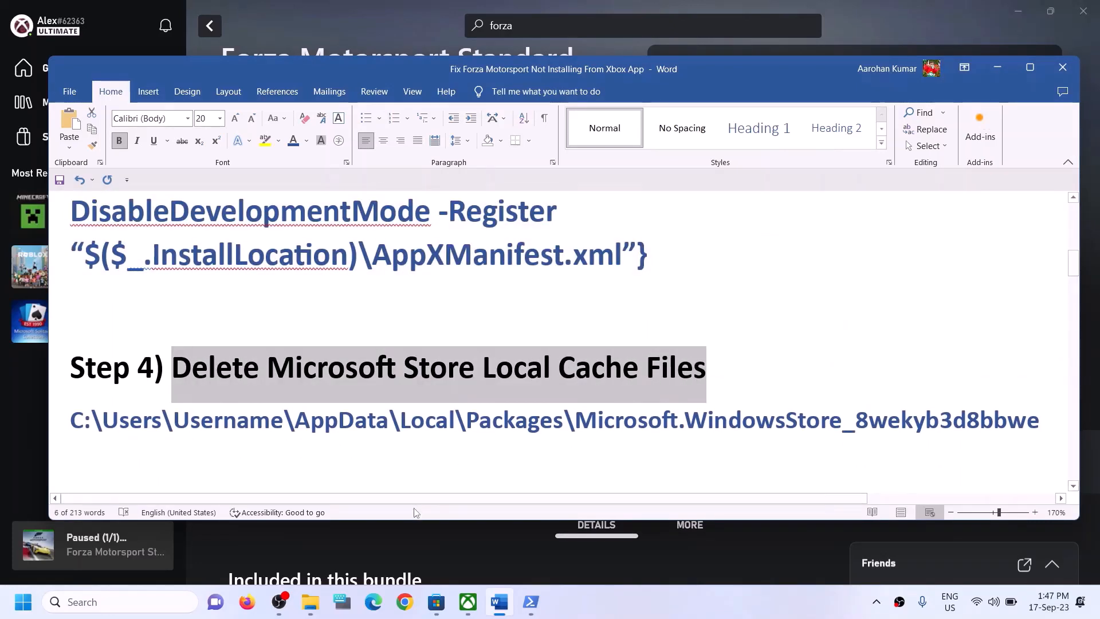
{"action": "left_click", "coordinate": [324, 593]}
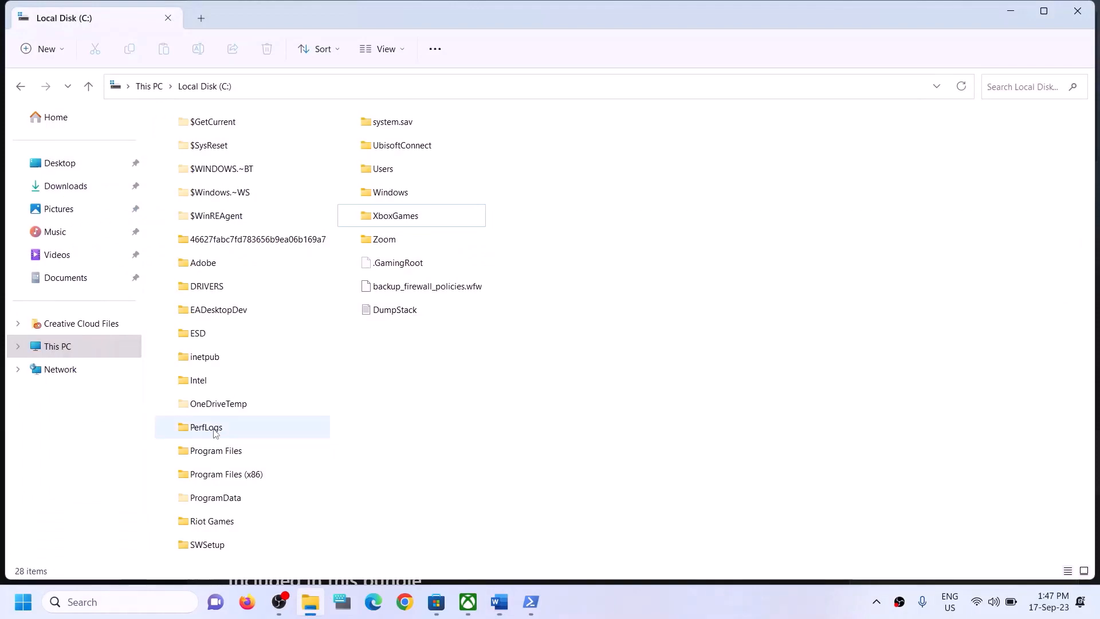
{"action": "left_click", "coordinate": [67, 347]}
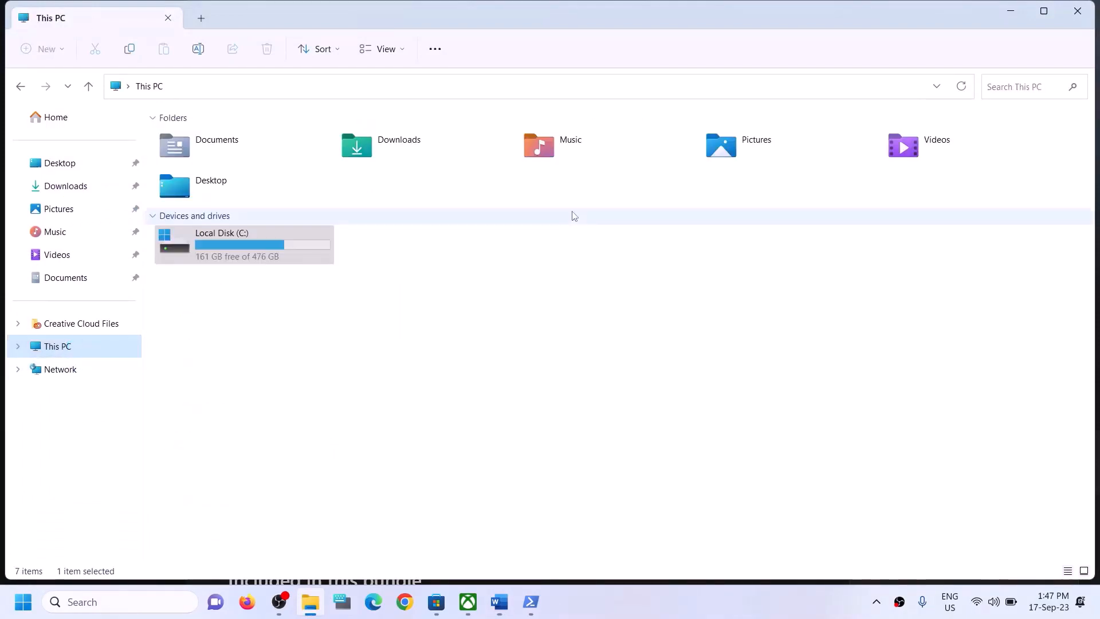
{"action": "double_click", "coordinate": [175, 255]}
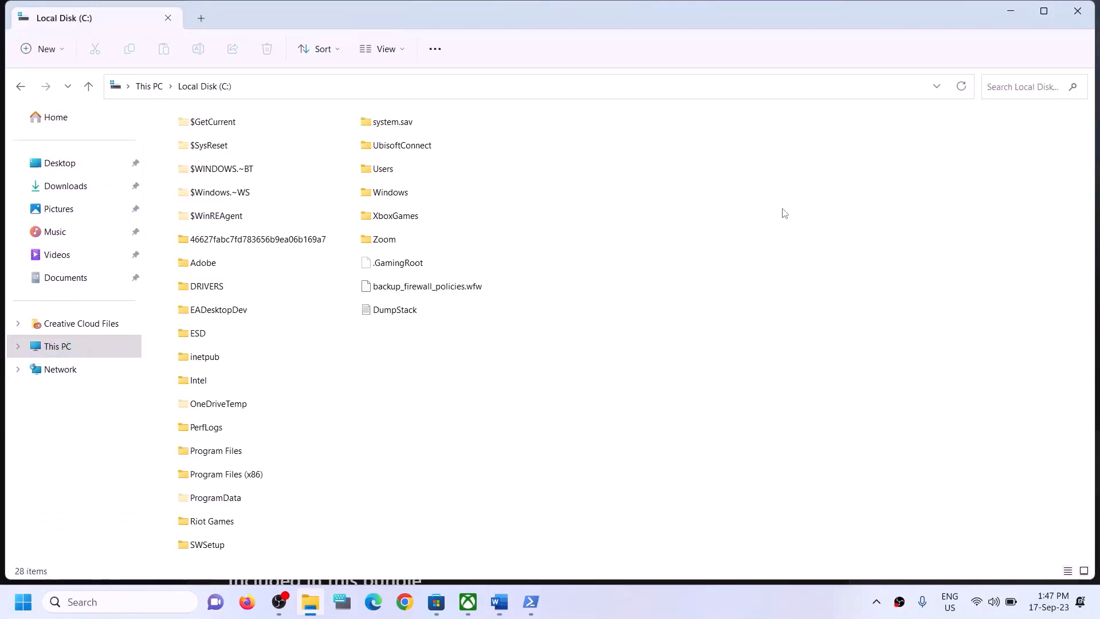
{"action": "left_click", "coordinate": [411, 169]}
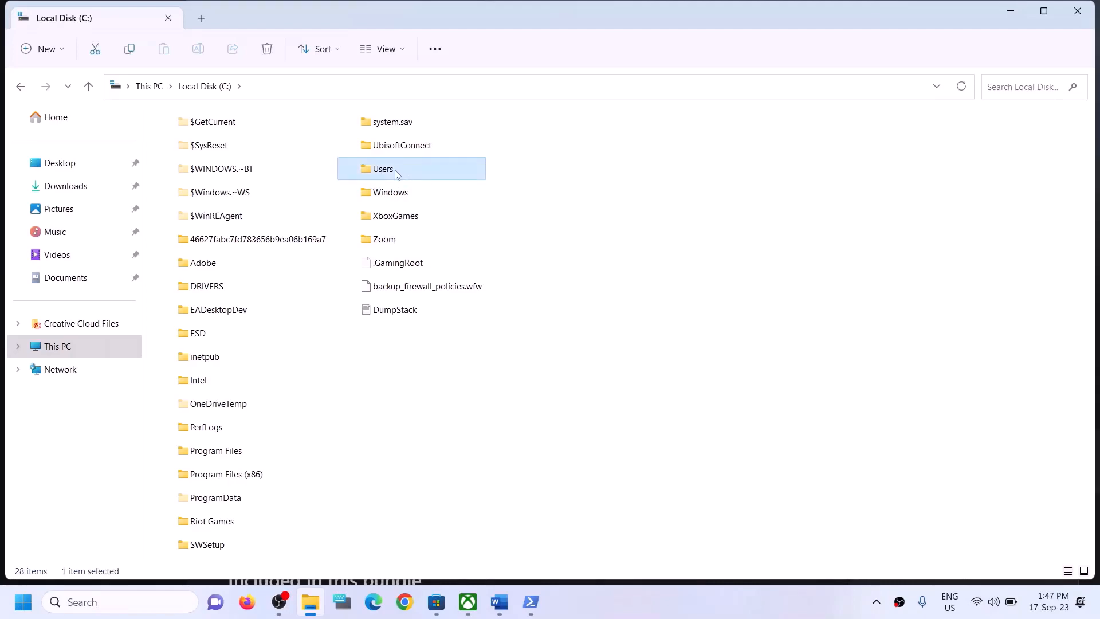
{"action": "double_click", "coordinate": [397, 174]}
{"action": "left_click", "coordinate": [209, 185]}
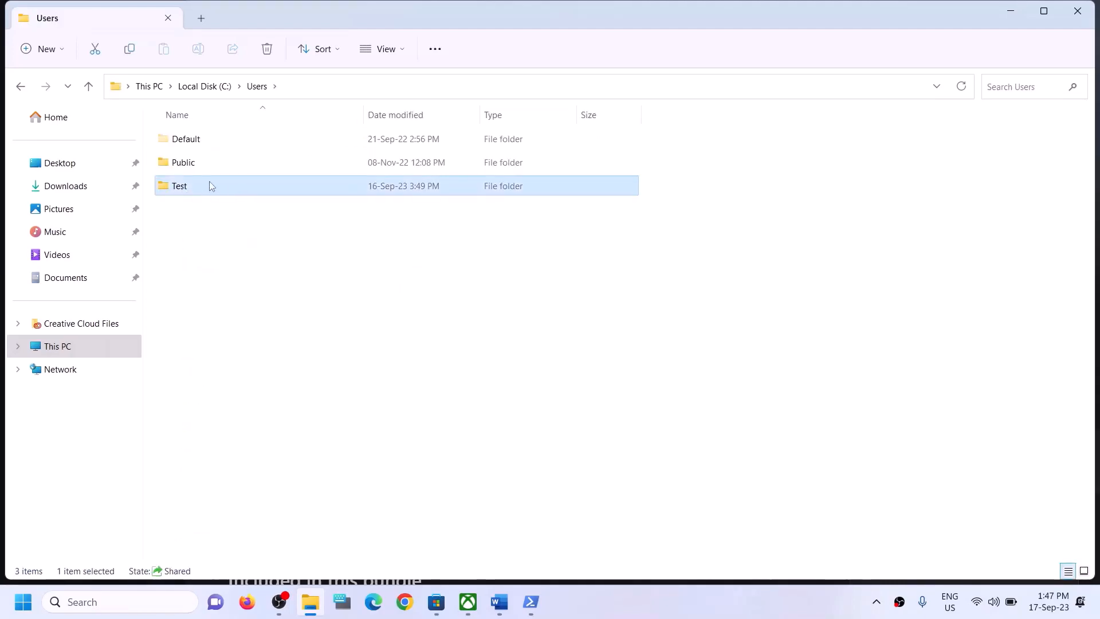
{"action": "double_click", "coordinate": [210, 185]}
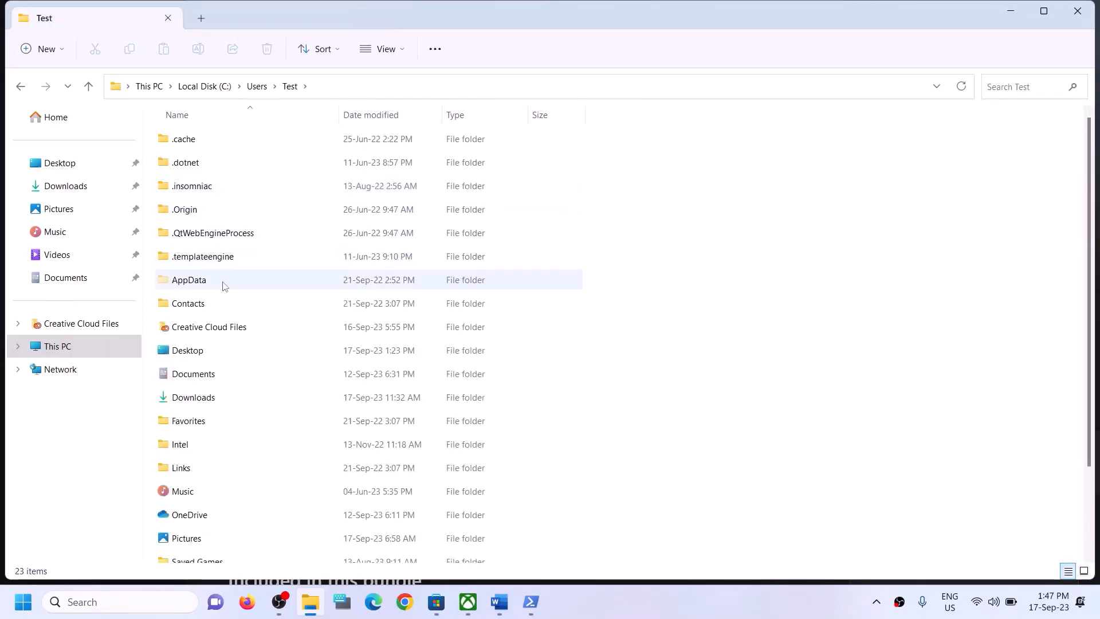
- Open the AppData\Local\Packages folder in the Test user profile
{"action": "left_click", "coordinate": [239, 280]}
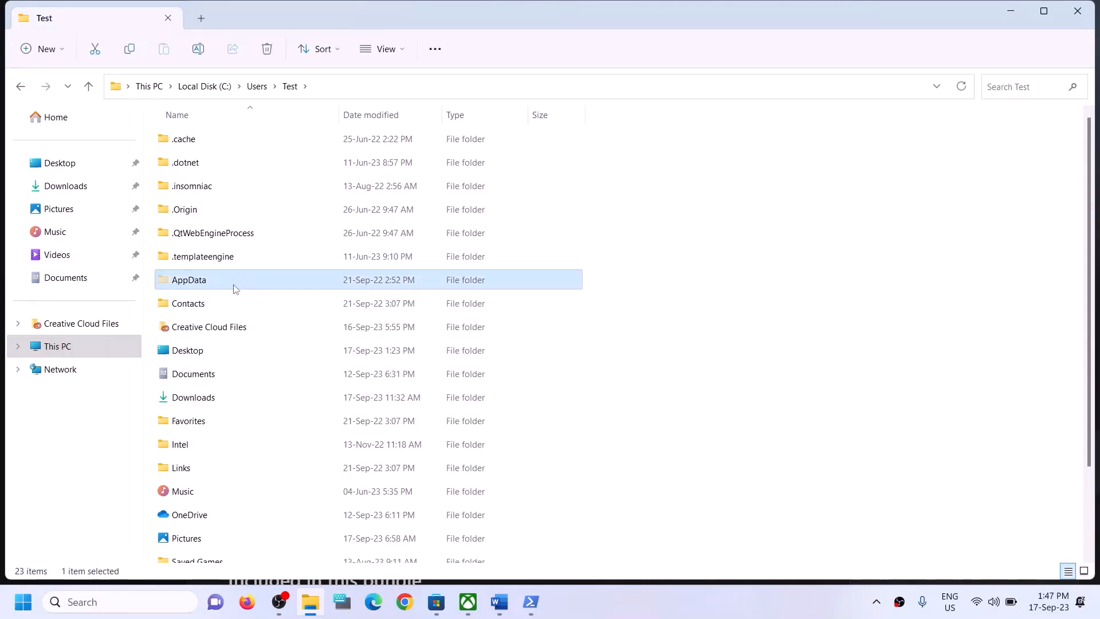
{"action": "left_click", "coordinate": [402, 51]}
{"action": "mouse_move", "coordinate": [450, 297]}
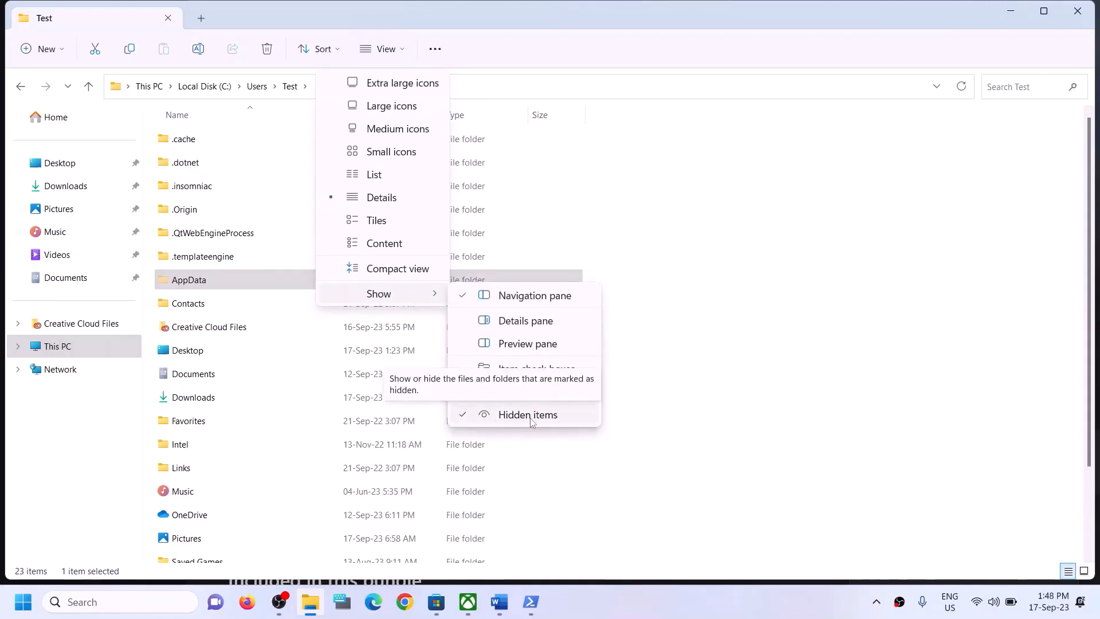
{"action": "left_click", "coordinate": [205, 287]}
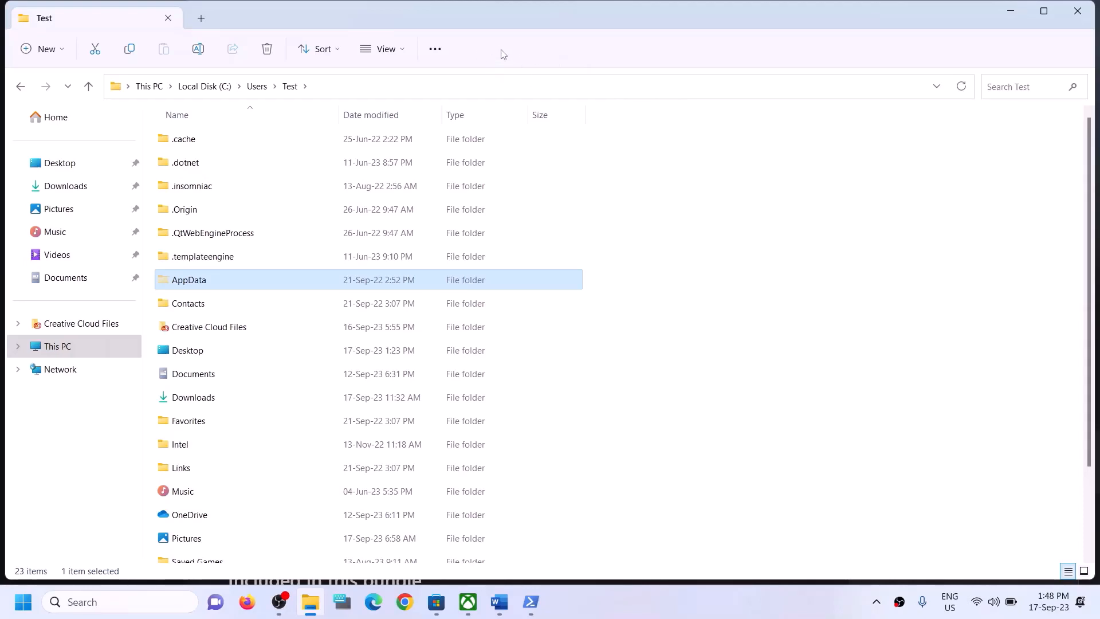
{"action": "left_click", "coordinate": [181, 286]}
{"action": "left_click", "coordinate": [236, 277]}
{"action": "double_click", "coordinate": [236, 277]}
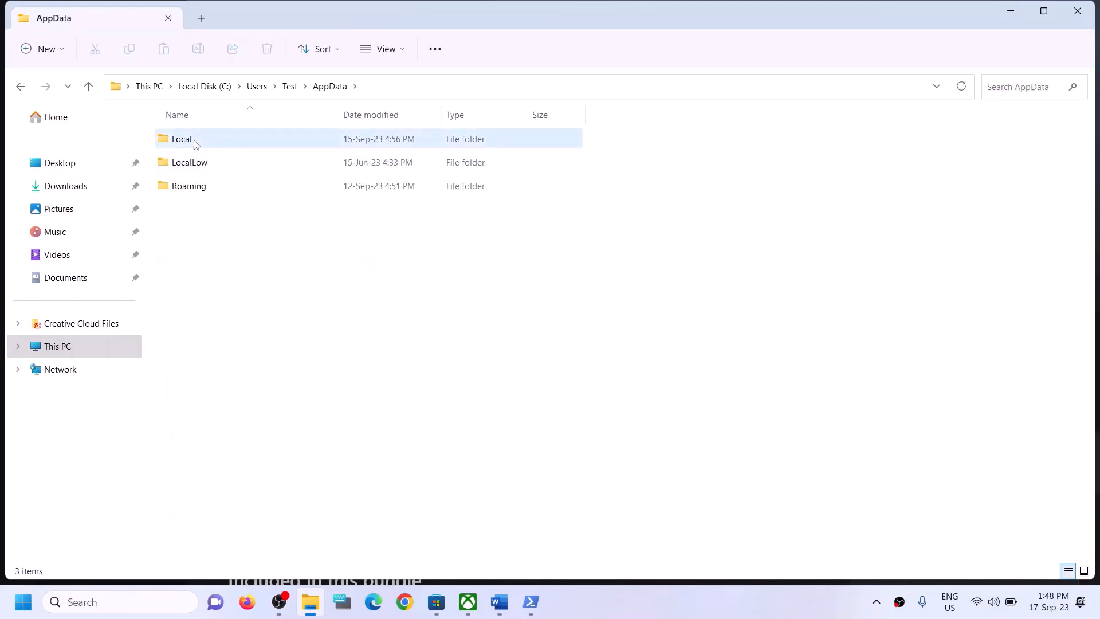
{"action": "left_click", "coordinate": [235, 141]}
{"action": "double_click", "coordinate": [235, 141]}
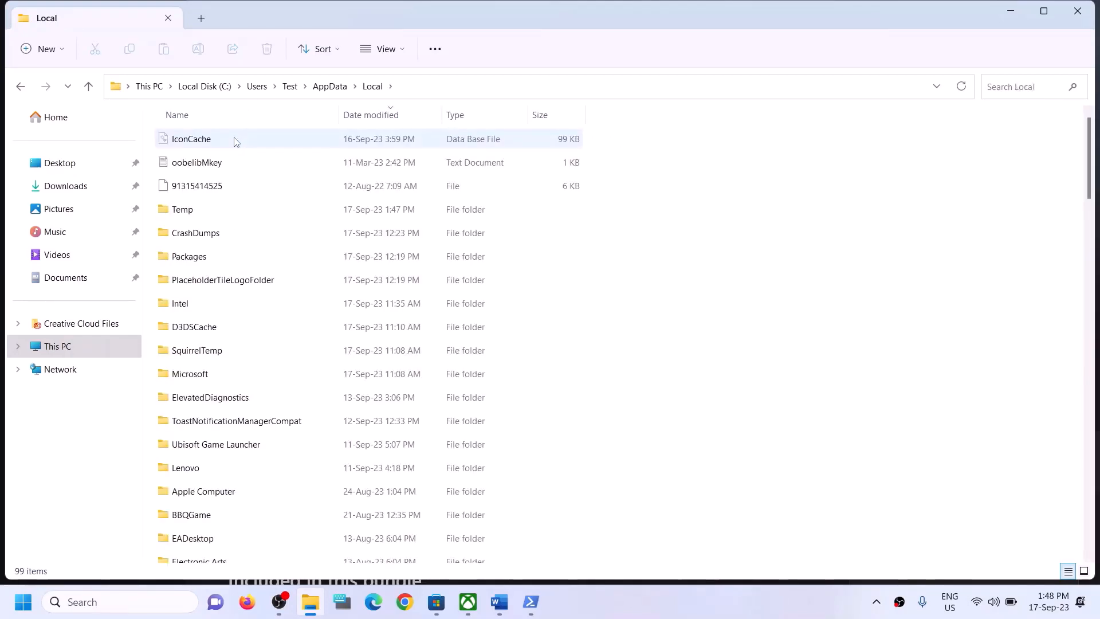
{"action": "left_click", "coordinate": [216, 258]}
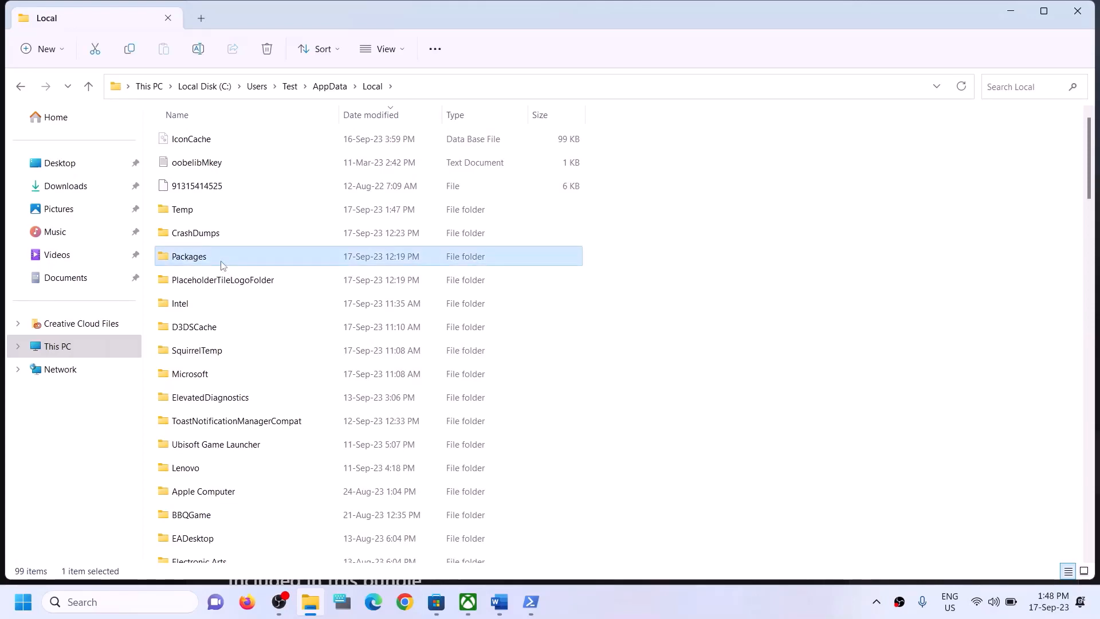
{"action": "double_click", "coordinate": [222, 263]}
- Browse the Packages list to locate the Microsoft Store package folder
{"action": "left_click", "coordinate": [238, 354]}
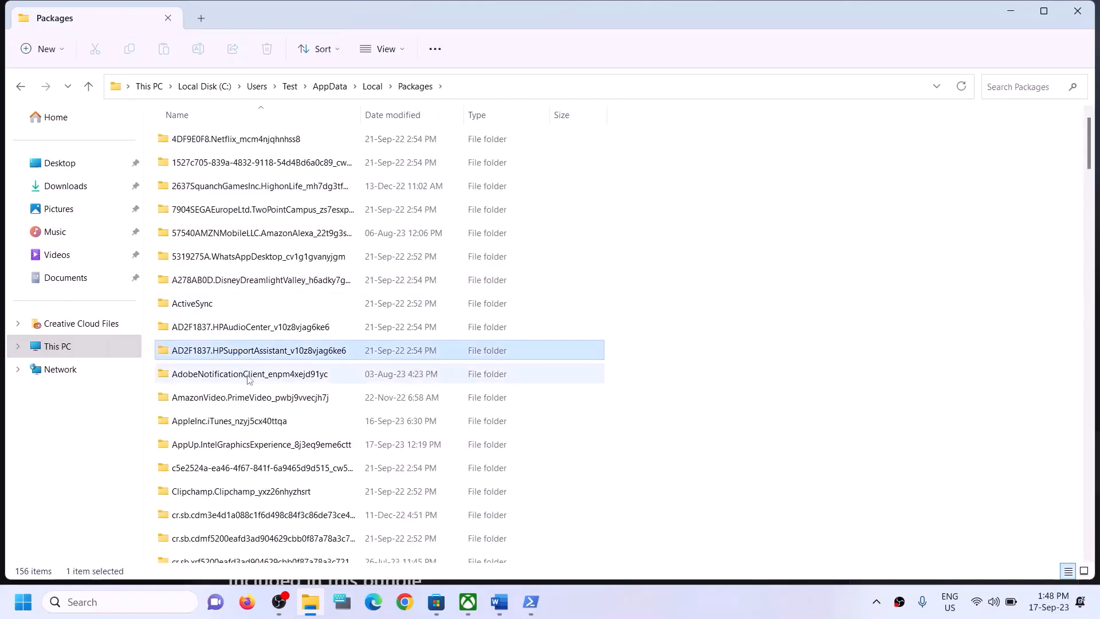
{"action": "scroll", "coordinate": [253, 384], "scroll_direction": "down", "scroll_amount": 20}
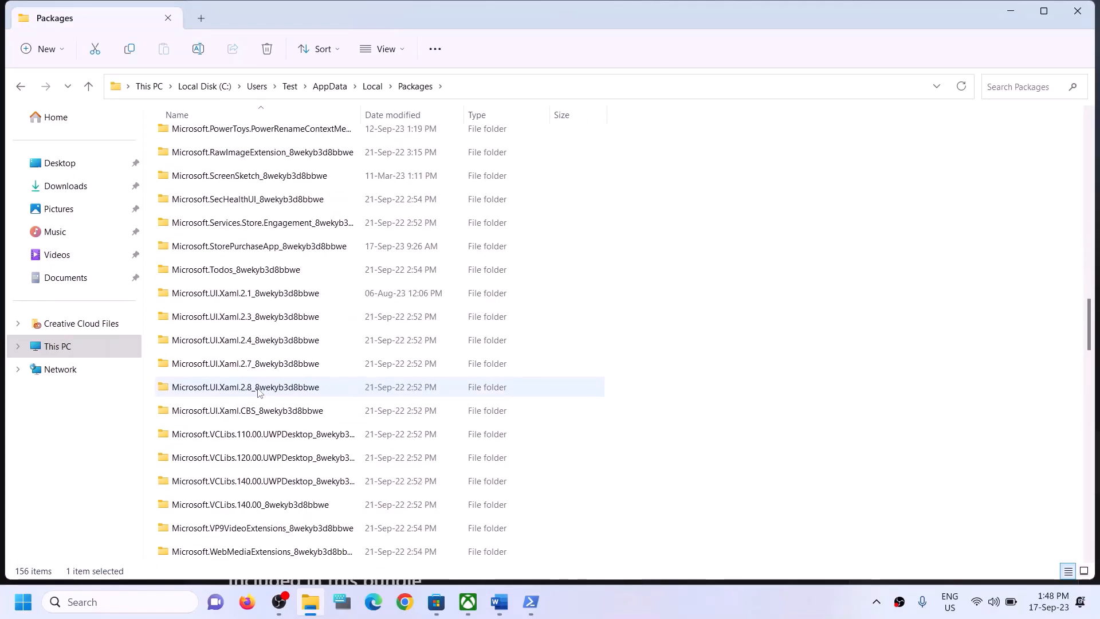
{"action": "scroll", "coordinate": [257, 391], "scroll_direction": "down", "scroll_amount": 16}
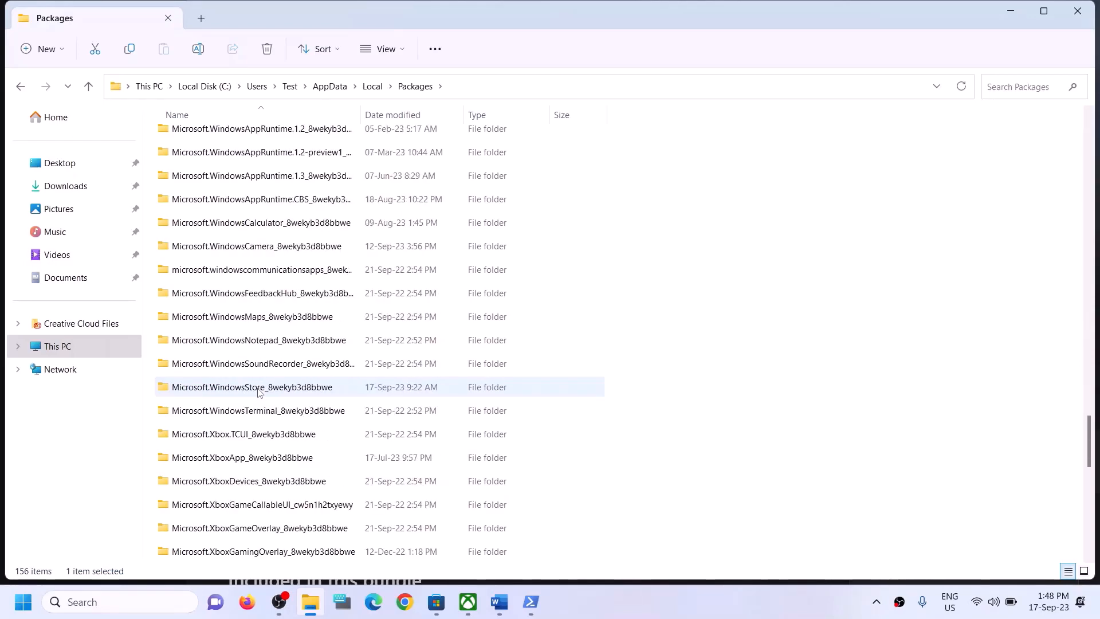
{"action": "scroll", "coordinate": [259, 391], "scroll_direction": "down", "scroll_amount": 4}
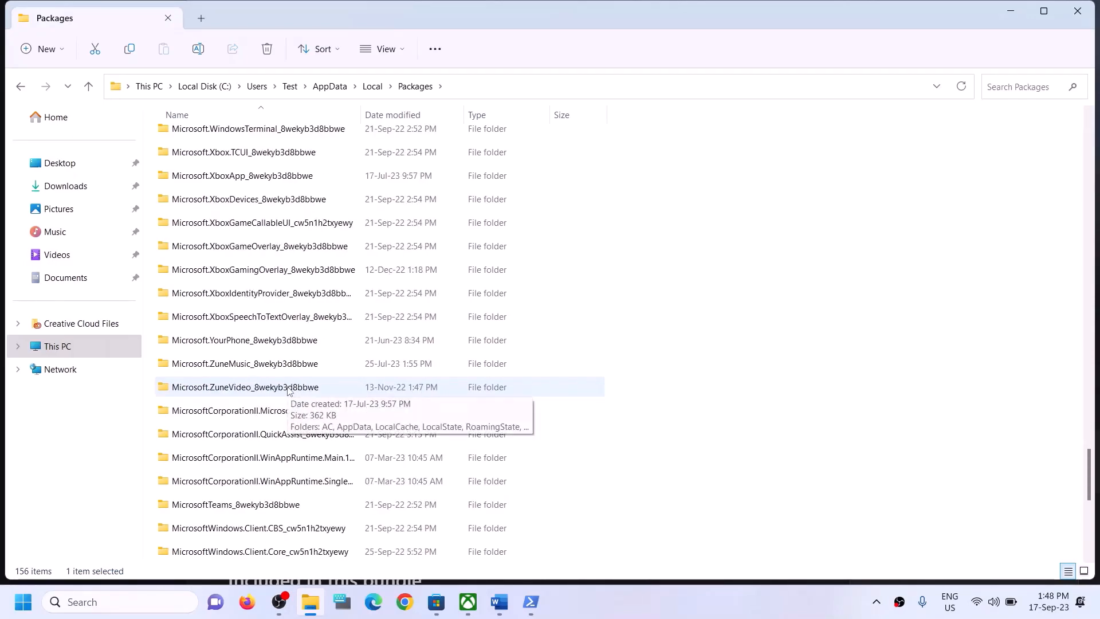
{"action": "scroll", "coordinate": [288, 390], "scroll_direction": "up", "scroll_amount": 2}
{"action": "scroll", "coordinate": [288, 390], "scroll_direction": "down", "scroll_amount": 2}
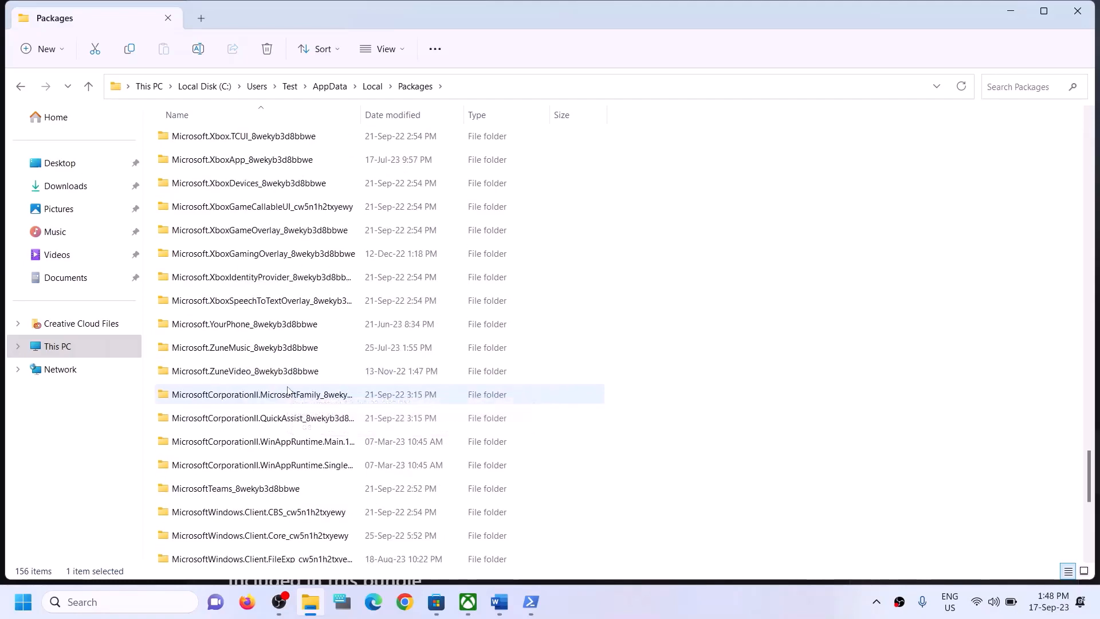
{"action": "scroll", "coordinate": [288, 391], "scroll_direction": "down", "scroll_amount": 4}
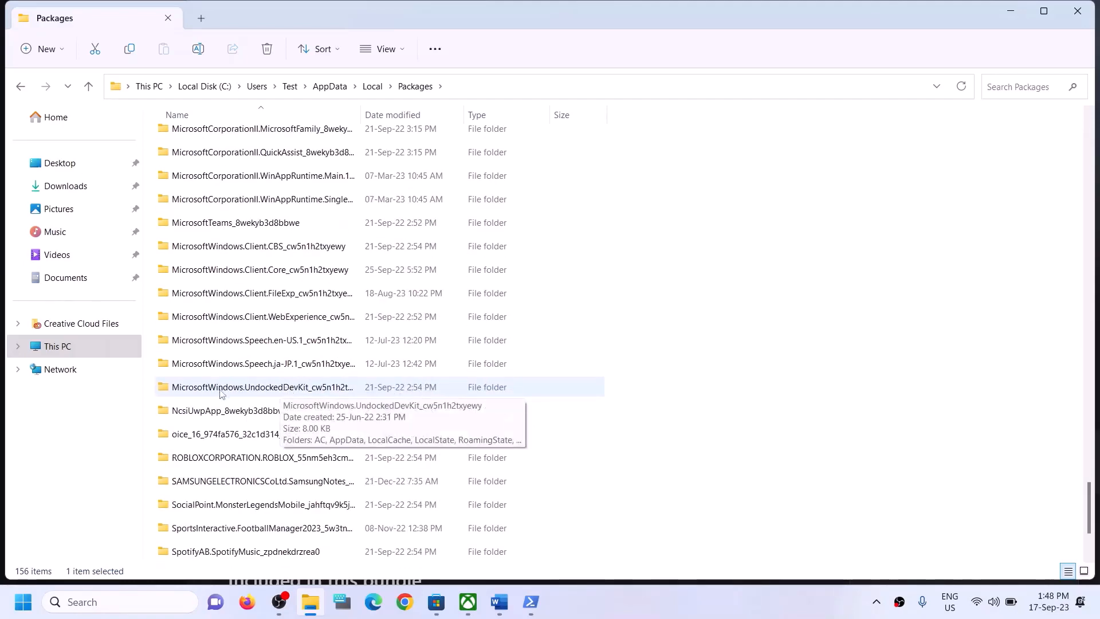
{"action": "scroll", "coordinate": [271, 469], "scroll_direction": "down", "scroll_amount": 2}
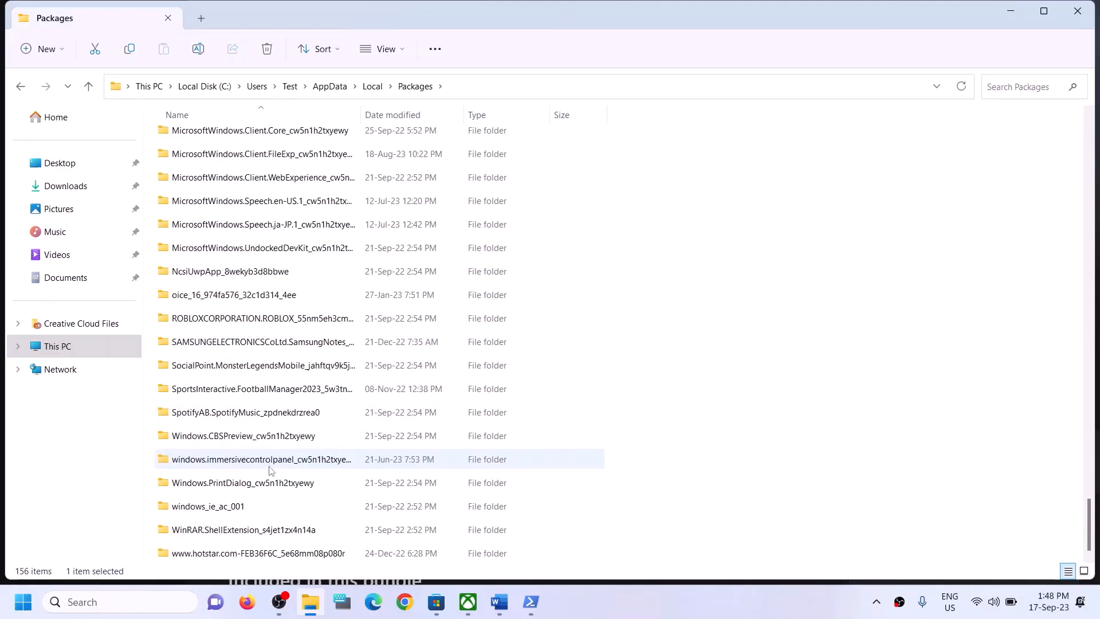
{"action": "scroll", "coordinate": [271, 470], "scroll_direction": "up", "scroll_amount": 1}
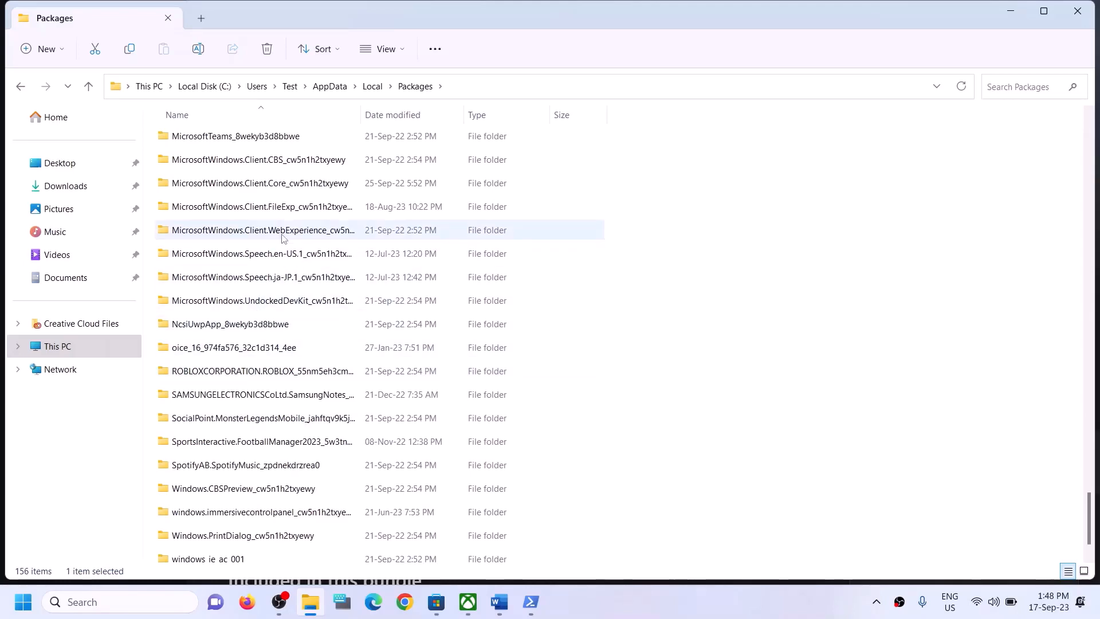
{"action": "scroll", "coordinate": [283, 243], "scroll_direction": "up", "scroll_amount": 2}
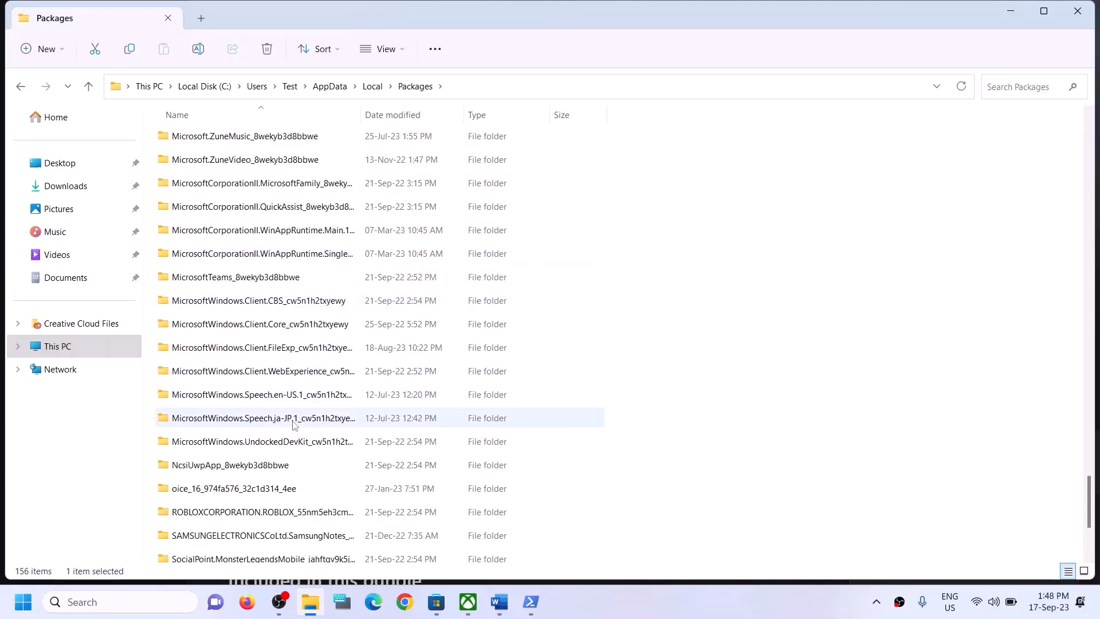
{"action": "left_click", "coordinate": [277, 444]}
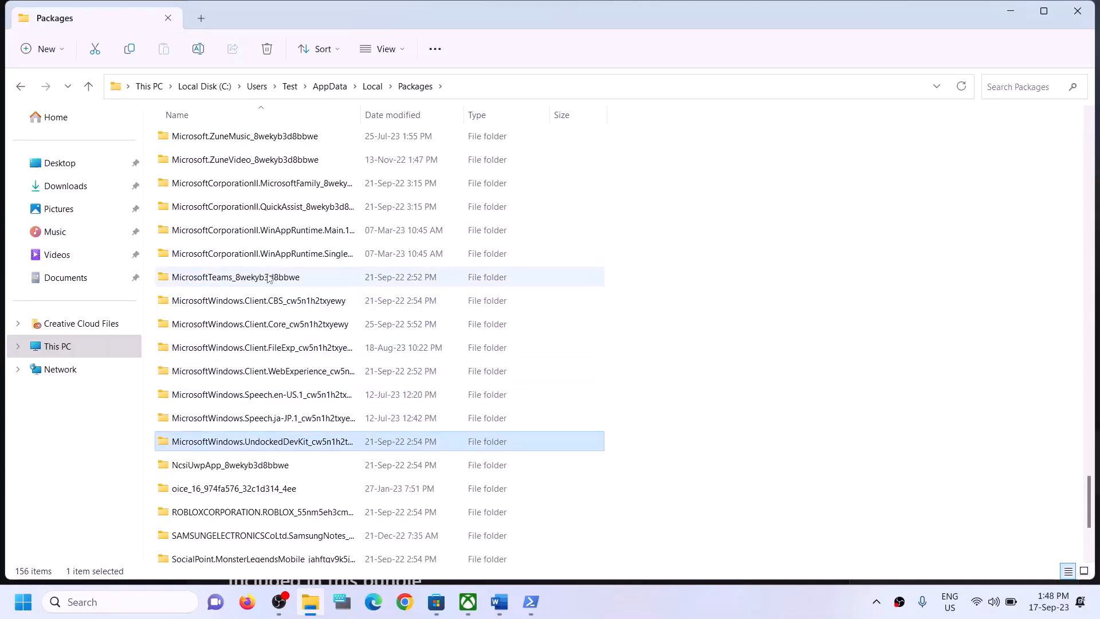
{"action": "left_click", "coordinate": [275, 301]}
{"action": "left_click", "coordinate": [284, 373]}
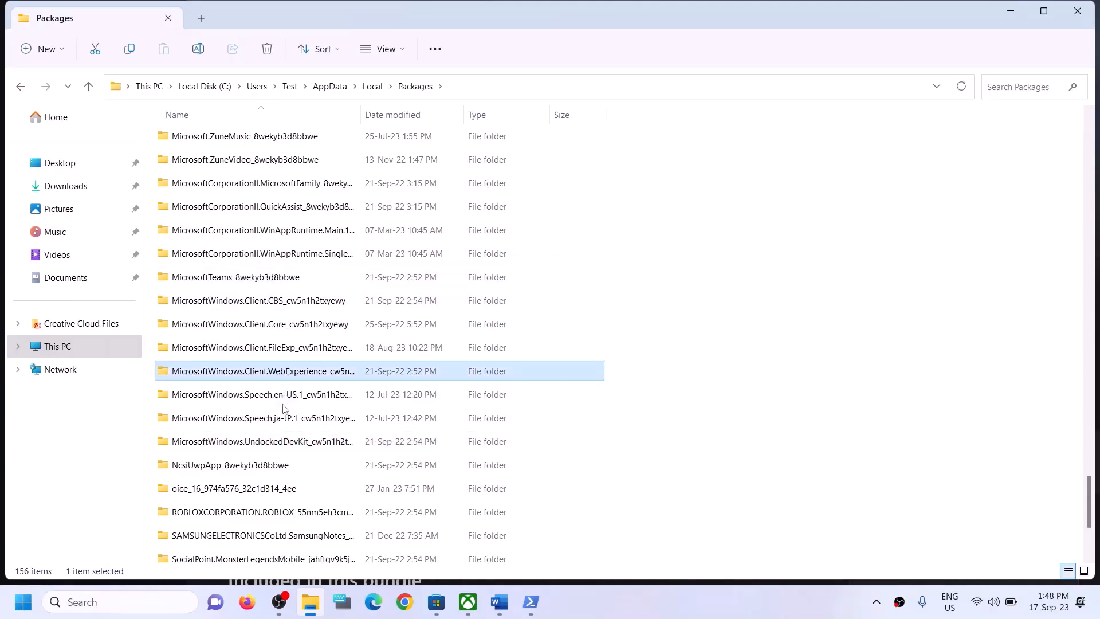
{"action": "left_click", "coordinate": [283, 405]}
{"action": "scroll", "coordinate": [287, 411], "scroll_direction": "down", "scroll_amount": 1}
{"action": "scroll", "coordinate": [295, 412], "scroll_direction": "up", "scroll_amount": 2}
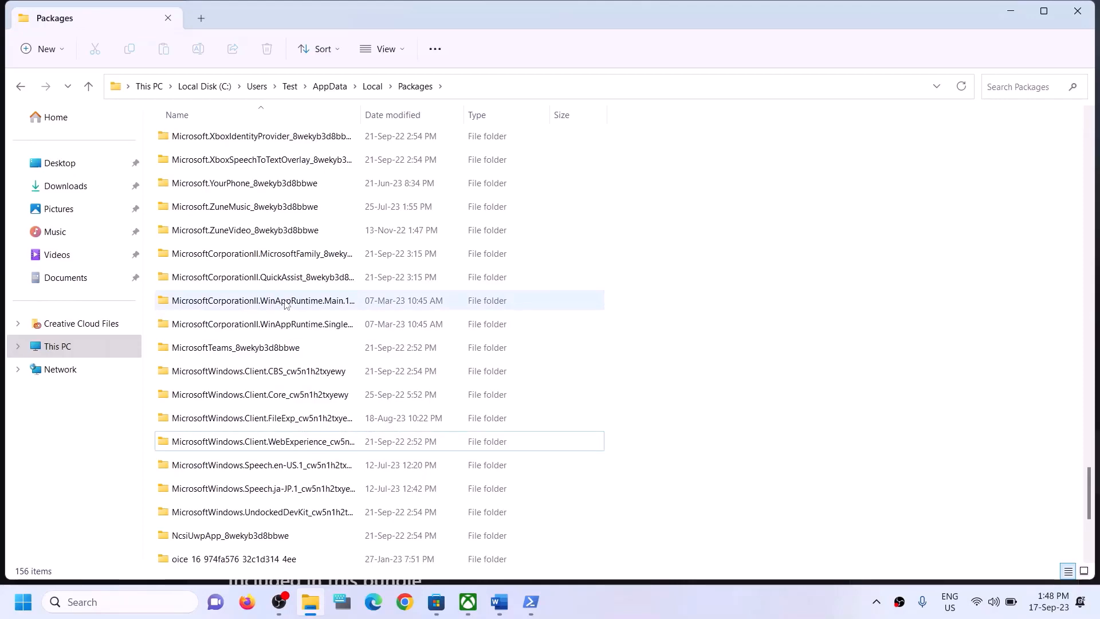
{"action": "scroll", "coordinate": [285, 303], "scroll_direction": "up", "scroll_amount": 1}
{"action": "scroll", "coordinate": [284, 295], "scroll_direction": "up", "scroll_amount": 4}
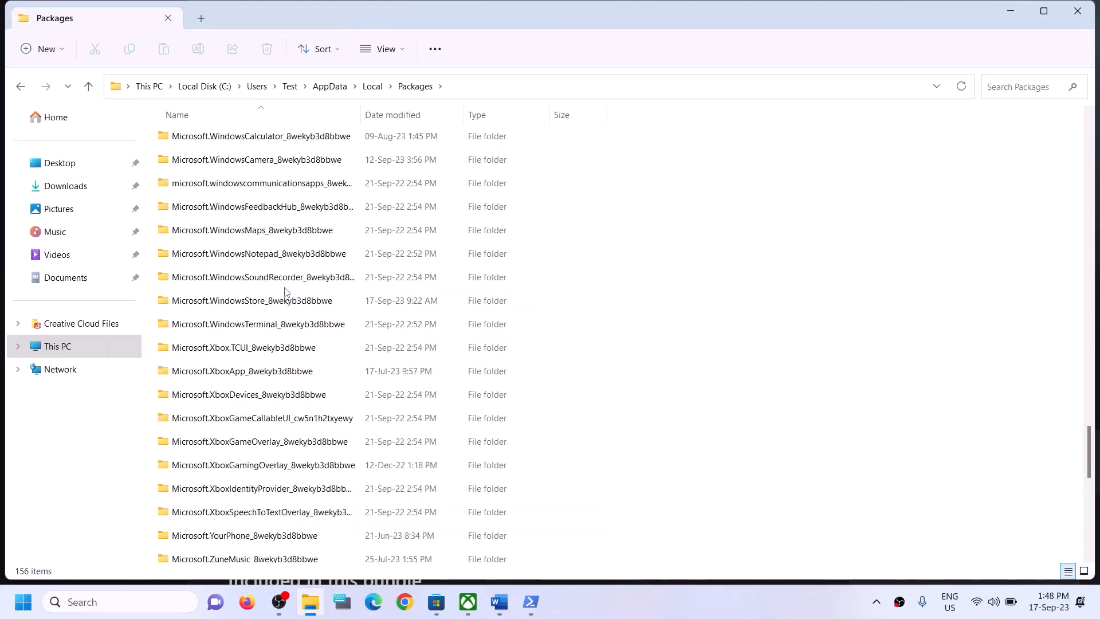
- Open Microsoft.WindowsStore_8wekyb3d8bbwe and delete its LocalCache folder
{"action": "left_click", "coordinate": [286, 298]}
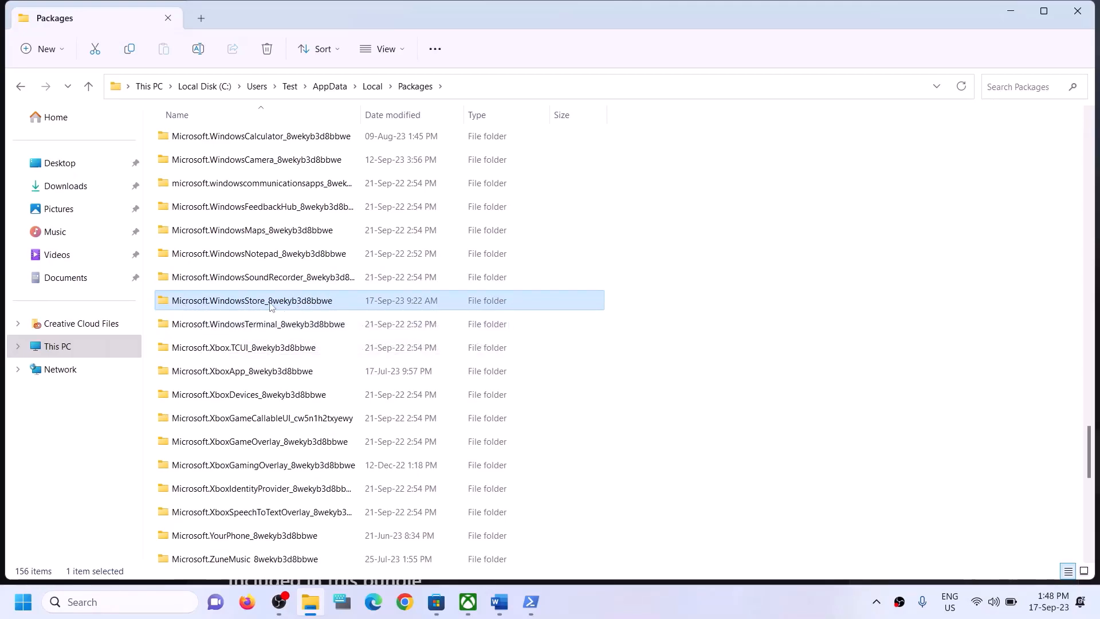
{"action": "double_click", "coordinate": [230, 302]}
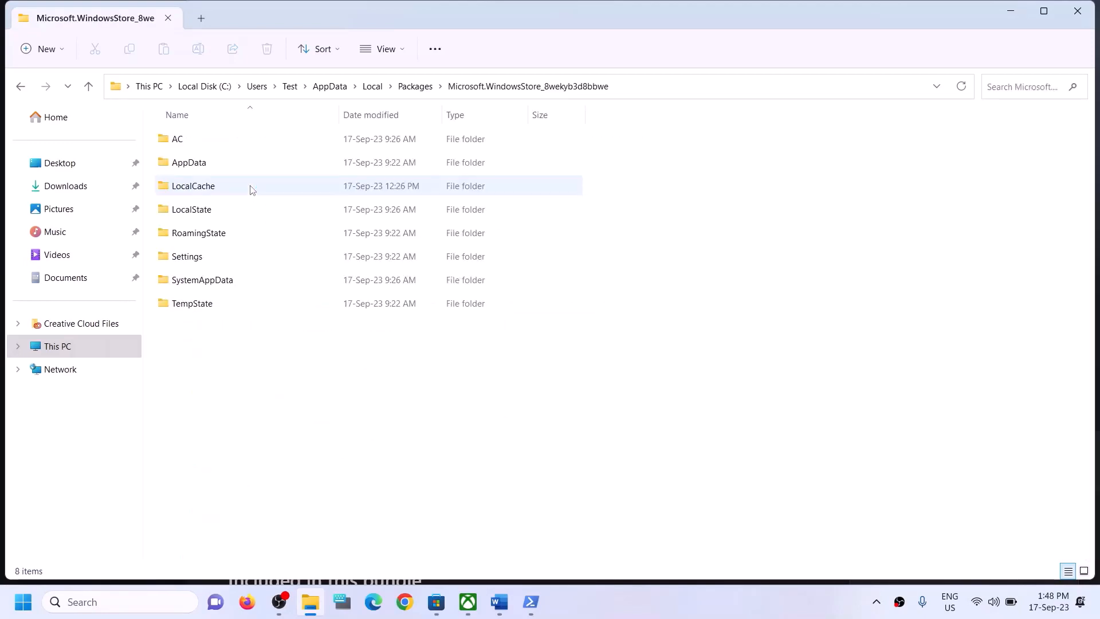
{"action": "left_click", "coordinate": [187, 193]}
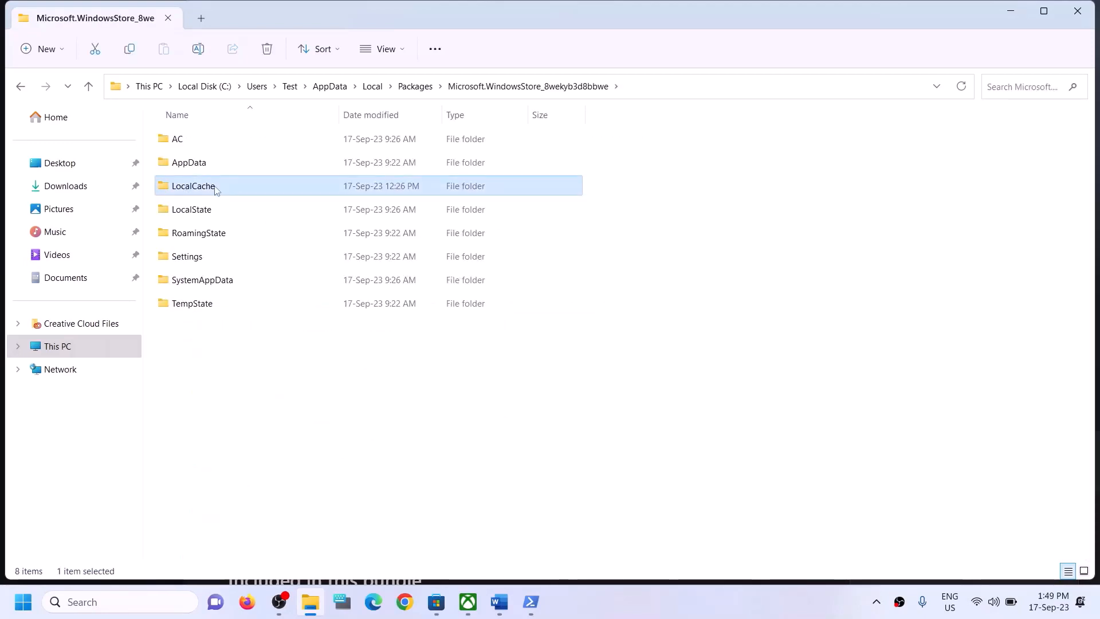
{"action": "right_click", "coordinate": [216, 191]}
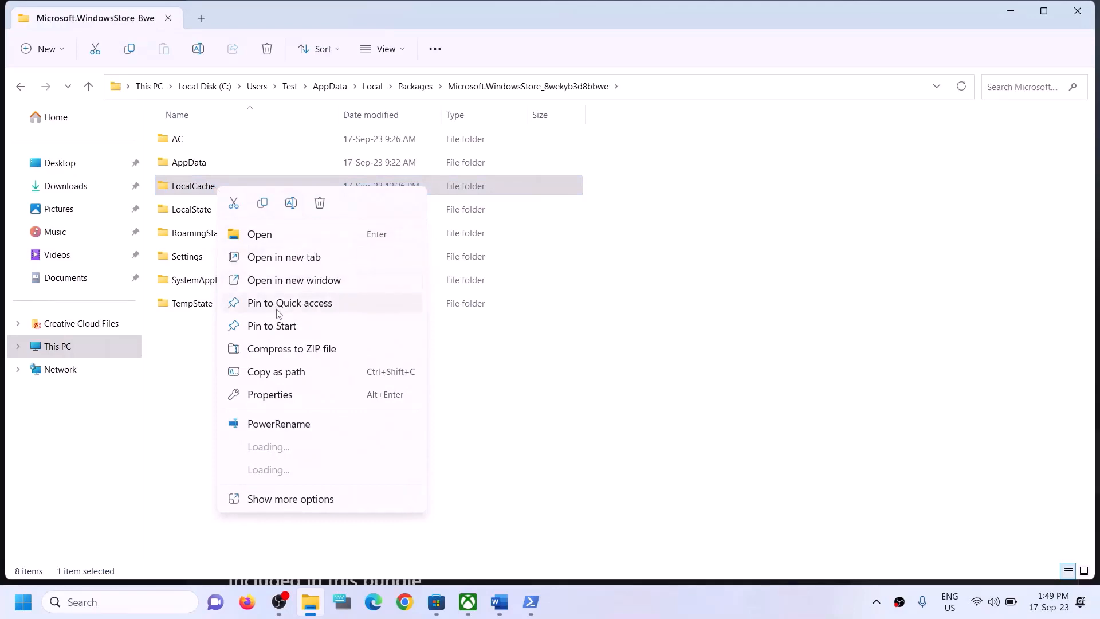
{"action": "left_click", "coordinate": [319, 204]}
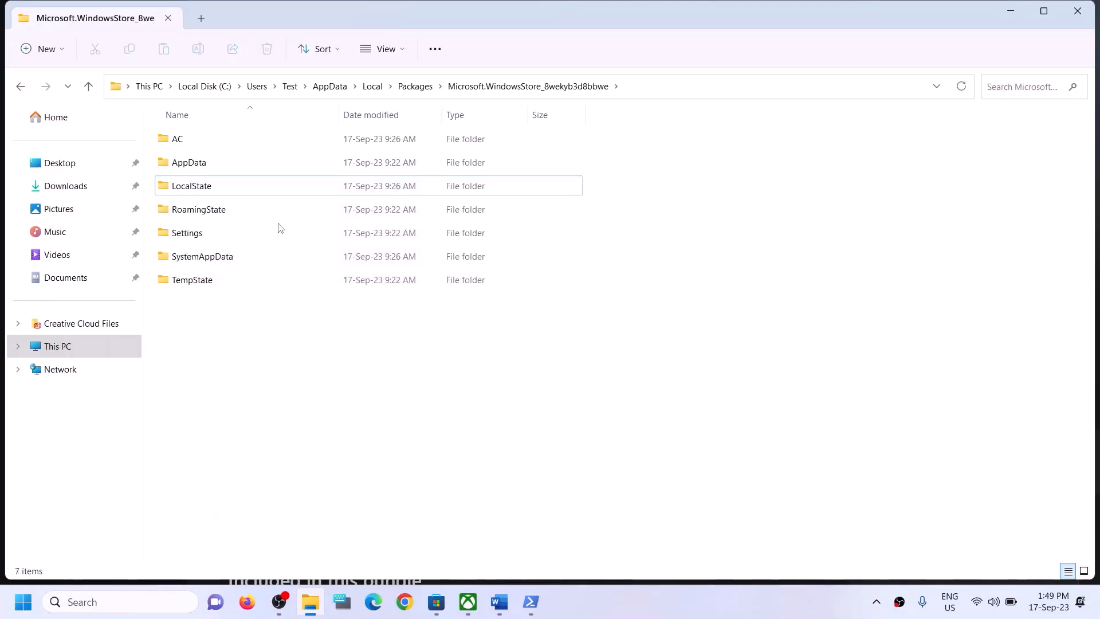
- Close File Explorer and find the next instruction in the guide
{"action": "left_click", "coordinate": [1073, 17]}
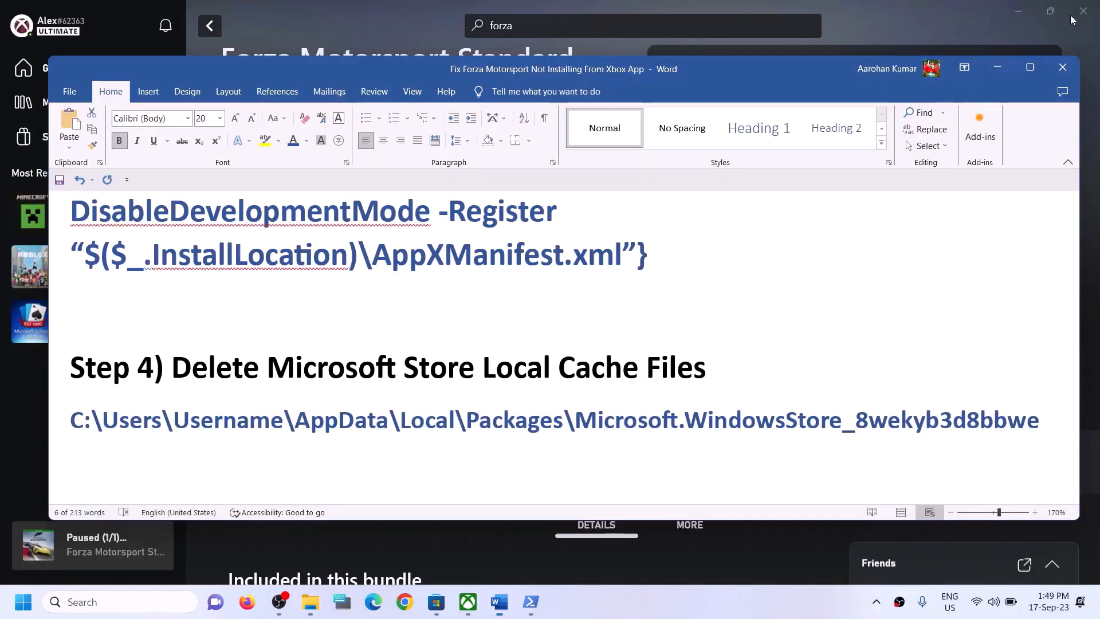
{"action": "scroll", "coordinate": [227, 405], "scroll_direction": "down", "scroll_amount": 1}
{"action": "scroll", "coordinate": [227, 404], "scroll_direction": "down", "scroll_amount": 2}
{"action": "scroll", "coordinate": [227, 404], "scroll_direction": "up", "scroll_amount": 1}
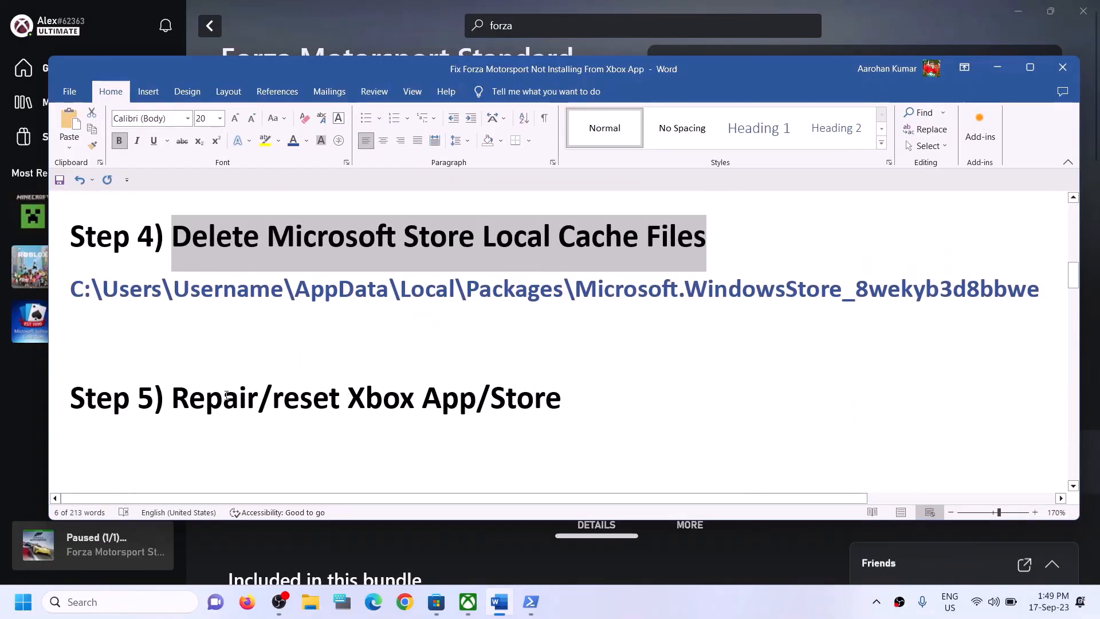
{"action": "left_click_drag", "start_coordinate": [172, 412], "coordinate": [506, 424]}
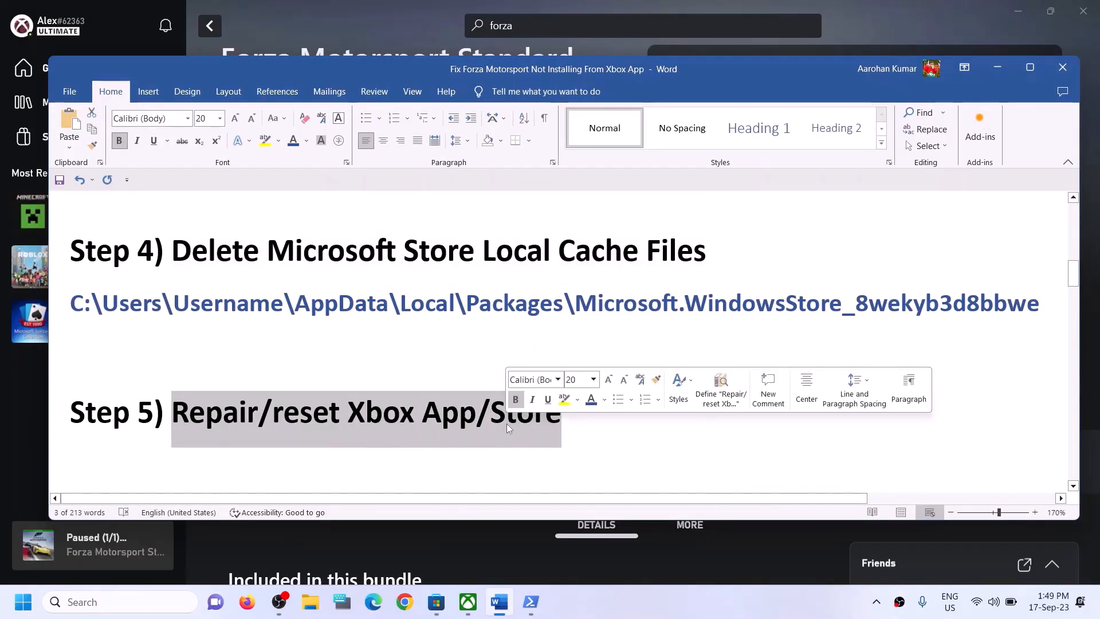
- Search 'xbox' and open the Xbox app's App settings page
{"action": "left_click", "coordinate": [152, 600]}
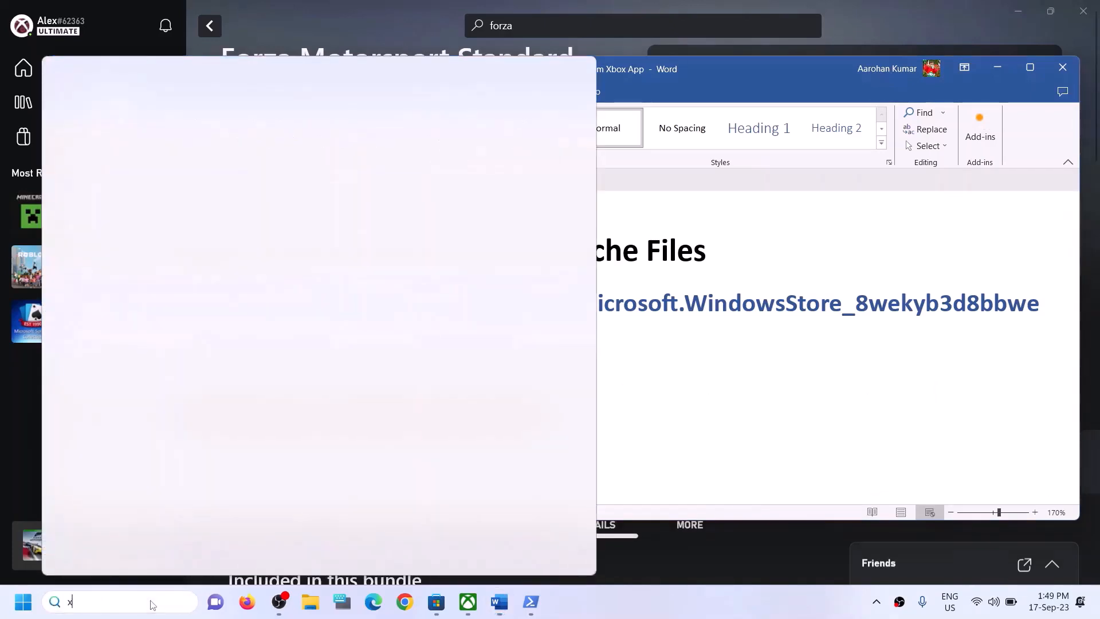
{"action": "type", "text": "xbox"}
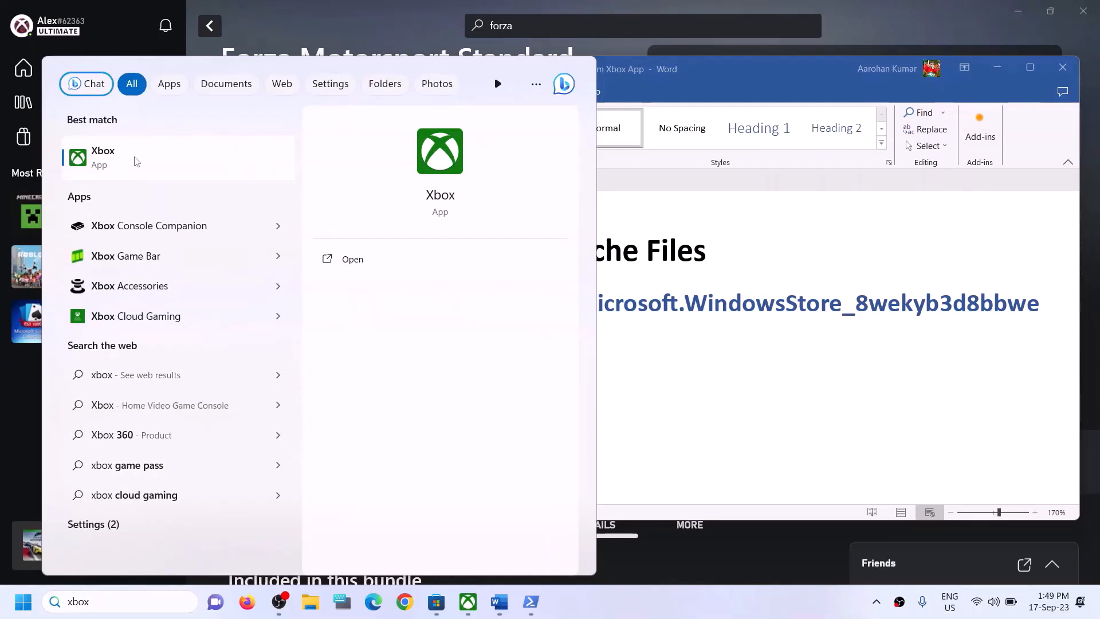
{"action": "right_click", "coordinate": [136, 161]}
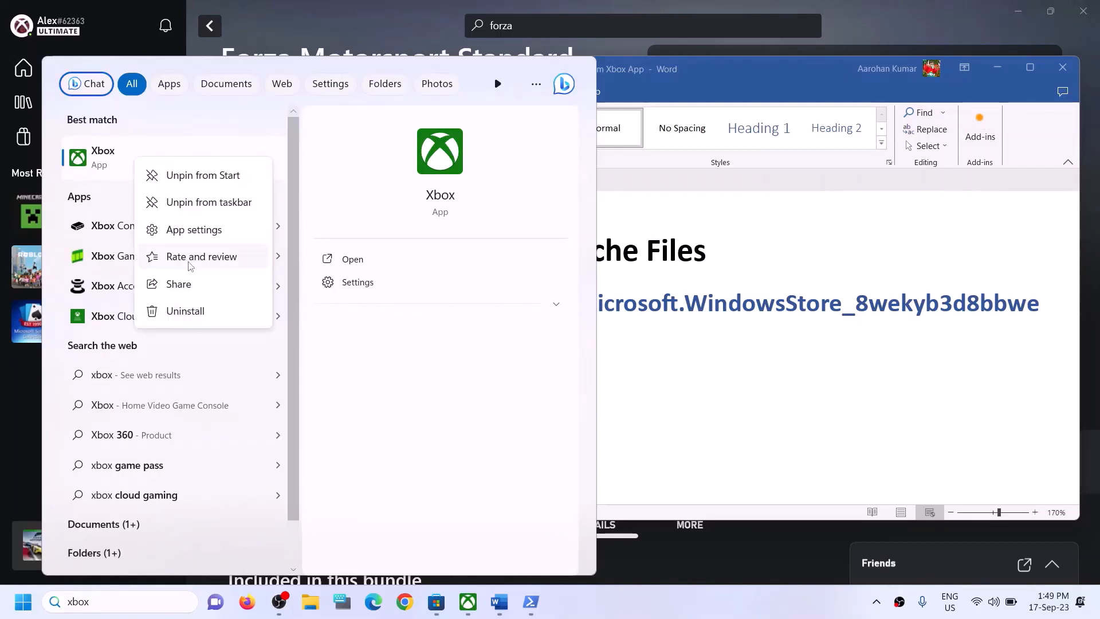
{"action": "left_click", "coordinate": [190, 231]}
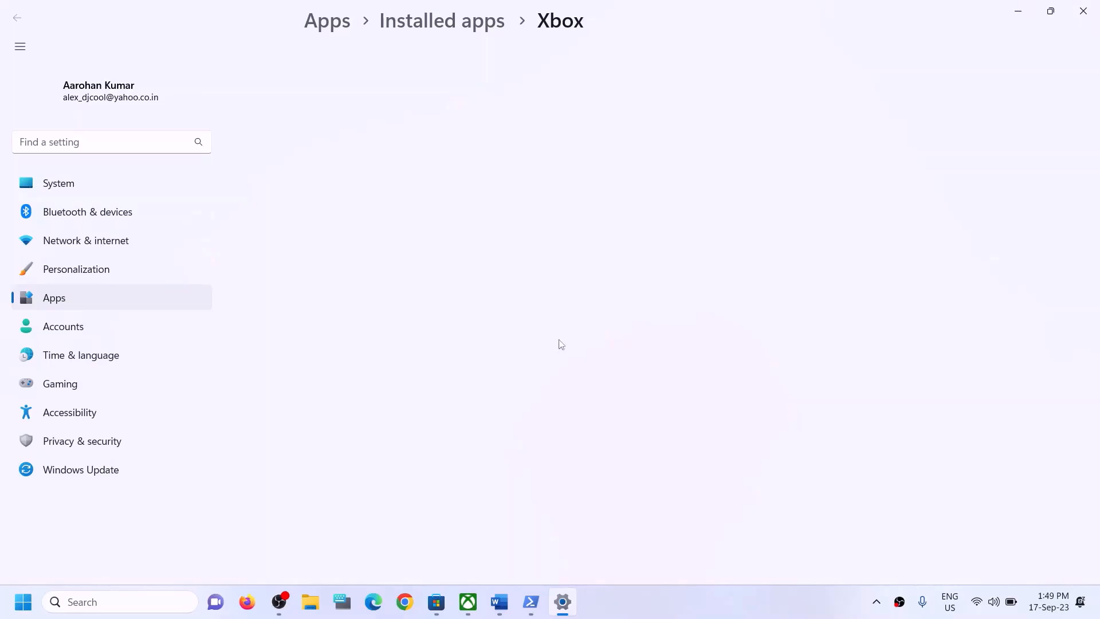
- Run Repair on the Xbox app, then Reset it and confirm deleting its data
{"action": "scroll", "coordinate": [570, 361], "scroll_direction": "down", "scroll_amount": 4}
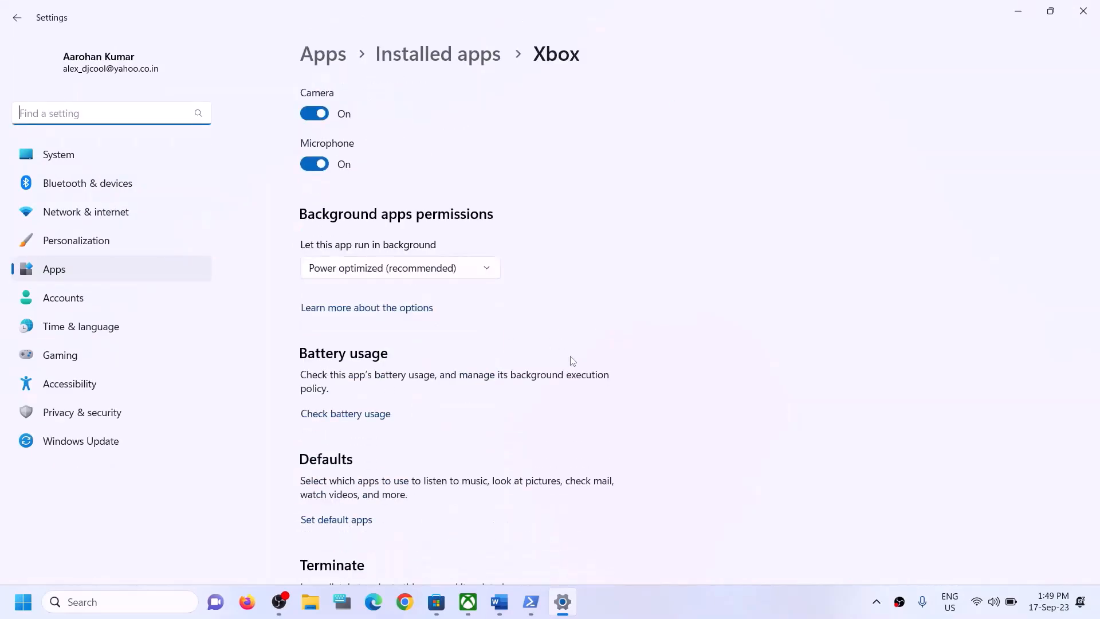
{"action": "scroll", "coordinate": [544, 367], "scroll_direction": "down", "scroll_amount": 6}
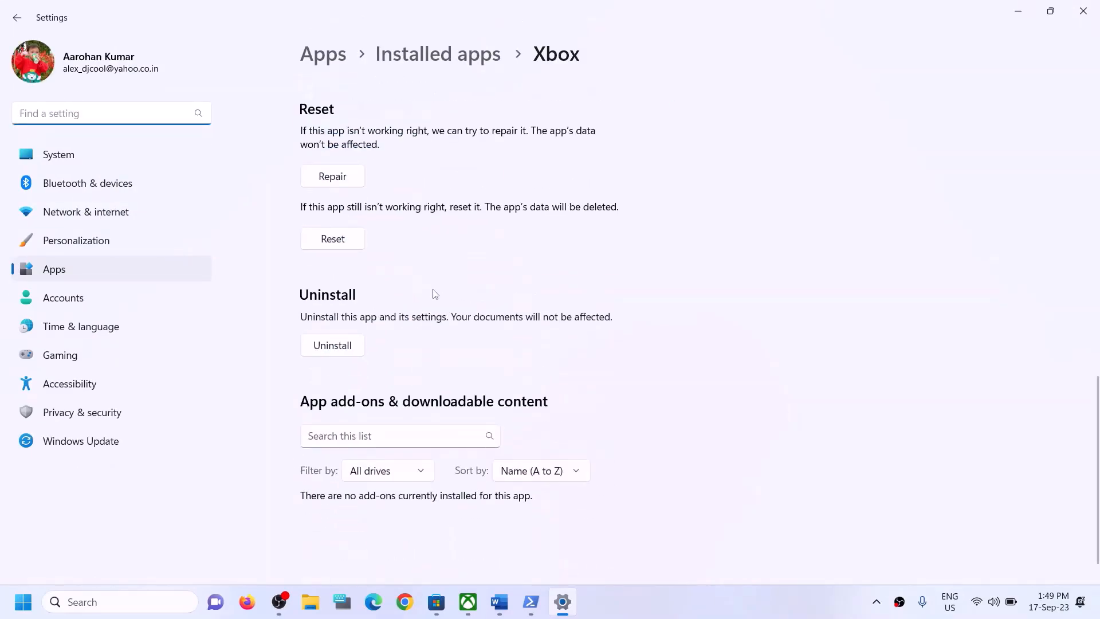
{"action": "scroll", "coordinate": [401, 321], "scroll_direction": "up", "scroll_amount": 3}
{"action": "left_click", "coordinate": [338, 335]}
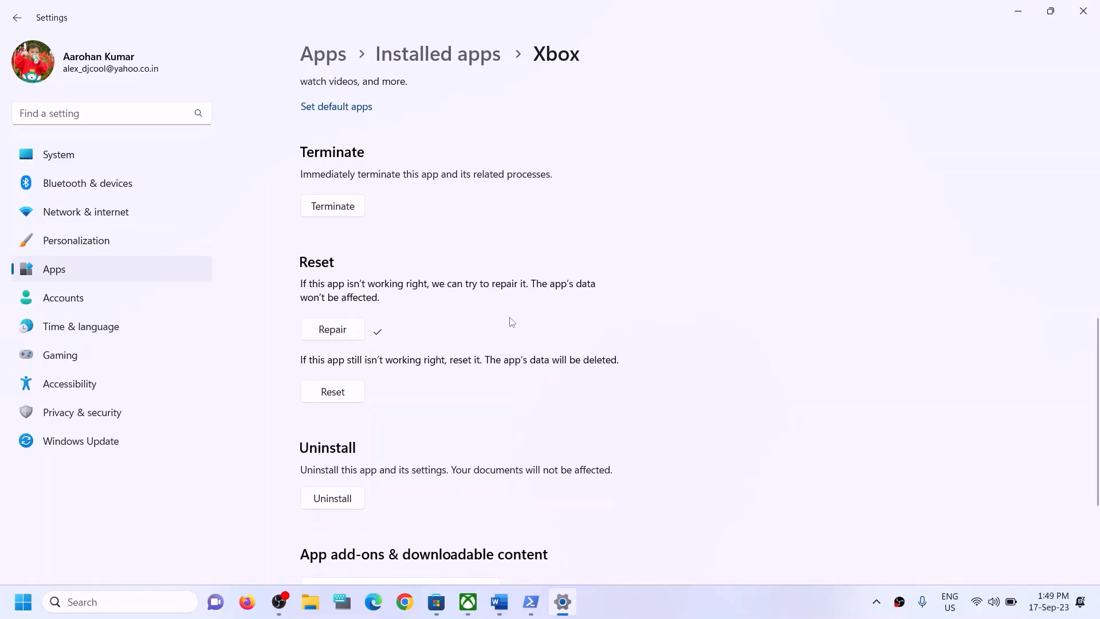
{"action": "left_click", "coordinate": [335, 400]}
{"action": "left_click", "coordinate": [396, 352]}
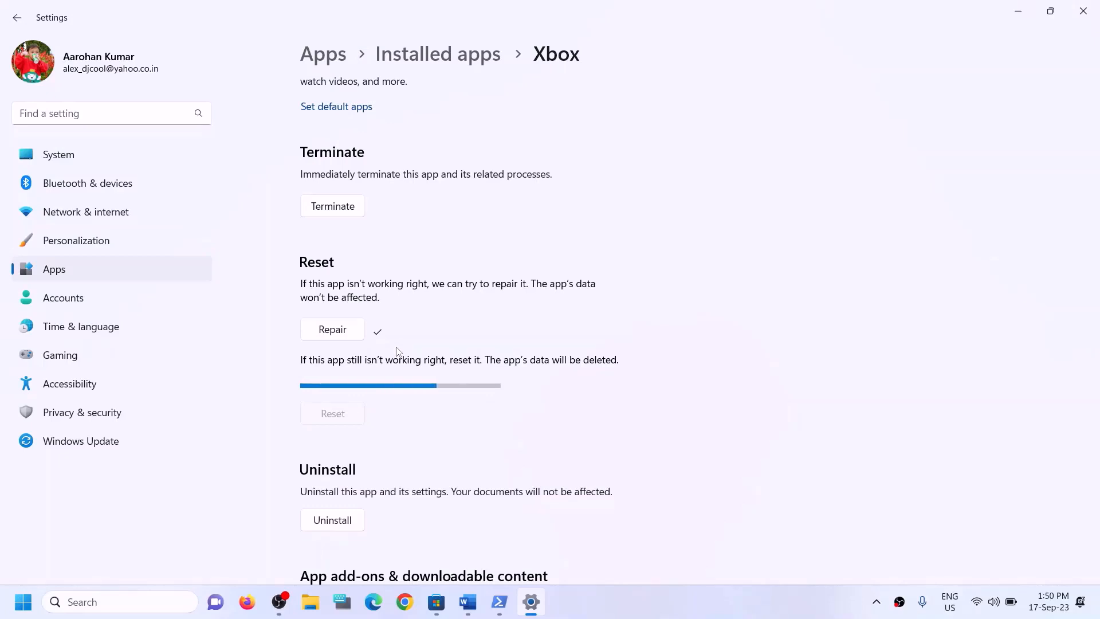
- Search 'store' and open Microsoft Store's App settings page
{"action": "left_click", "coordinate": [132, 602]}
{"action": "type", "text": "sto"}
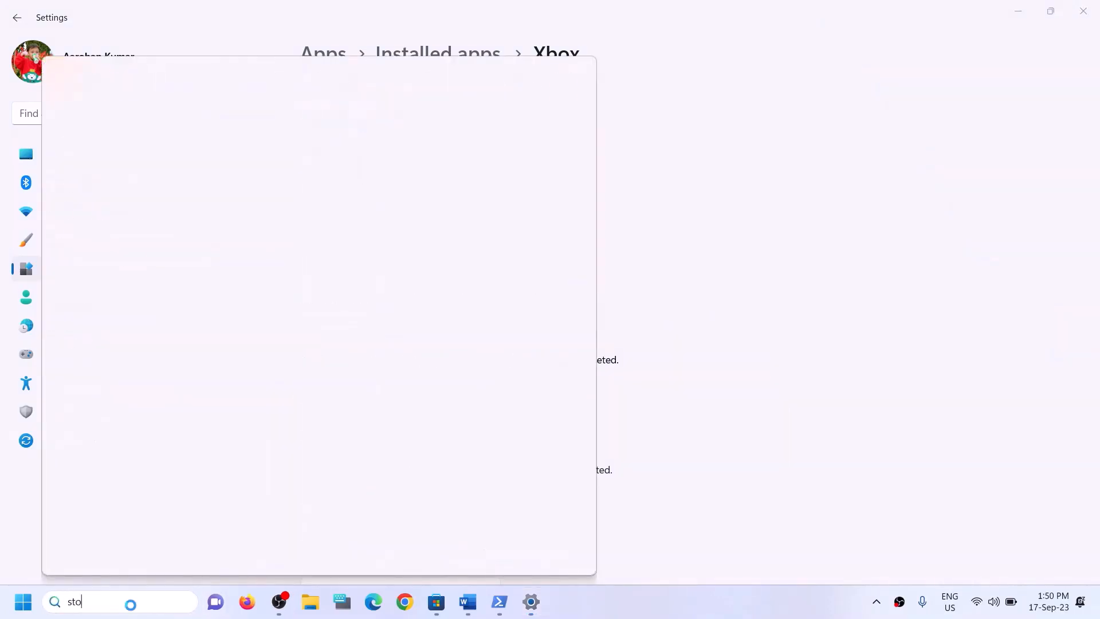
{"action": "type", "text": "re"}
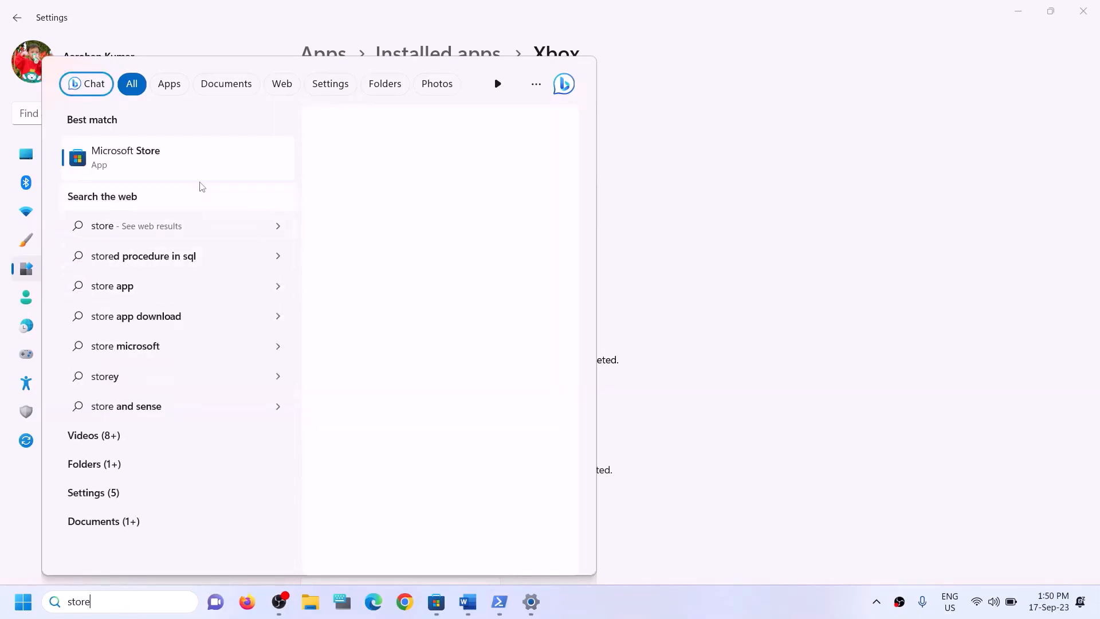
{"action": "right_click", "coordinate": [167, 175]}
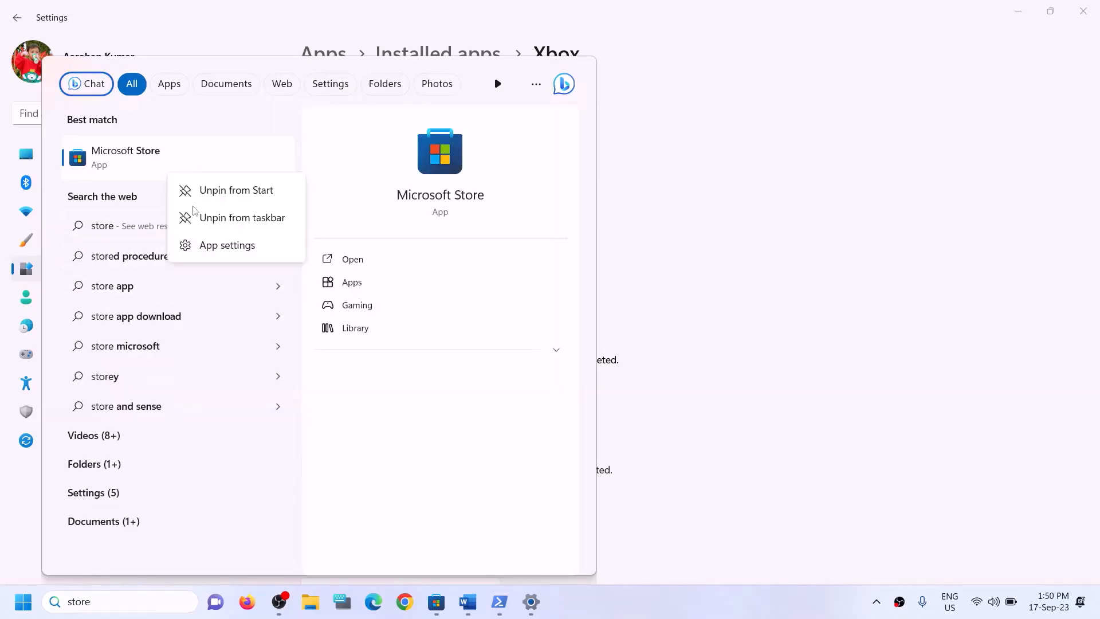
{"action": "left_click", "coordinate": [207, 245]}
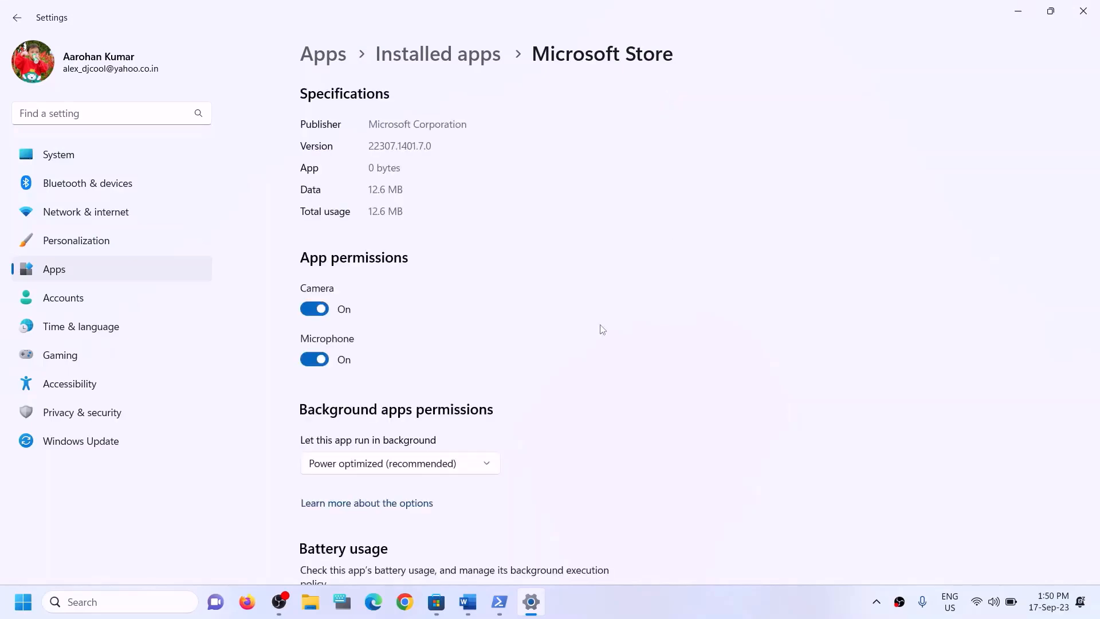
- Repair the Microsoft Store app, then Reset it and confirm deleting its data
{"action": "scroll", "coordinate": [481, 427], "scroll_direction": "down", "scroll_amount": 10}
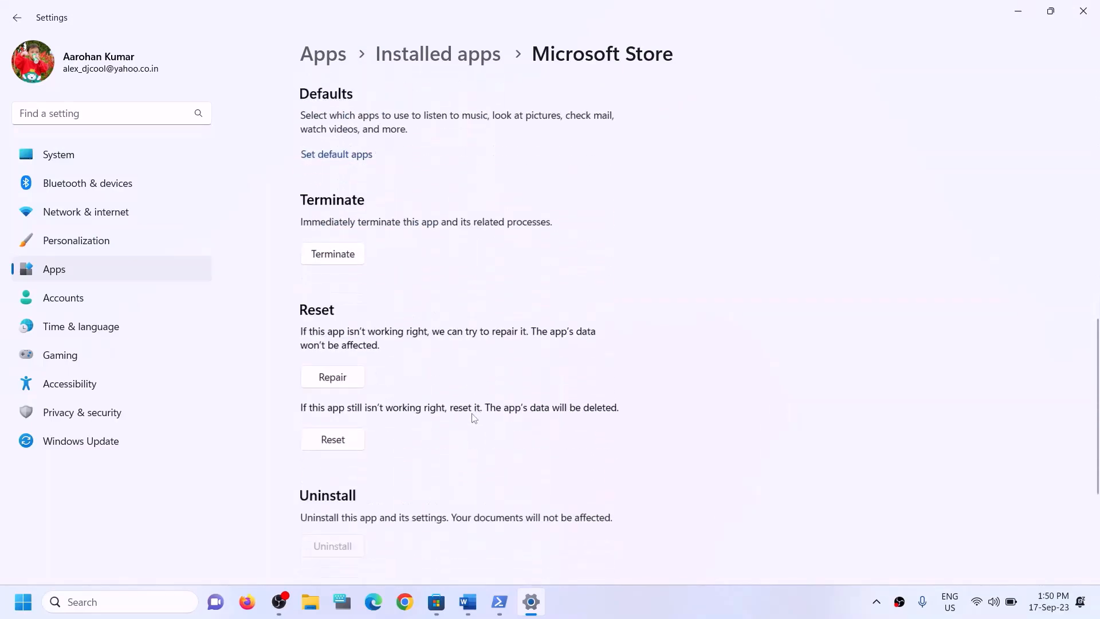
{"action": "left_click", "coordinate": [333, 346]}
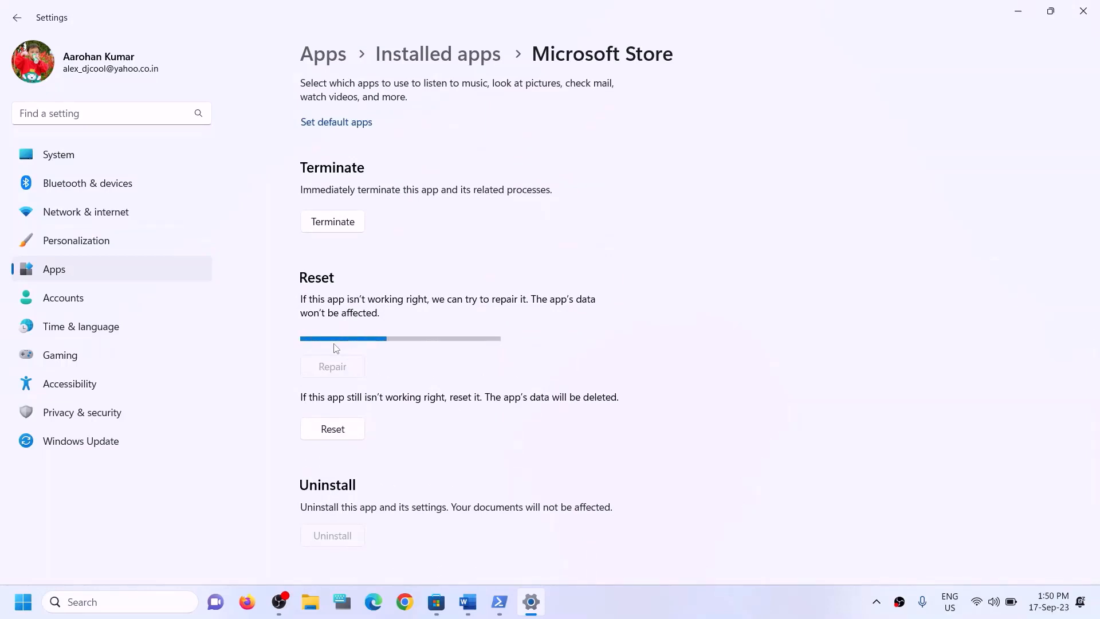
{"action": "left_click", "coordinate": [346, 413]}
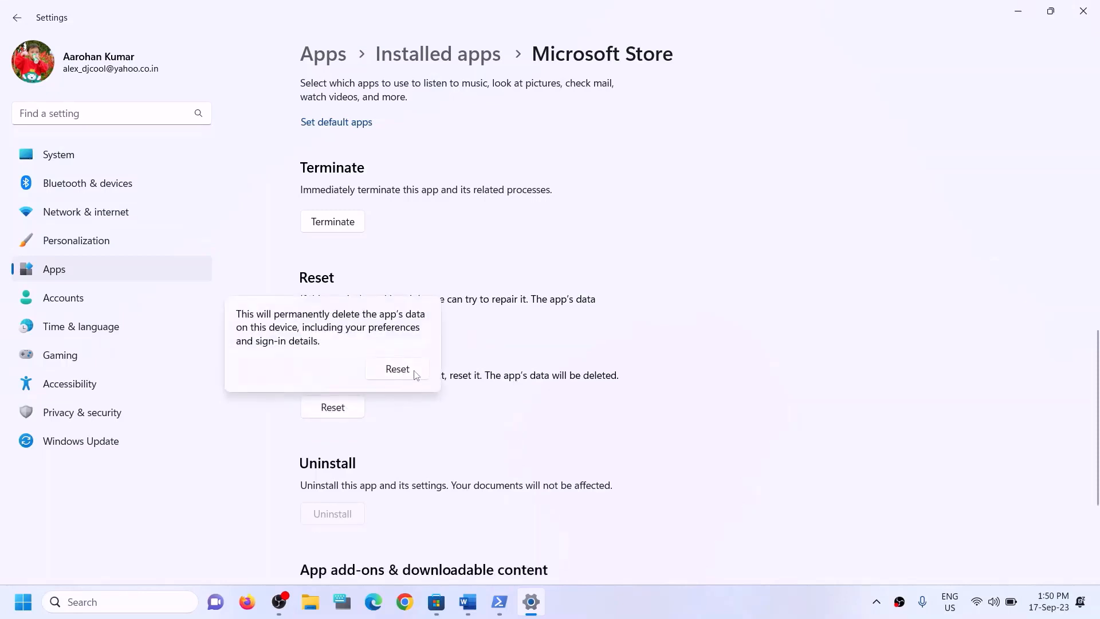
{"action": "left_click", "coordinate": [401, 369]}
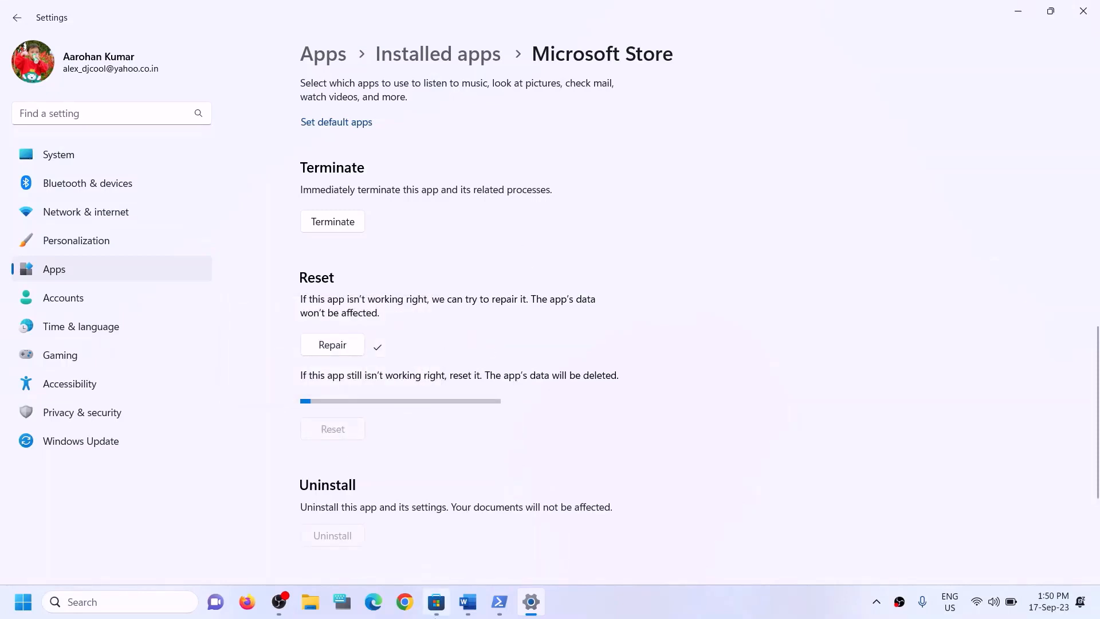
{"action": "left_click", "coordinate": [459, 515]}
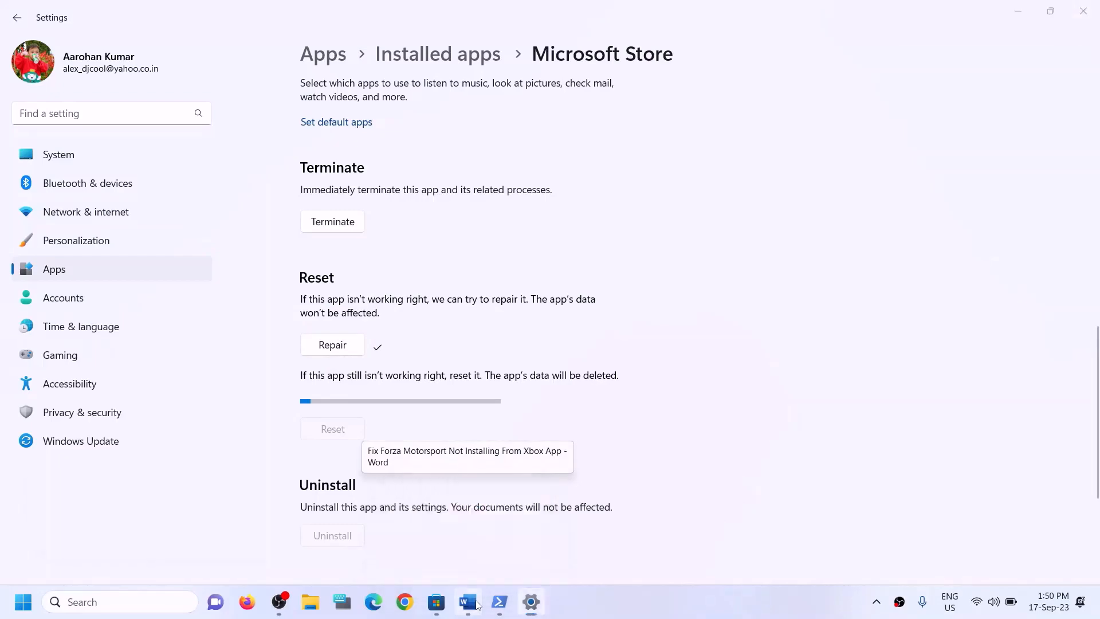
- Find Step 6 in the guide and launch Microsoft Store from Windows Search
{"action": "scroll", "coordinate": [327, 396], "scroll_direction": "down", "scroll_amount": 2}
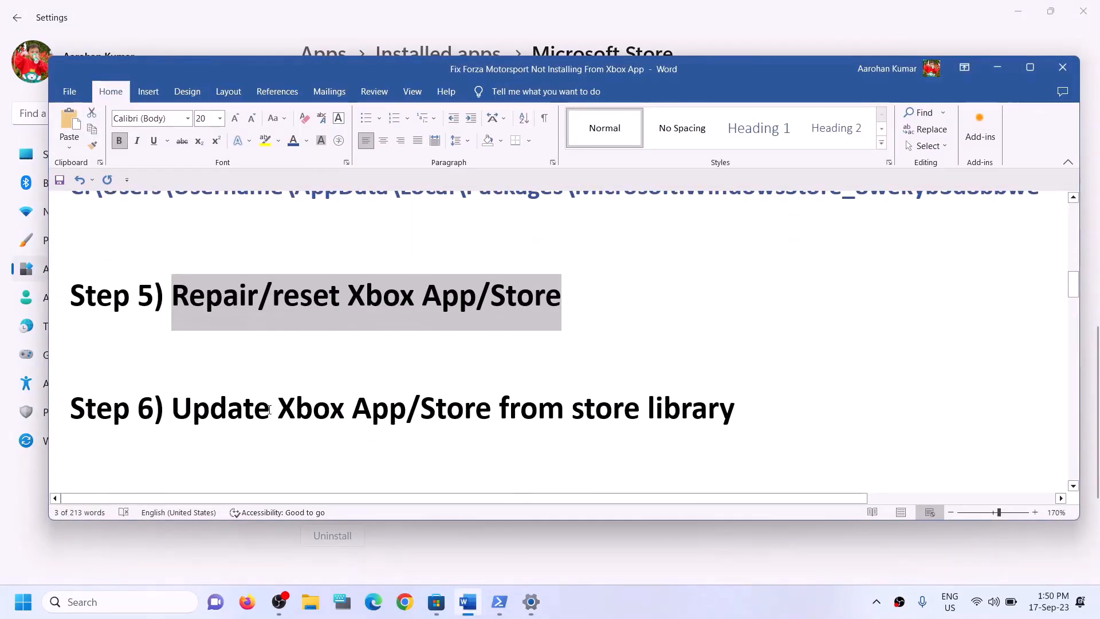
{"action": "left_click_drag", "start_coordinate": [188, 403], "coordinate": [695, 412]}
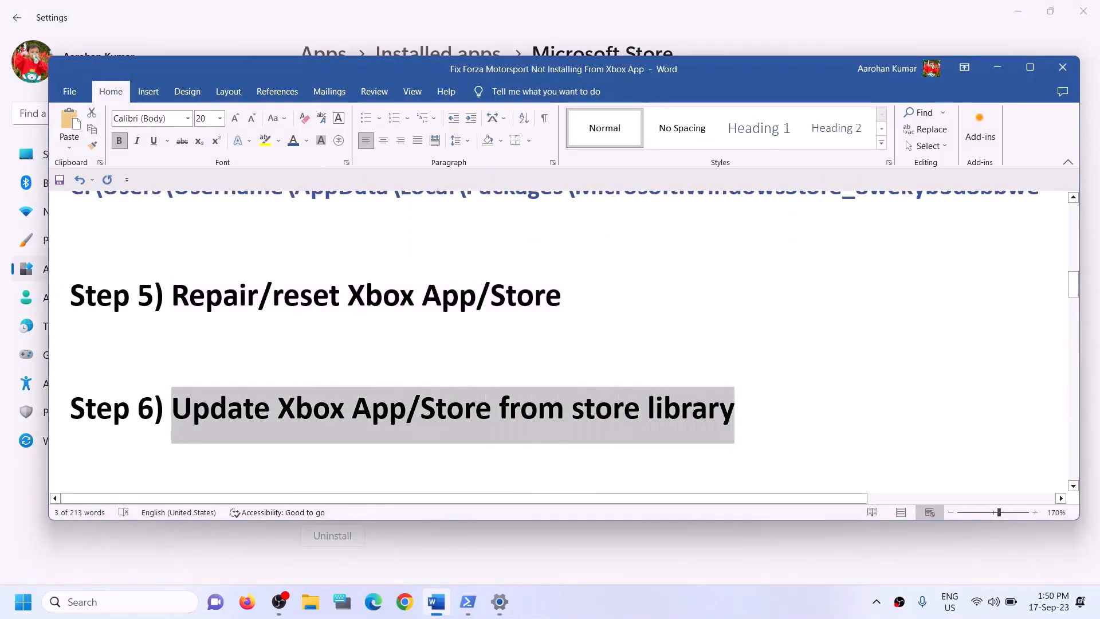
{"action": "left_click", "coordinate": [132, 599]}
{"action": "type", "text": "stor"}
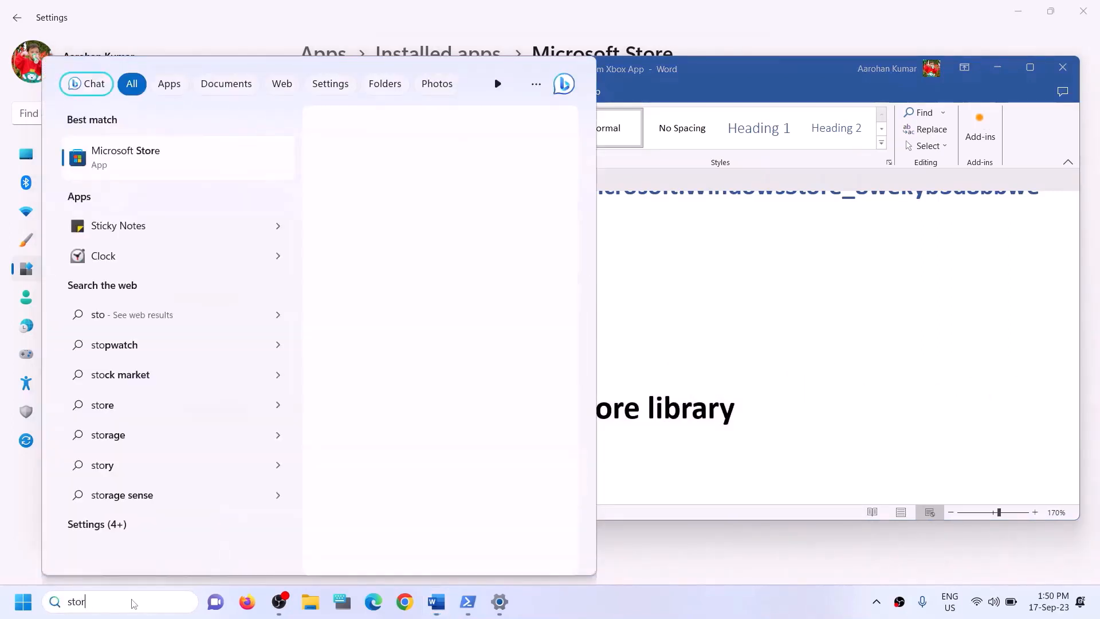
{"action": "type", "text": "e"}
{"action": "left_click", "coordinate": [134, 192]}
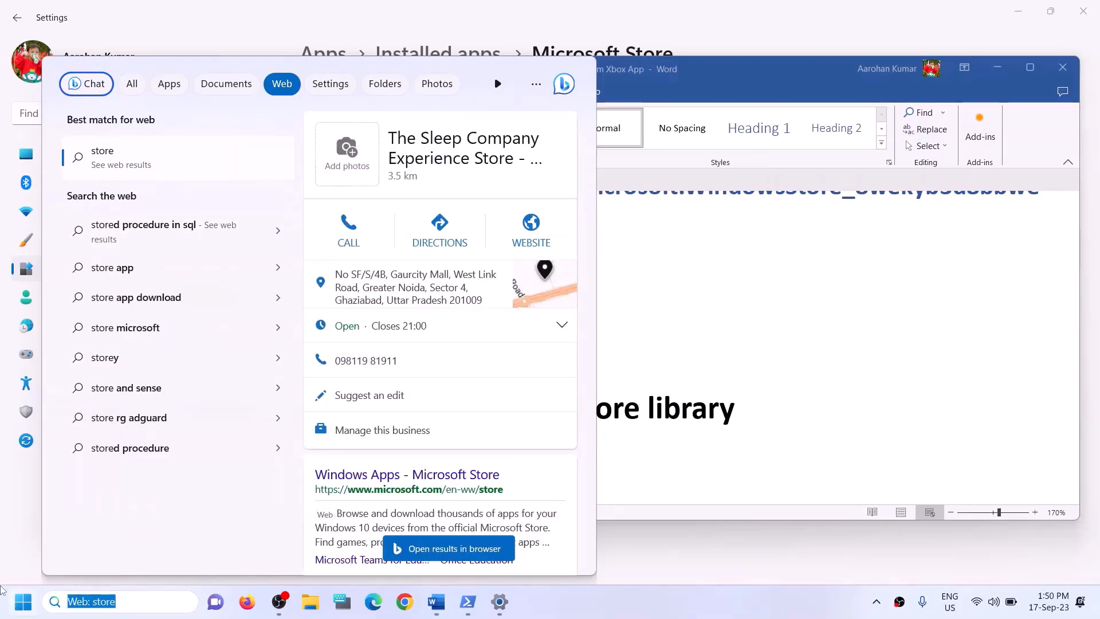
{"action": "type", "text": "store"}
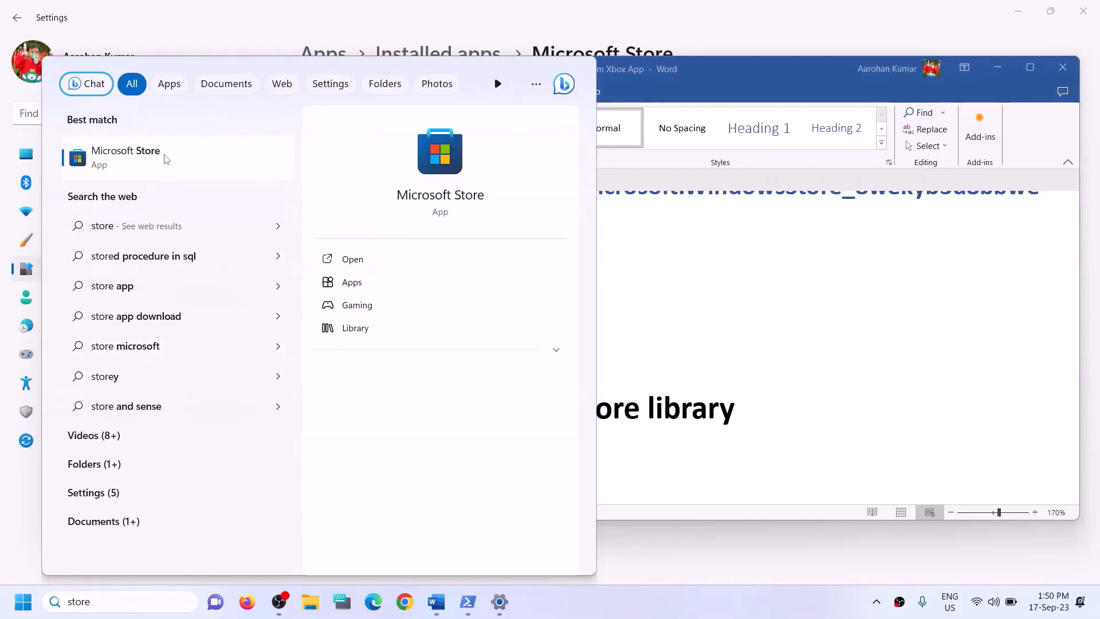
{"action": "left_click", "coordinate": [423, 174]}
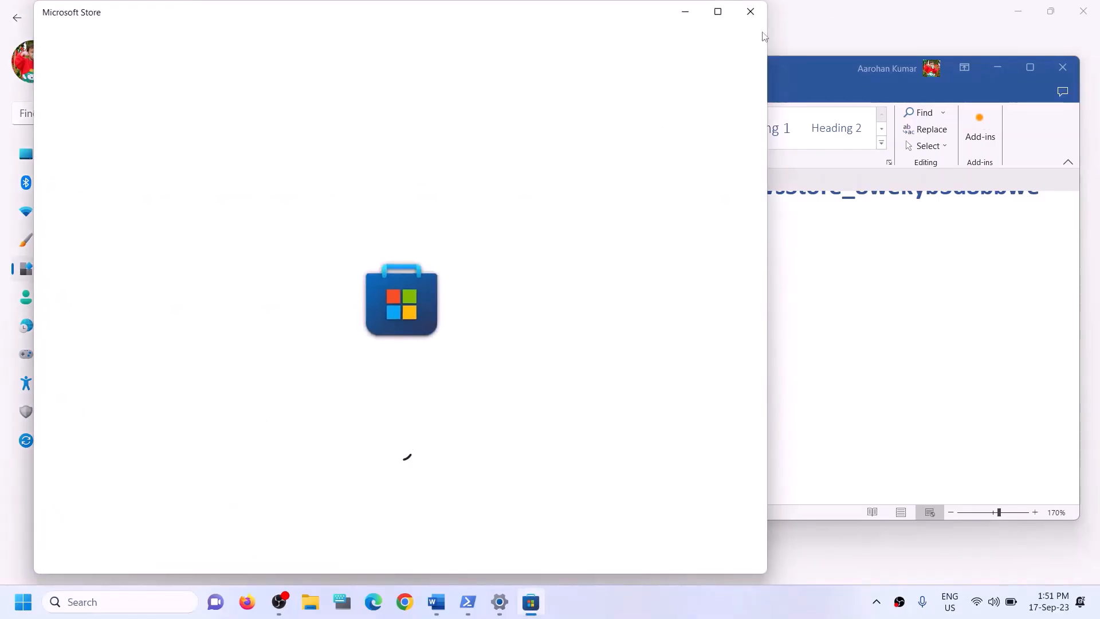
- Maximize the Microsoft Store window to full screen
{"action": "left_click", "coordinate": [718, 12]}
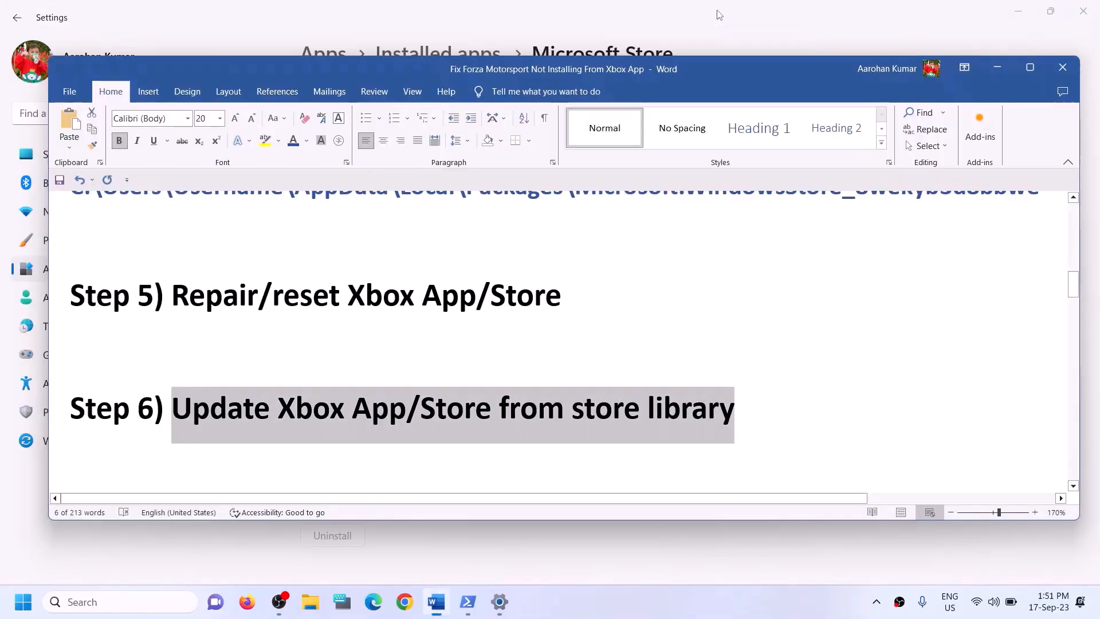
{"action": "left_click", "coordinate": [86, 602]}
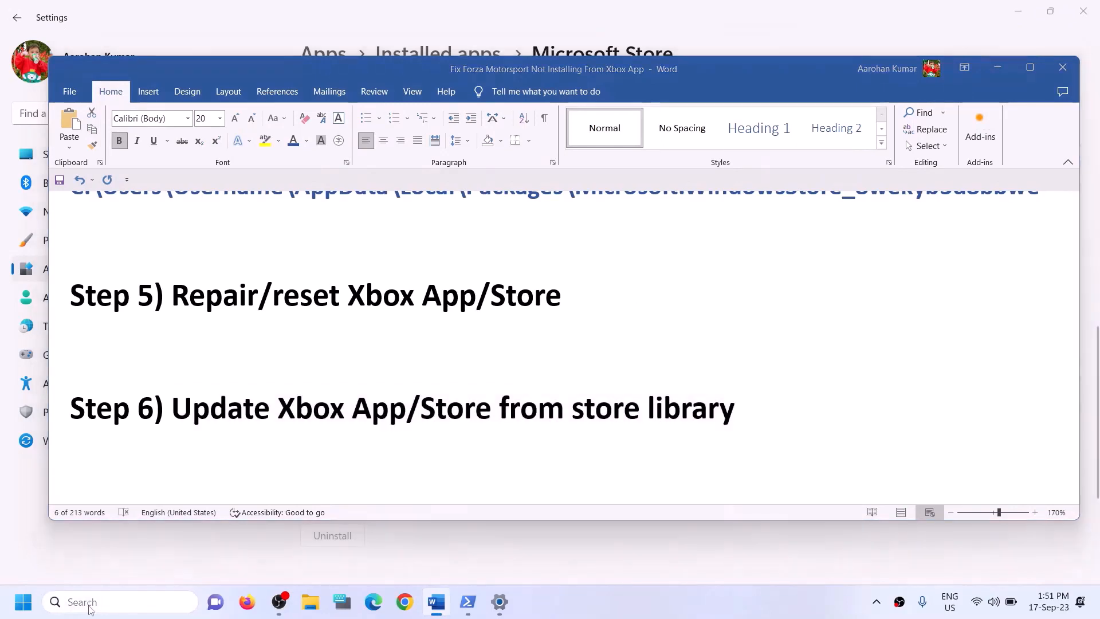
{"action": "type", "text": "s"}
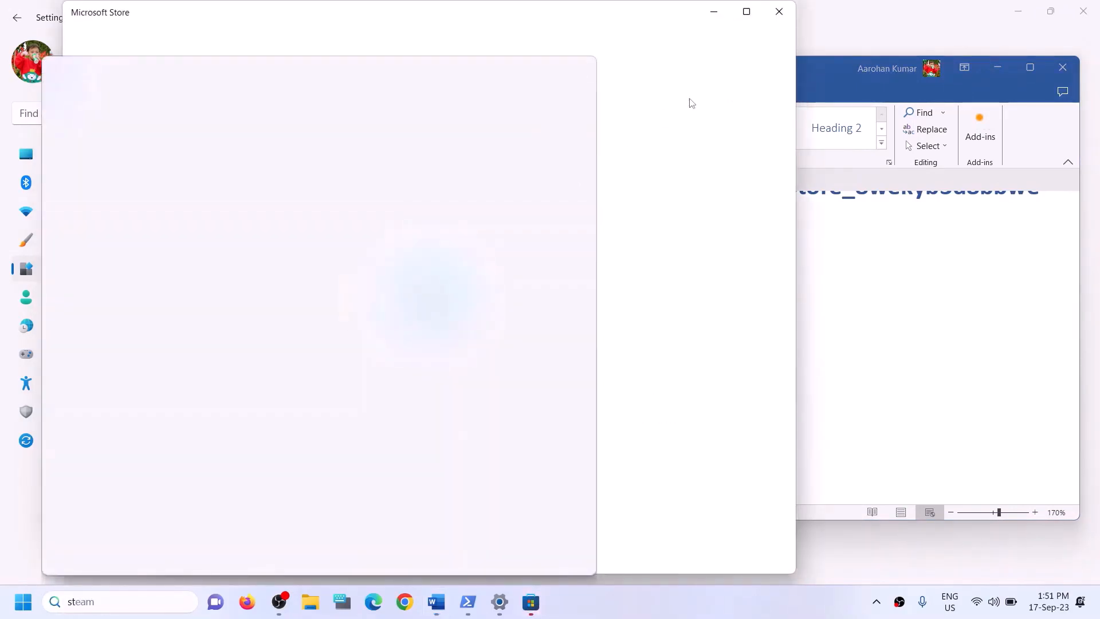
{"action": "left_click", "coordinate": [746, 11]}
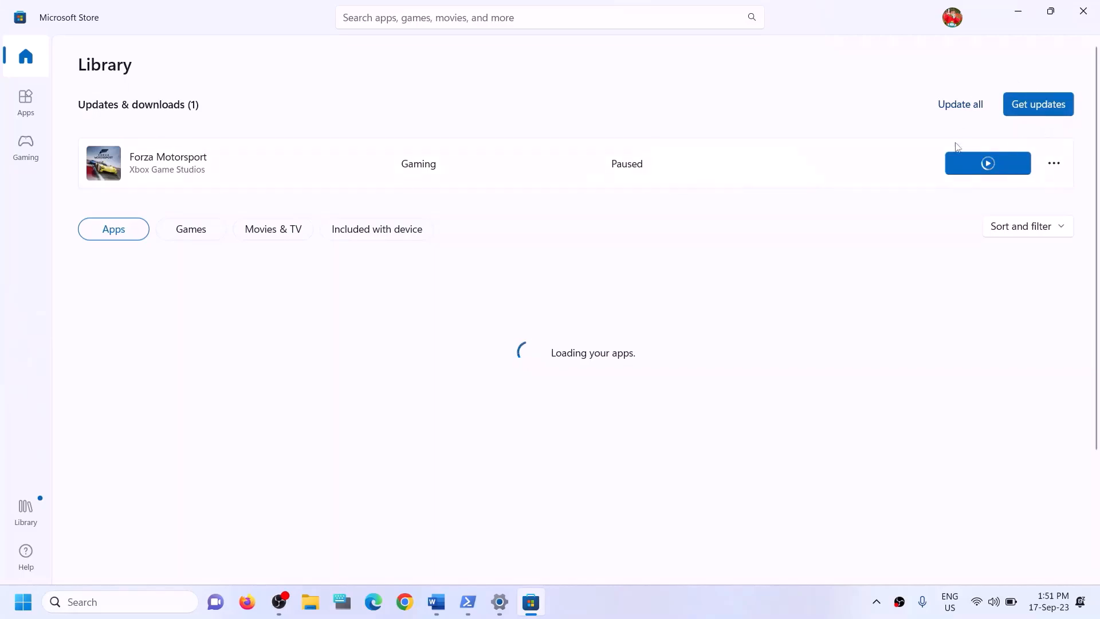
- Close Microsoft Store, select the Step 7 Xbox Identity Provider link, and open a new Chrome window
{"action": "left_click", "coordinate": [1082, 19]}
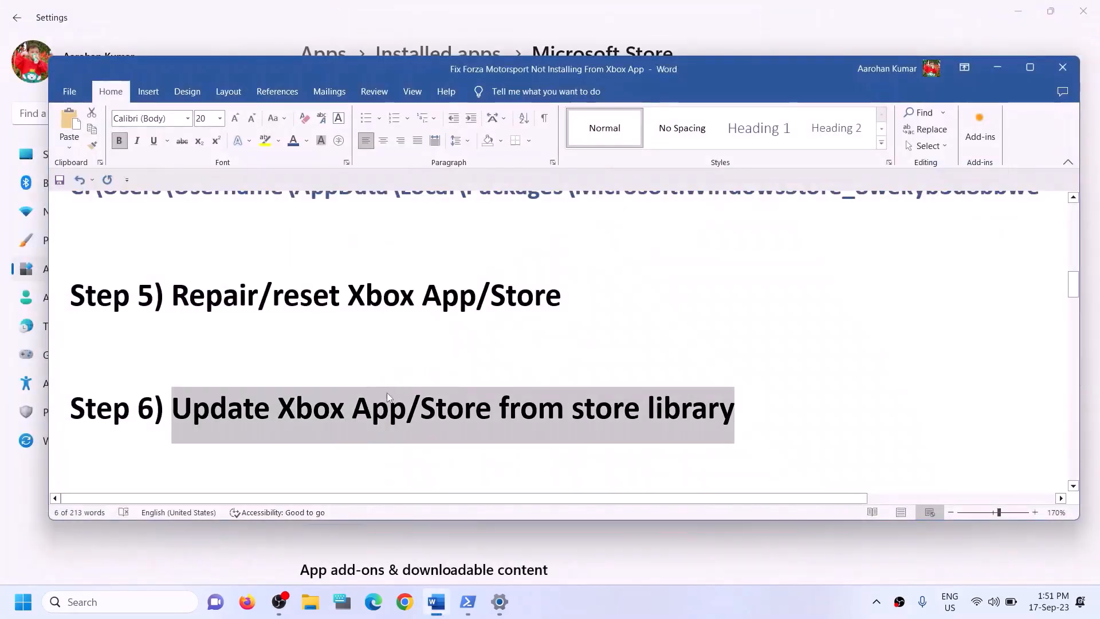
{"action": "scroll", "coordinate": [387, 397], "scroll_direction": "down", "scroll_amount": 3}
{"action": "scroll", "coordinate": [387, 392], "scroll_direction": "up", "scroll_amount": 1}
{"action": "scroll", "coordinate": [387, 394], "scroll_direction": "down", "scroll_amount": 2}
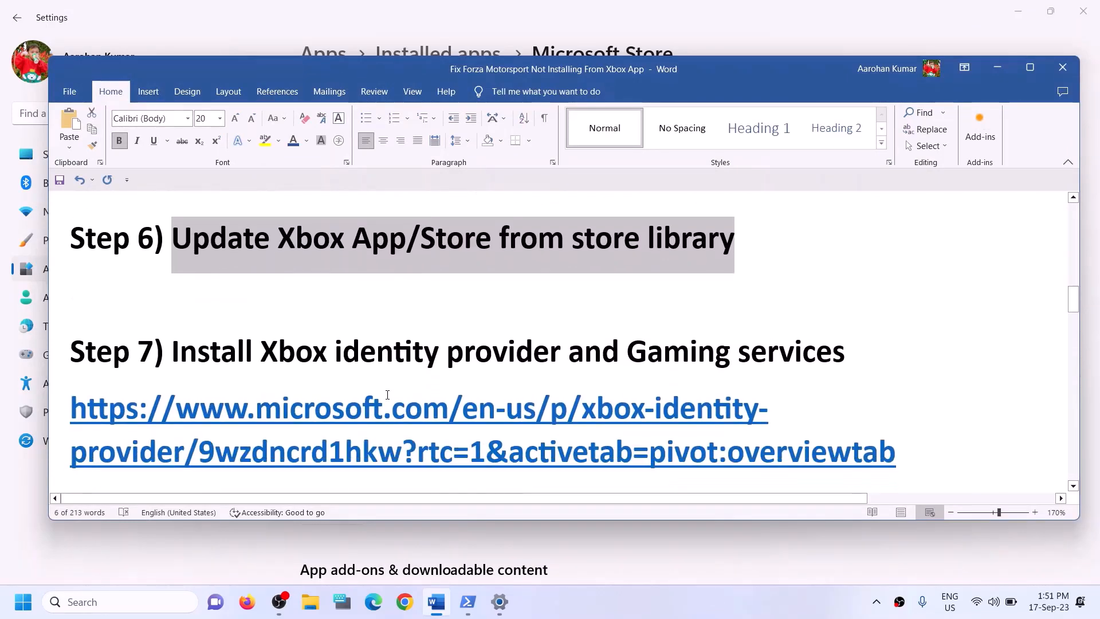
{"action": "left_click_drag", "start_coordinate": [258, 340], "coordinate": [845, 347]}
{"action": "scroll", "coordinate": [344, 348], "scroll_direction": "down", "scroll_amount": 1}
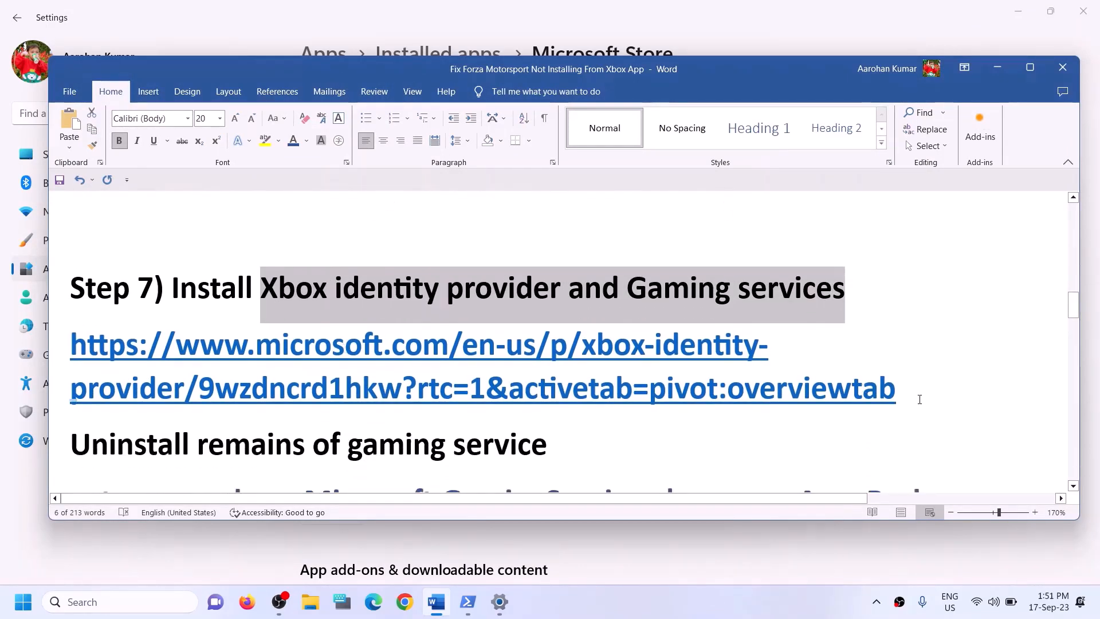
{"action": "triple_click", "coordinate": [914, 387]}
{"action": "key", "text": "ctrl+c"}
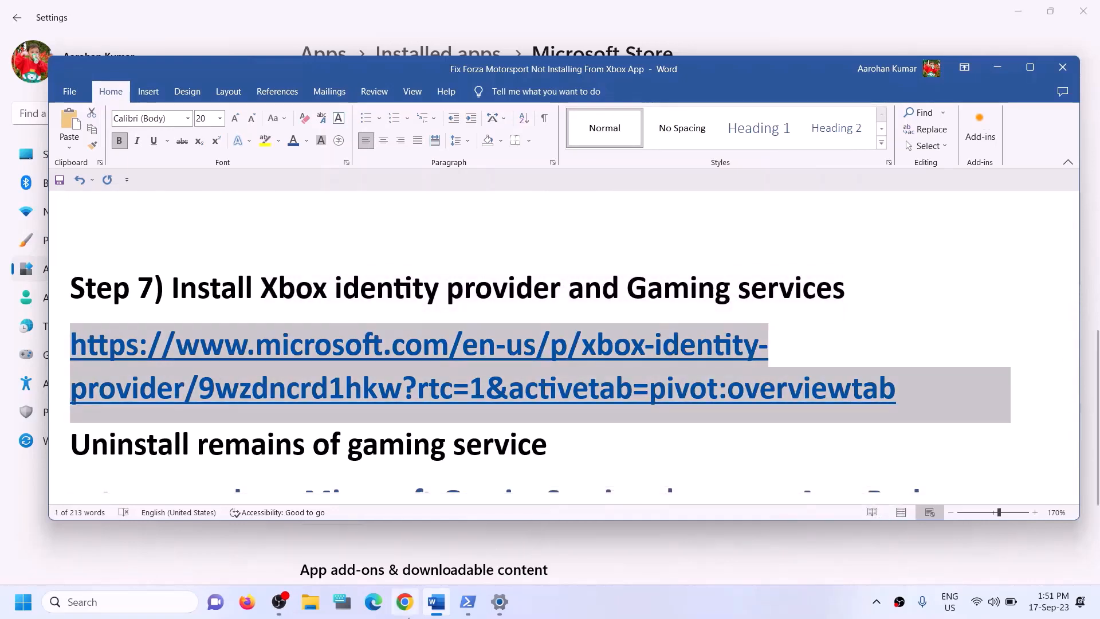
{"action": "left_click", "coordinate": [408, 615]}
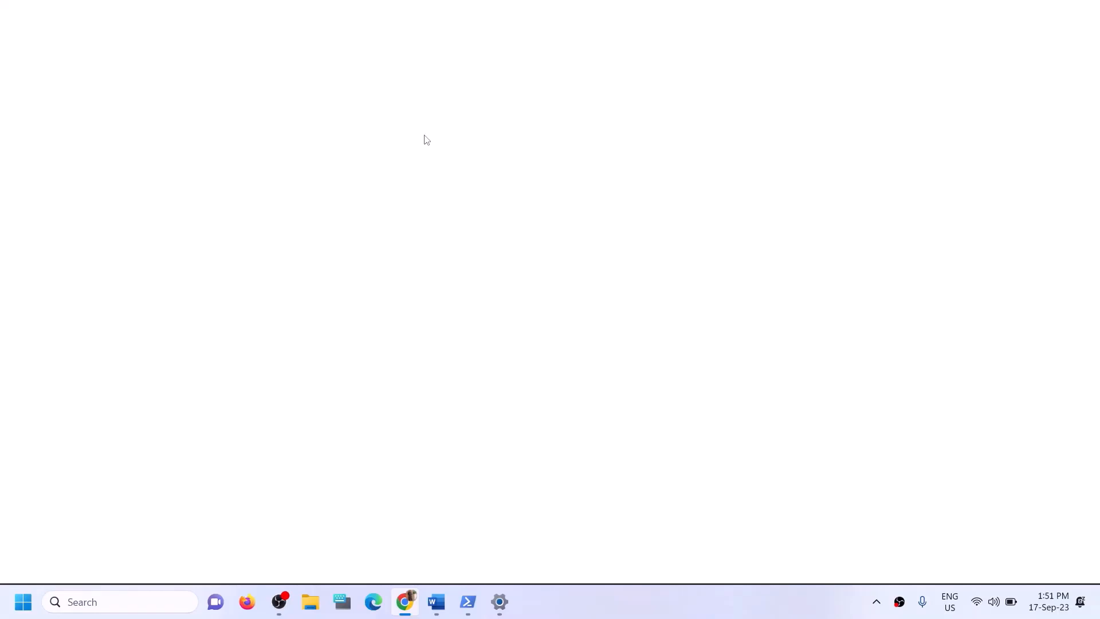
- Load the pasted Xbox Identity Provider link in Chrome, send it to Microsoft Store, then close the popup
{"action": "key", "text": "ctrl+v"}
{"action": "key", "text": "Return"}
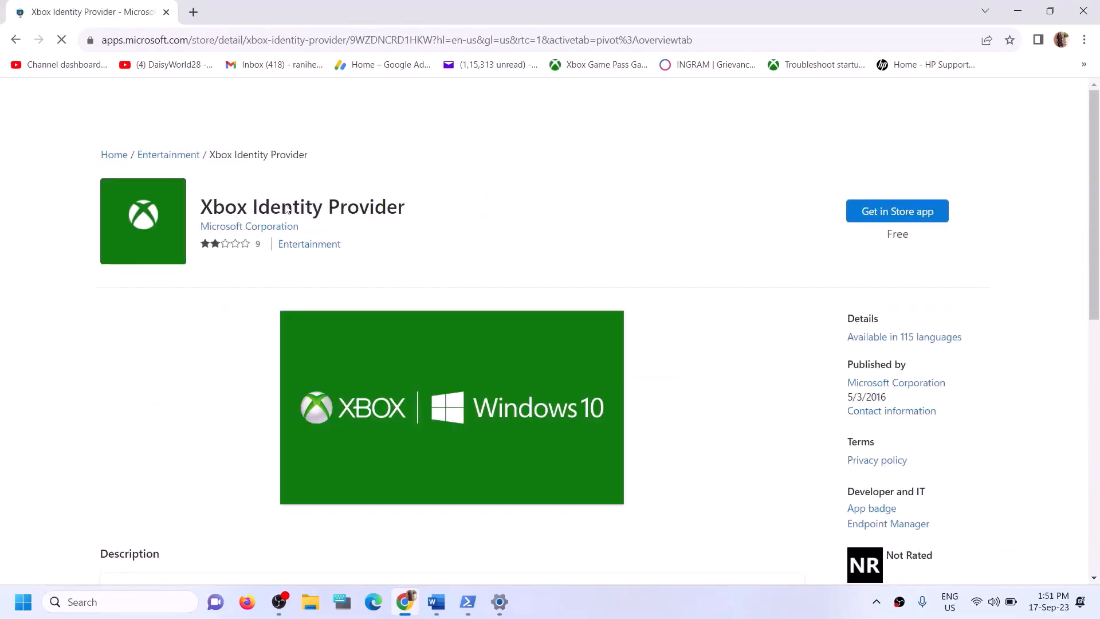
{"action": "left_click_drag", "start_coordinate": [224, 207], "coordinate": [348, 220]}
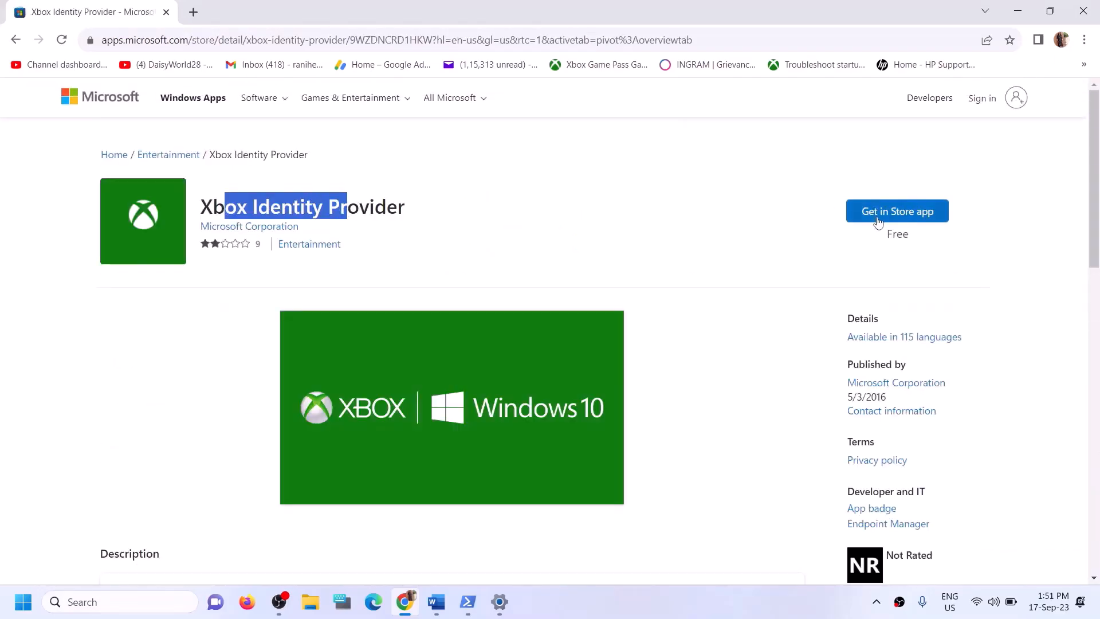
{"action": "left_click", "coordinate": [874, 212]}
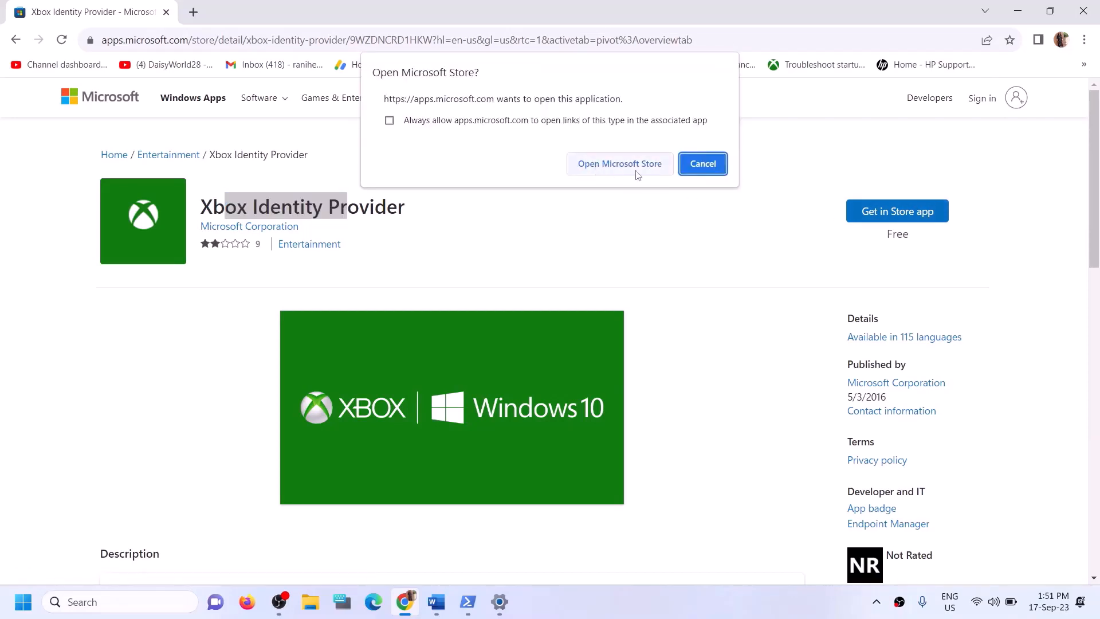
{"action": "left_click", "coordinate": [603, 166]}
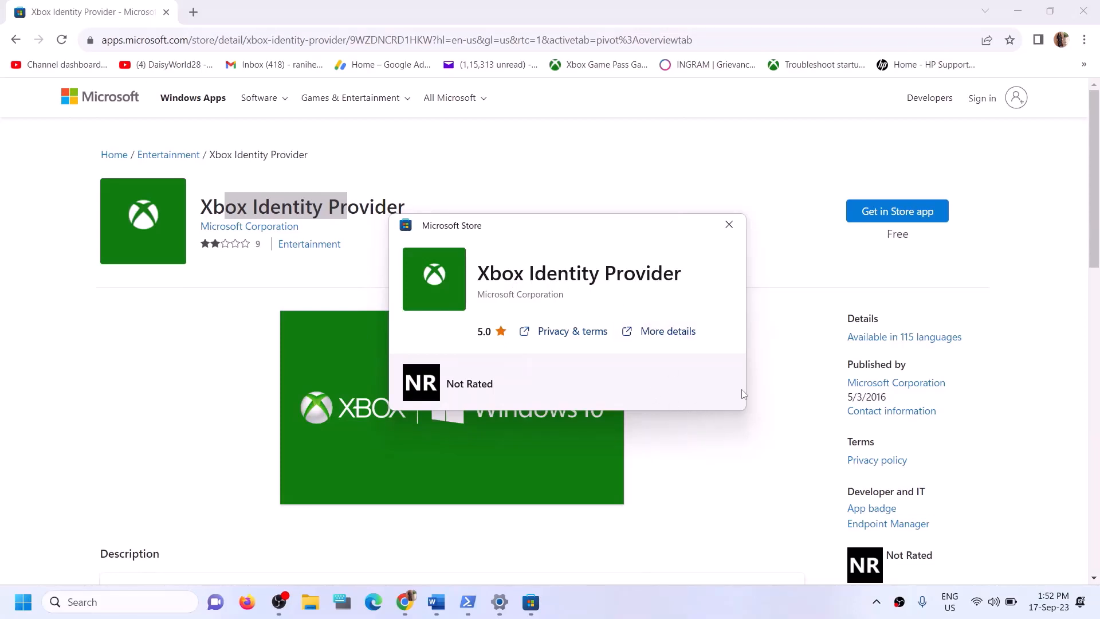
{"action": "left_click", "coordinate": [729, 224]}
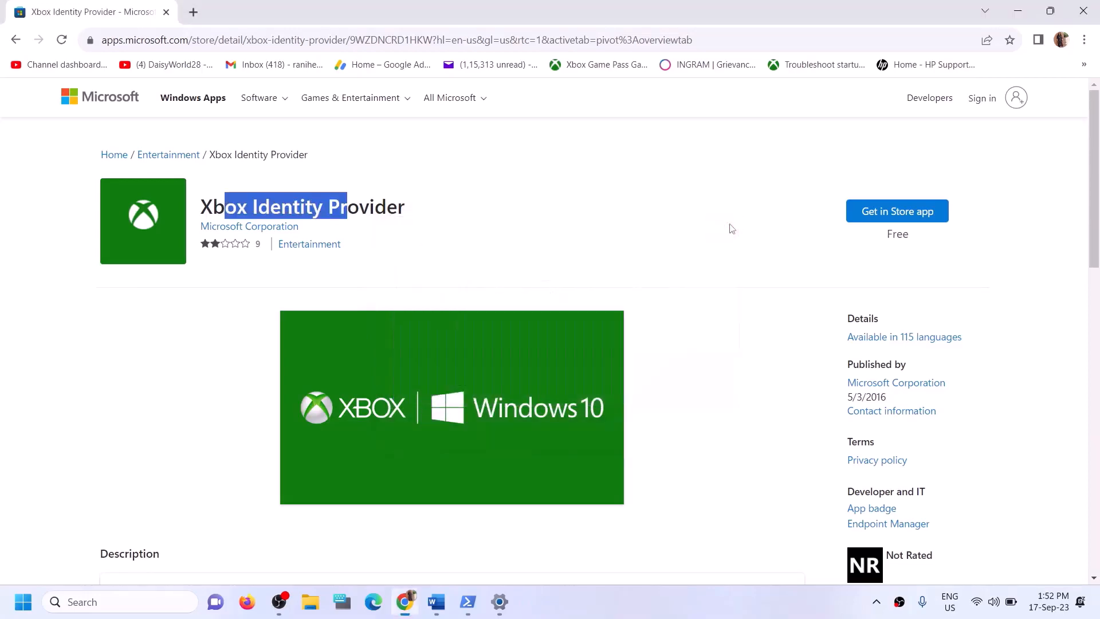
- Copy the 'get-appxpackage Microsoft.GamingServices | remove-AppxPackage -allusers' command from the guide
{"action": "left_click", "coordinate": [436, 602]}
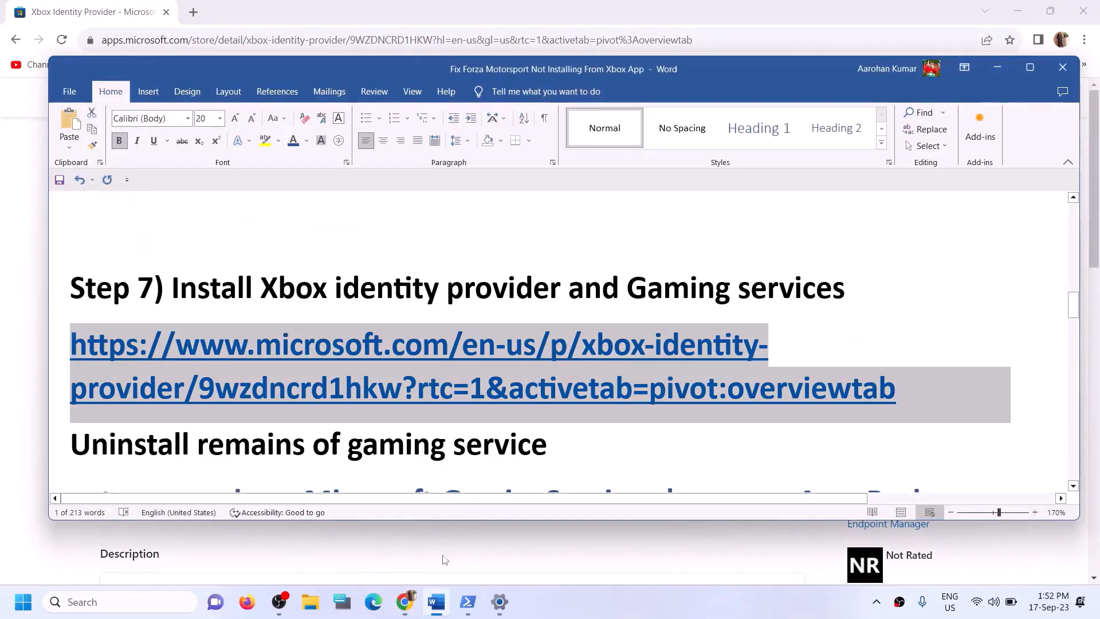
{"action": "scroll", "coordinate": [423, 460], "scroll_direction": "down", "scroll_amount": 3}
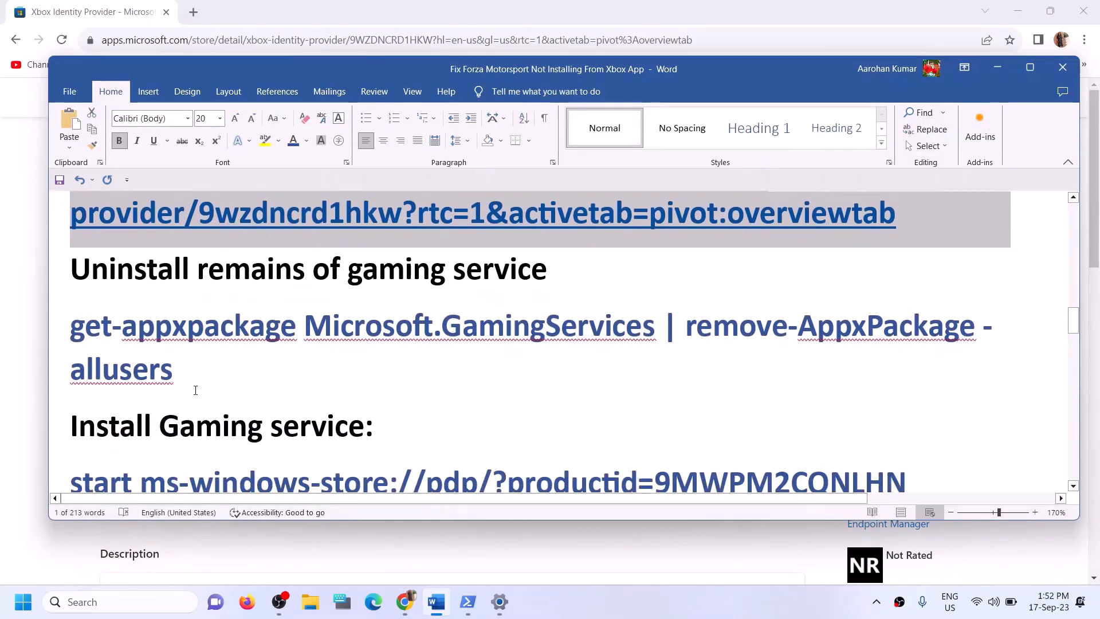
{"action": "triple_click", "coordinate": [92, 354]}
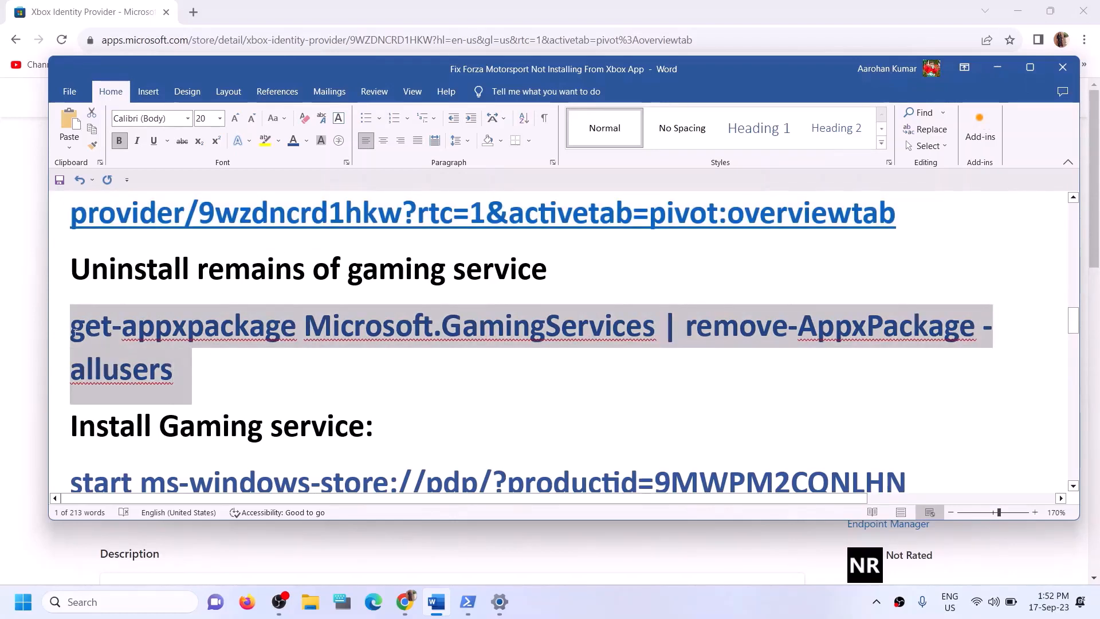
{"action": "right_click", "coordinate": [93, 352]}
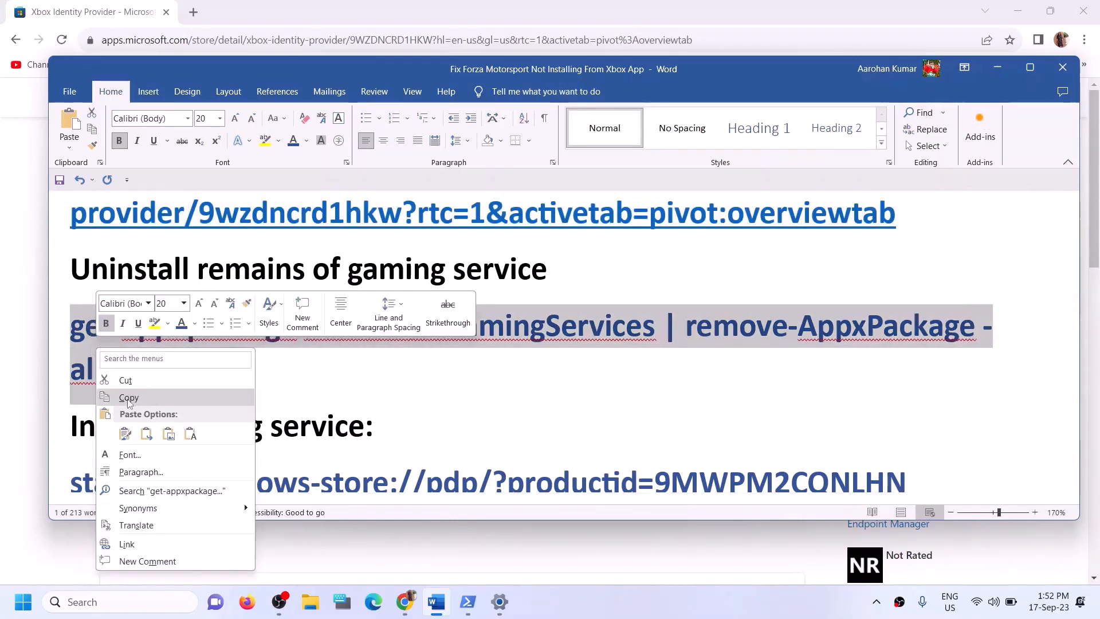
{"action": "left_click", "coordinate": [128, 400]}
- Run Windows PowerShell as administrator
{"action": "left_click", "coordinate": [151, 599]}
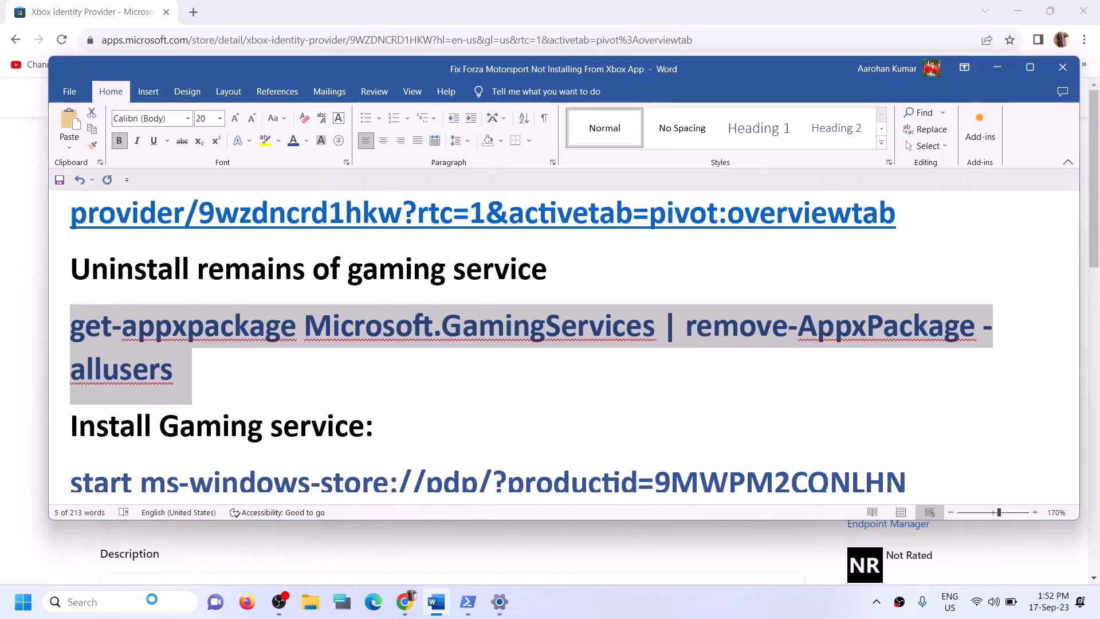
{"action": "type", "text": "power"}
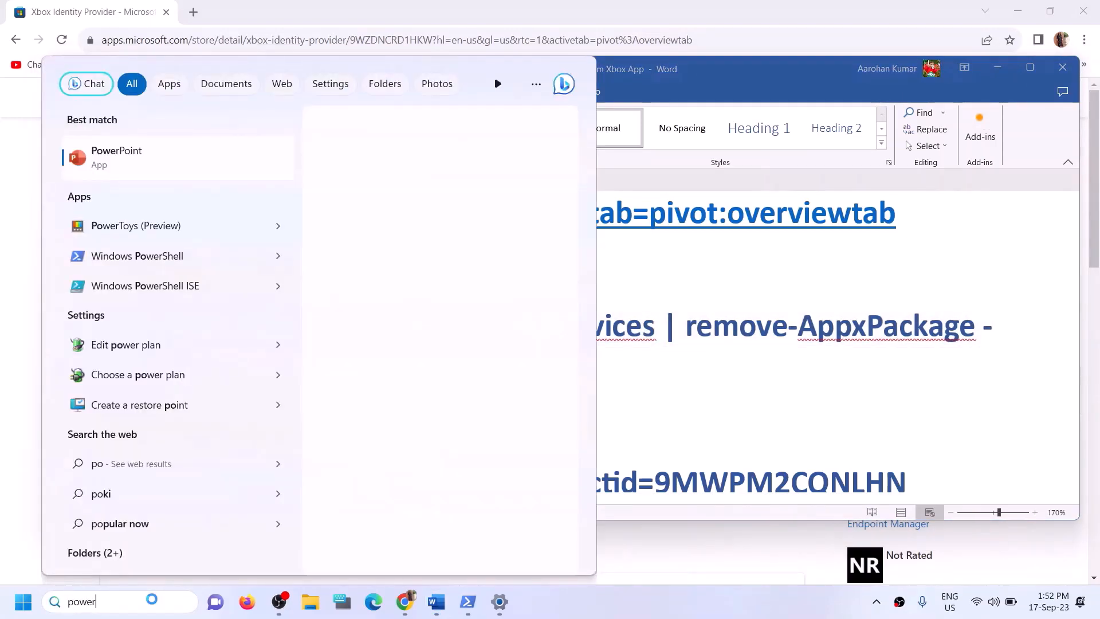
{"action": "type", "text": "shell"}
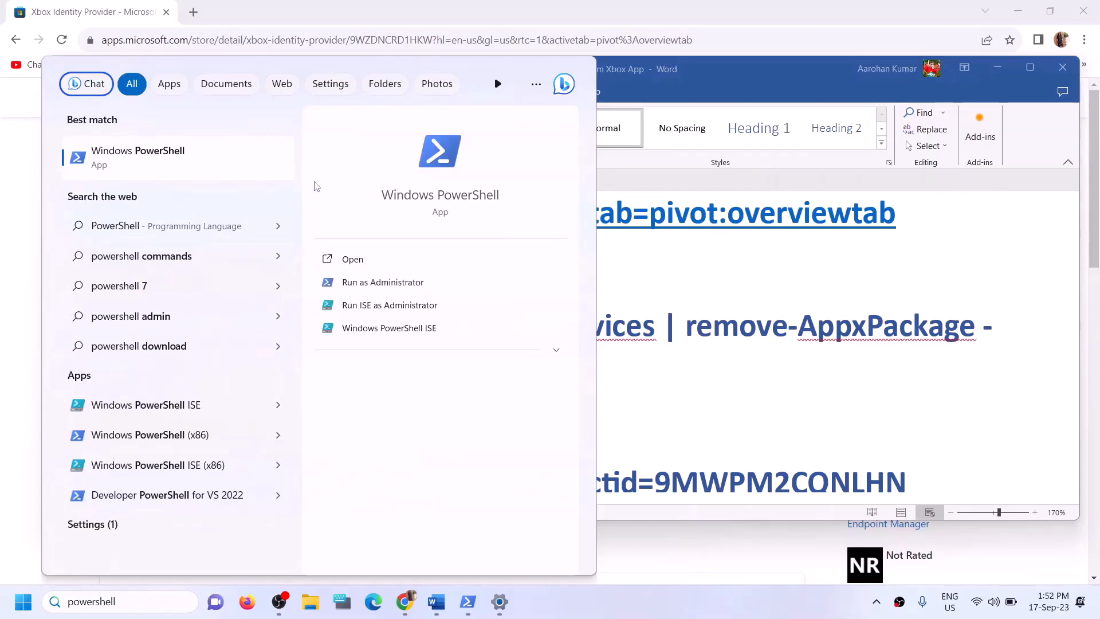
{"action": "right_click", "coordinate": [221, 163]}
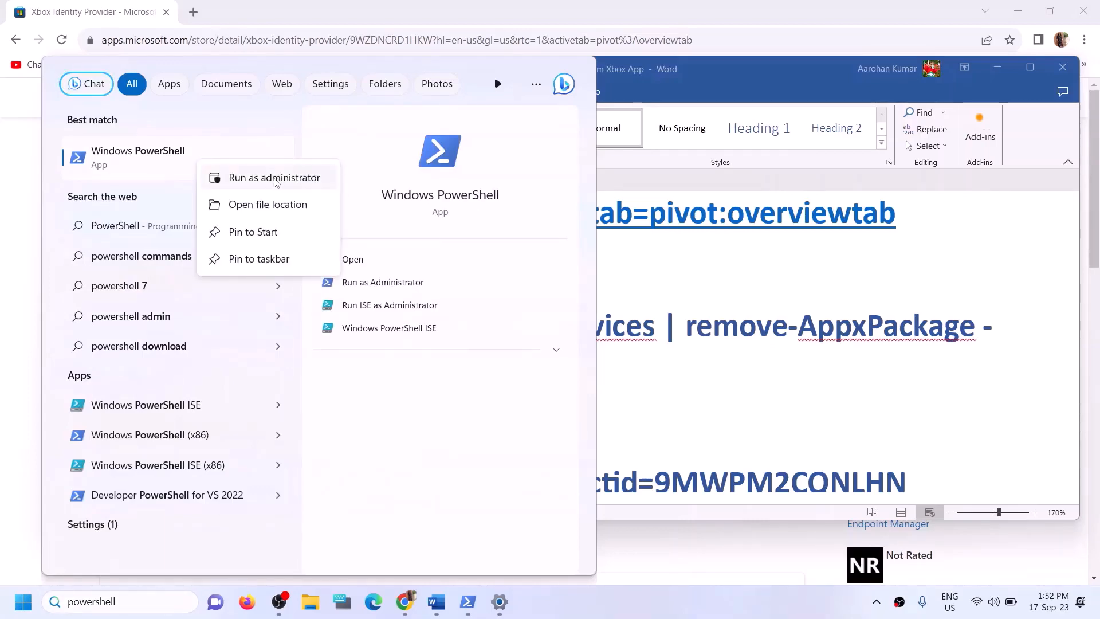
{"action": "left_click", "coordinate": [281, 182]}
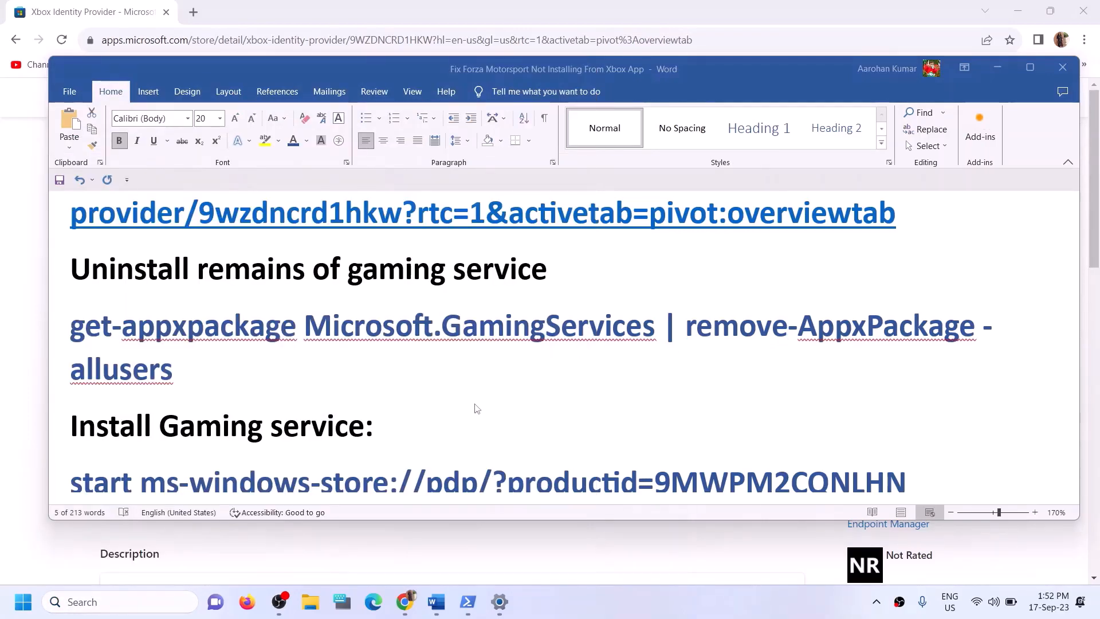
- Approve admin access and run the Gaming Services removal command for all users
{"action": "left_click", "coordinate": [455, 410]}
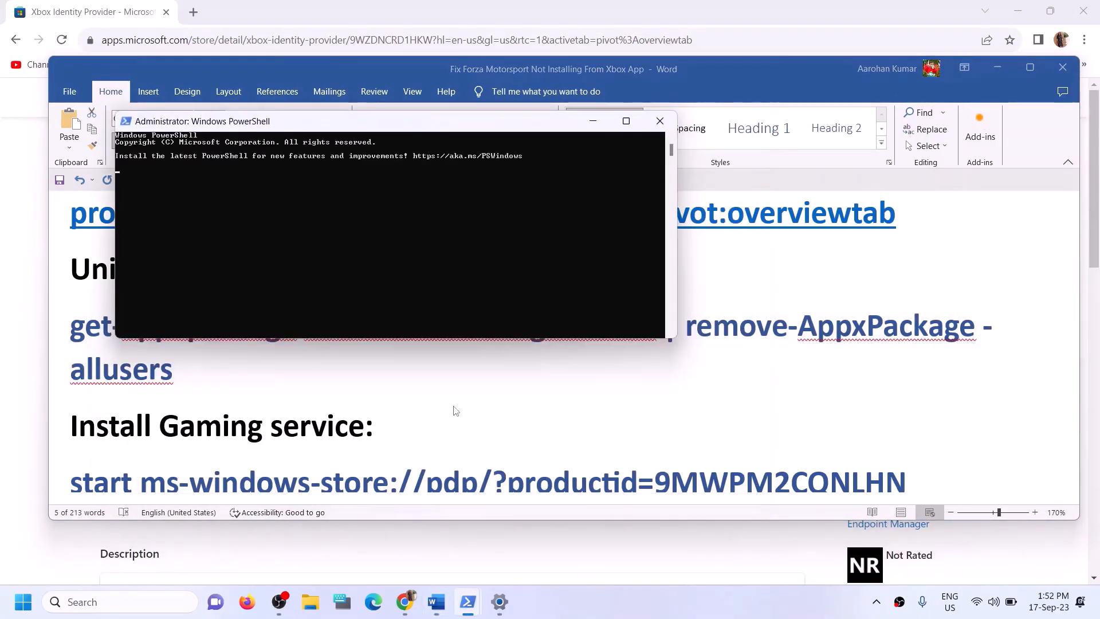
{"action": "key", "text": "ctrl+v"}
{"action": "key", "text": "Return"}
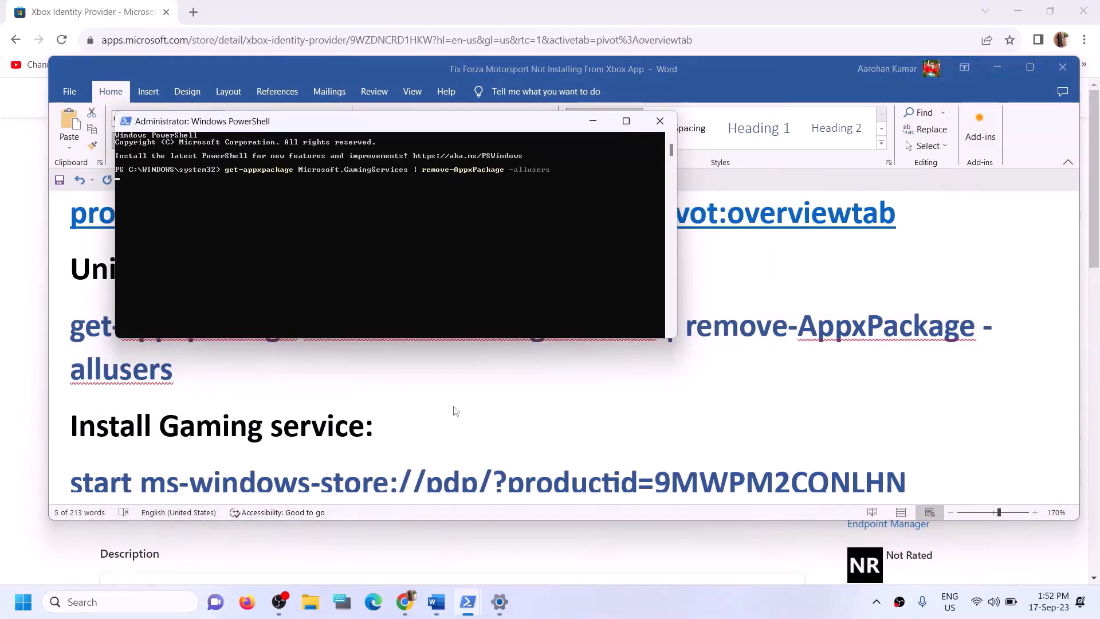
- Copy the start ms-windows-store command from the guide and run it, opening Gaming Services maximized
{"action": "left_click", "coordinate": [228, 385]}
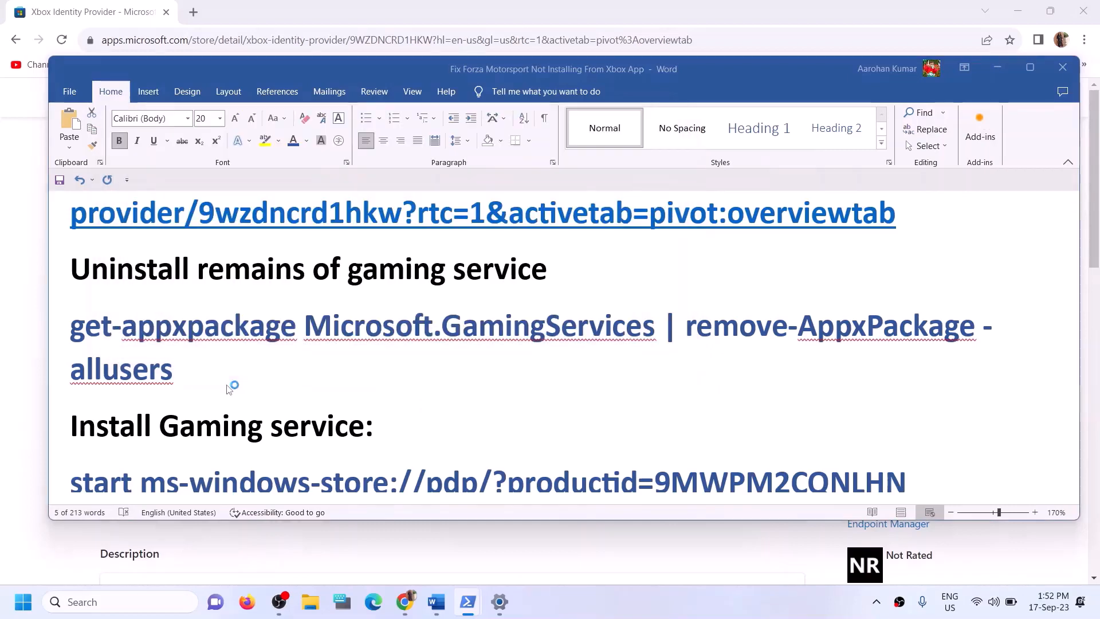
{"action": "triple_click", "coordinate": [288, 388]}
{"action": "scroll", "coordinate": [663, 361], "scroll_direction": "down", "scroll_amount": 2}
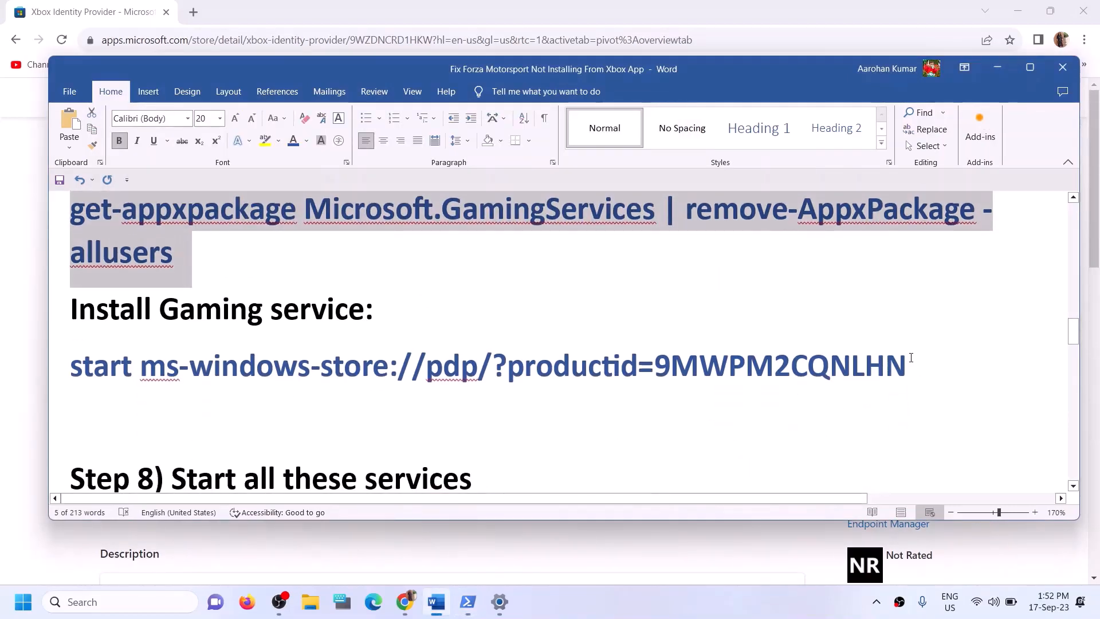
{"action": "triple_click", "coordinate": [911, 358]}
{"action": "key", "text": "ctrl+c"}
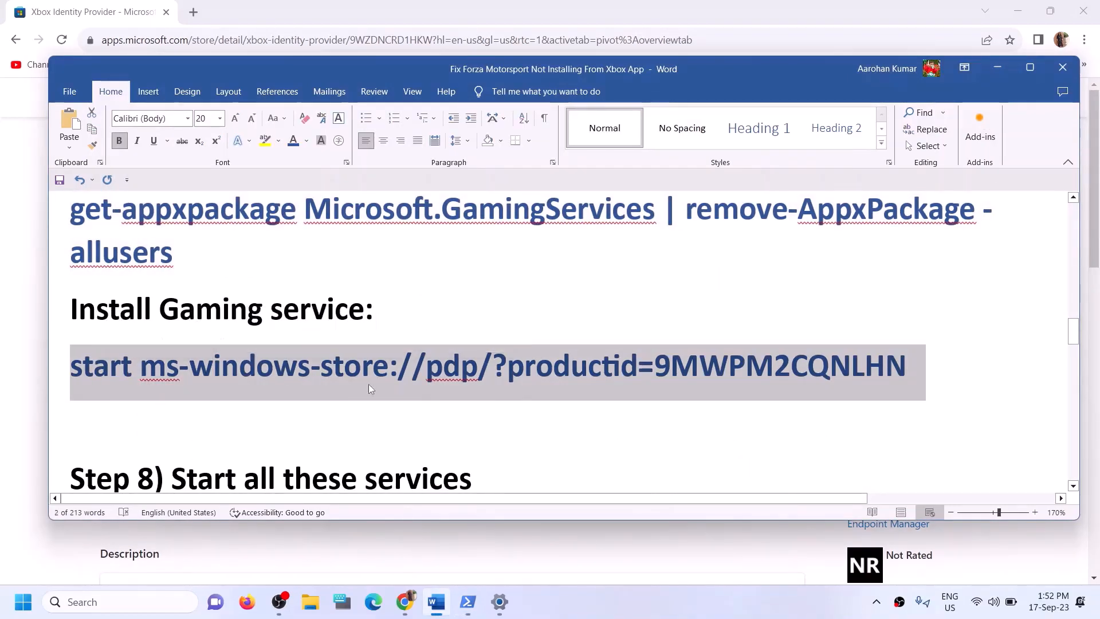
{"action": "key", "text": "alt+Tab"}
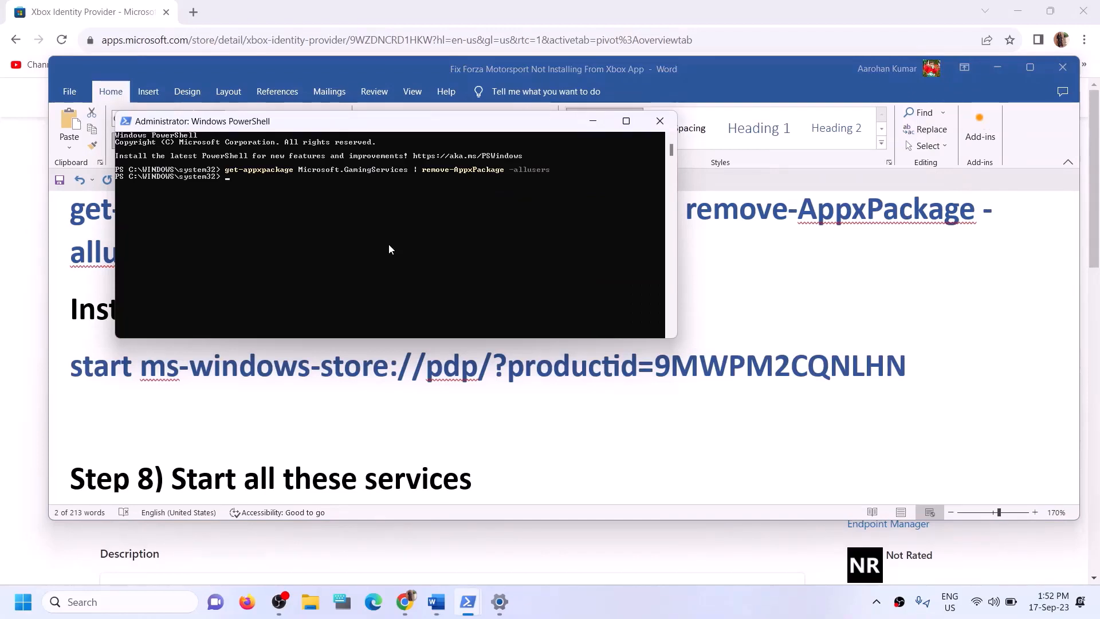
{"action": "key", "text": "ctrl+v"}
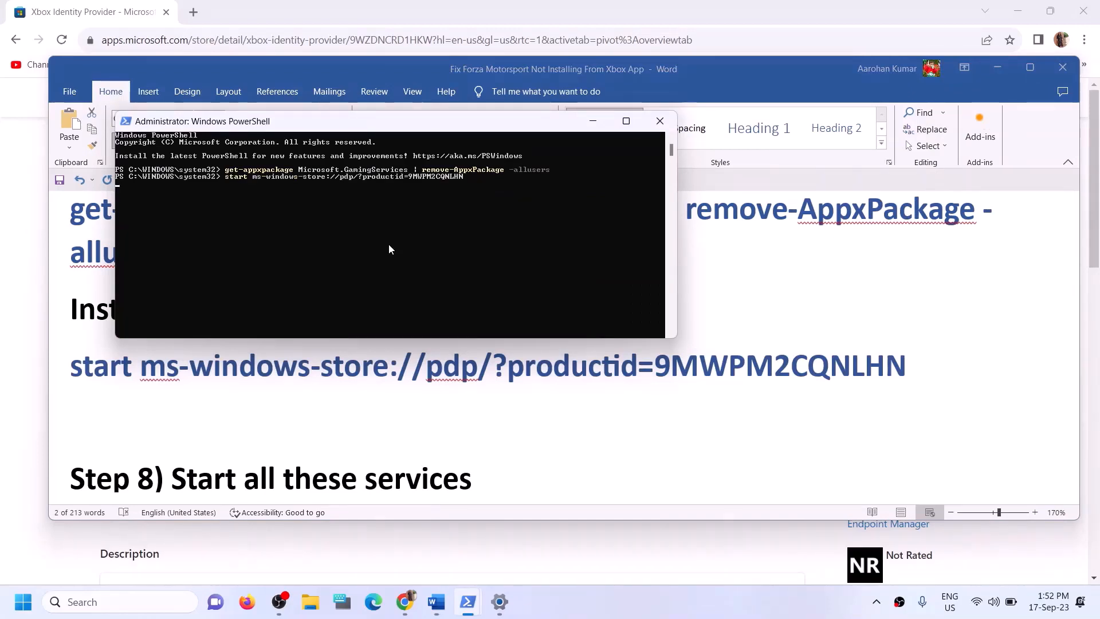
{"action": "key", "text": "Return"}
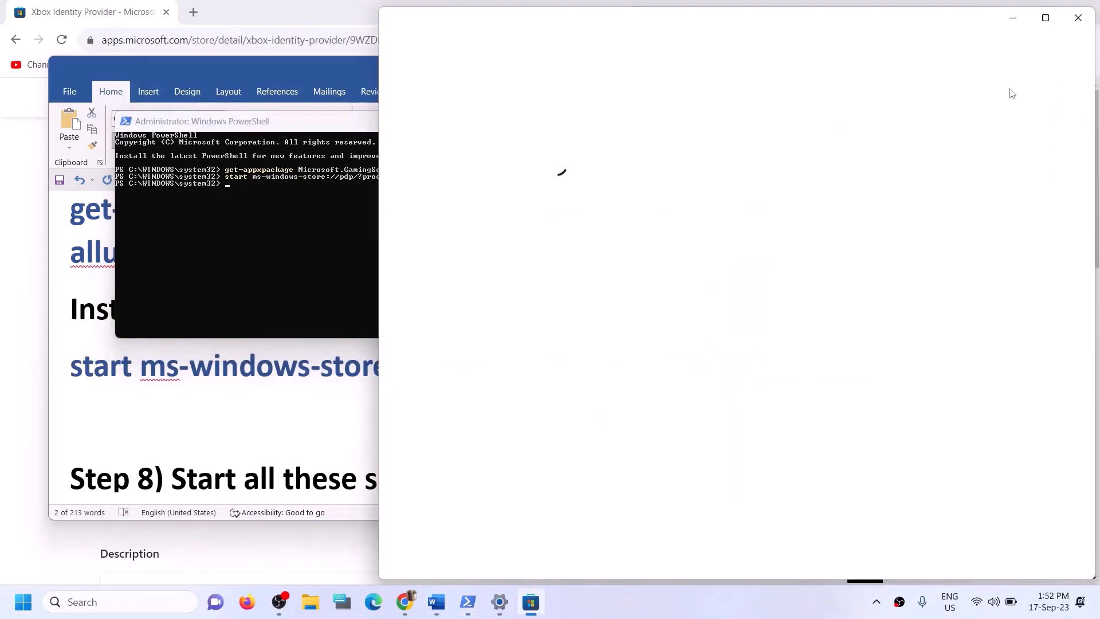
{"action": "left_click", "coordinate": [1048, 19]}
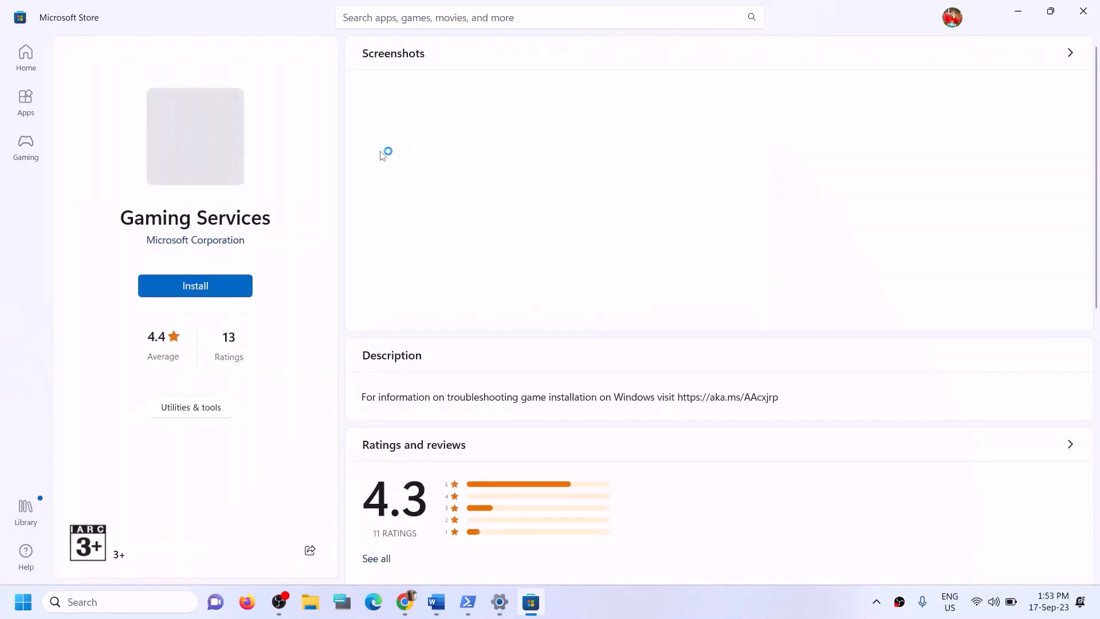
- Install Gaming Services from its Store page, approve the prompt, and return to the guide
{"action": "left_click", "coordinate": [209, 292]}
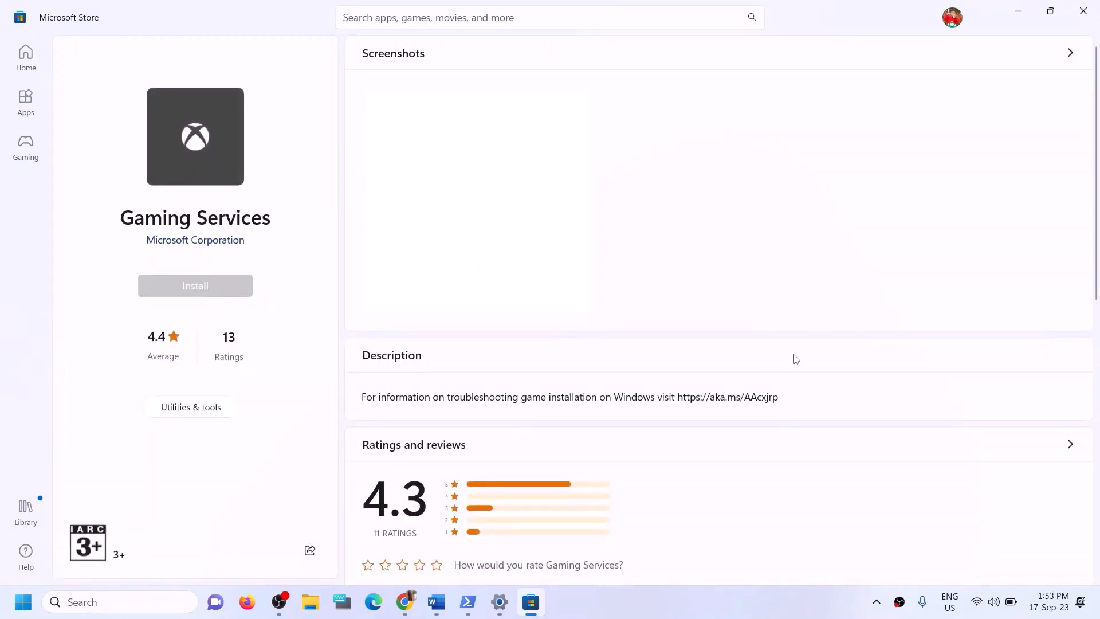
{"action": "left_click", "coordinate": [474, 416]}
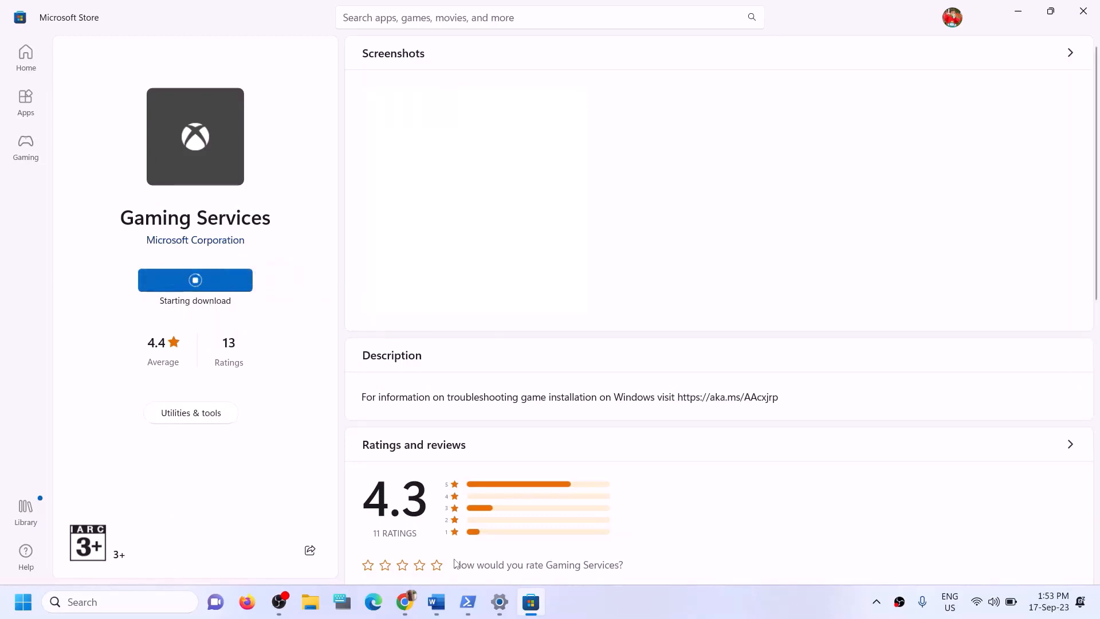
{"action": "left_click", "coordinate": [436, 602]}
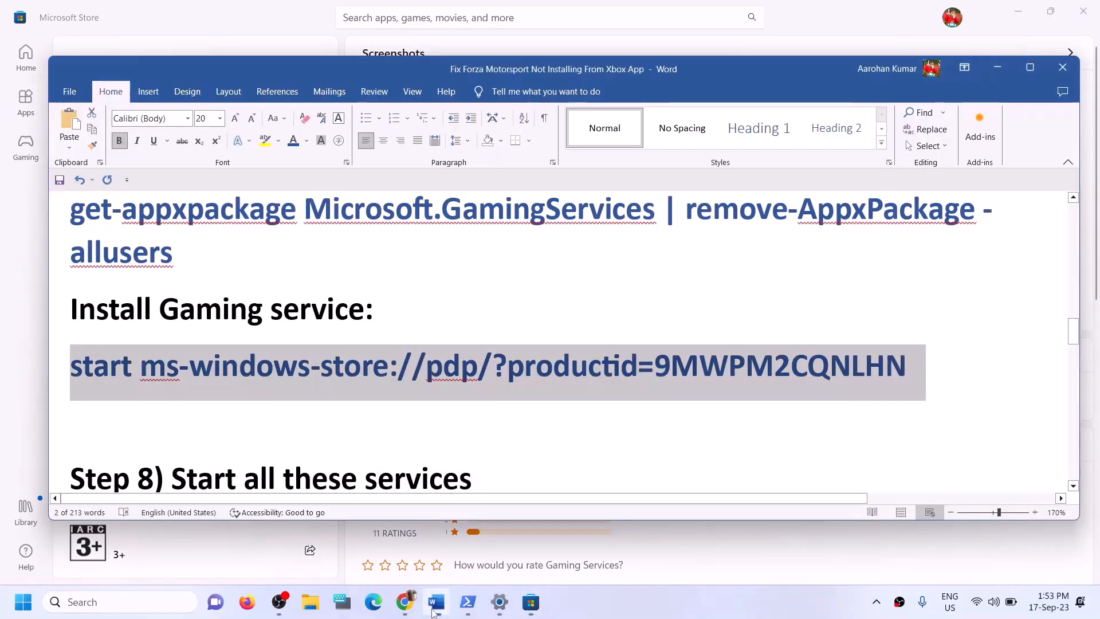
- Check the Step 8 list of services in the guide and open the Services console
{"action": "scroll", "coordinate": [337, 419], "scroll_direction": "down", "scroll_amount": 5}
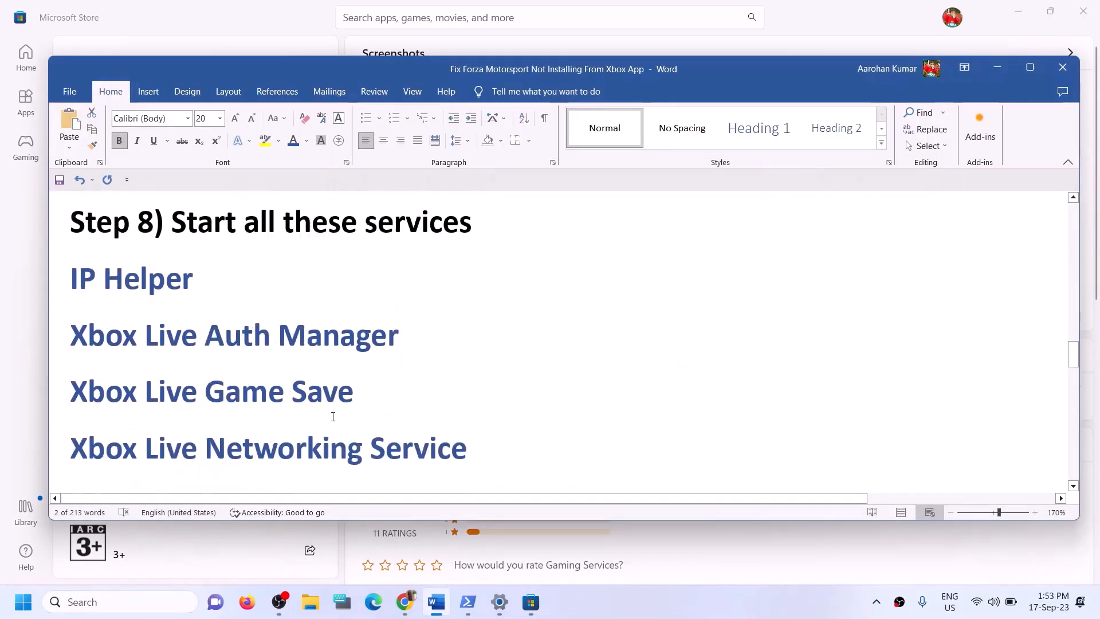
{"action": "left_click_drag", "start_coordinate": [162, 247], "coordinate": [520, 260]}
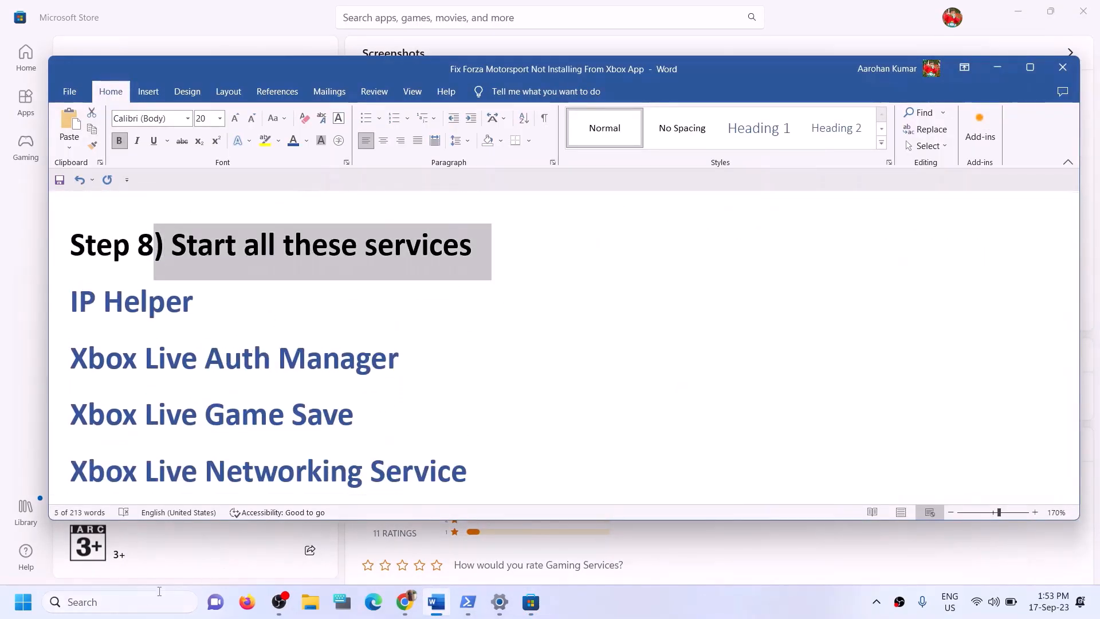
{"action": "left_click", "coordinate": [142, 605]}
{"action": "type", "text": "serv"}
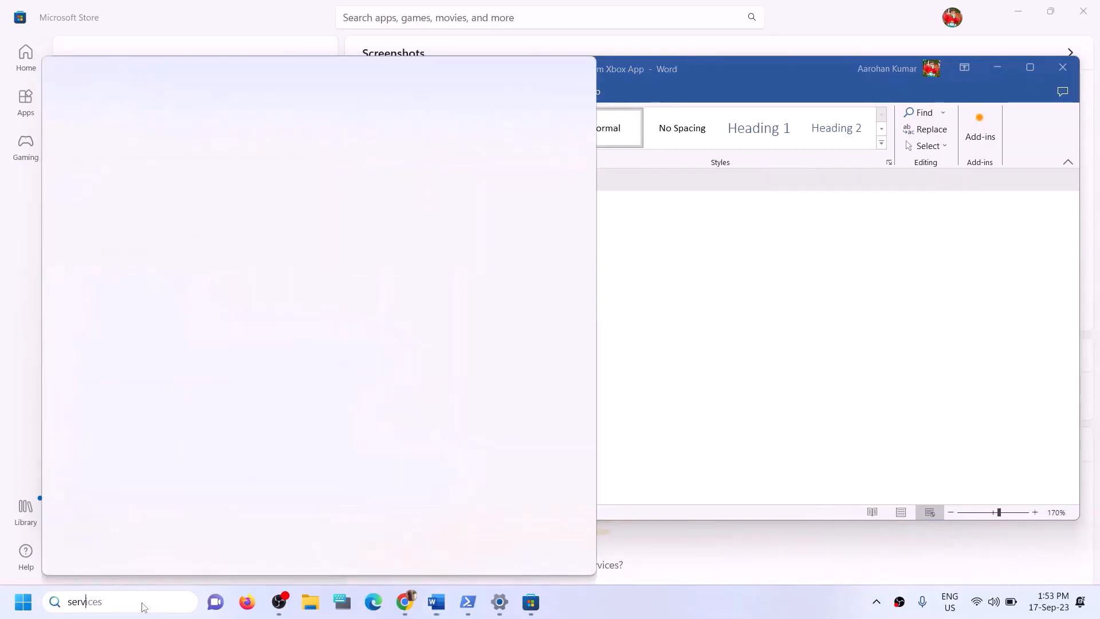
{"action": "type", "text": "ices"}
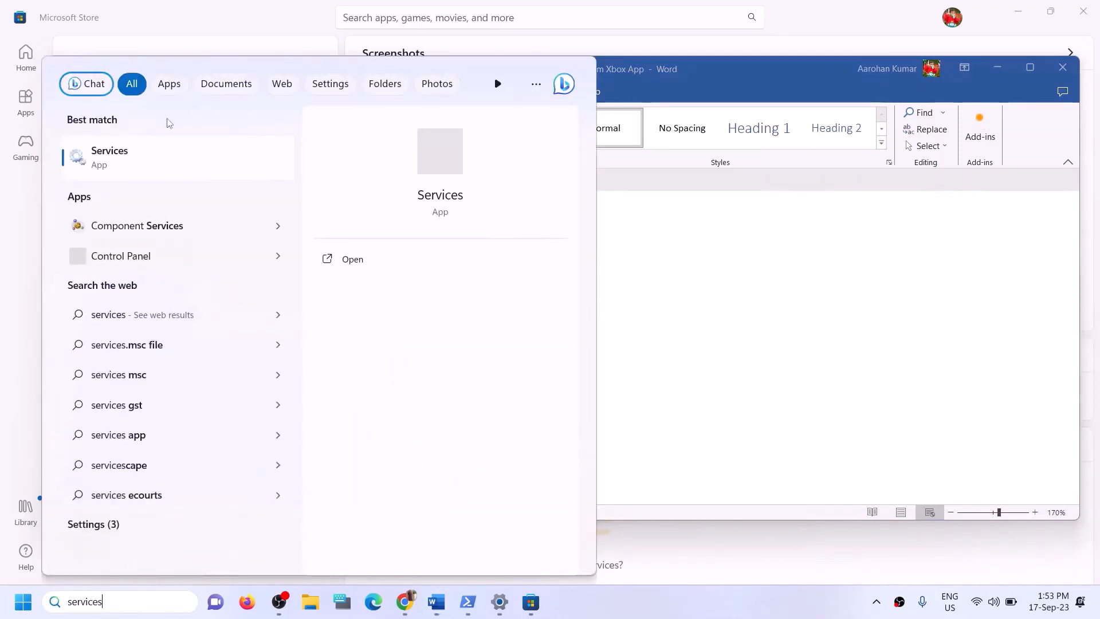
{"action": "left_click", "coordinate": [121, 157]}
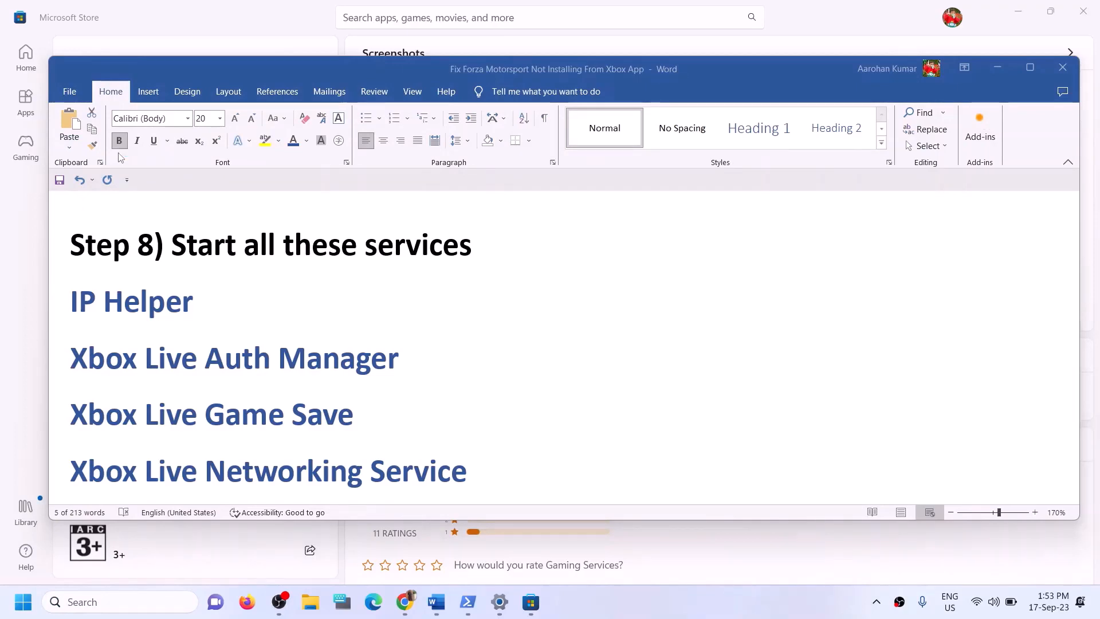
{"action": "left_click", "coordinate": [343, 372]}
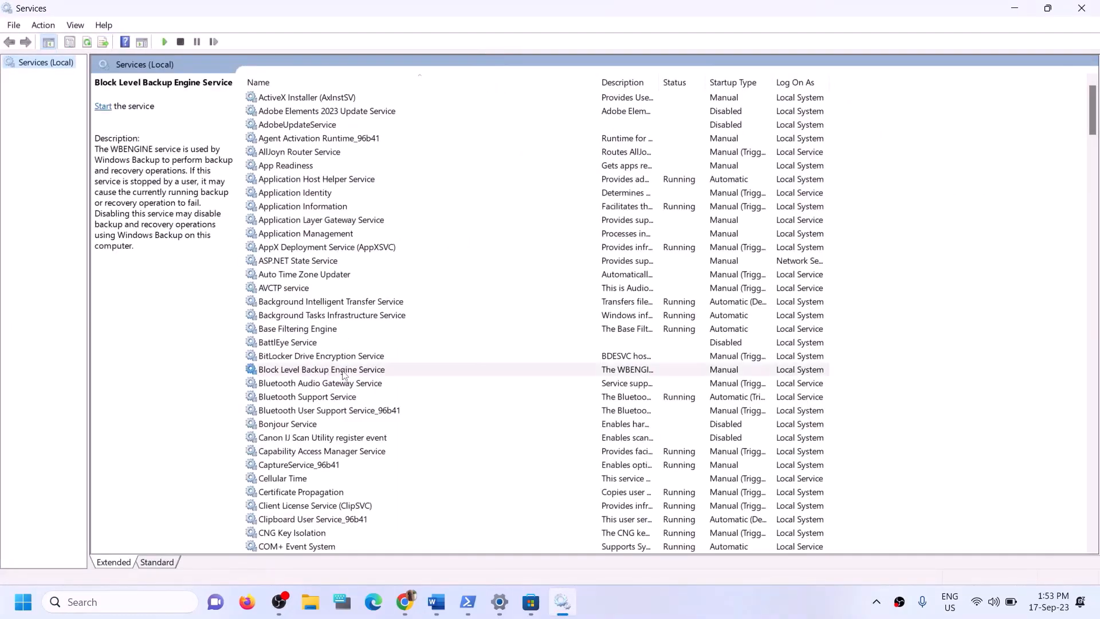
- Set the IP Helper service's startup type to Automatic
{"action": "key", "text": "i"}
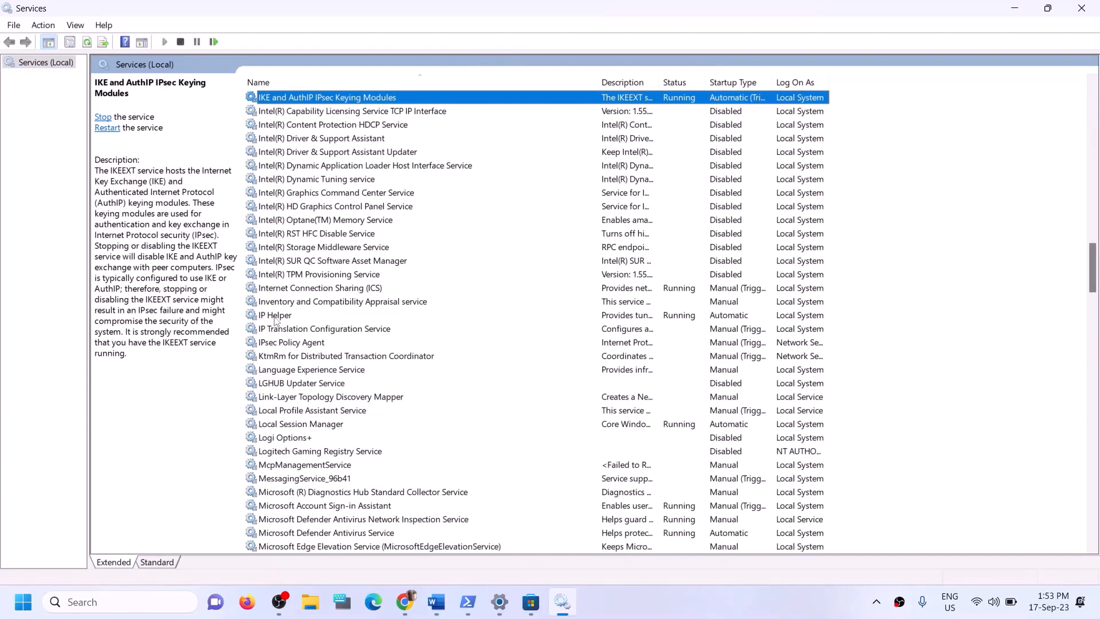
{"action": "left_click", "coordinate": [275, 316]}
{"action": "double_click", "coordinate": [290, 317]}
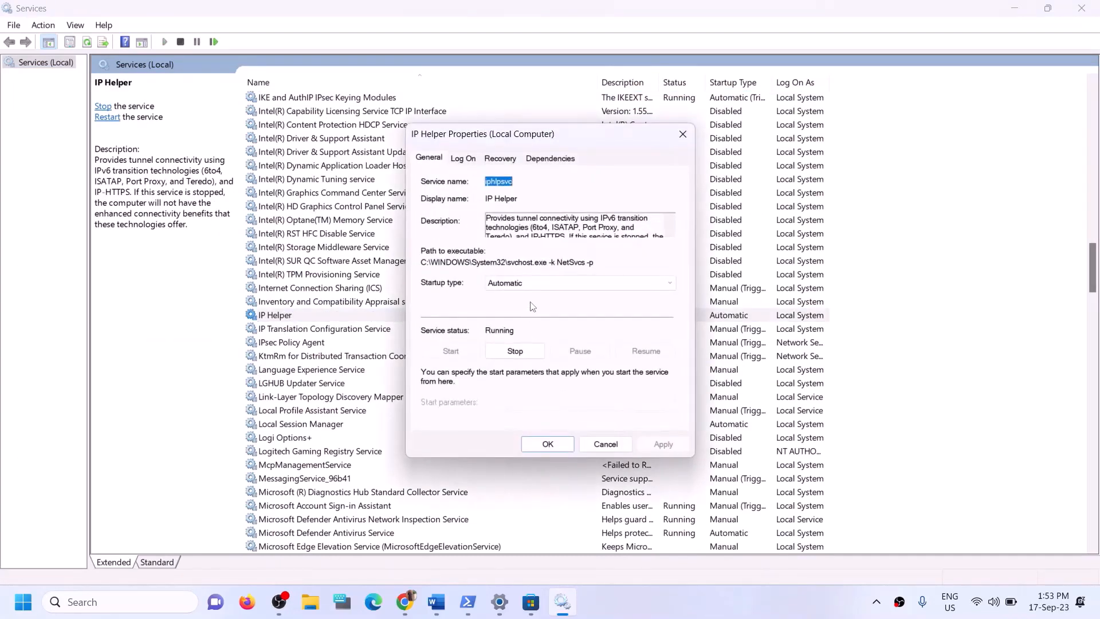
{"action": "left_click", "coordinate": [578, 283]}
{"action": "left_click", "coordinate": [514, 314]}
{"action": "left_click", "coordinate": [573, 283]}
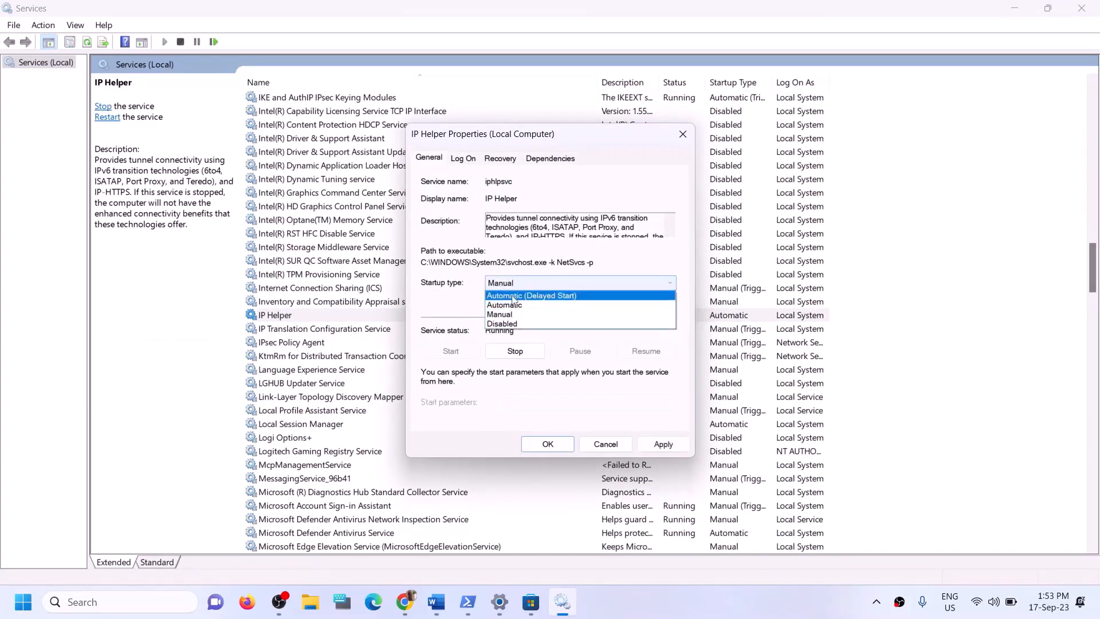
{"action": "left_click", "coordinate": [507, 305]}
{"action": "left_click", "coordinate": [663, 444]}
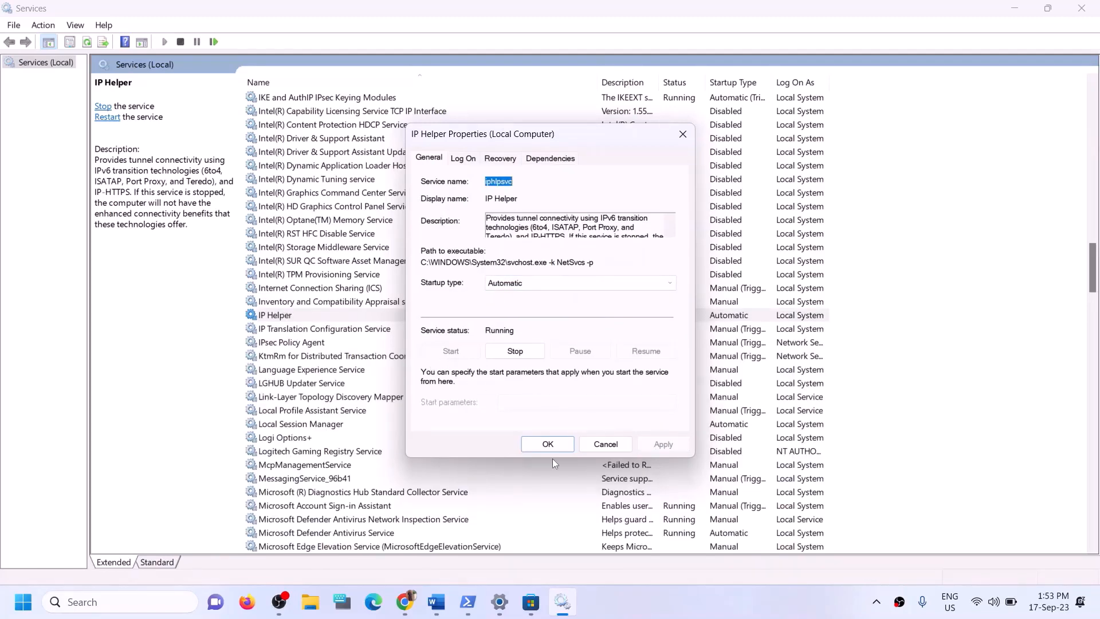
{"action": "left_click", "coordinate": [539, 442]}
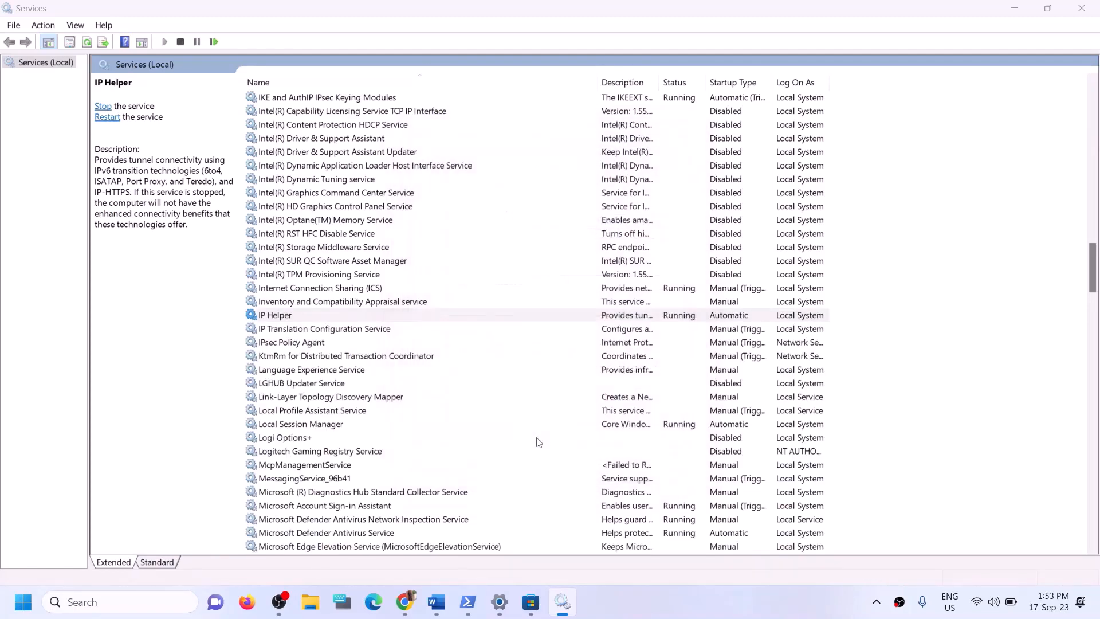
- Confirm Xbox Accessory Management Service is set to start Automatic
{"action": "left_click", "coordinate": [367, 442]}
{"action": "key", "text": "x"}
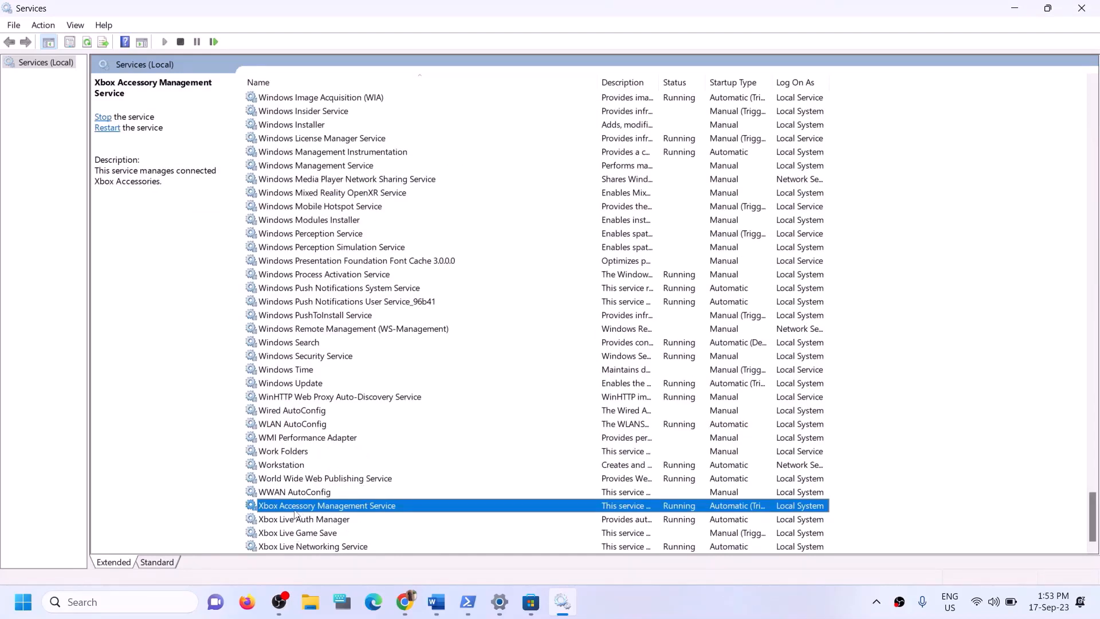
{"action": "double_click", "coordinate": [377, 507]}
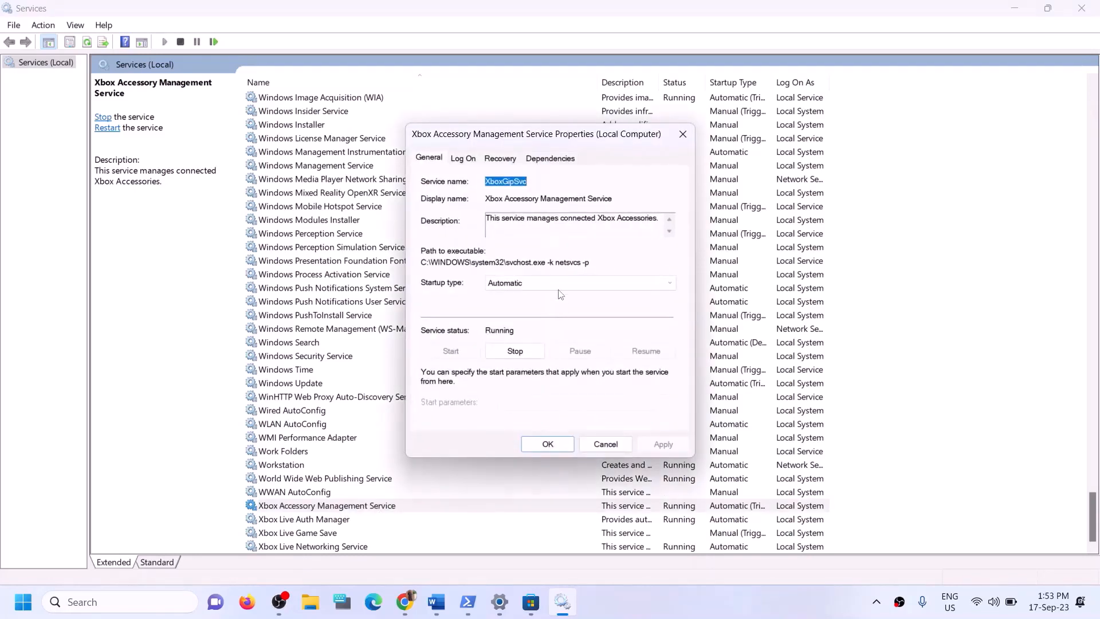
{"action": "left_click", "coordinate": [557, 286]}
{"action": "left_click", "coordinate": [522, 303]}
{"action": "left_click", "coordinate": [664, 449]}
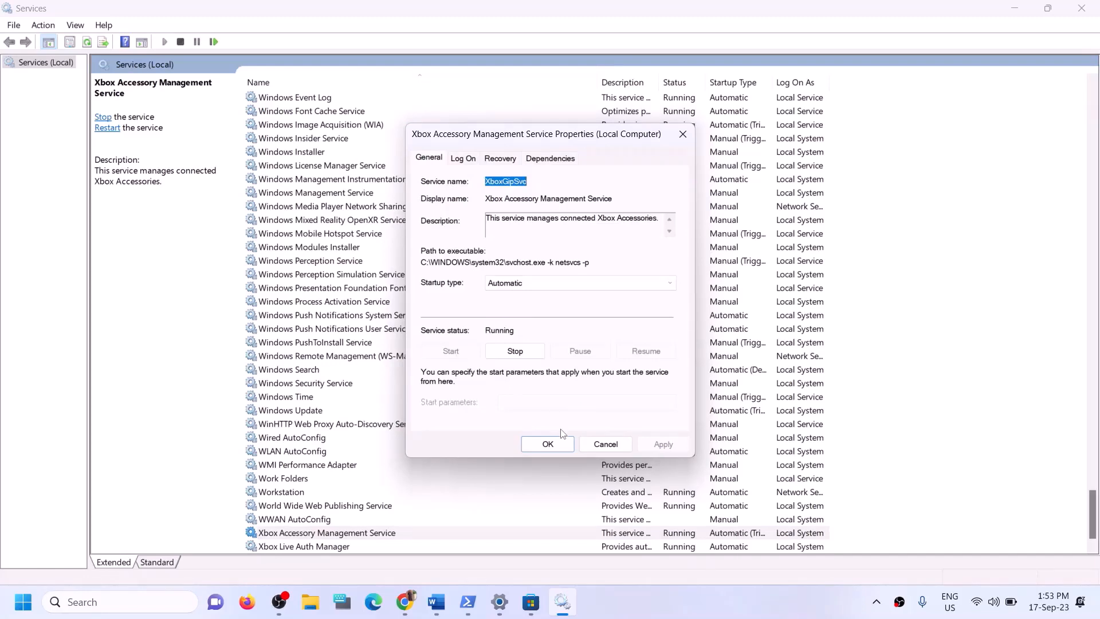
{"action": "left_click", "coordinate": [550, 444]}
- Confirm Xbox Live Auth Manager is set to start Automatic
{"action": "left_click", "coordinate": [323, 519]}
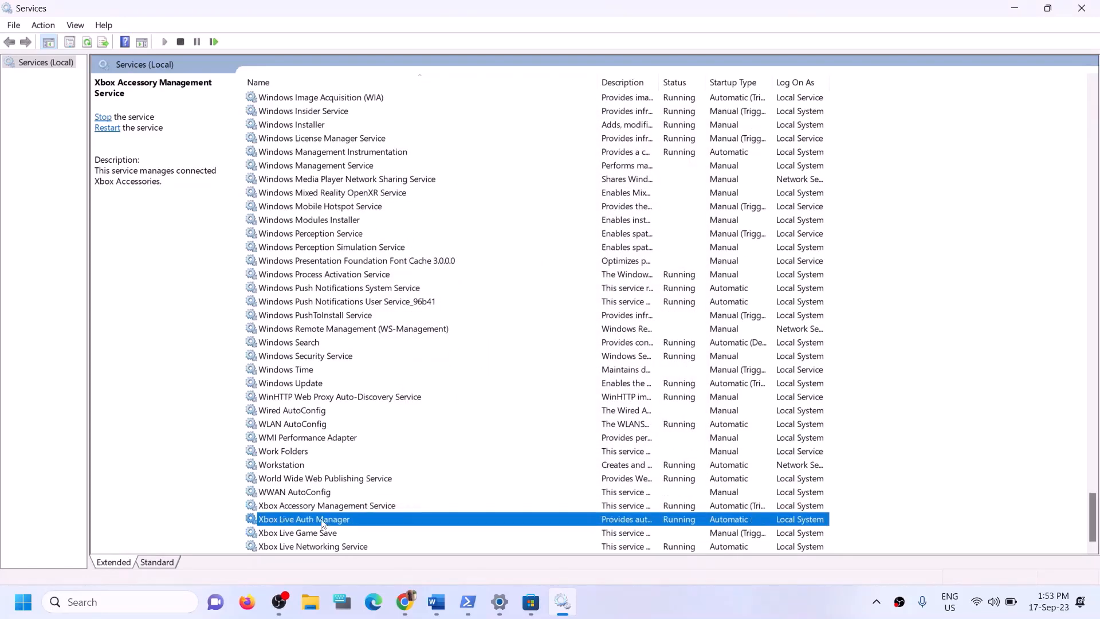
{"action": "double_click", "coordinate": [322, 520]}
{"action": "left_click", "coordinate": [554, 284]}
{"action": "left_click", "coordinate": [534, 327]}
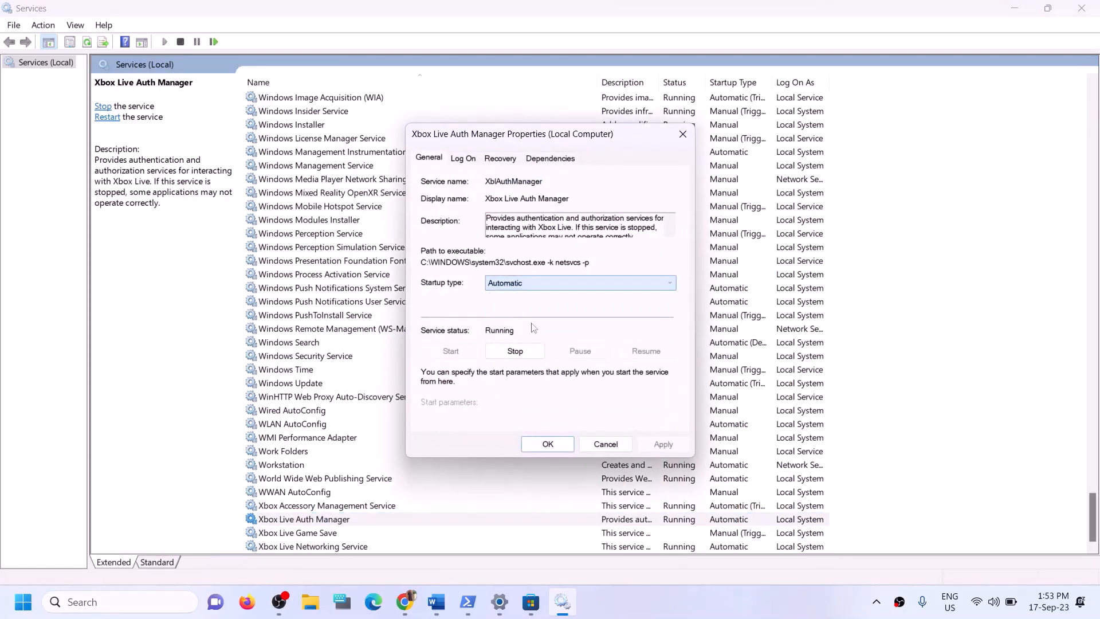
{"action": "left_click", "coordinate": [655, 444]}
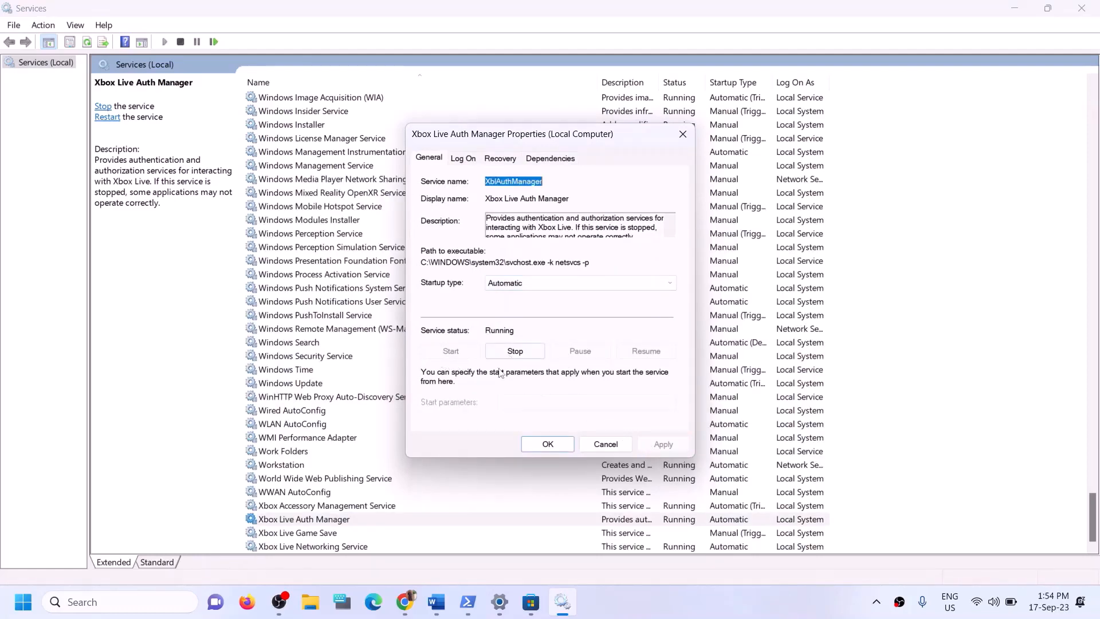
{"action": "left_click", "coordinate": [548, 444]}
- Set Xbox Live Game Save to Automatic and start the service
{"action": "left_click", "coordinate": [308, 533]}
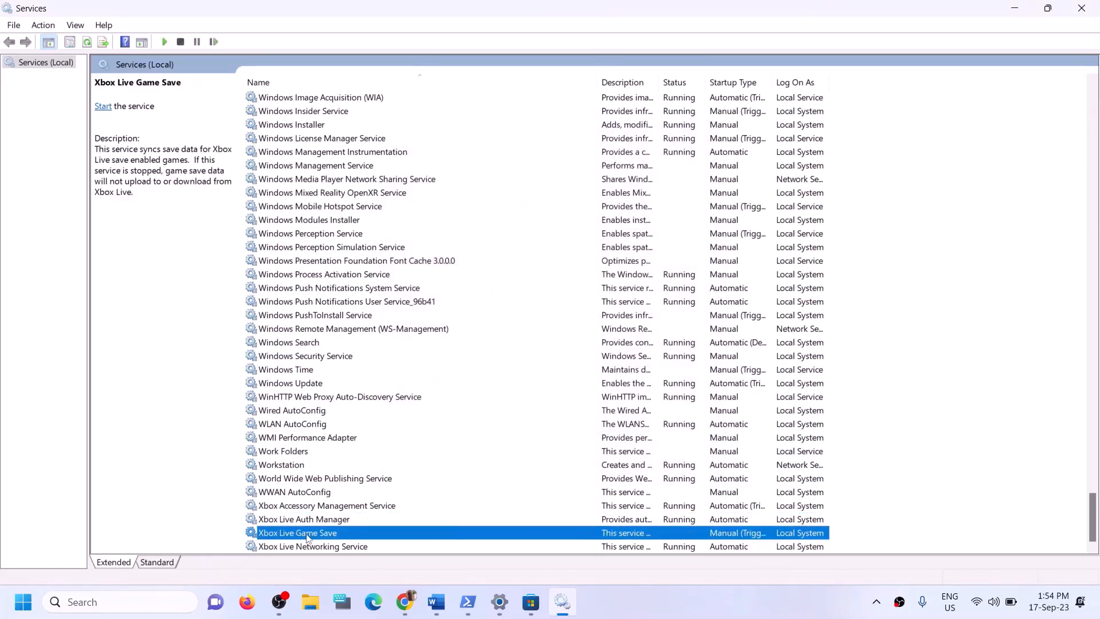
{"action": "double_click", "coordinate": [307, 534]}
{"action": "left_click", "coordinate": [541, 283]}
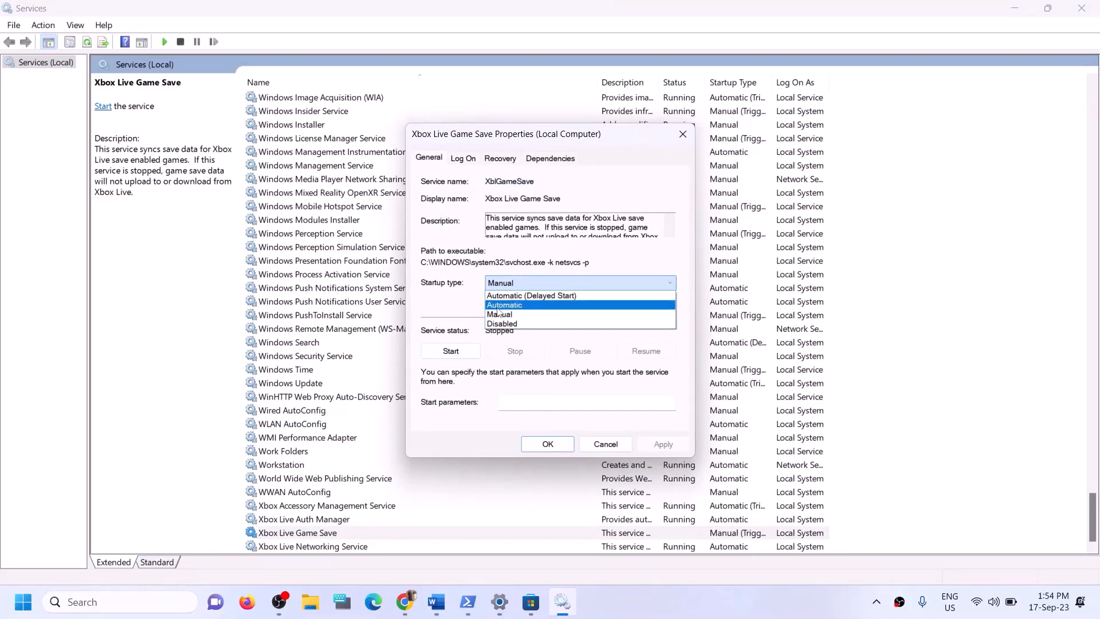
{"action": "left_click", "coordinate": [499, 307]}
{"action": "left_click", "coordinate": [659, 445]}
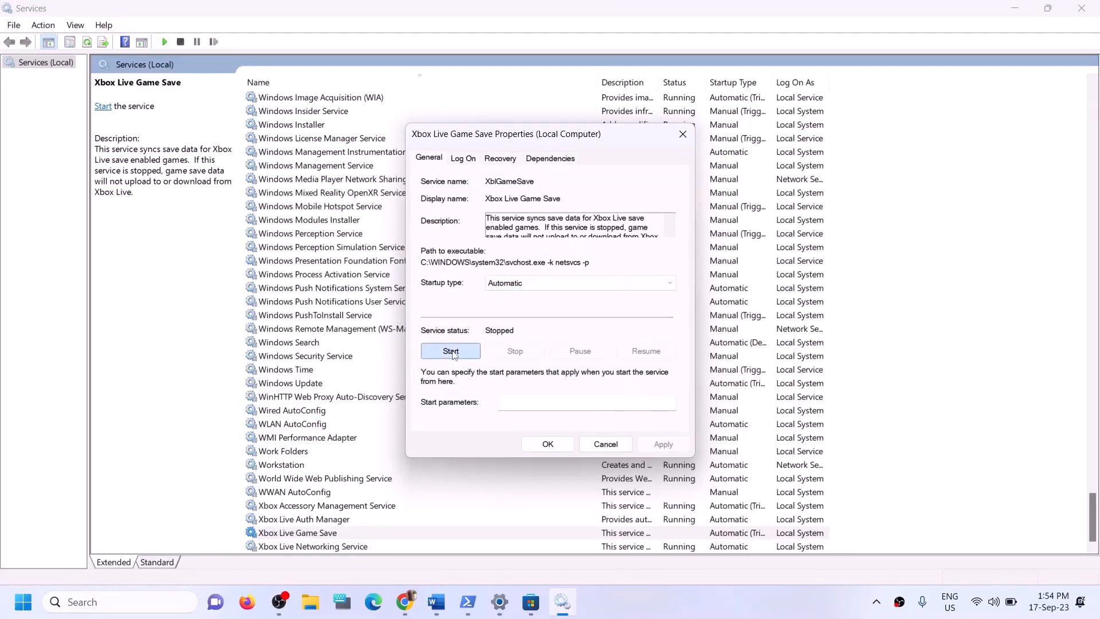
{"action": "left_click", "coordinate": [451, 351]}
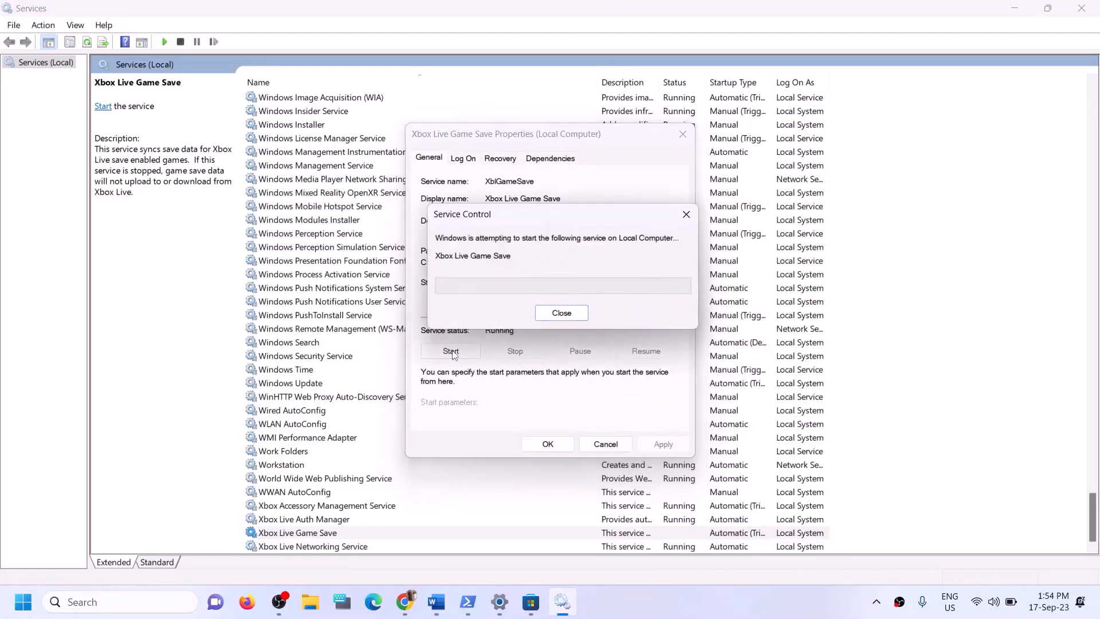
{"action": "left_click", "coordinate": [545, 449]}
- Set Xbox Live Networking Service's startup type to Automatic
{"action": "double_click", "coordinate": [329, 546]}
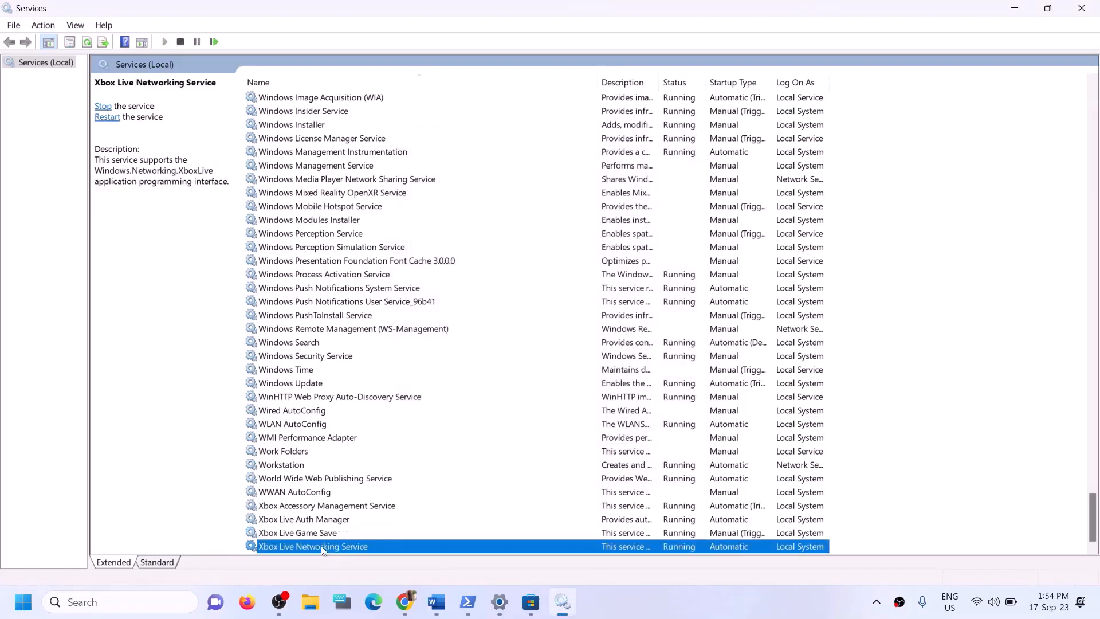
{"action": "left_click", "coordinate": [522, 283]}
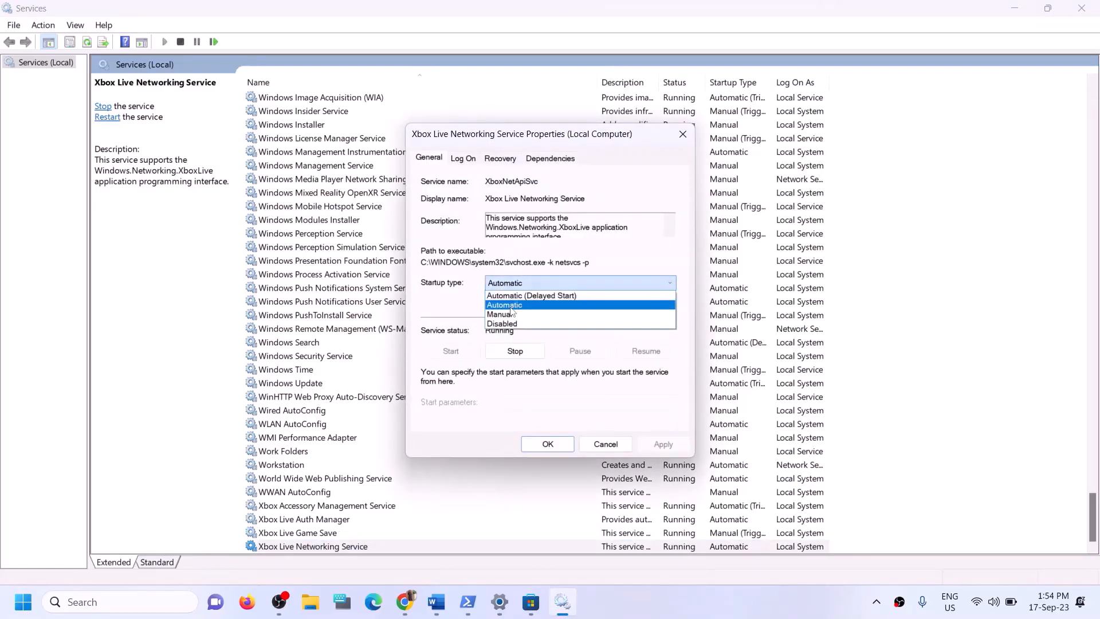
{"action": "left_click", "coordinate": [517, 304]}
{"action": "left_click", "coordinate": [663, 444]}
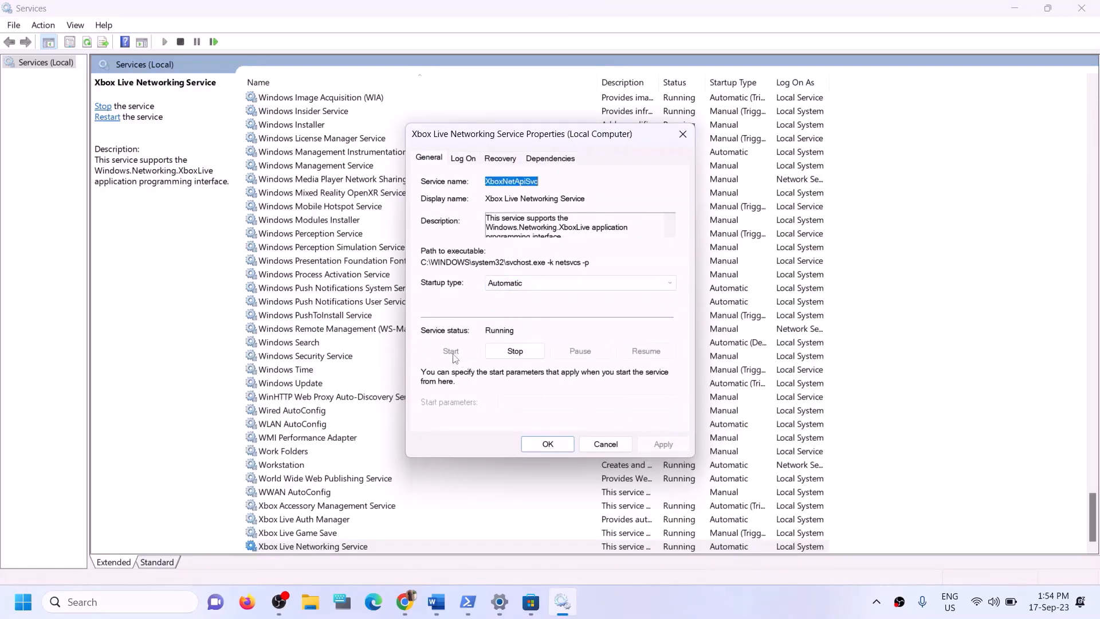
{"action": "left_click", "coordinate": [539, 447]}
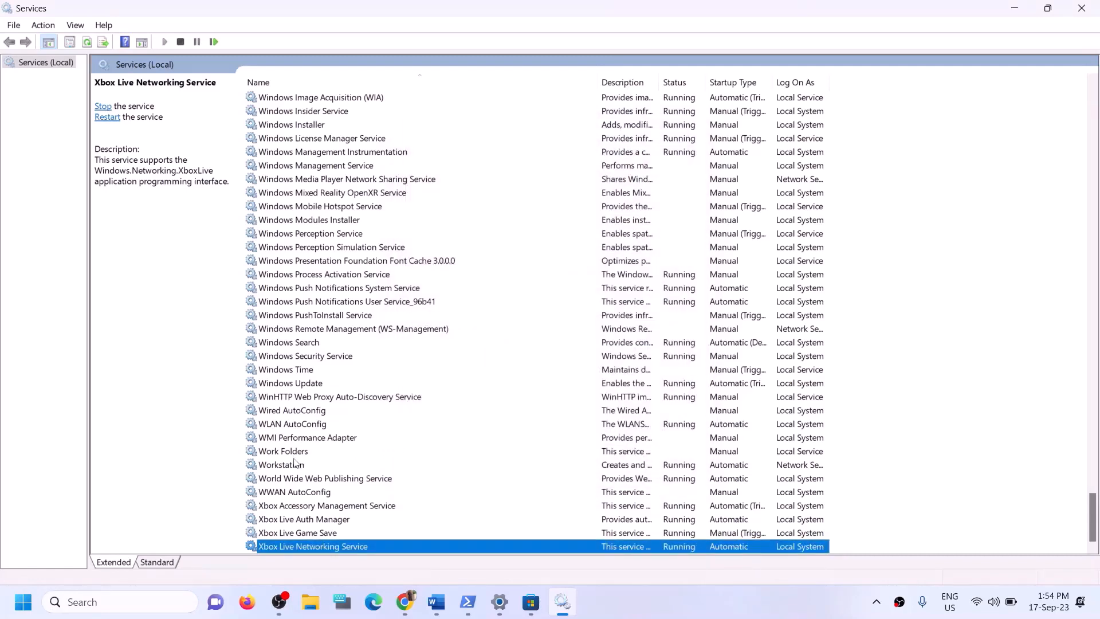
- Set the Windows Update service's startup type to Automatic
{"action": "left_click", "coordinate": [317, 384]}
{"action": "double_click", "coordinate": [447, 383]}
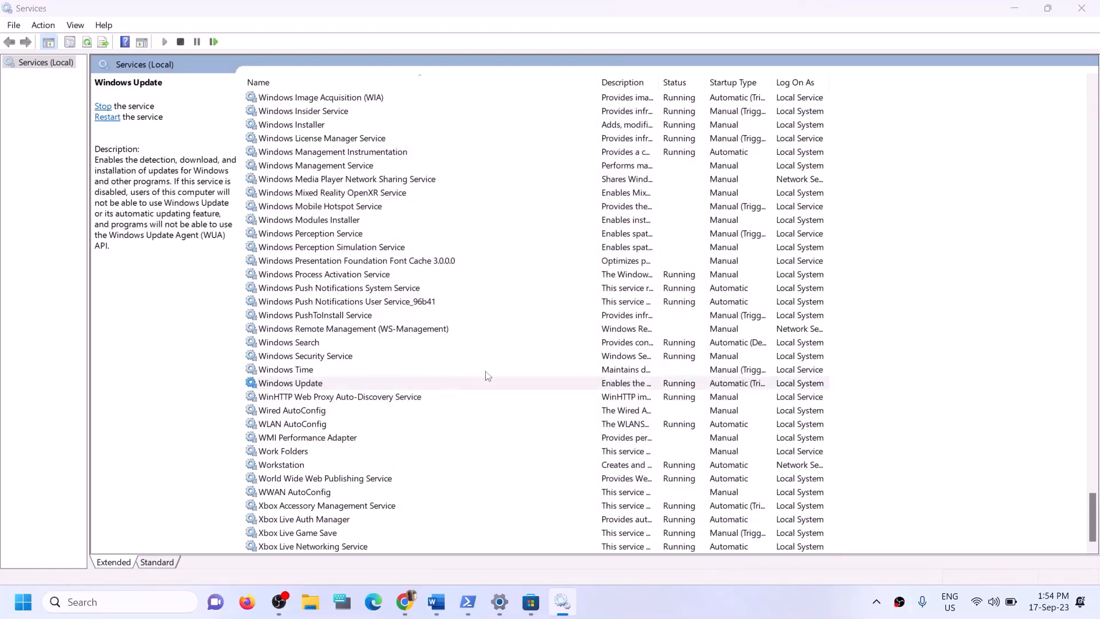
{"action": "left_click", "coordinate": [545, 283]}
{"action": "left_click", "coordinate": [529, 305]}
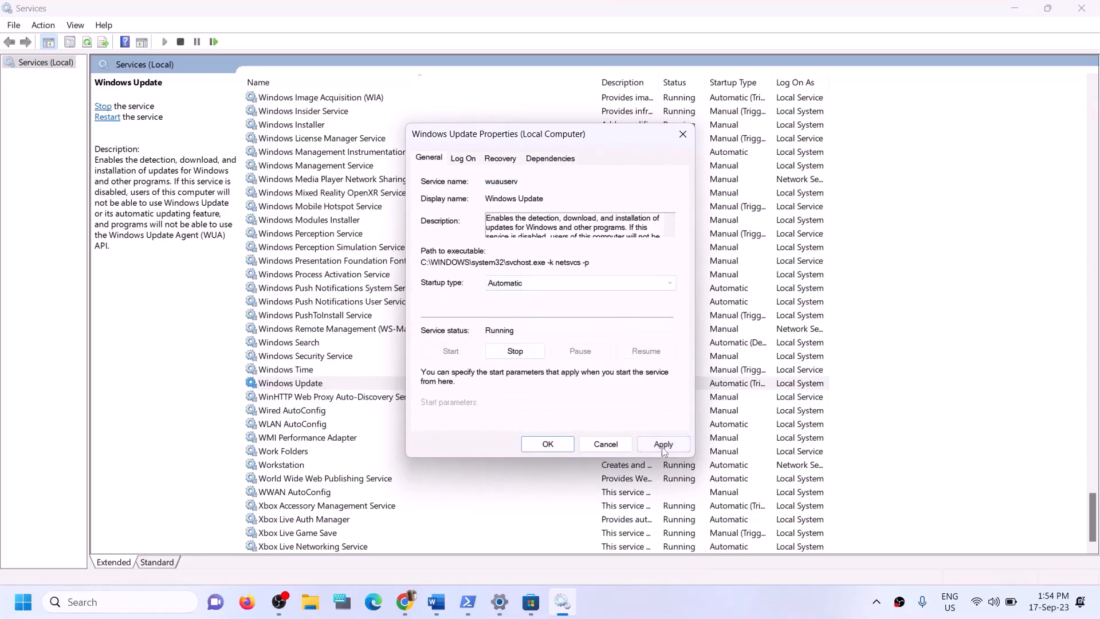
{"action": "left_click", "coordinate": [663, 445]}
{"action": "left_click", "coordinate": [547, 444]}
{"action": "left_click", "coordinate": [373, 303]}
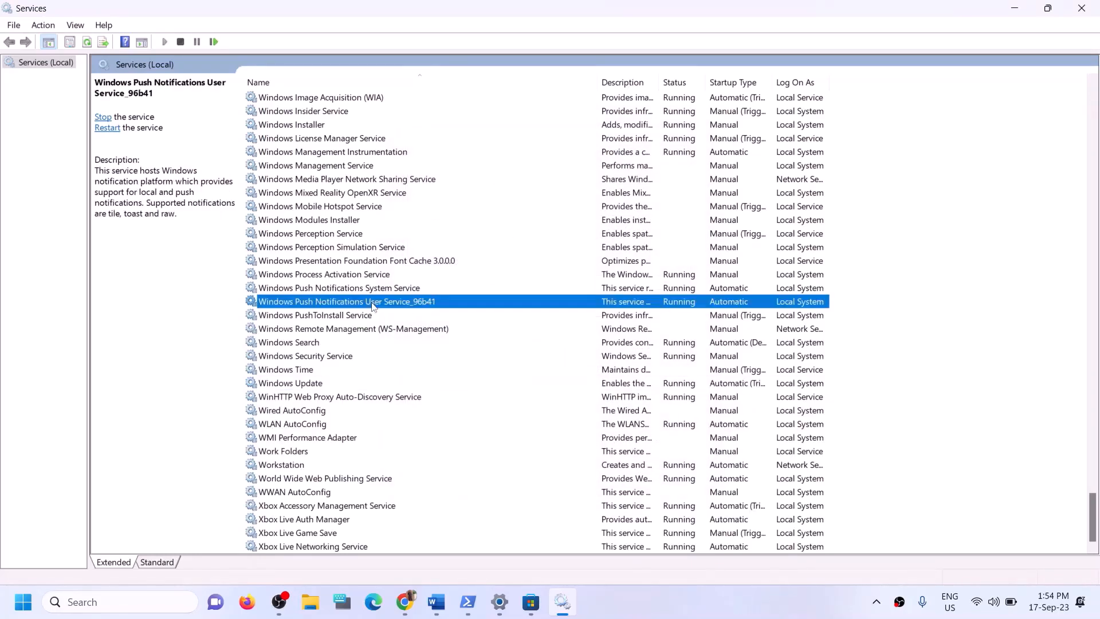
- Stop the first Gaming Services entry
{"action": "key", "text": "g"}
{"action": "scroll", "coordinate": [442, 302], "scroll_direction": "up", "scroll_amount": 3}
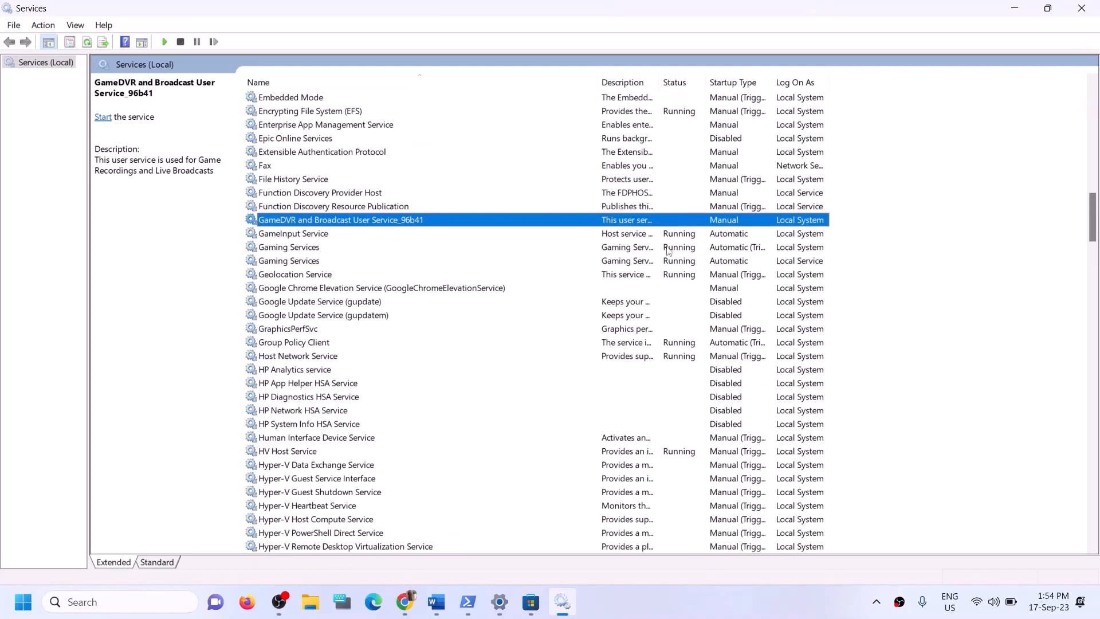
{"action": "left_click", "coordinate": [667, 250]}
{"action": "left_click", "coordinate": [665, 262]}
{"action": "left_click", "coordinate": [663, 253]}
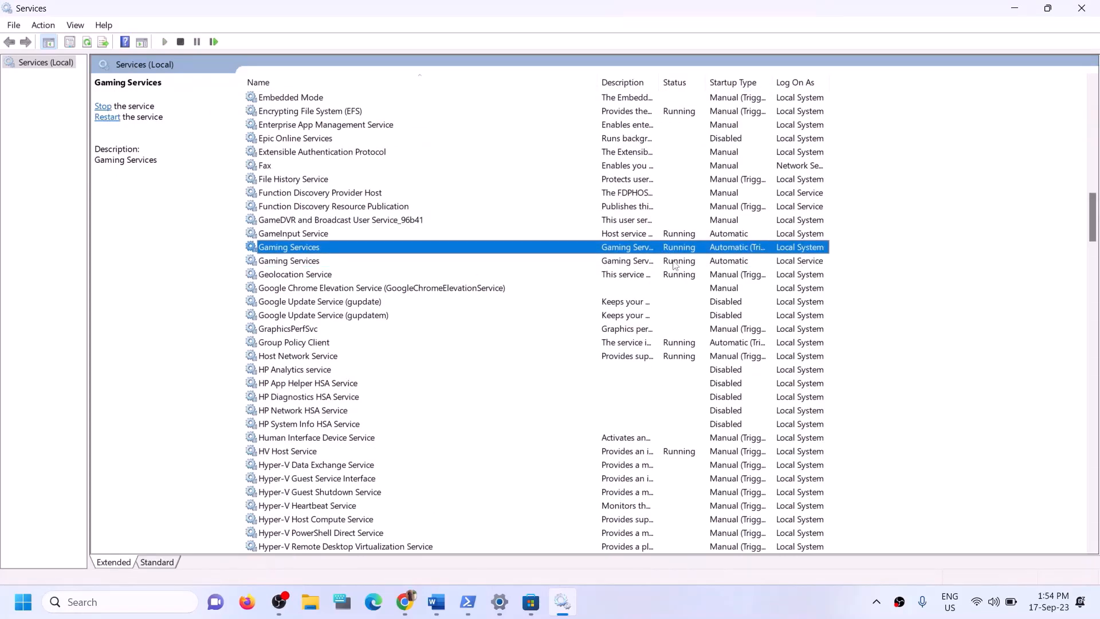
{"action": "left_click", "coordinate": [675, 263]}
{"action": "left_click", "coordinate": [673, 256]}
{"action": "left_click", "coordinate": [671, 262]}
{"action": "left_click", "coordinate": [672, 256]}
{"action": "right_click", "coordinate": [671, 252]}
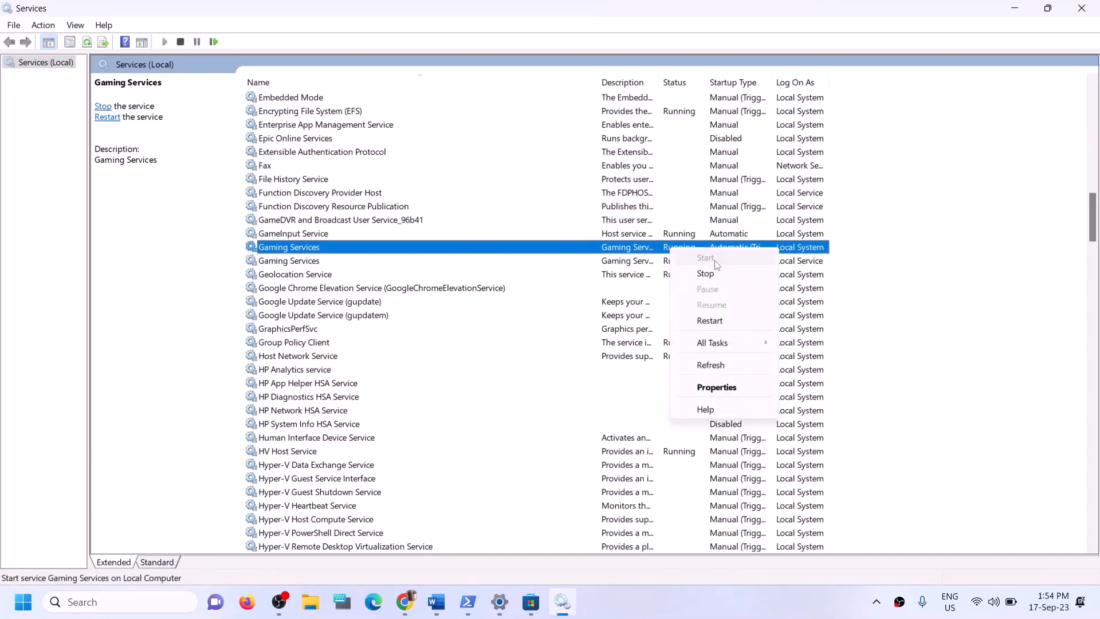
{"action": "left_click", "coordinate": [609, 252]}
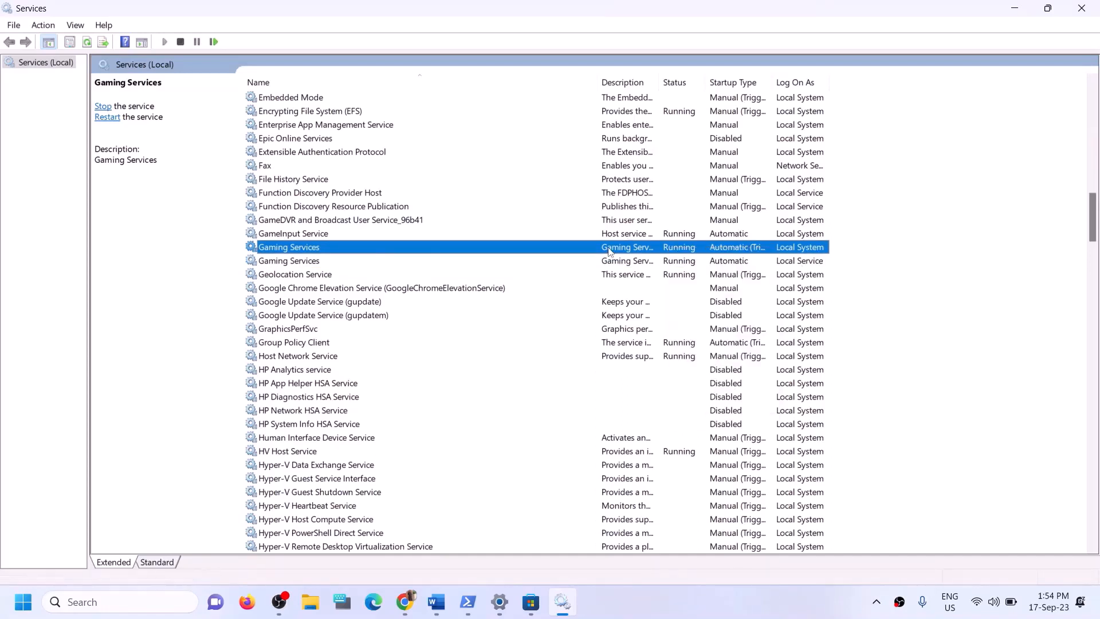
{"action": "left_click", "coordinate": [686, 265]}
{"action": "left_click", "coordinate": [684, 250]}
{"action": "right_click", "coordinate": [677, 251]}
{"action": "left_click", "coordinate": [712, 273]}
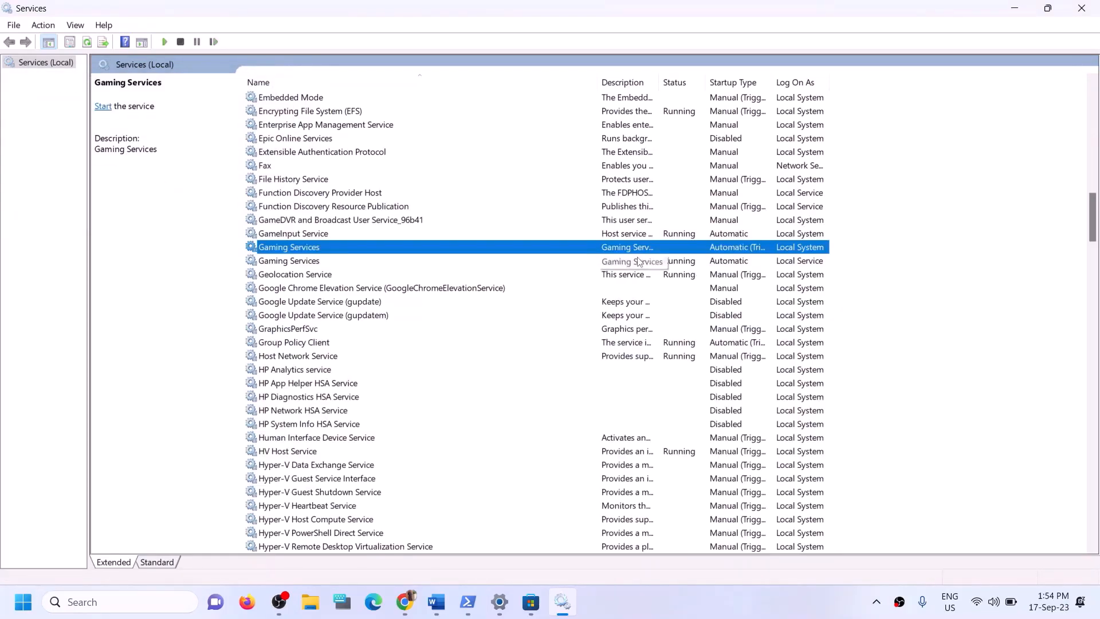
- Stop the second Gaming Services entry
{"action": "left_click", "coordinate": [640, 264]}
{"action": "right_click", "coordinate": [641, 265]}
{"action": "left_click", "coordinate": [692, 286]}
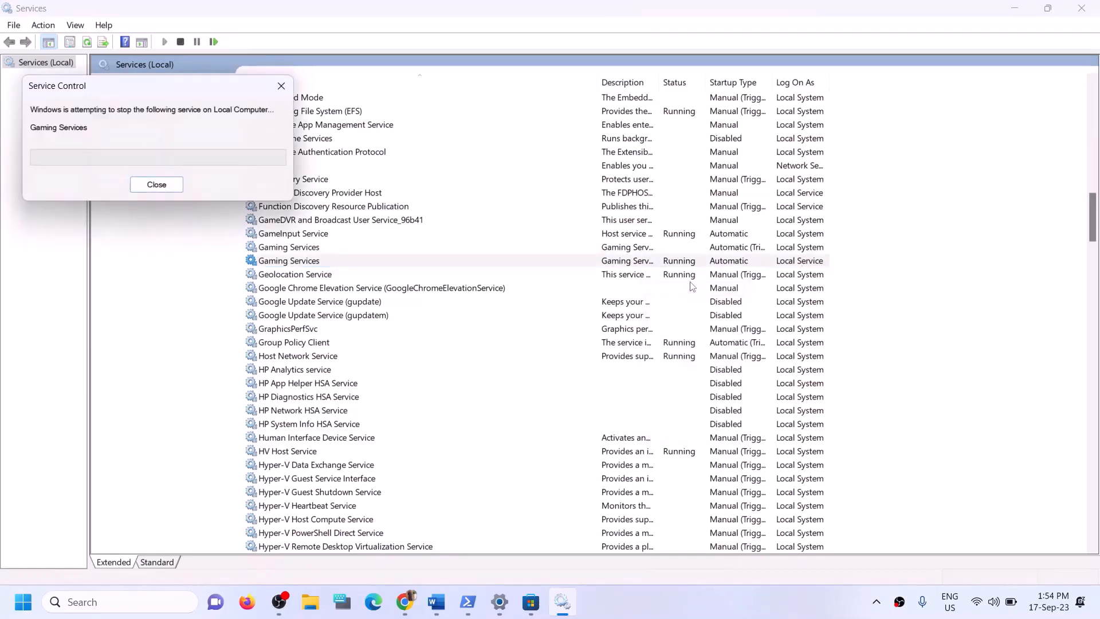
{"action": "left_click", "coordinate": [627, 252]}
{"action": "right_click", "coordinate": [627, 252]}
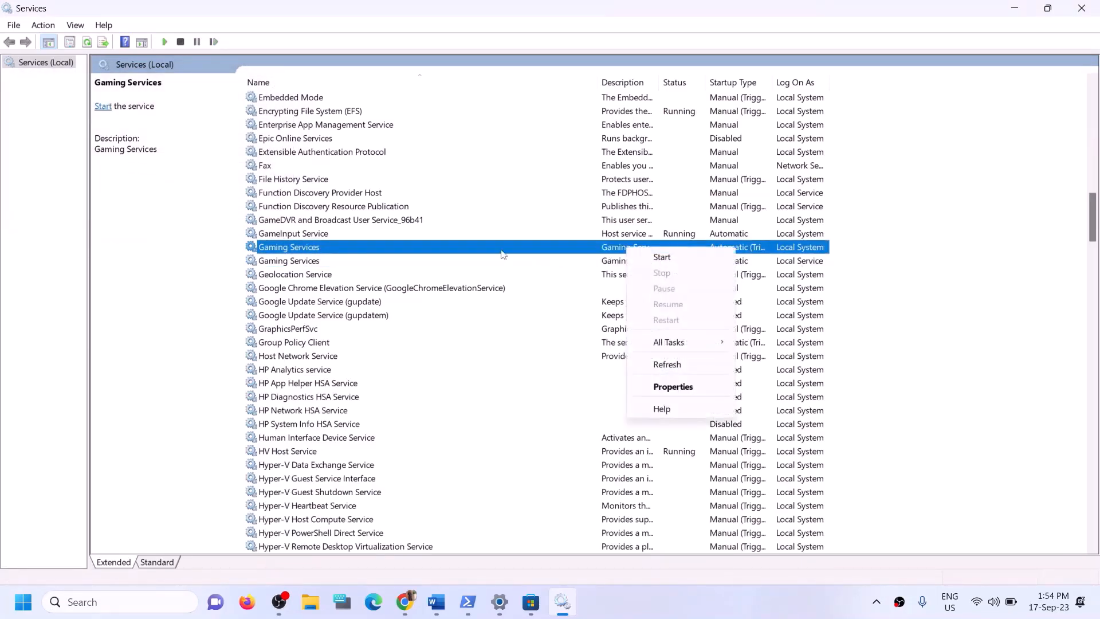
{"action": "left_click", "coordinate": [308, 265]}
{"action": "left_click", "coordinate": [307, 252]}
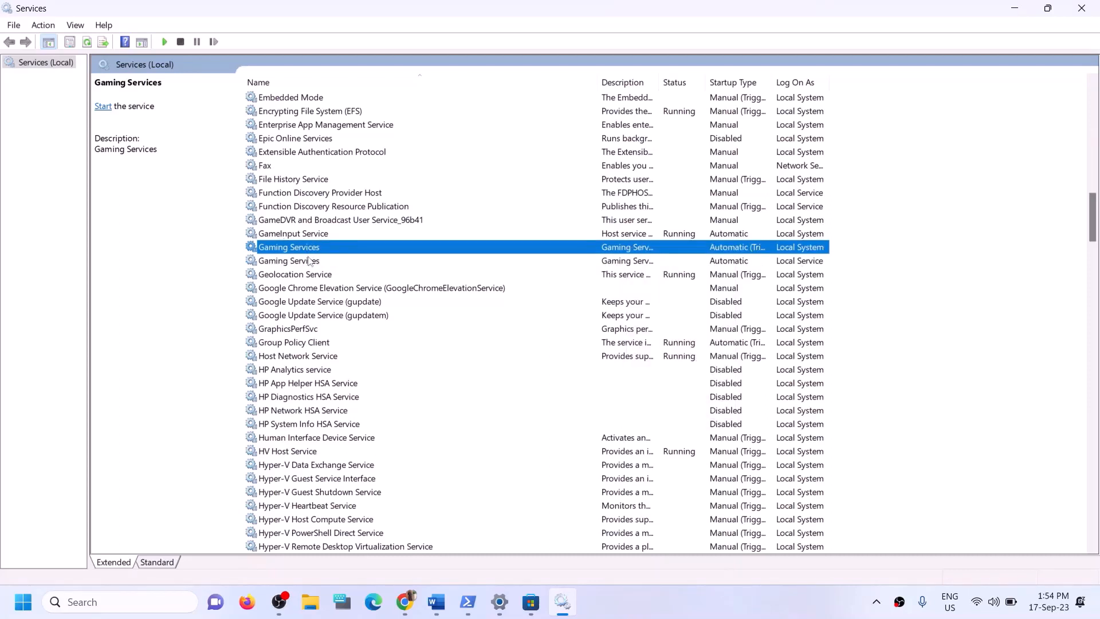
{"action": "left_click", "coordinate": [306, 263]}
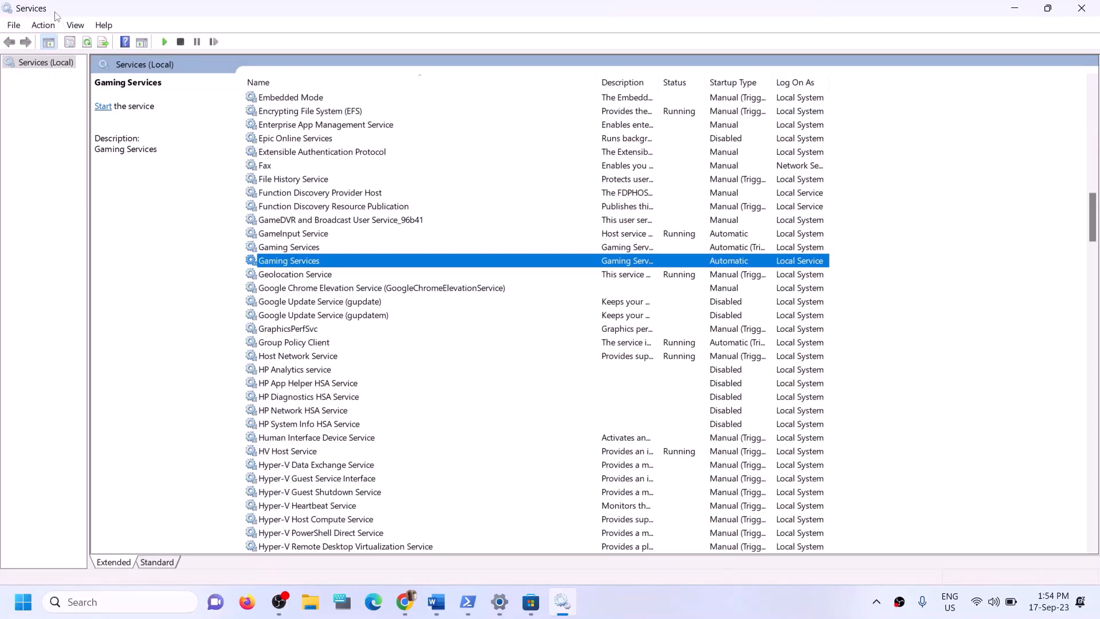
- Start both Gaming Services entries again
{"action": "left_click", "coordinate": [614, 248]}
{"action": "right_click", "coordinate": [622, 249]}
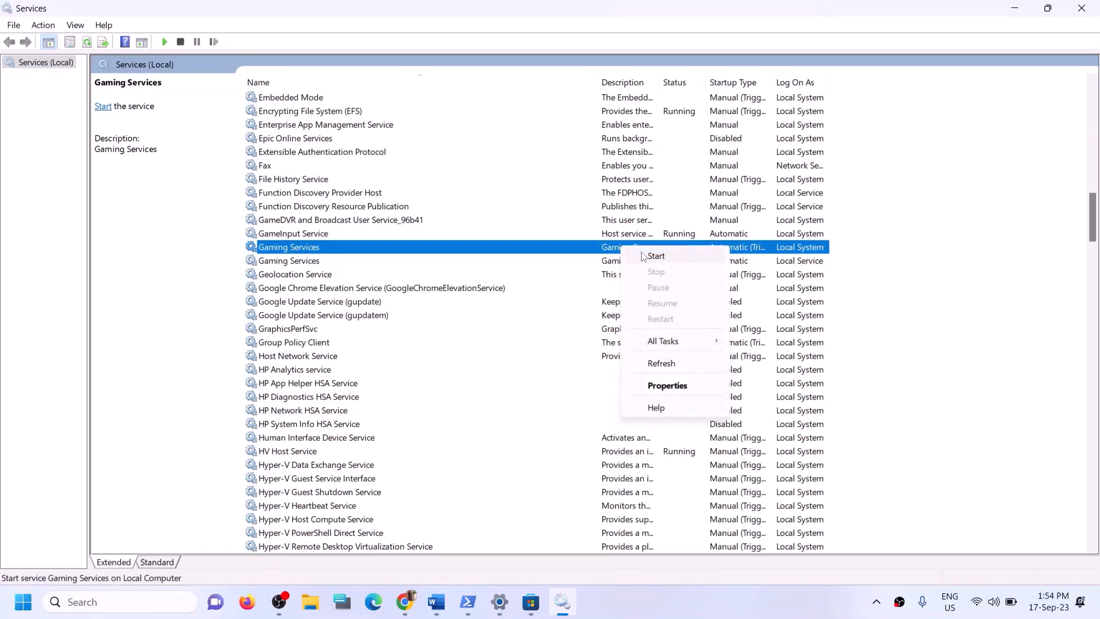
{"action": "left_click", "coordinate": [642, 256]}
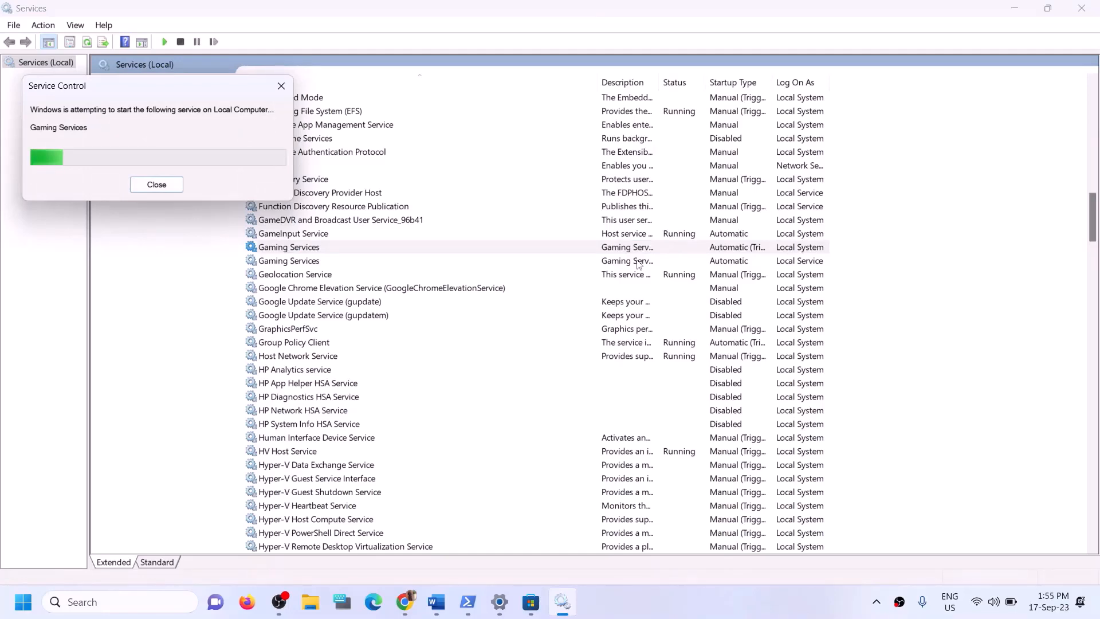
{"action": "left_click", "coordinate": [635, 263]}
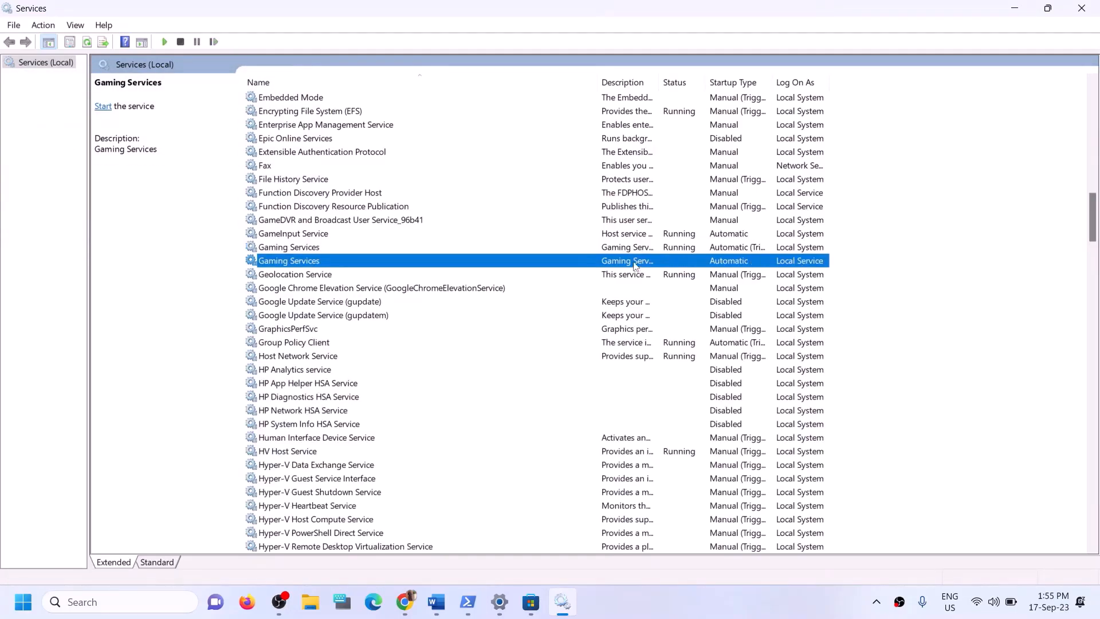
{"action": "right_click", "coordinate": [634, 263]}
{"action": "left_click", "coordinate": [675, 271]}
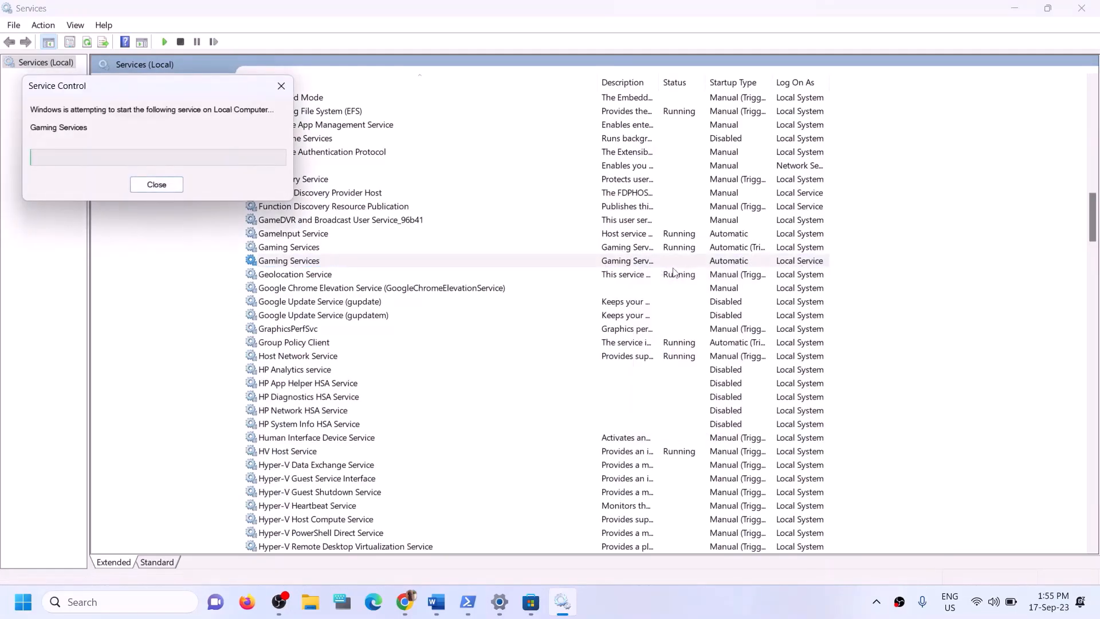
- Keep Microsoft Store Install Service's startup type at Automatic and apply it
{"action": "left_click", "coordinate": [382, 249]}
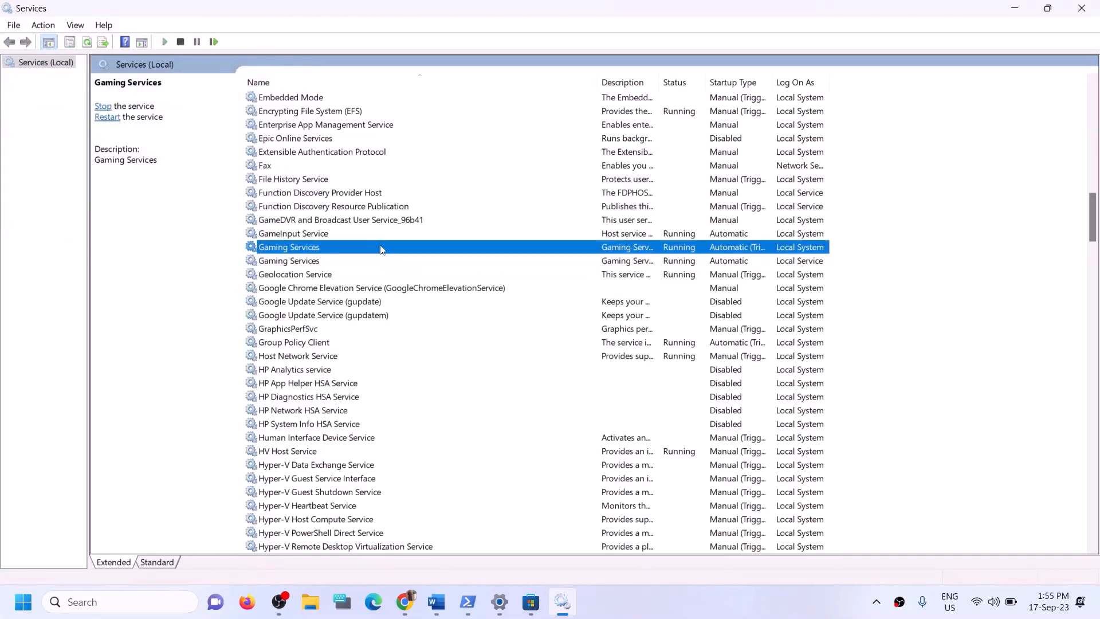
{"action": "key", "text": "m"}
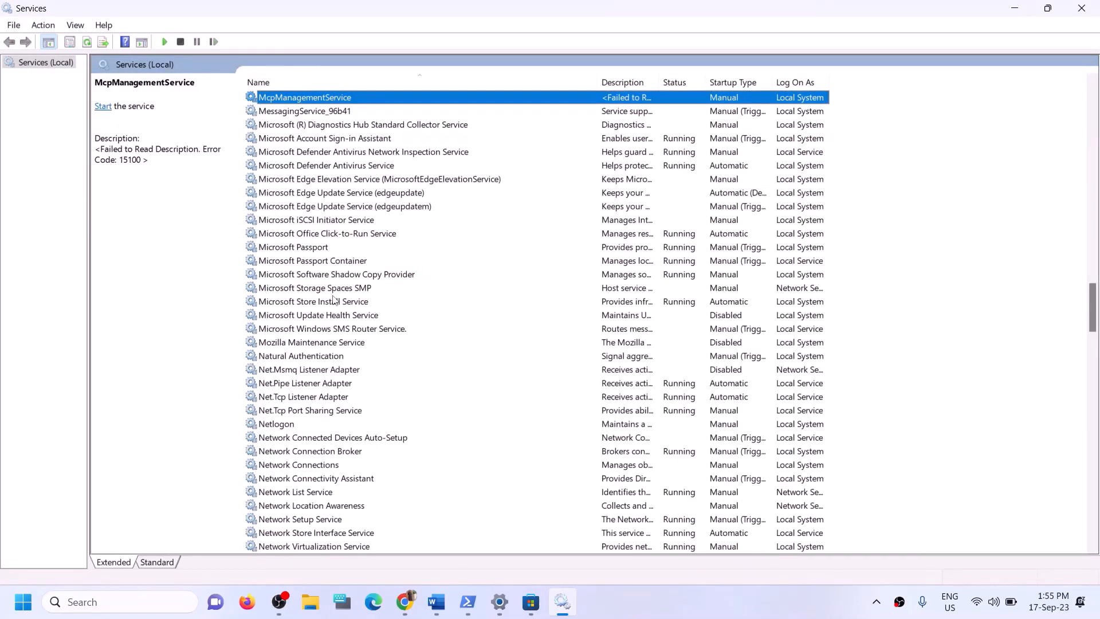
{"action": "left_click", "coordinate": [416, 304]}
{"action": "double_click", "coordinate": [445, 307]}
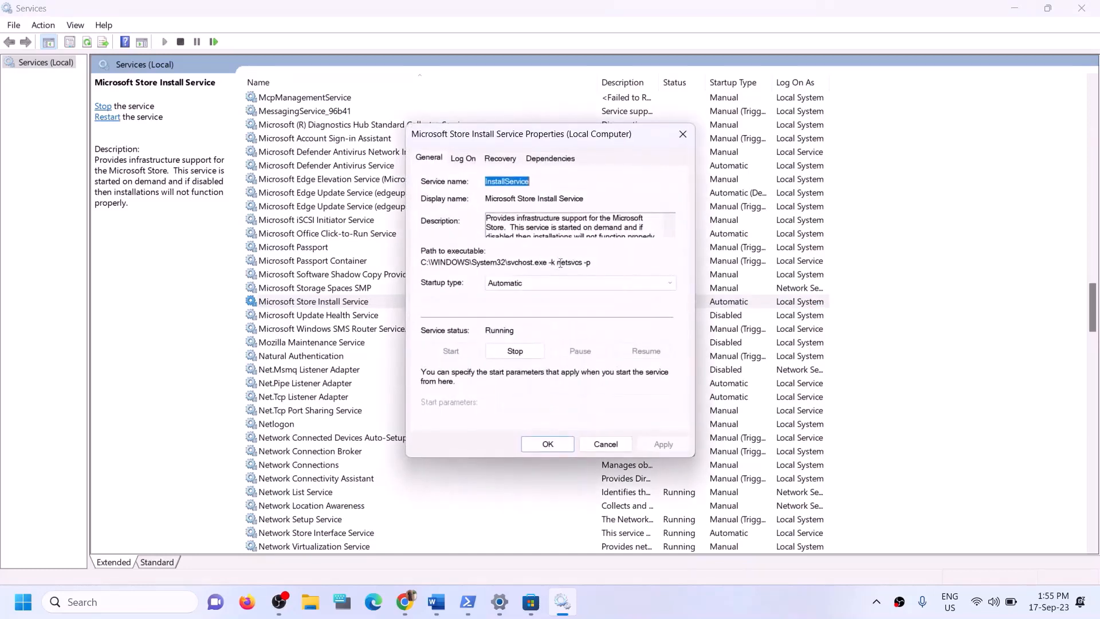
{"action": "left_click", "coordinate": [534, 283]}
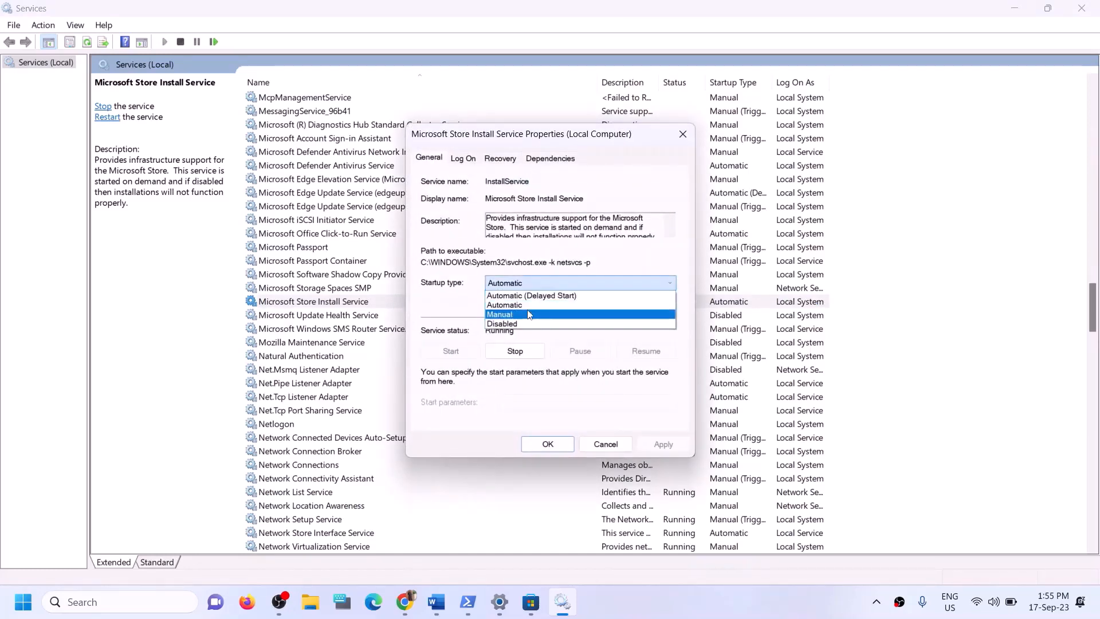
{"action": "left_click", "coordinate": [525, 307]}
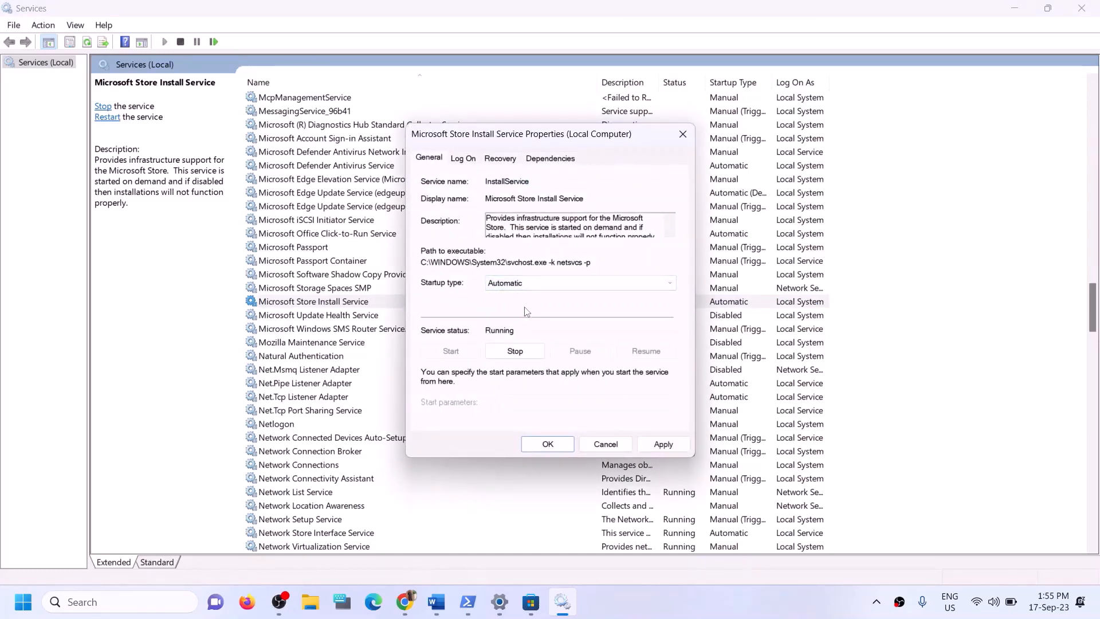
{"action": "left_click", "coordinate": [663, 444]}
{"action": "left_click", "coordinate": [547, 444]}
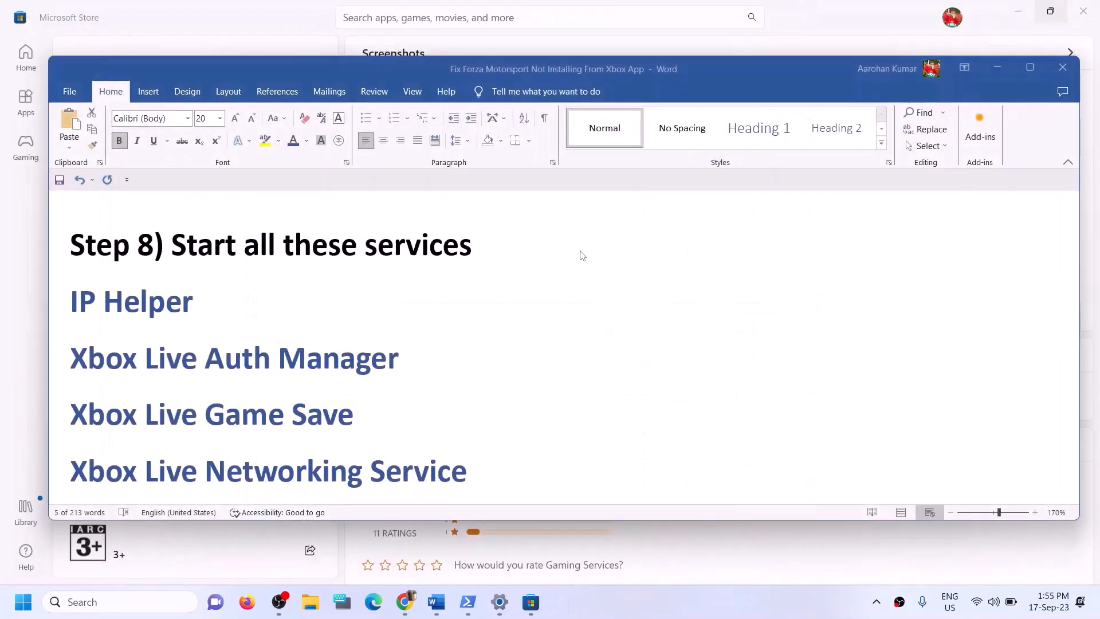
- Read the Word guide to Step 9, Update Windows, then switch to Settings
{"action": "left_click", "coordinate": [579, 257]}
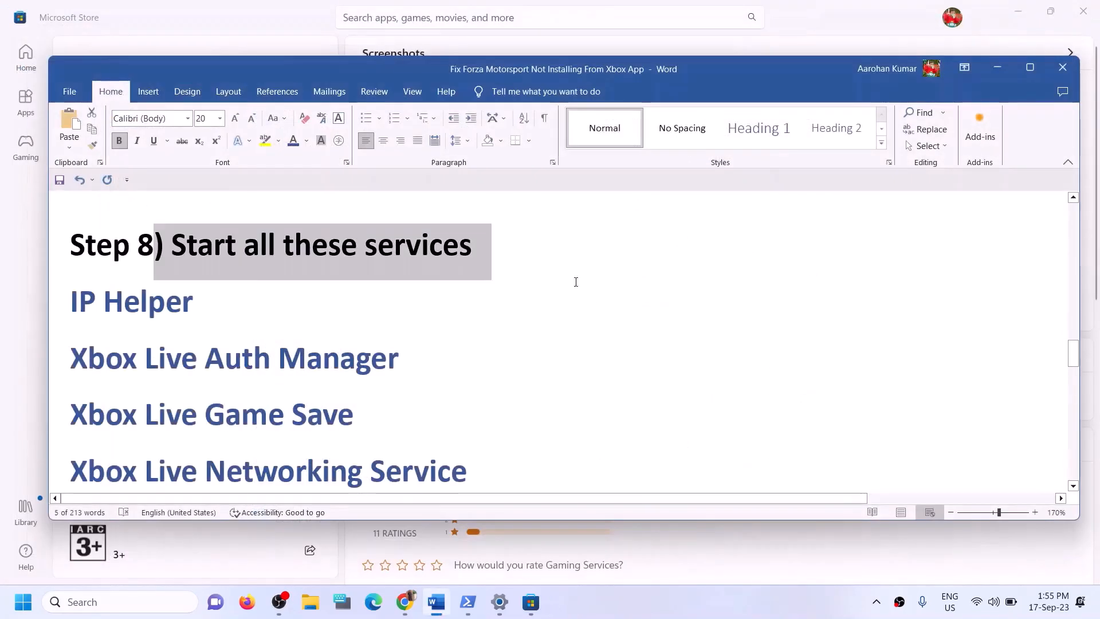
{"action": "scroll", "coordinate": [359, 323], "scroll_direction": "down", "scroll_amount": 7}
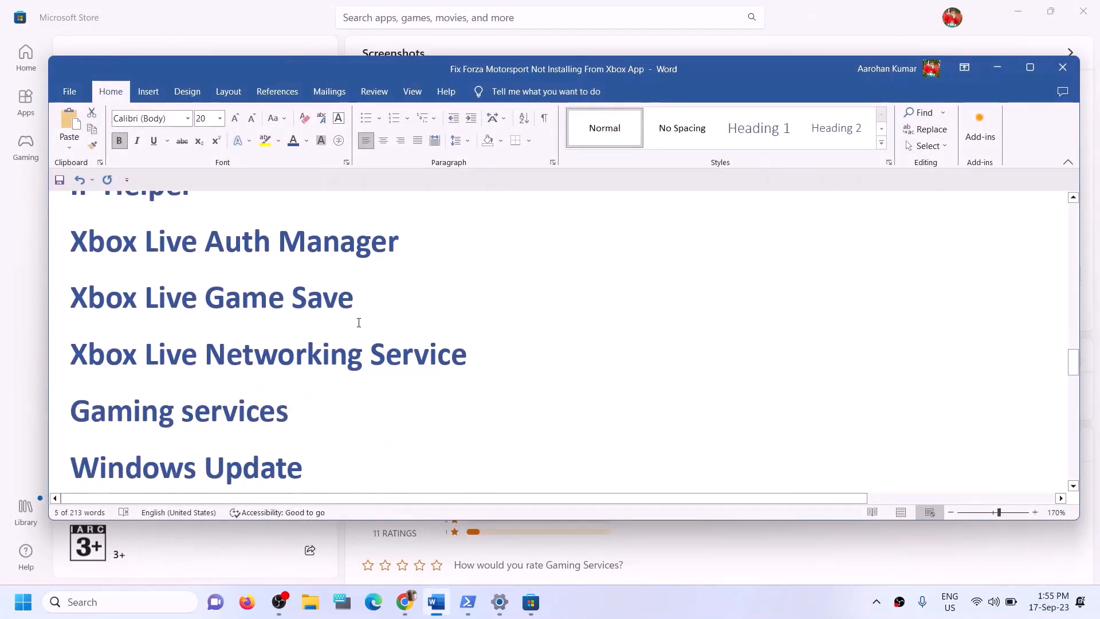
{"action": "scroll", "coordinate": [349, 337], "scroll_direction": "up", "scroll_amount": 1}
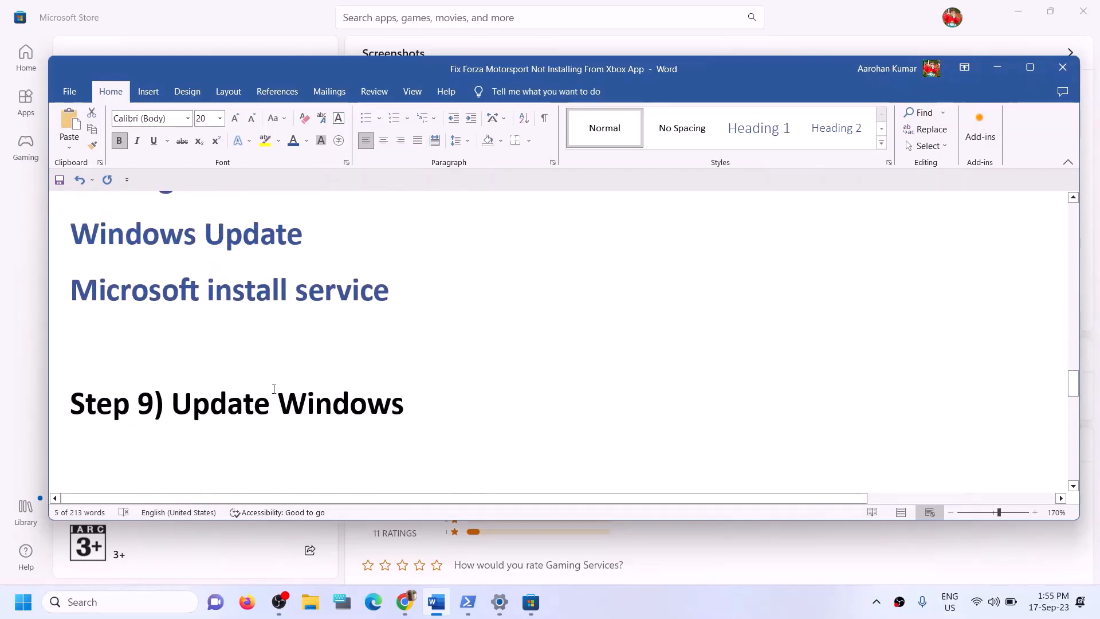
{"action": "left_click_drag", "start_coordinate": [172, 404], "coordinate": [424, 404]}
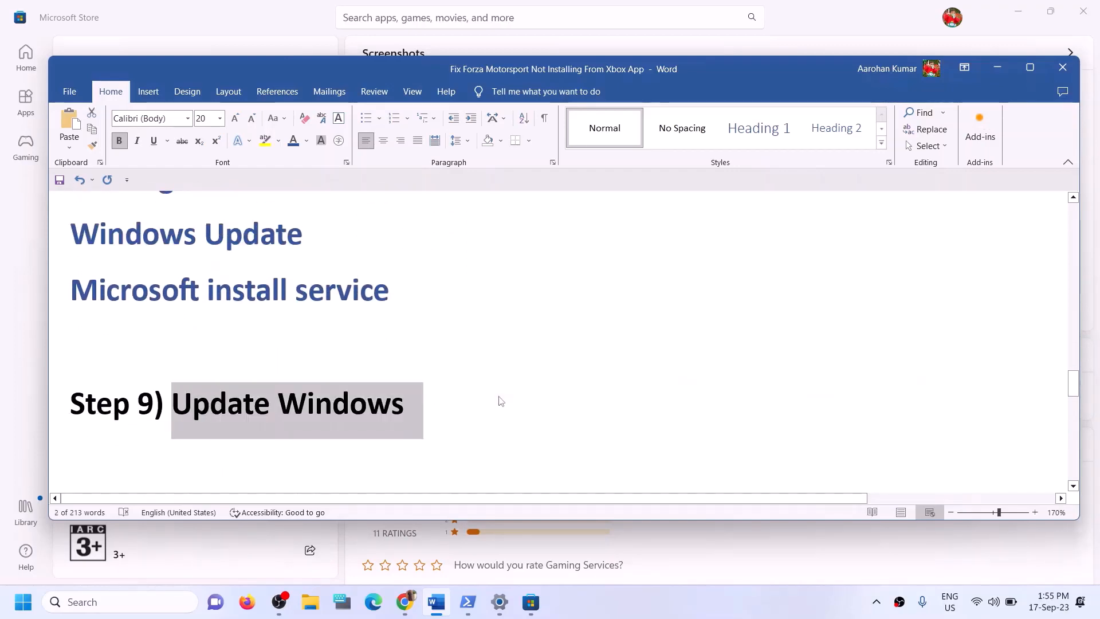
{"action": "key", "text": "alt+Tab"}
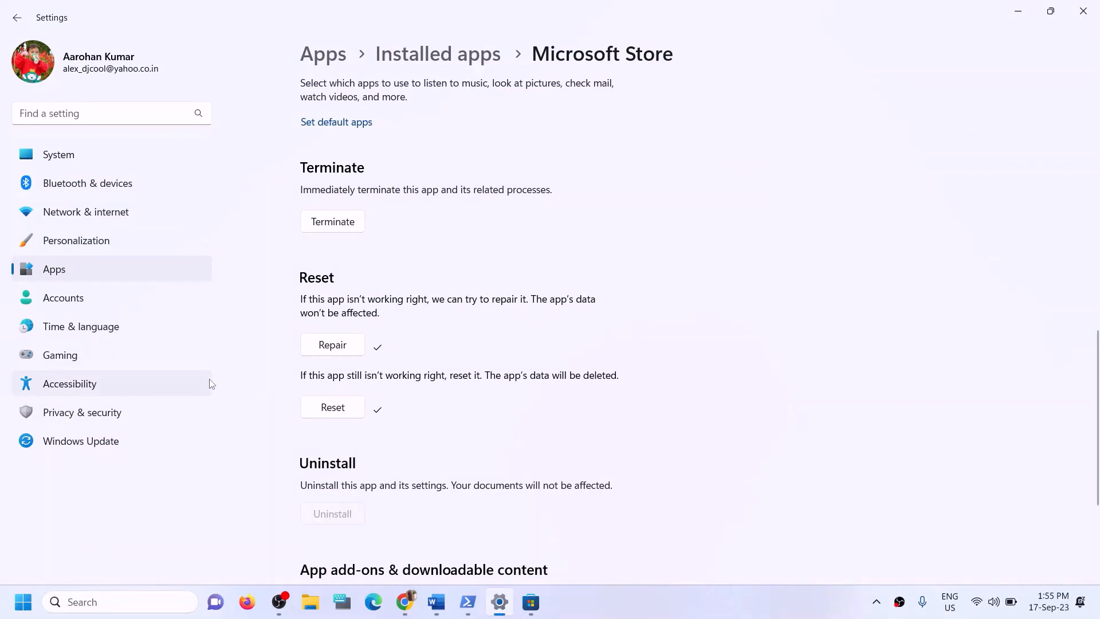
- Check for new updates on the Windows Update page, then close Settings
{"action": "left_click", "coordinate": [111, 442]}
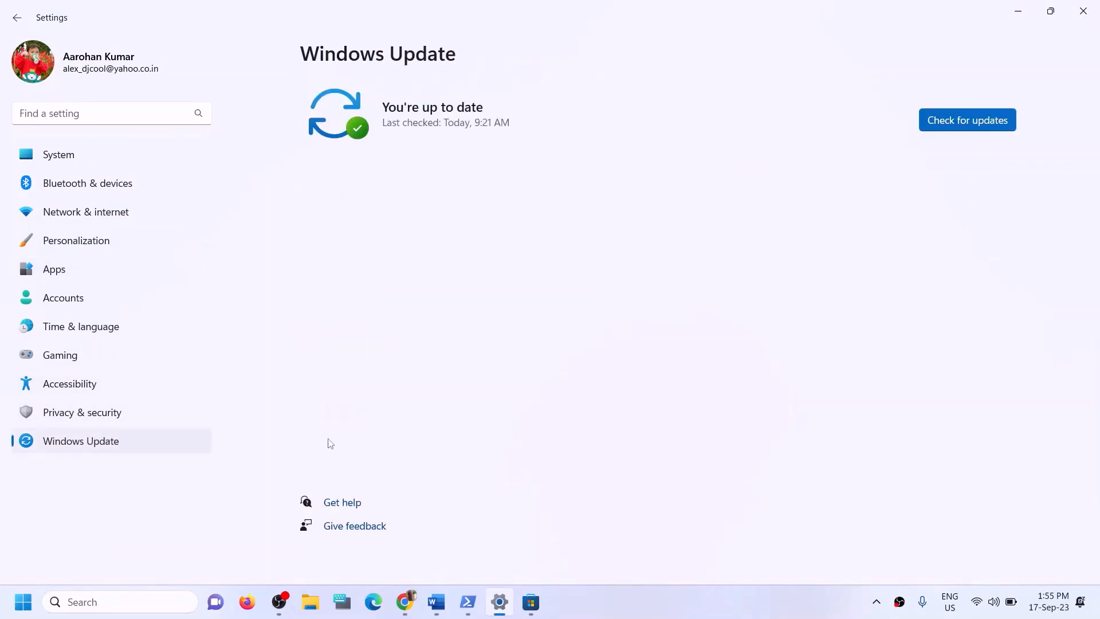
{"action": "left_click", "coordinate": [968, 122]}
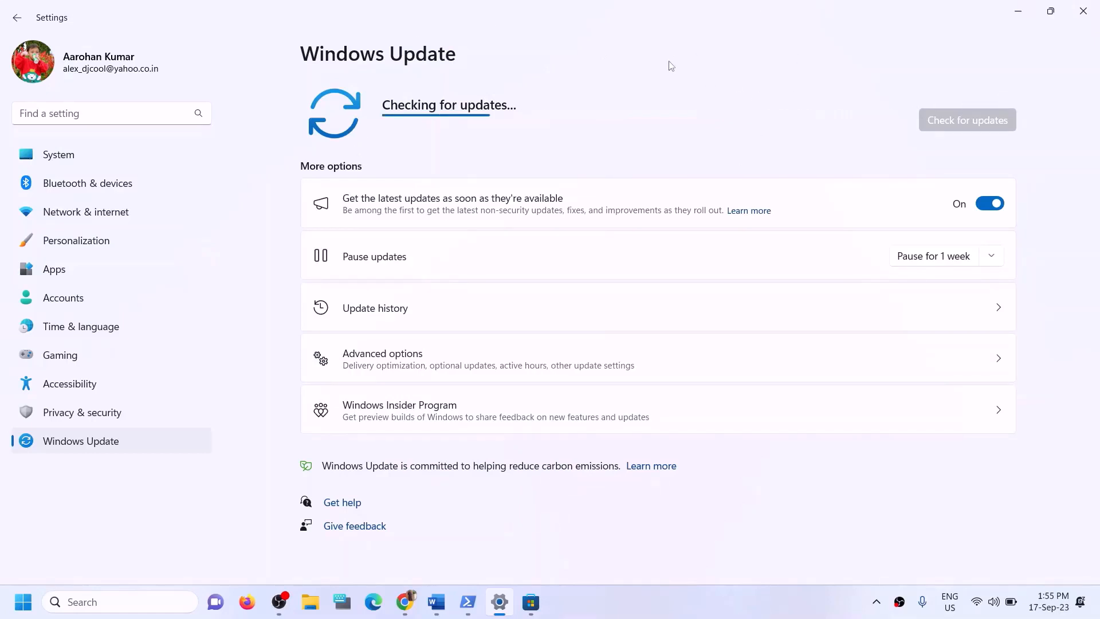
{"action": "left_click", "coordinate": [1087, 17]}
- Copy WSRESET from the guide's Step 10 and run it from Windows Search
{"action": "scroll", "coordinate": [319, 390], "scroll_direction": "down", "scroll_amount": 3}
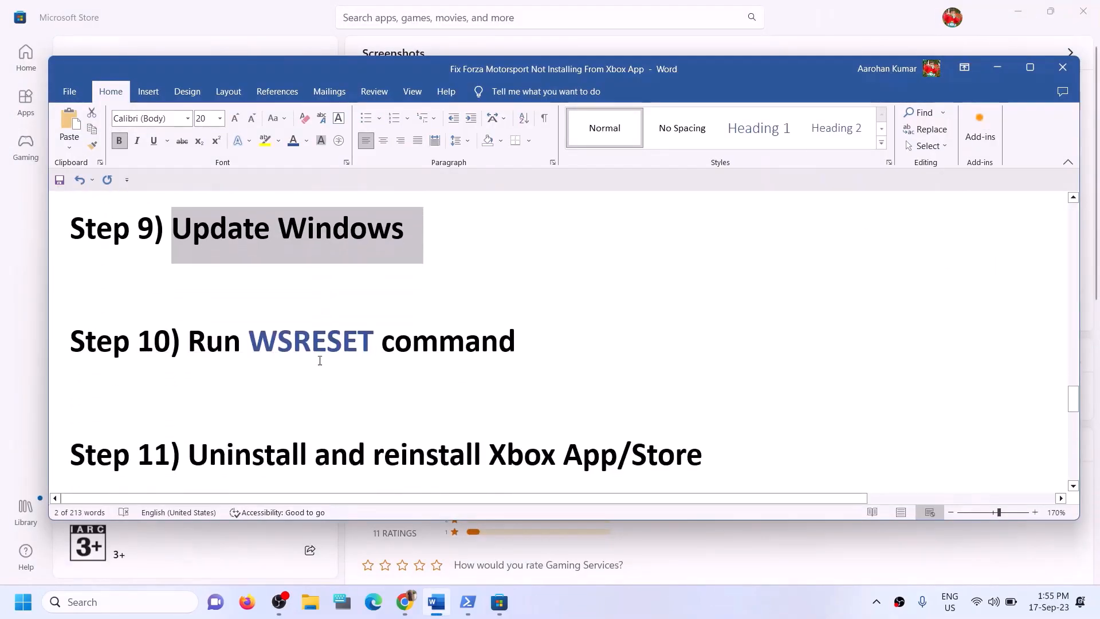
{"action": "scroll", "coordinate": [317, 342], "scroll_direction": "up", "scroll_amount": 1}
{"action": "double_click", "coordinate": [317, 400]}
{"action": "key", "text": "ctrl+c"}
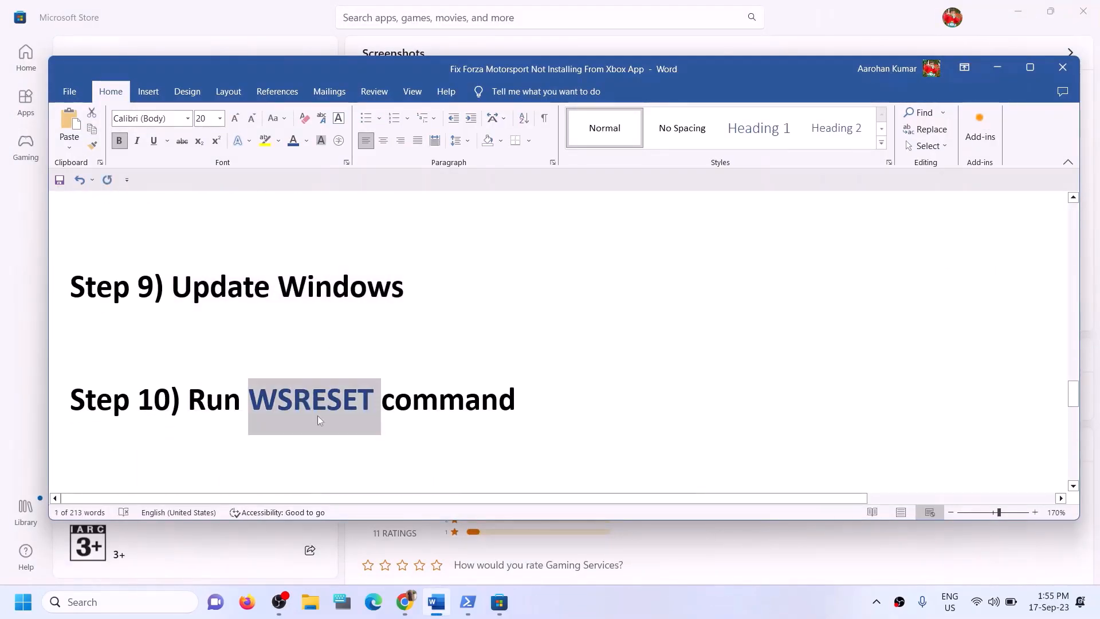
{"action": "left_click", "coordinate": [149, 611]}
{"action": "key", "text": "ctrl+v"}
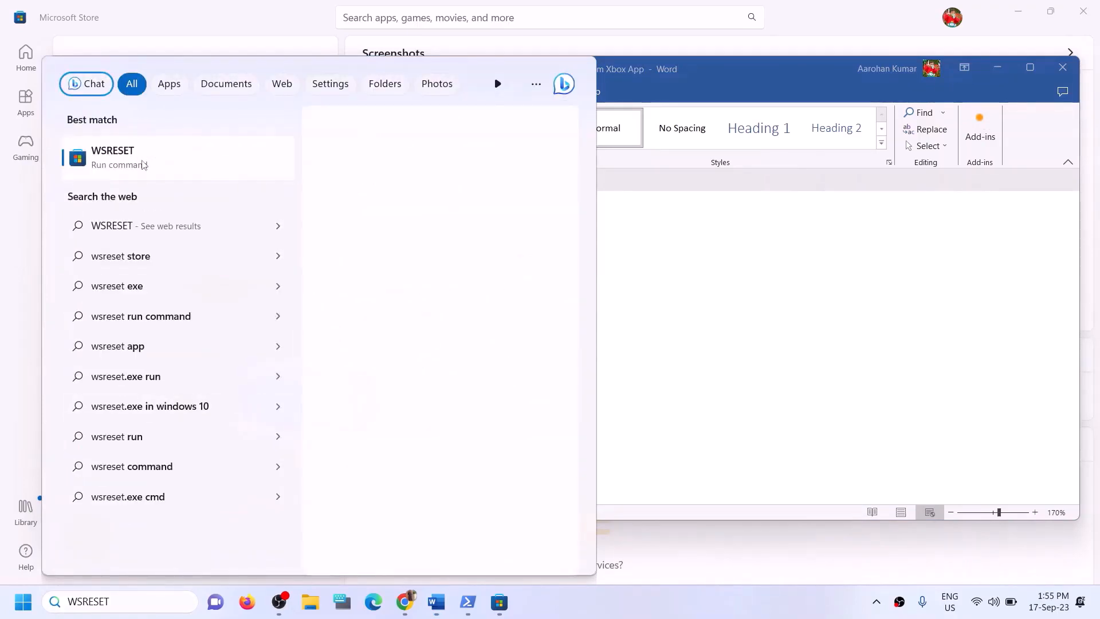
{"action": "key", "text": "Return"}
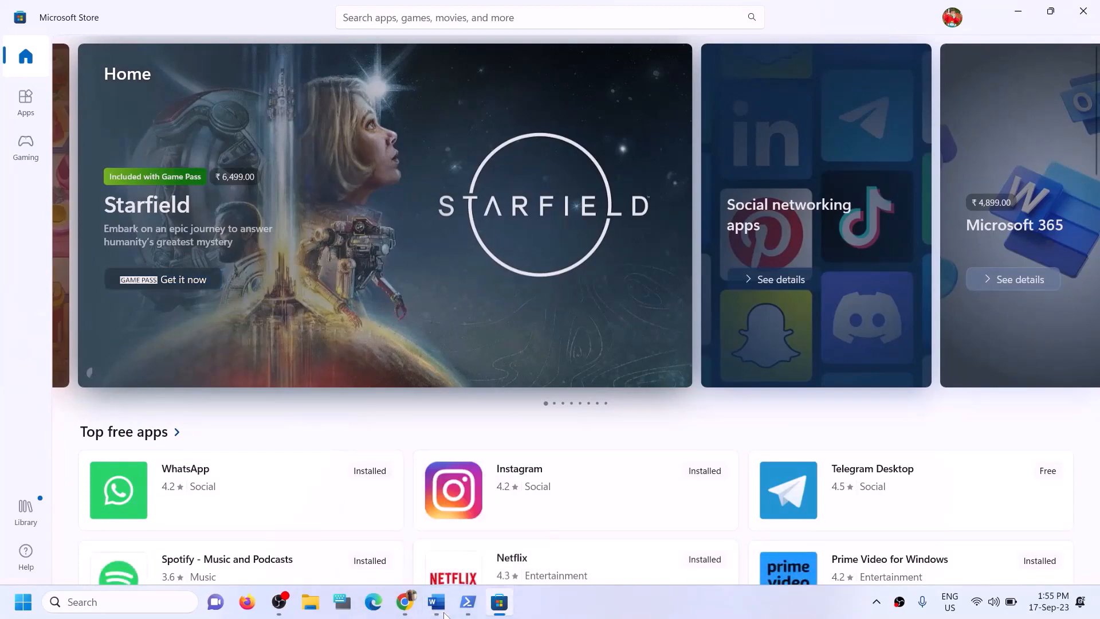
- Scroll the Word guide to Step 11, Uninstall and reinstall Xbox App/Store
{"action": "left_click", "coordinate": [441, 609]}
{"action": "scroll", "coordinate": [312, 414], "scroll_direction": "down", "scroll_amount": 4}
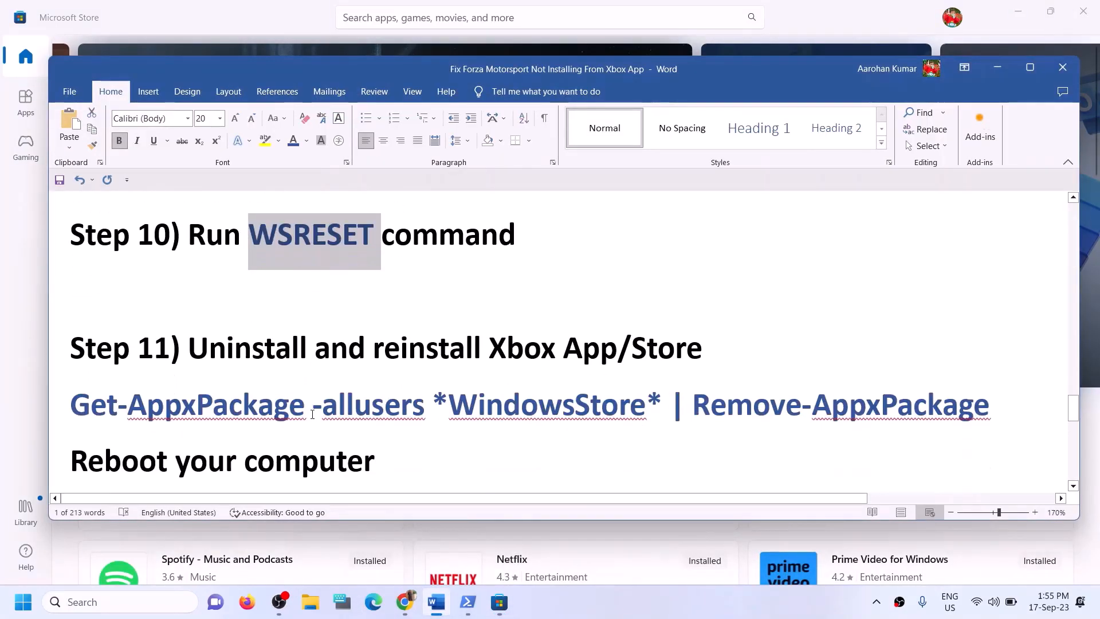
{"action": "left_click_drag", "start_coordinate": [375, 281], "coordinate": [742, 282]}
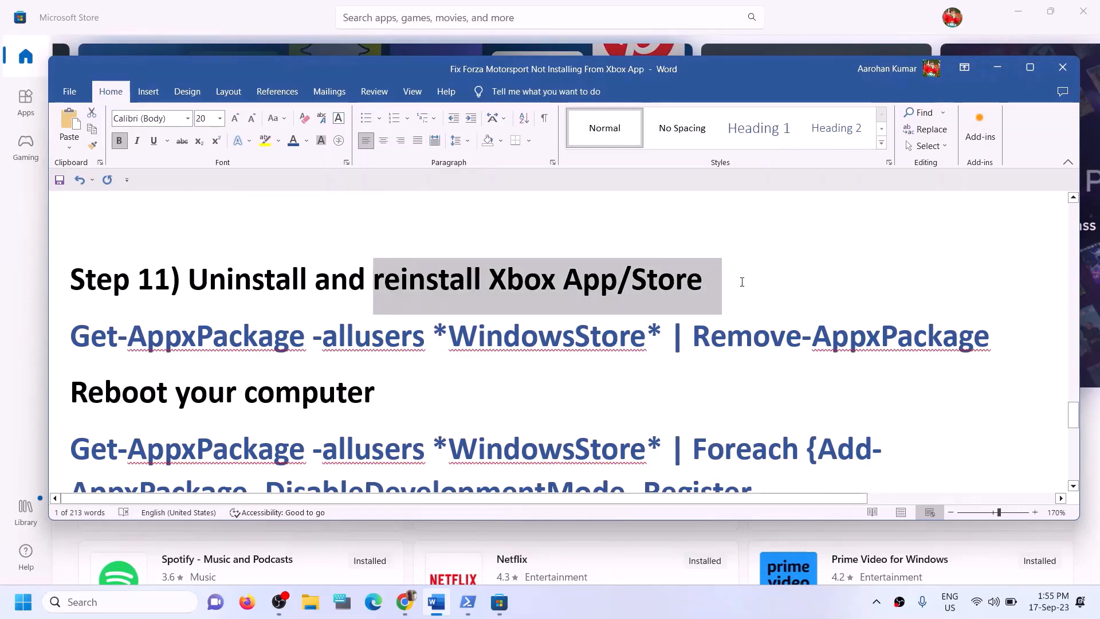
{"action": "left_click", "coordinate": [129, 342]}
{"action": "scroll", "coordinate": [510, 368], "scroll_direction": "down", "scroll_amount": 1}
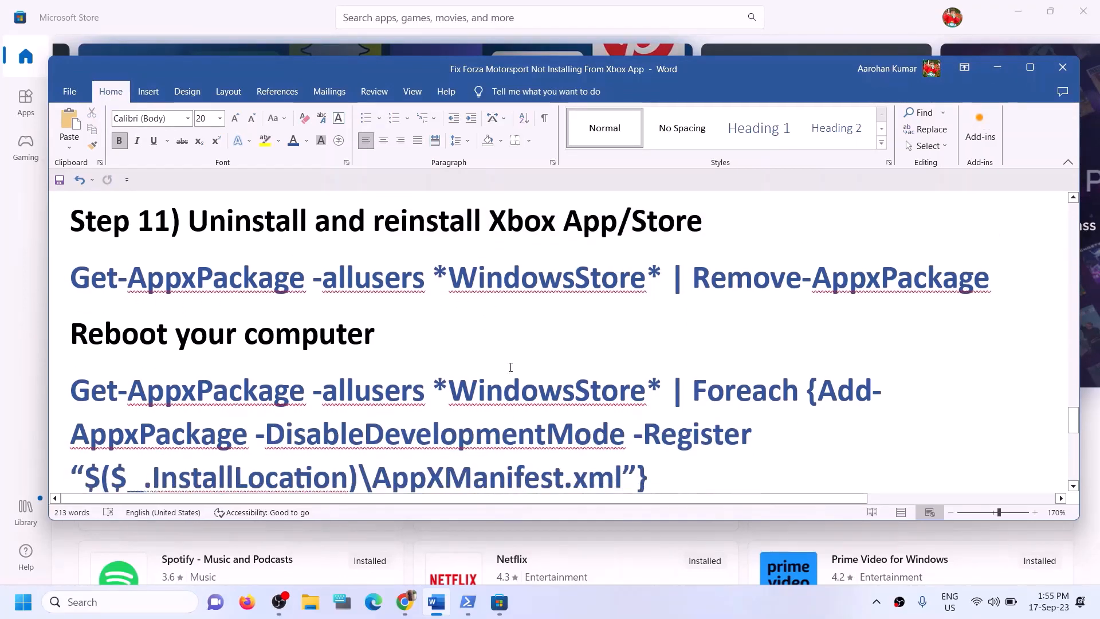
{"action": "scroll", "coordinate": [511, 367], "scroll_direction": "up", "scroll_amount": 1}
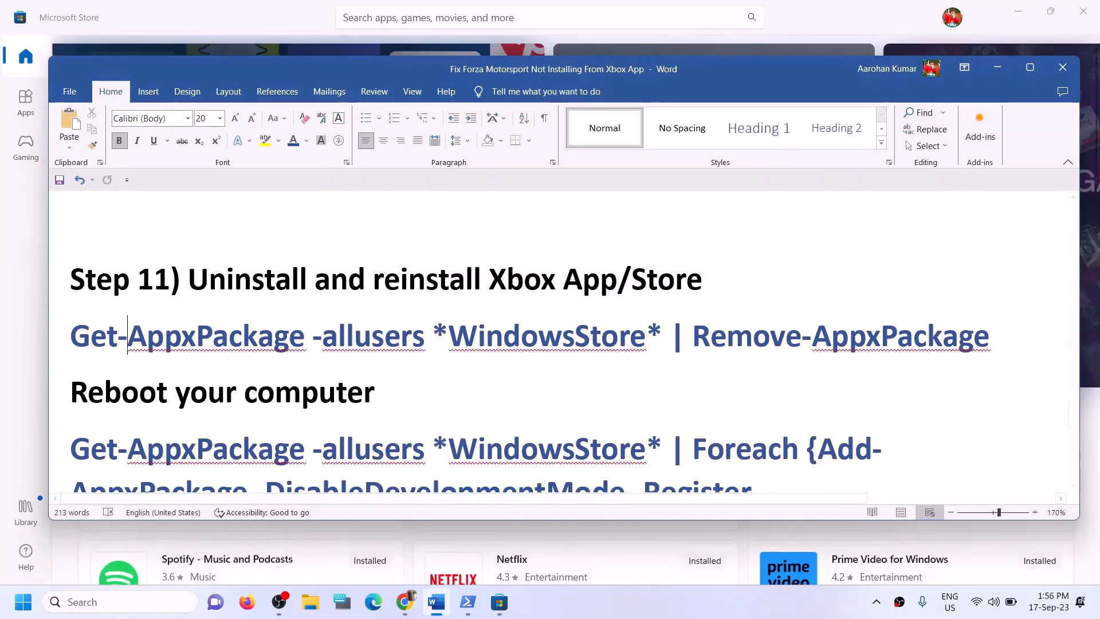
- Uninstall the Xbox app via Windows Search, then select the Remove-AppxPackage command line
{"action": "left_click", "coordinate": [111, 602]}
{"action": "type", "text": "xbo"}
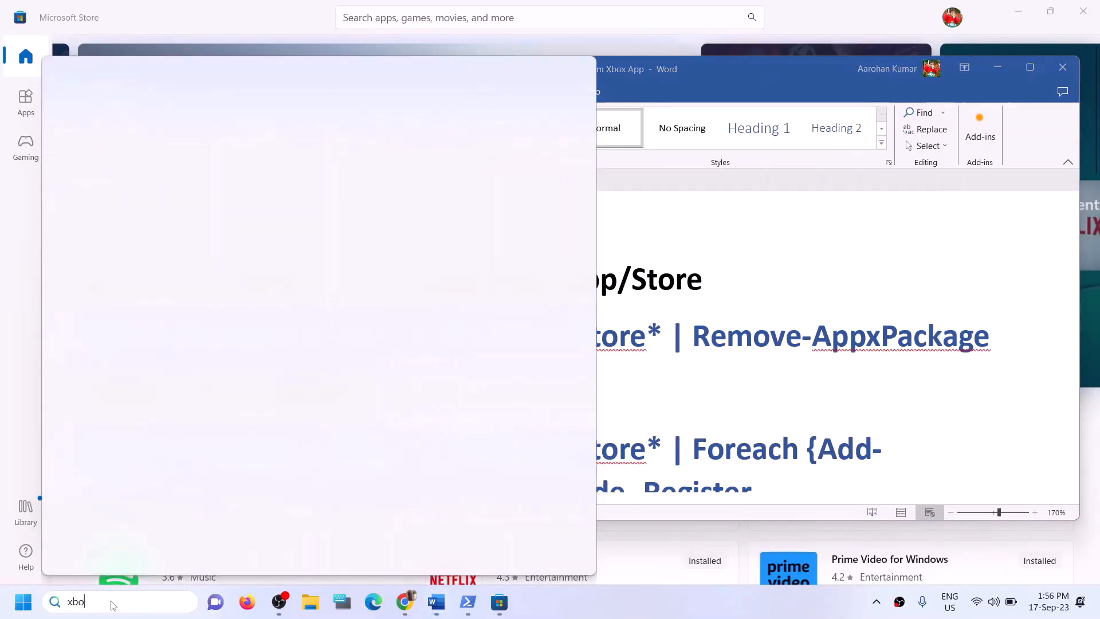
{"action": "type", "text": "x"}
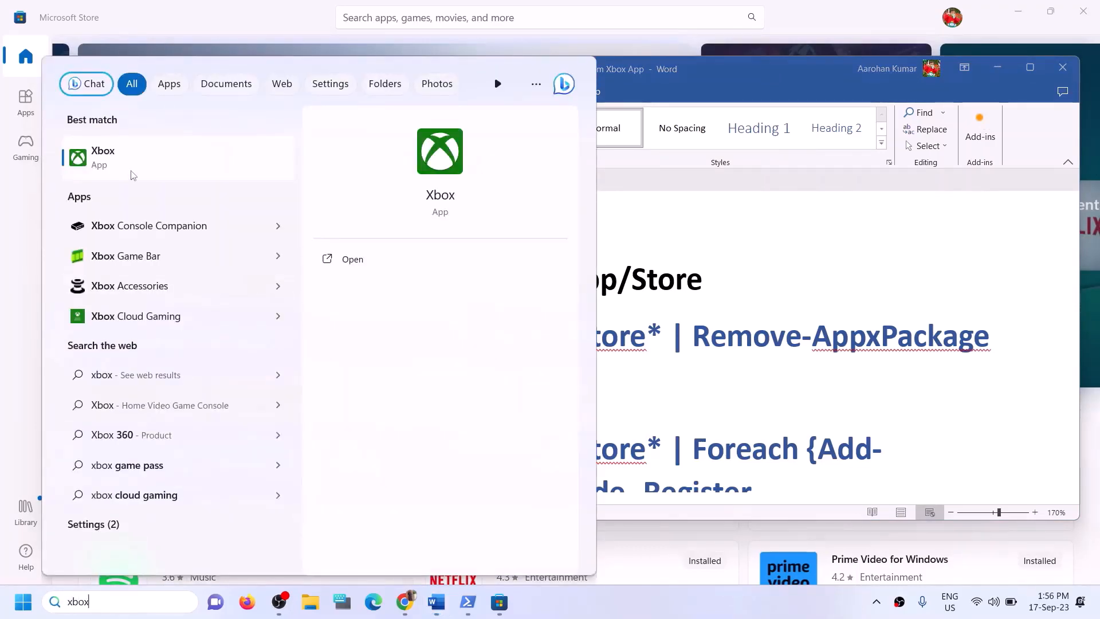
{"action": "right_click", "coordinate": [134, 174]}
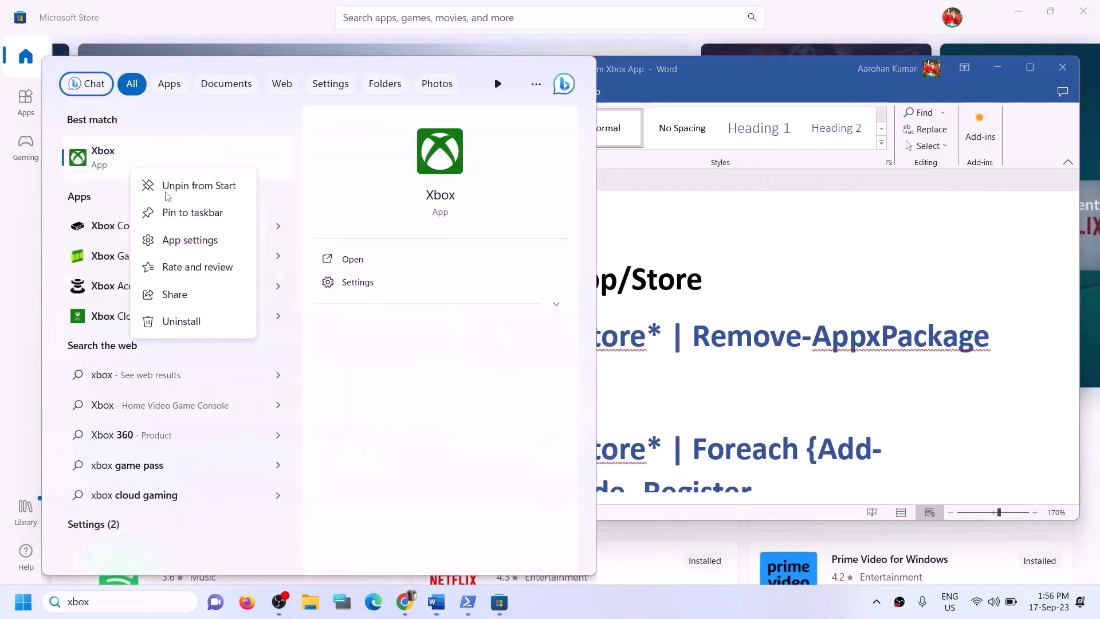
{"action": "left_click", "coordinate": [195, 322]}
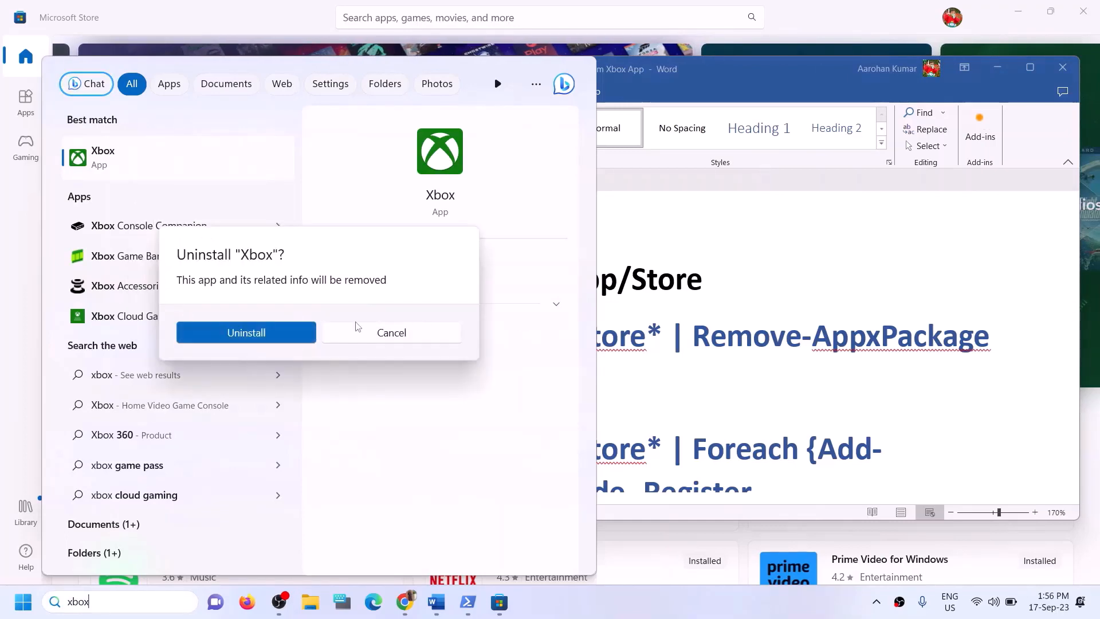
{"action": "left_click", "coordinate": [234, 337]}
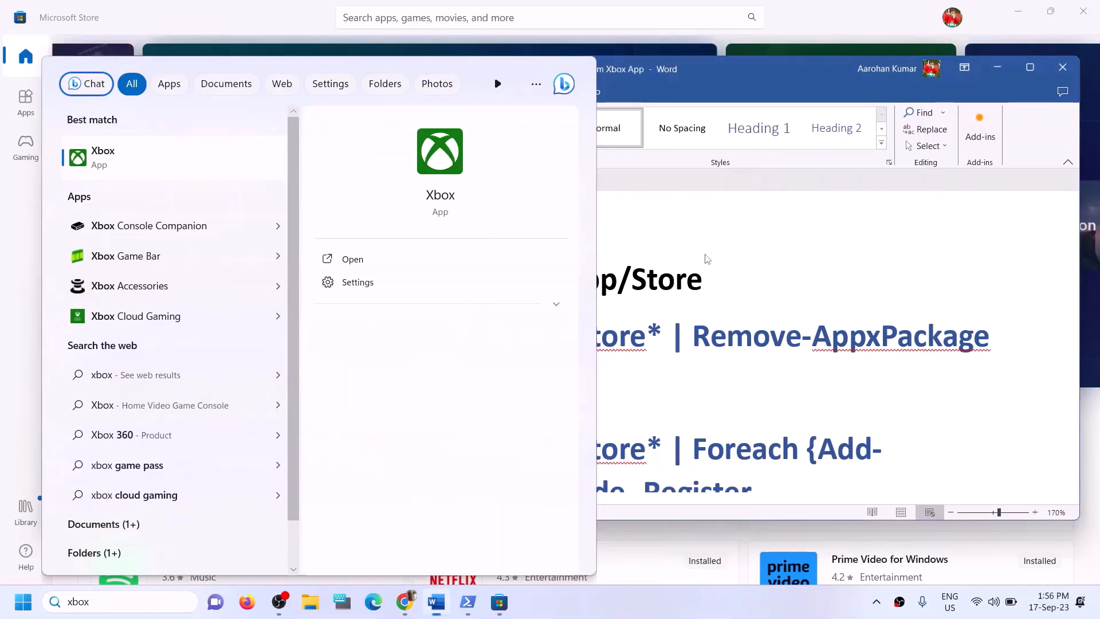
{"action": "left_click", "coordinate": [659, 276]}
{"action": "left_click_drag", "start_coordinate": [1009, 342], "coordinate": [125, 341]}
- Copy the Remove-AppxPackage command and paste it into an administrator Windows PowerShell
{"action": "right_click", "coordinate": [125, 340]}
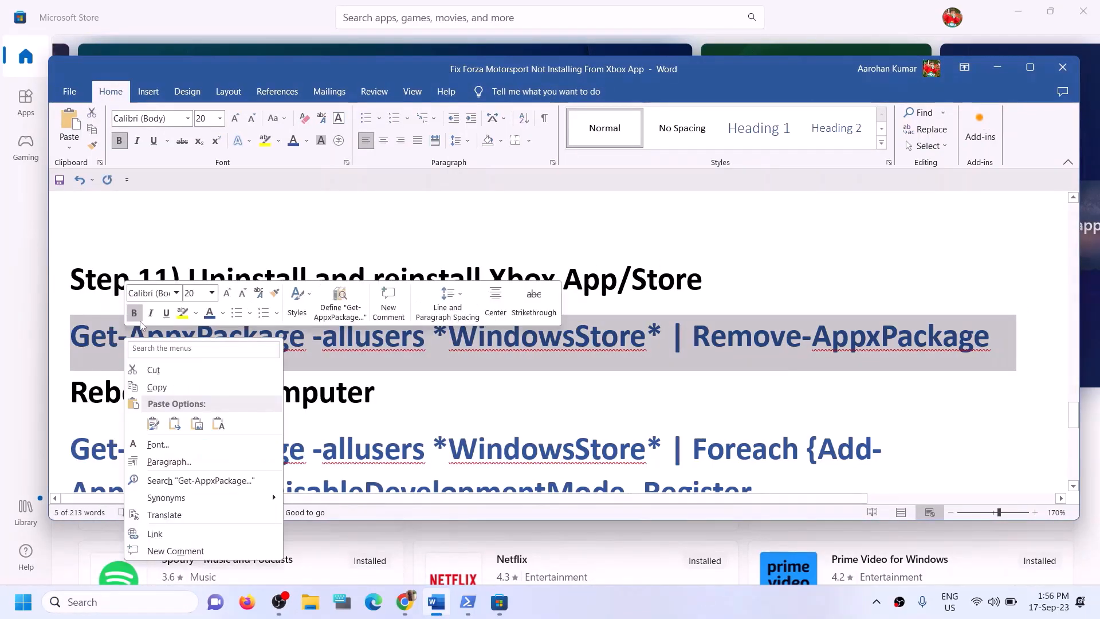
{"action": "left_click", "coordinate": [169, 387]}
{"action": "left_click", "coordinate": [149, 609]}
{"action": "type", "text": "po"}
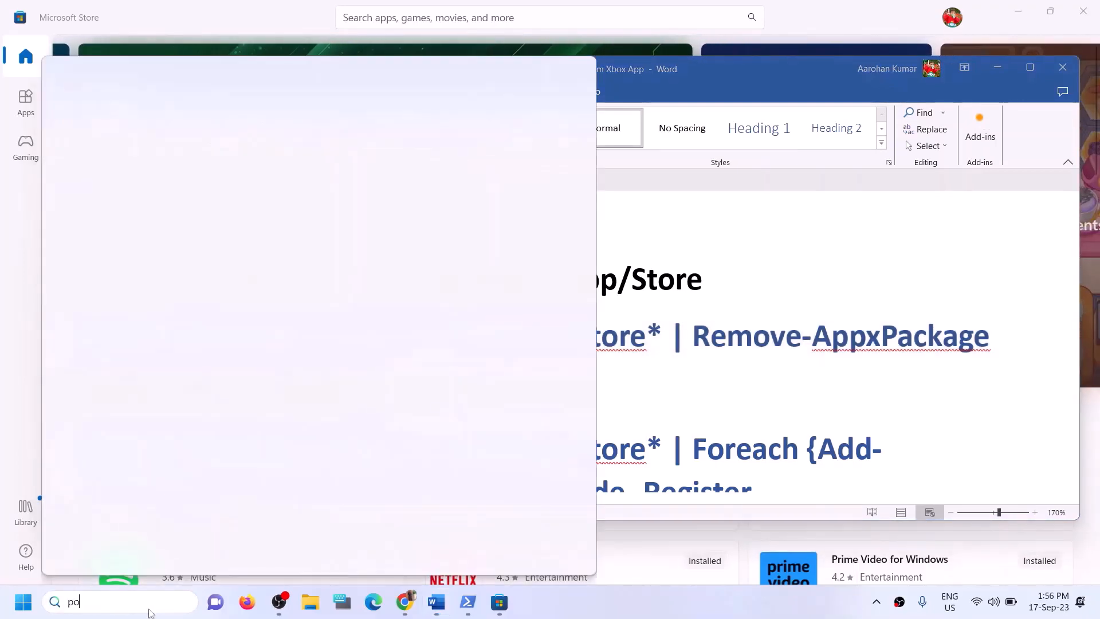
{"action": "type", "text": "wershell"}
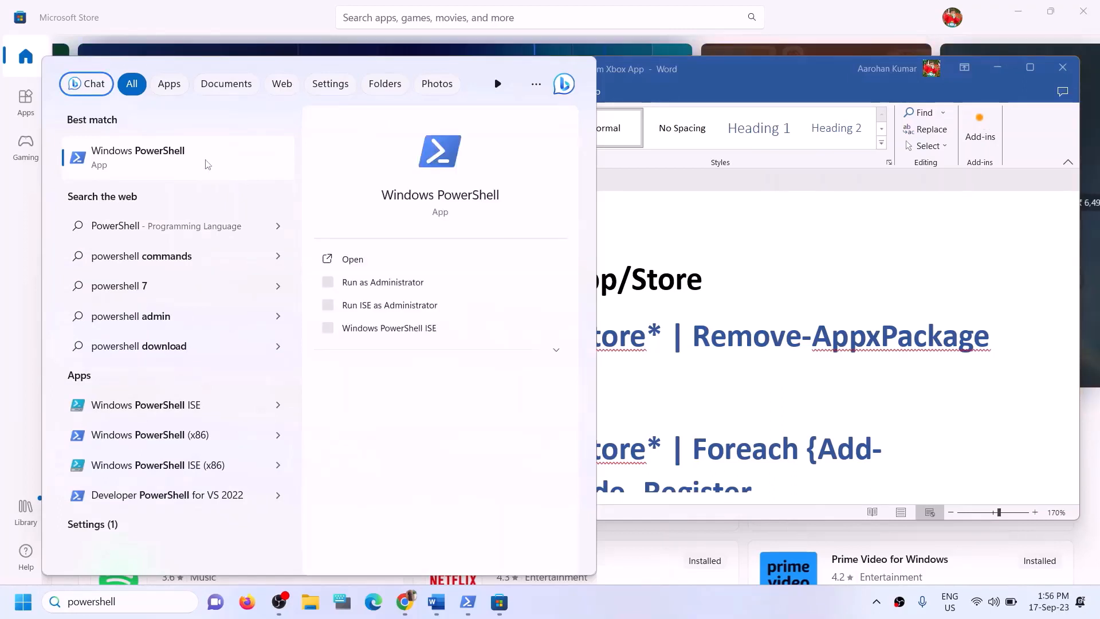
{"action": "right_click", "coordinate": [207, 164]}
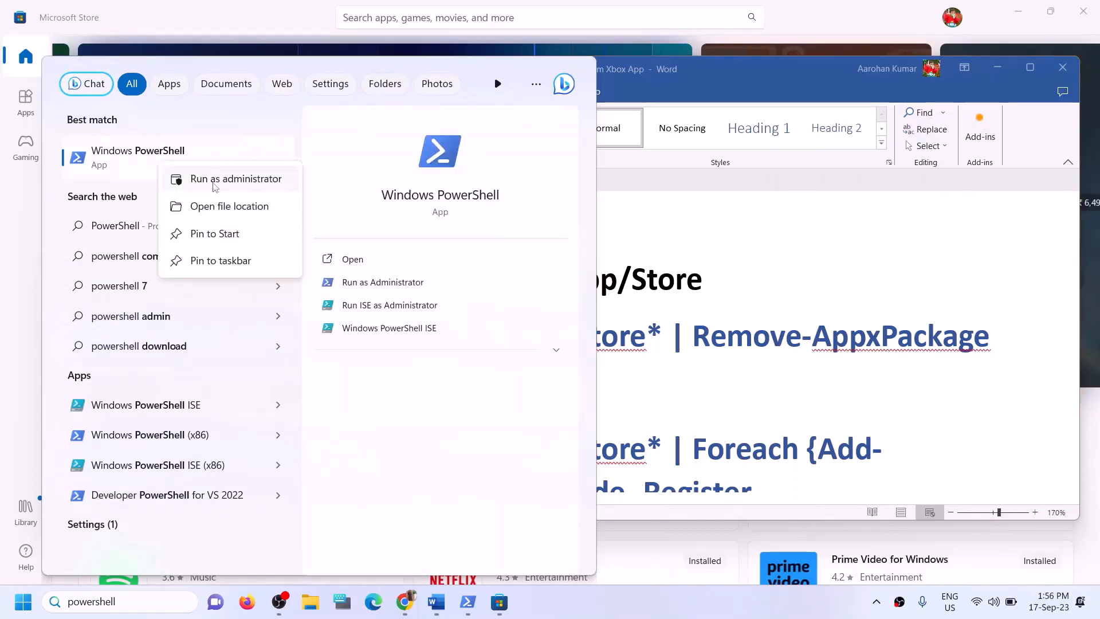
{"action": "left_click", "coordinate": [215, 181]}
{"action": "left_click", "coordinate": [214, 179]}
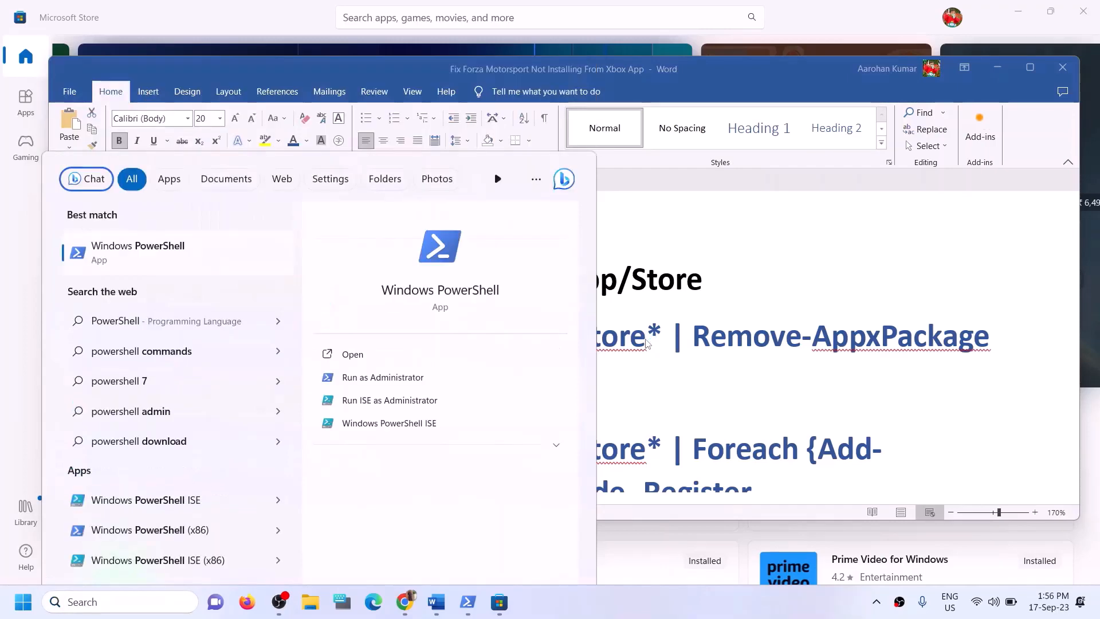
{"action": "left_click", "coordinate": [484, 417]}
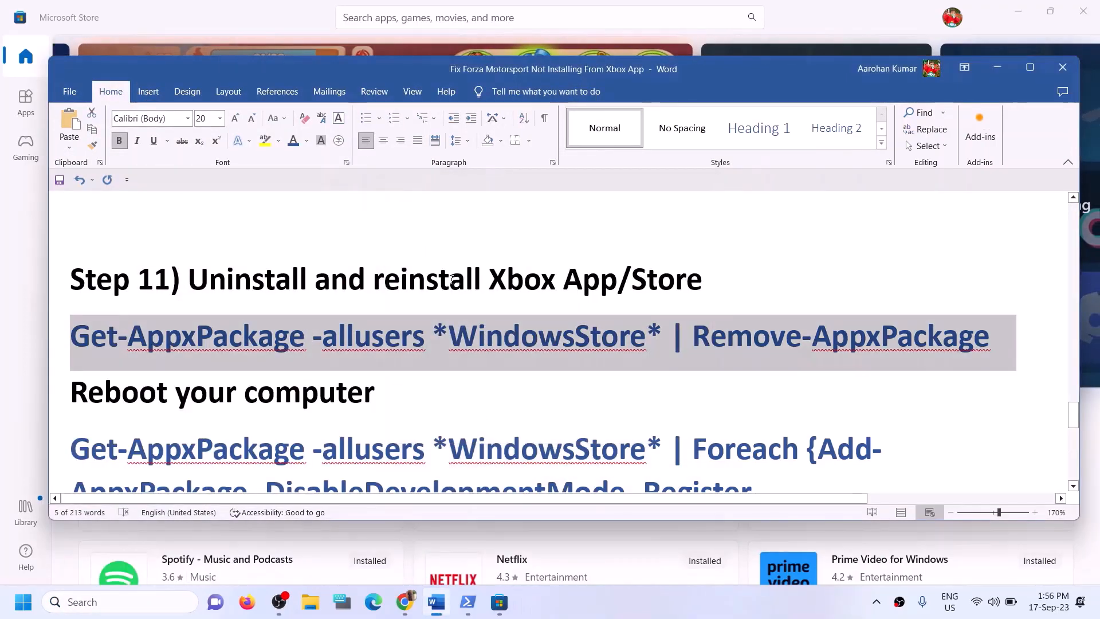
{"action": "key", "text": "ctrl+v"}
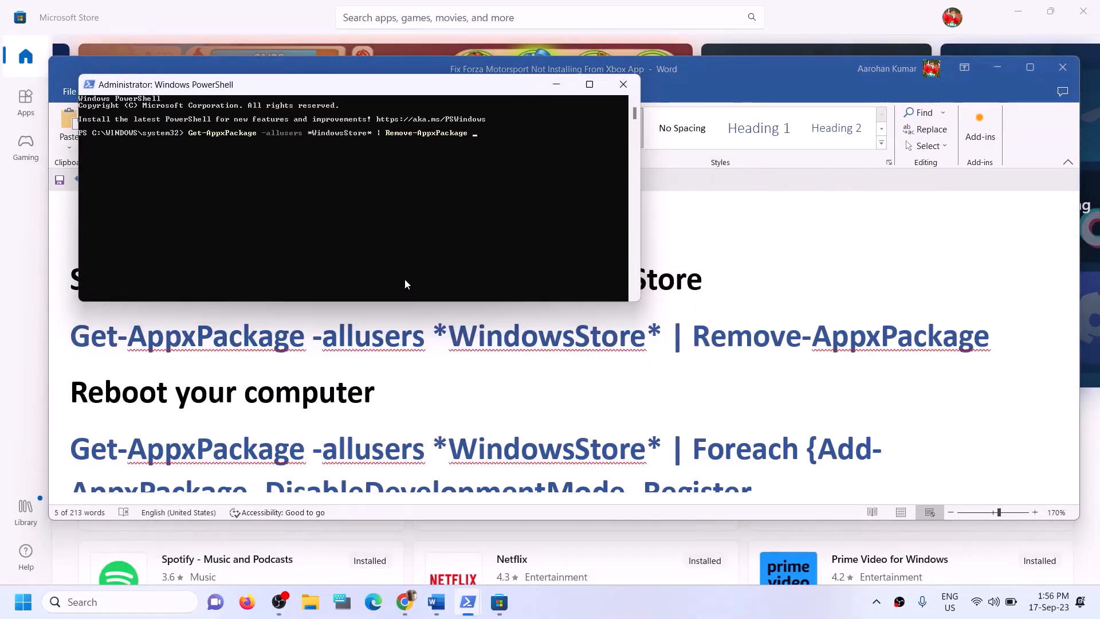
- Run Get-AppxPackage -allusers *WindowsStore* | Remove-AppxPackage to remove the Store package
{"action": "key", "text": "Return"}
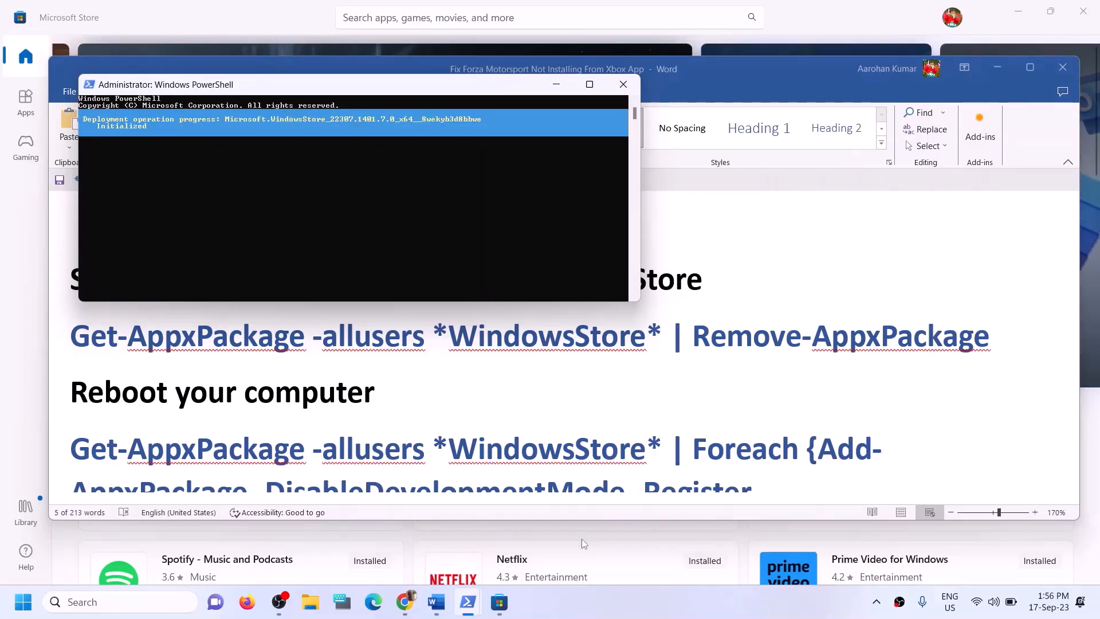
{"action": "left_click", "coordinate": [238, 14]}
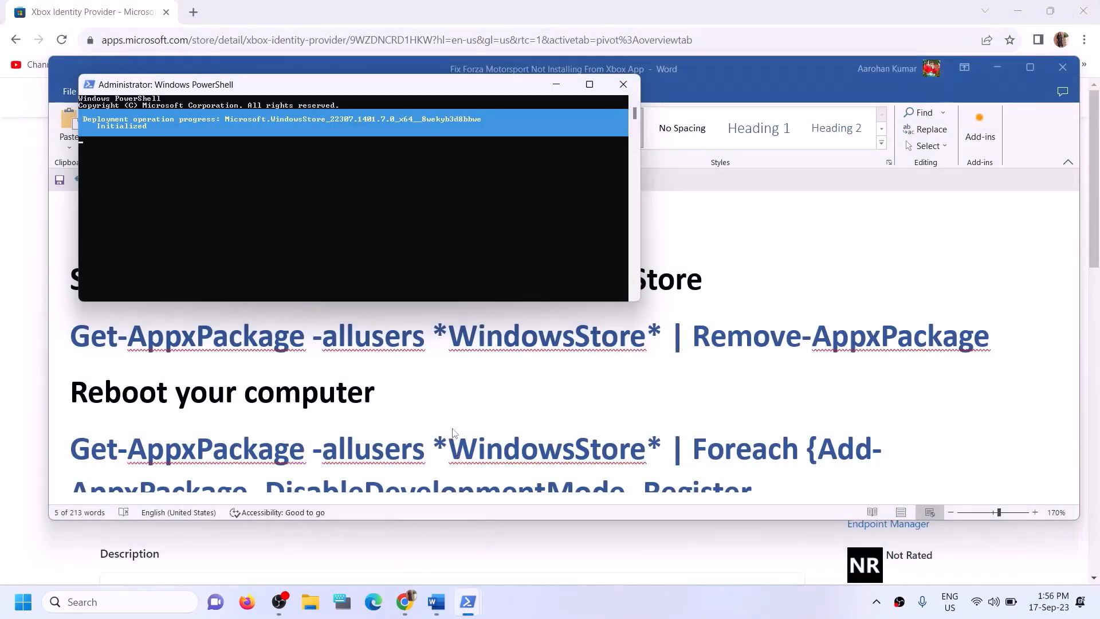
{"action": "left_click", "coordinate": [426, 387]}
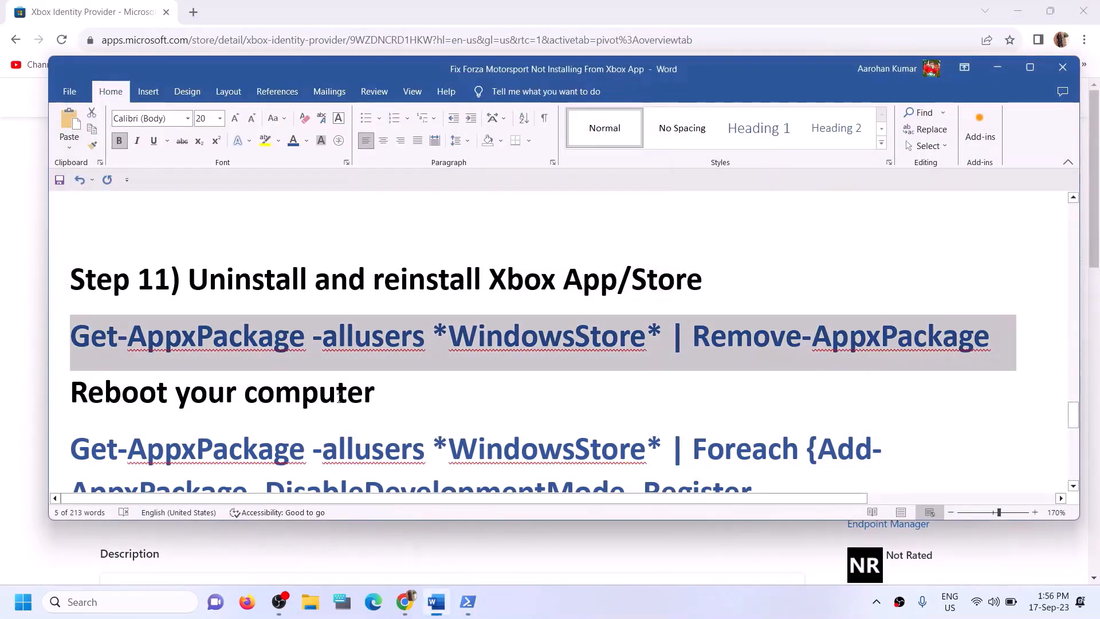
- Select the Foreach re-register command in the Word notes and return to administrator PowerShell
{"action": "scroll", "coordinate": [107, 349], "scroll_direction": "down", "scroll_amount": 1}
{"action": "left_click_drag", "start_coordinate": [107, 348], "coordinate": [405, 332]}
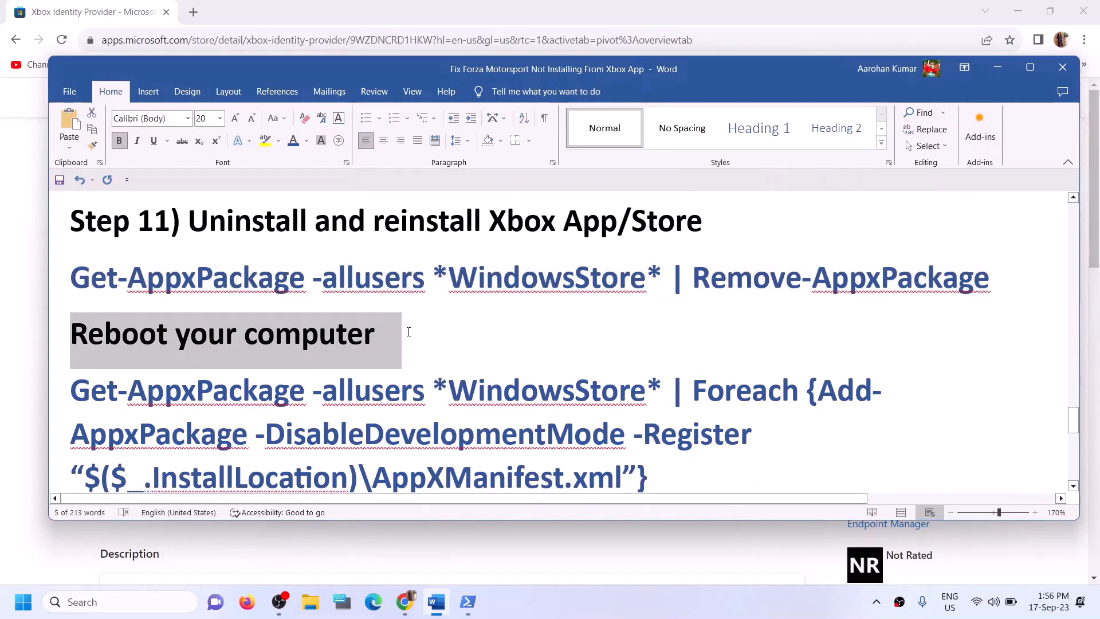
{"action": "scroll", "coordinate": [664, 422], "scroll_direction": "down", "scroll_amount": 1}
{"action": "left_click_drag", "start_coordinate": [664, 422], "coordinate": [102, 343]}
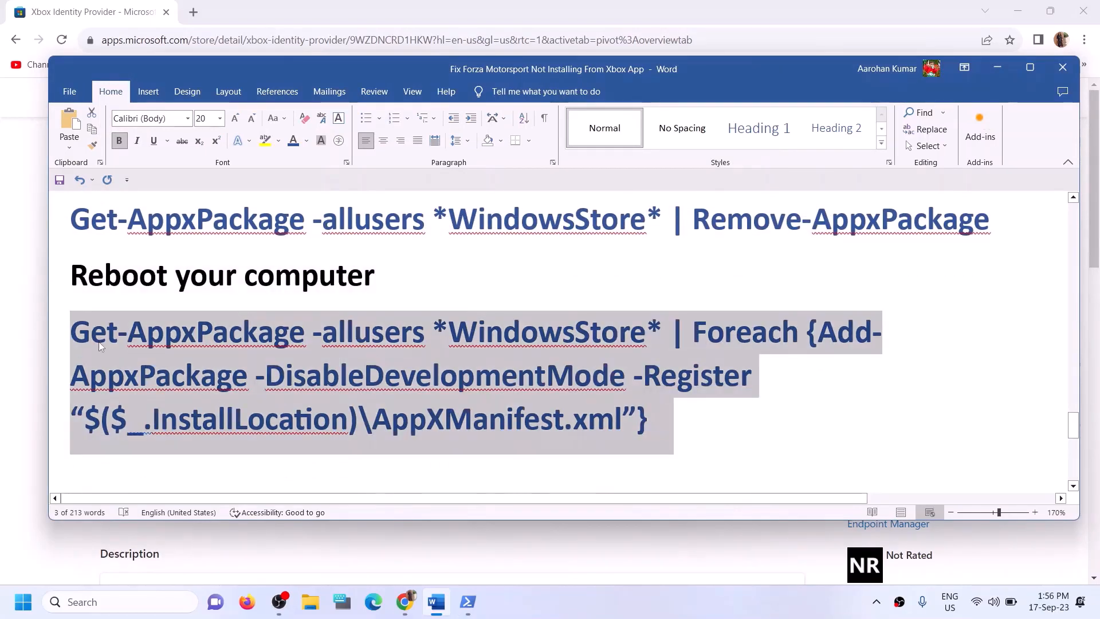
{"action": "mouse_move", "coordinate": [469, 603]}
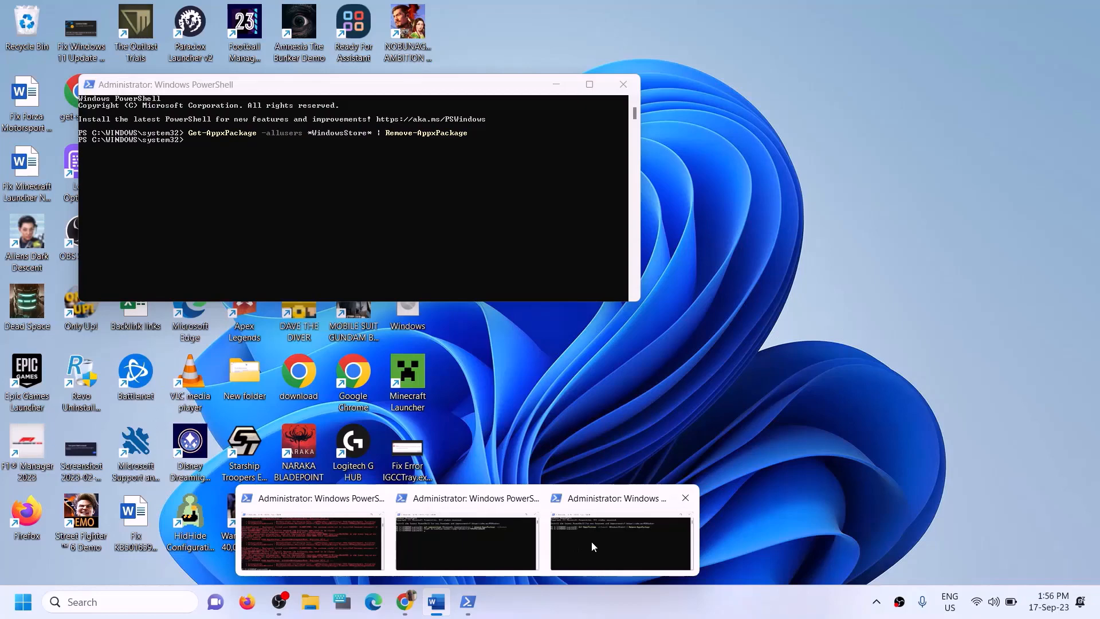
{"action": "left_click", "coordinate": [591, 541]}
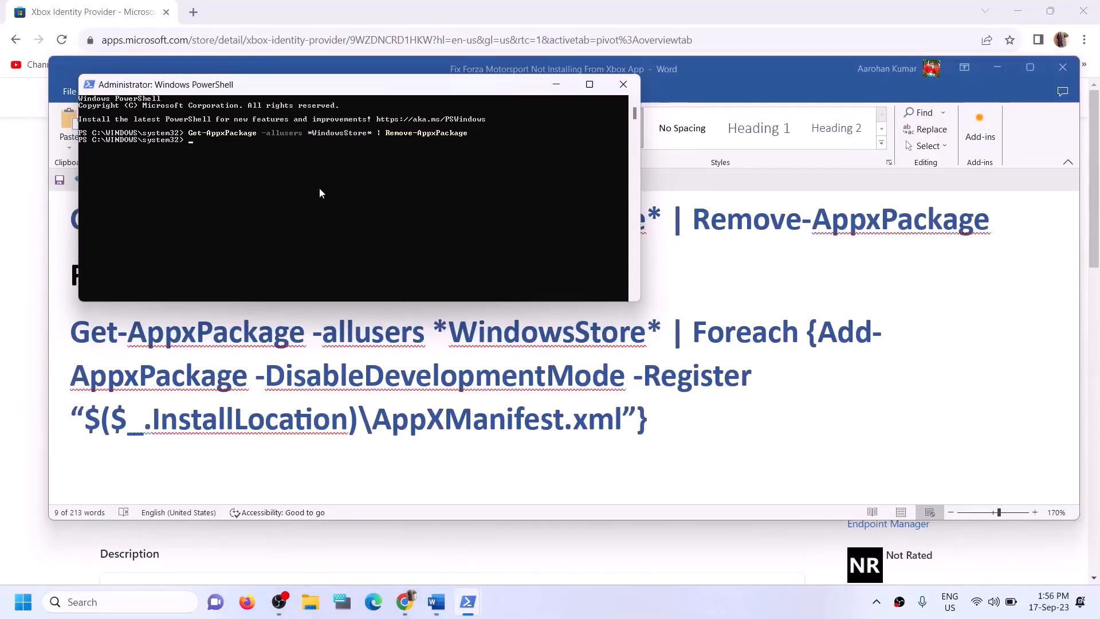
{"action": "left_click", "coordinate": [635, 381]}
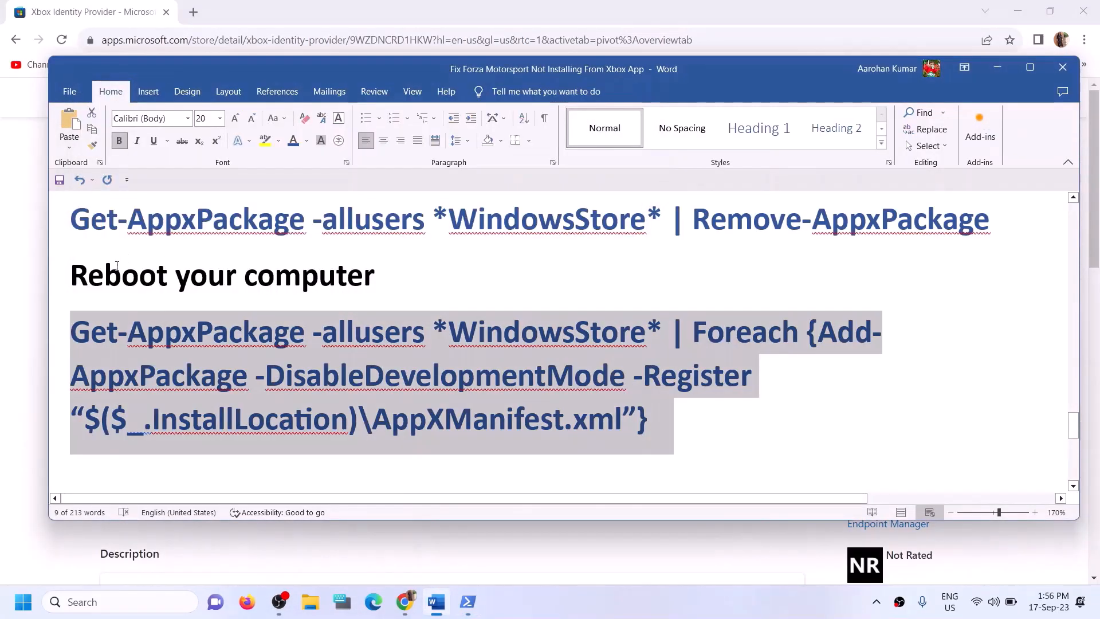
{"action": "left_click_drag", "start_coordinate": [117, 277], "coordinate": [382, 280]}
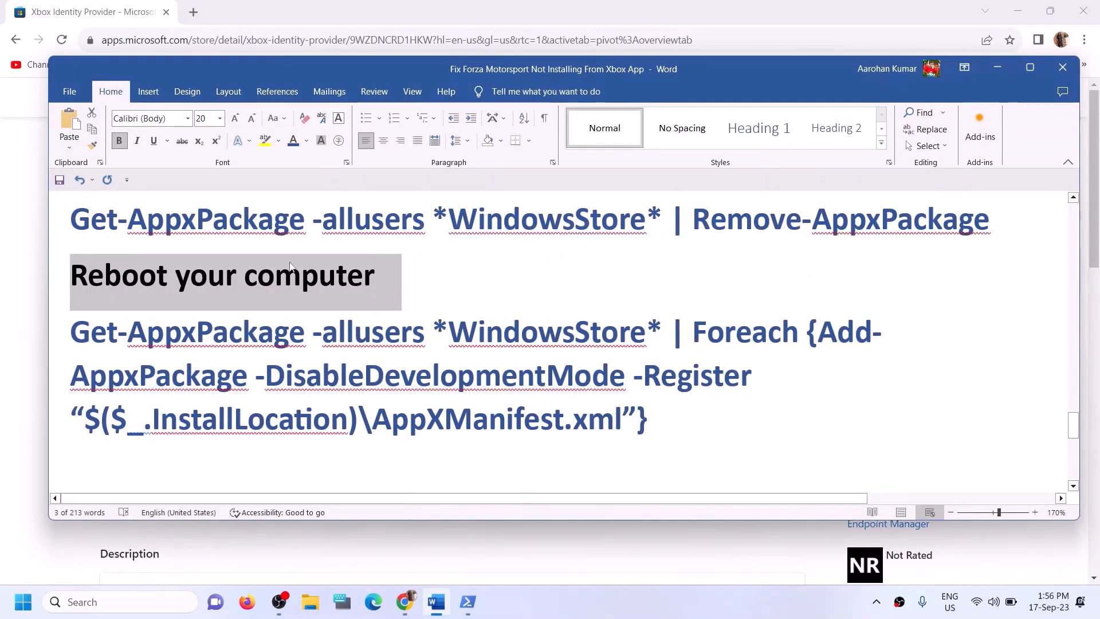
{"action": "left_click", "coordinate": [469, 605]}
{"action": "left_click", "coordinate": [609, 550]}
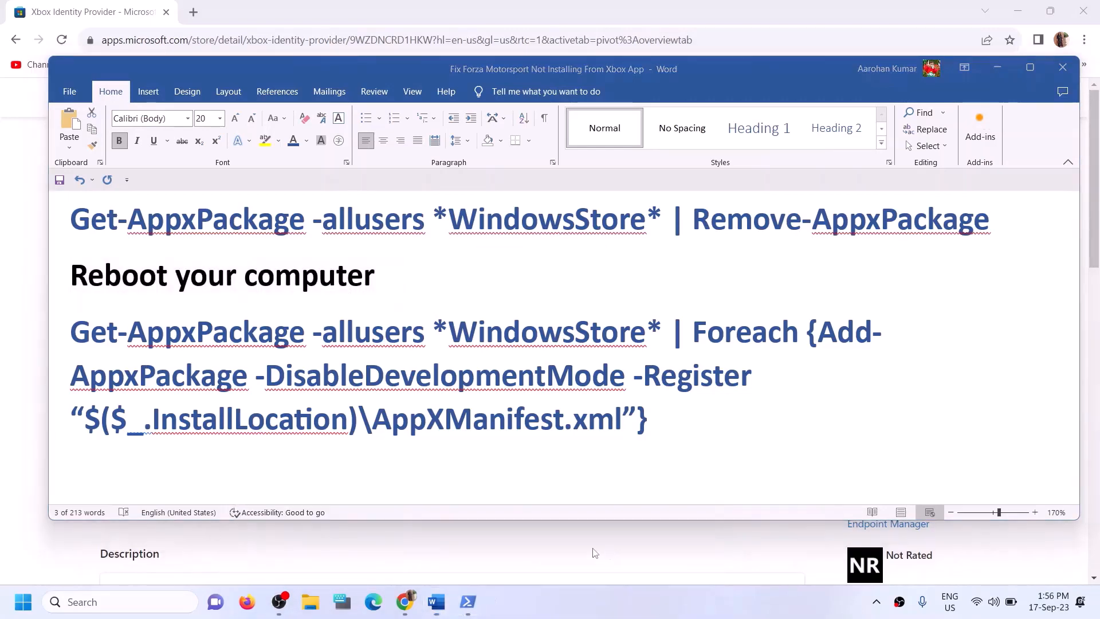
{"action": "left_click", "coordinate": [475, 608]}
{"action": "left_click", "coordinate": [568, 573]}
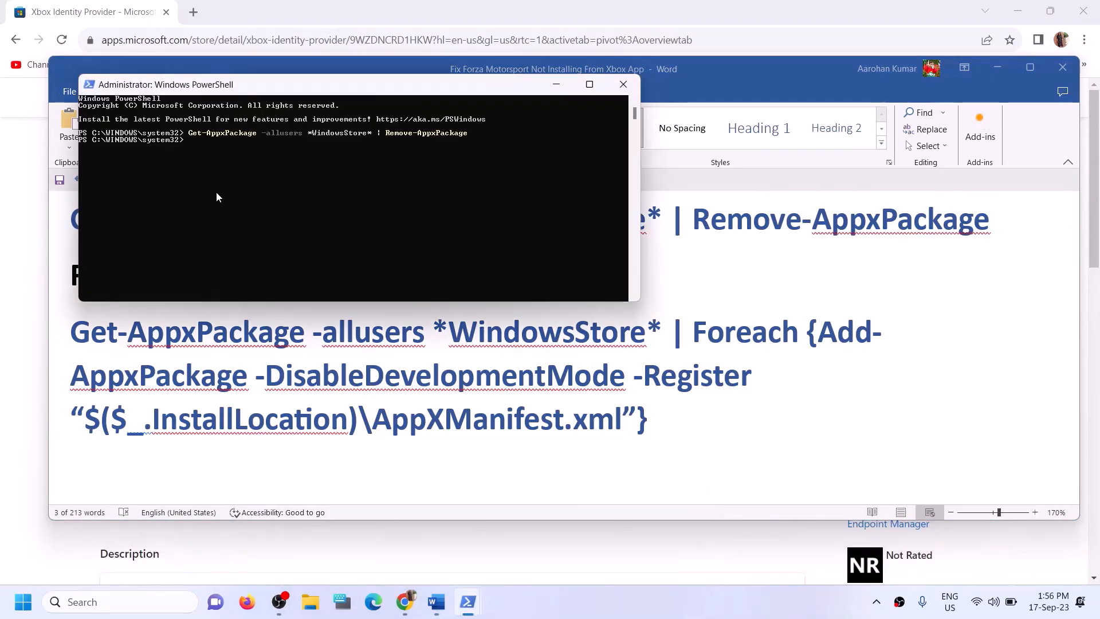
- Run the Foreach Add-AppxPackage re-register command, then launch Microsoft Store from search
{"action": "right_click", "coordinate": [219, 171]}
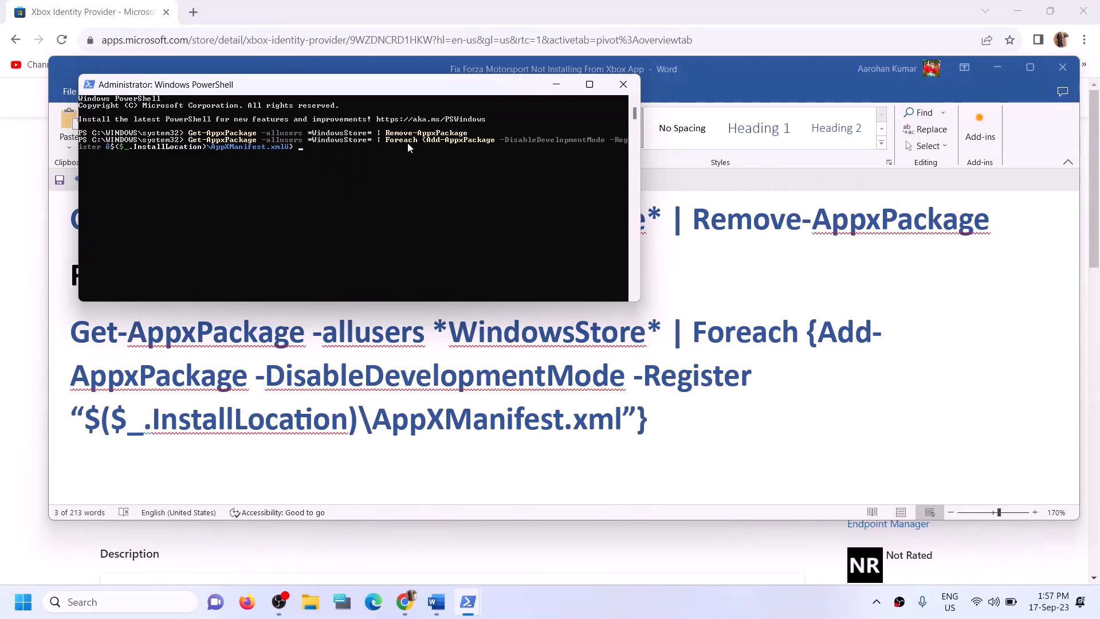
{"action": "key", "text": "Return"}
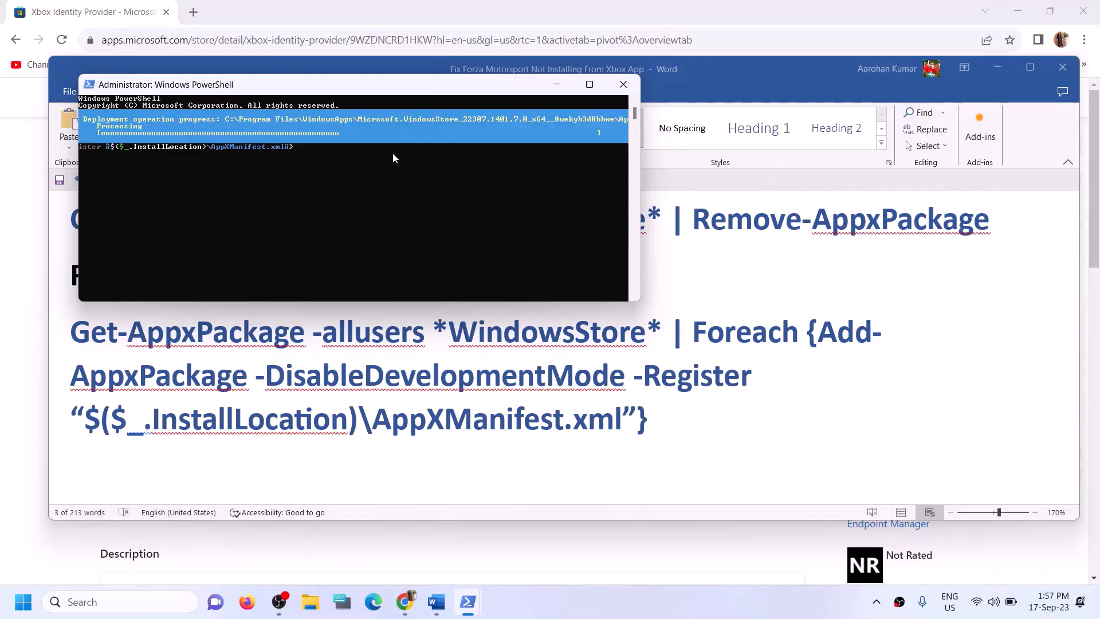
{"action": "left_click", "coordinate": [107, 602]}
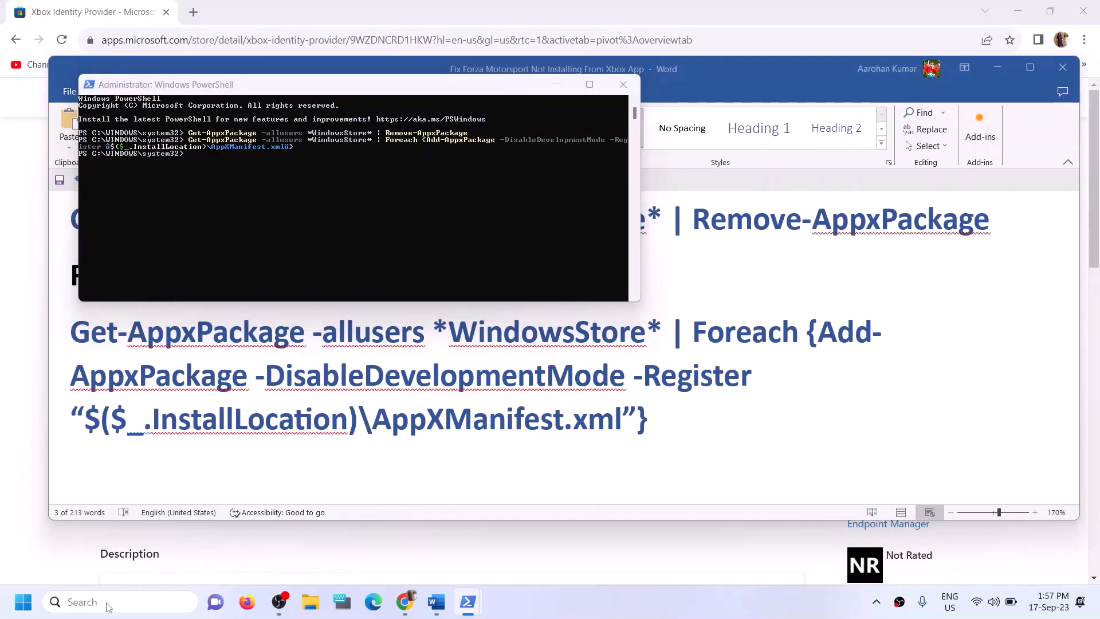
{"action": "type", "text": "store"}
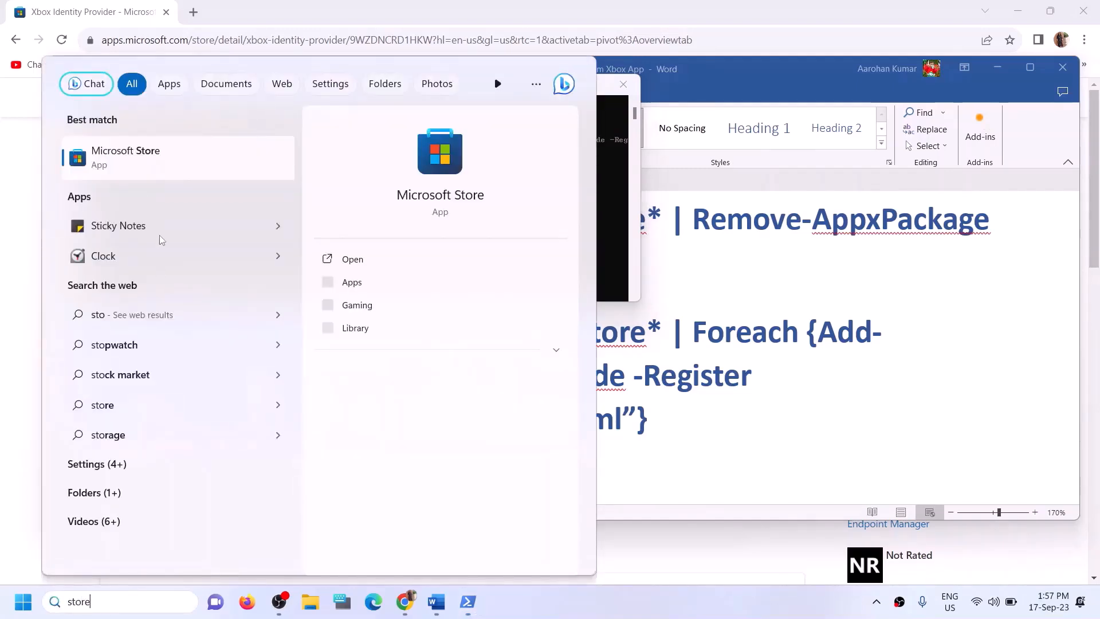
{"action": "left_click", "coordinate": [716, 414]}
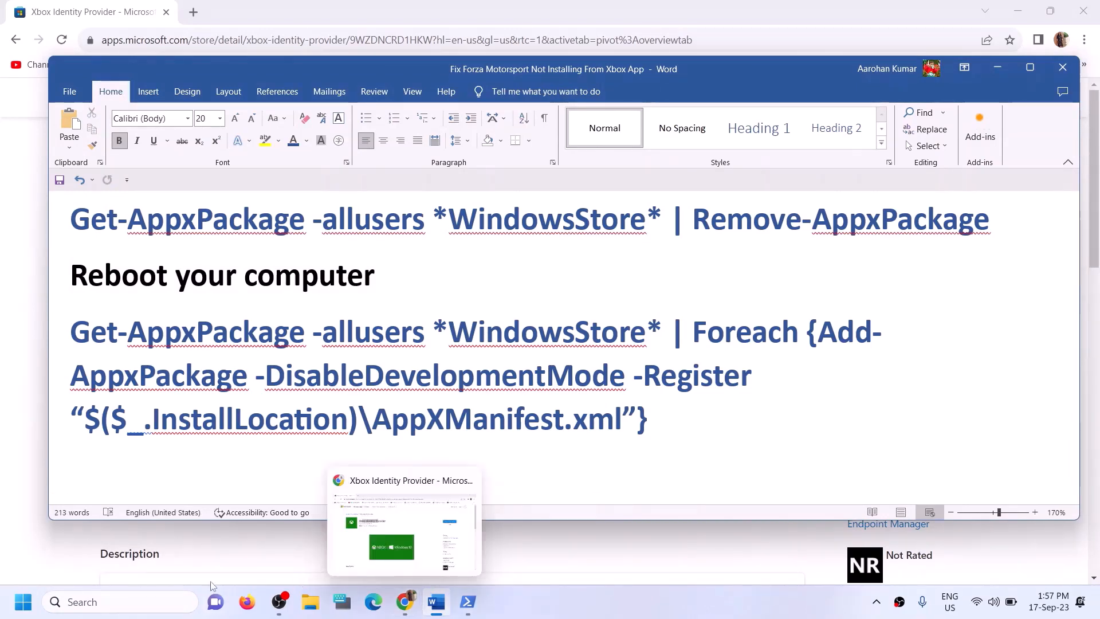
{"action": "left_click", "coordinate": [135, 600]}
{"action": "type", "text": "sto"}
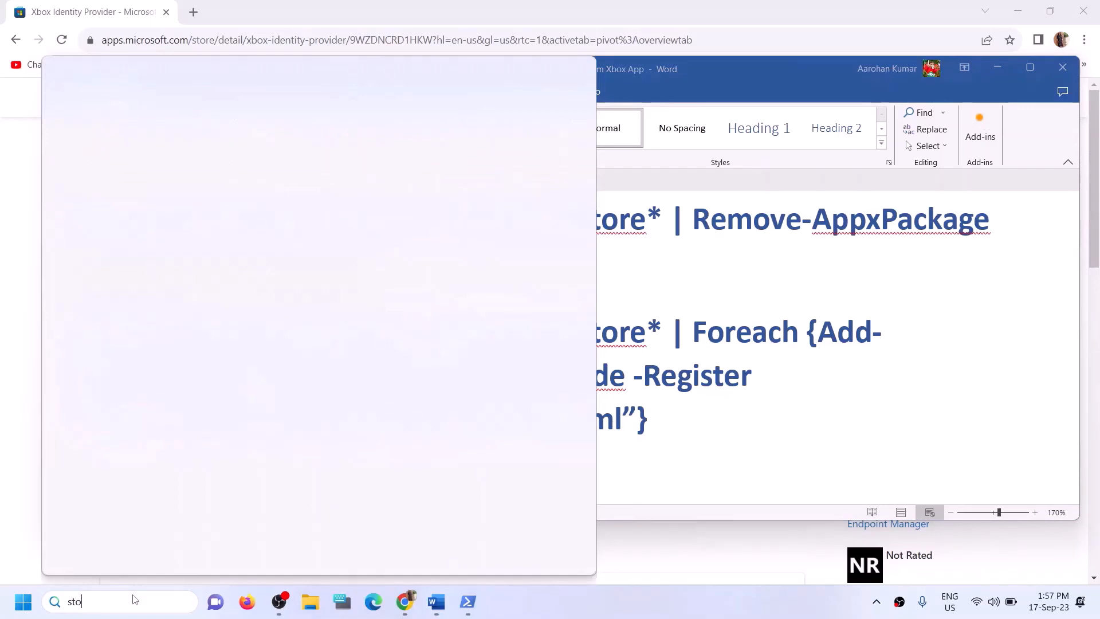
{"action": "type", "text": "re"}
{"action": "left_click", "coordinate": [457, 154]}
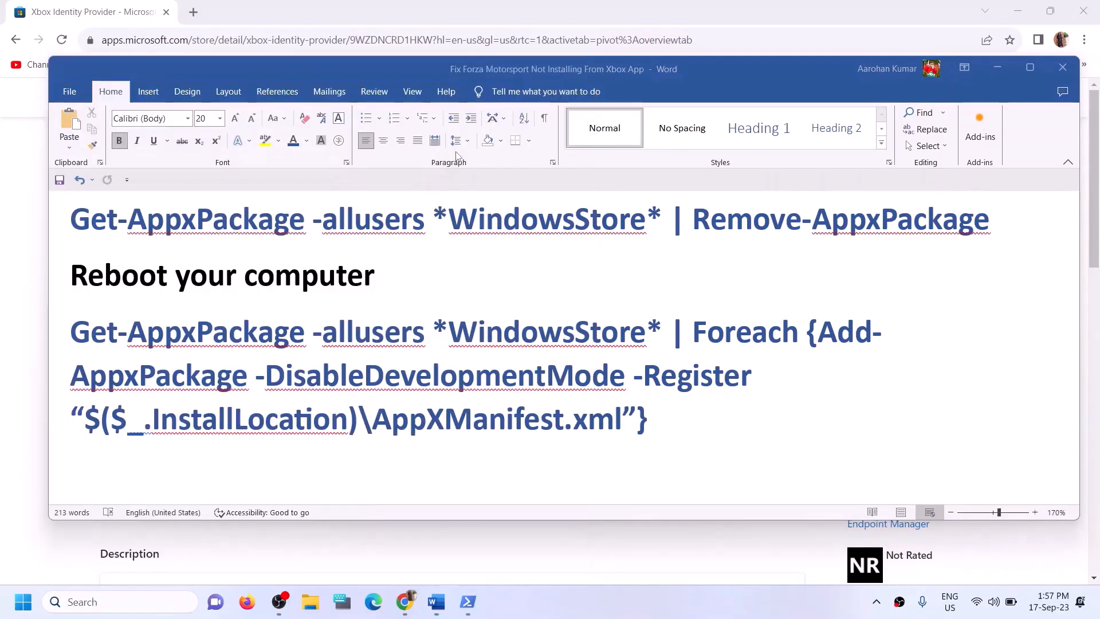
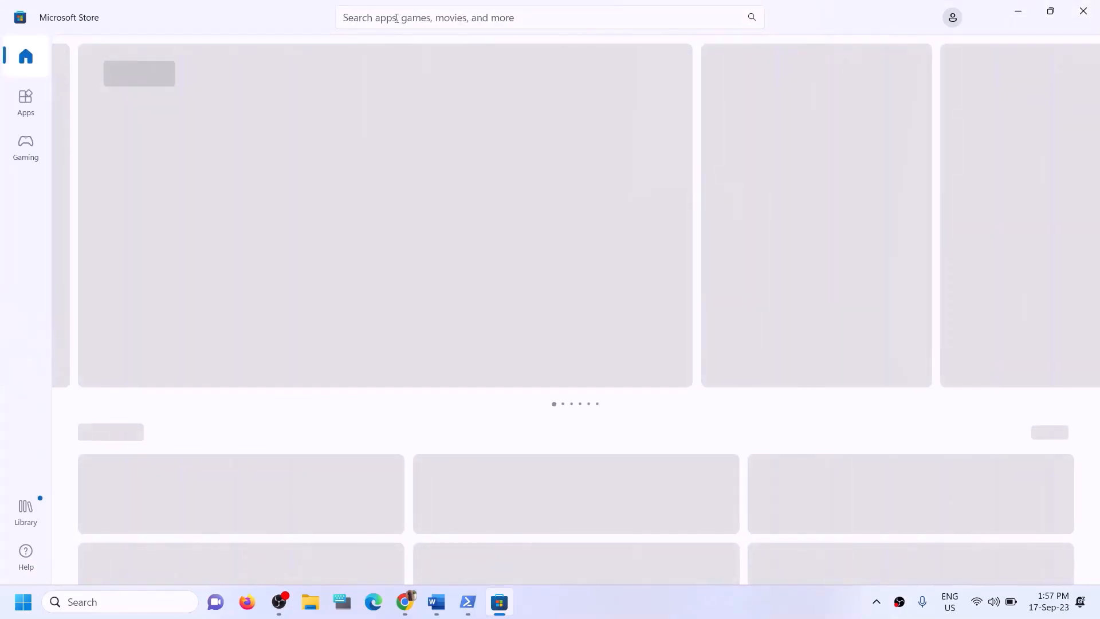
- Search 'xbox' in Microsoft Store, install the Xbox app approving the UAC prompt, then return to the Word notes
{"action": "left_click", "coordinate": [396, 18]}
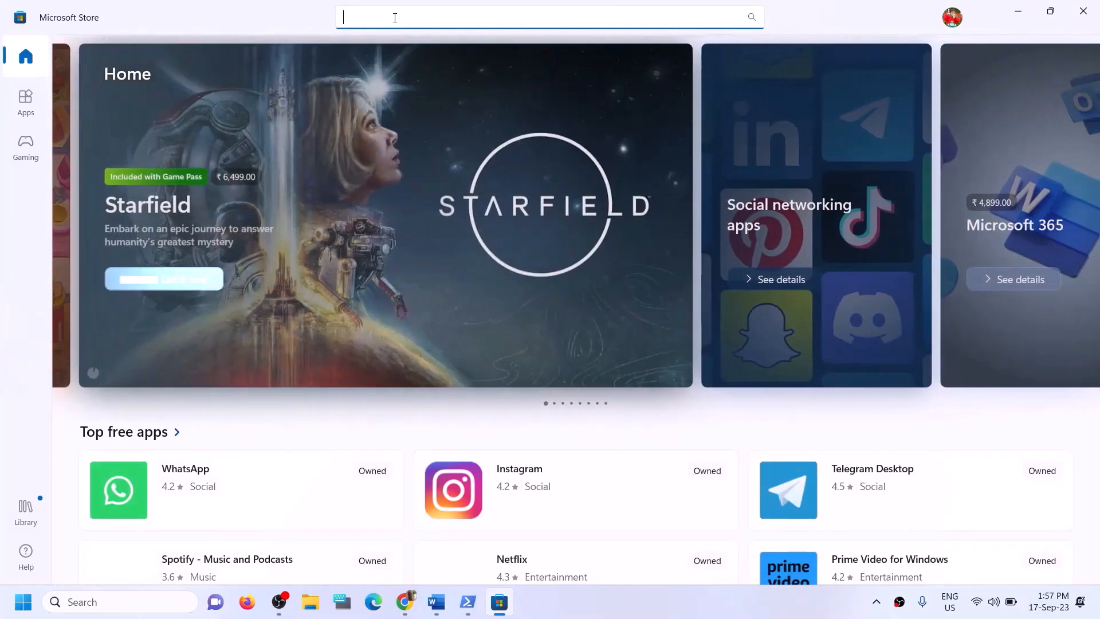
{"action": "type", "text": "xbox"}
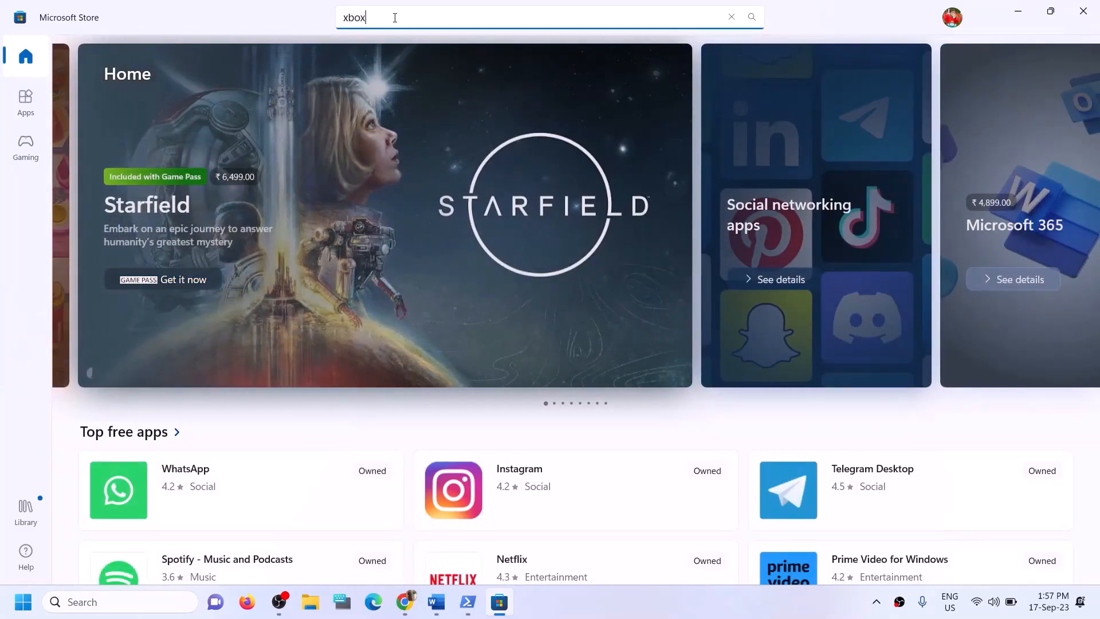
{"action": "left_click", "coordinate": [404, 300]}
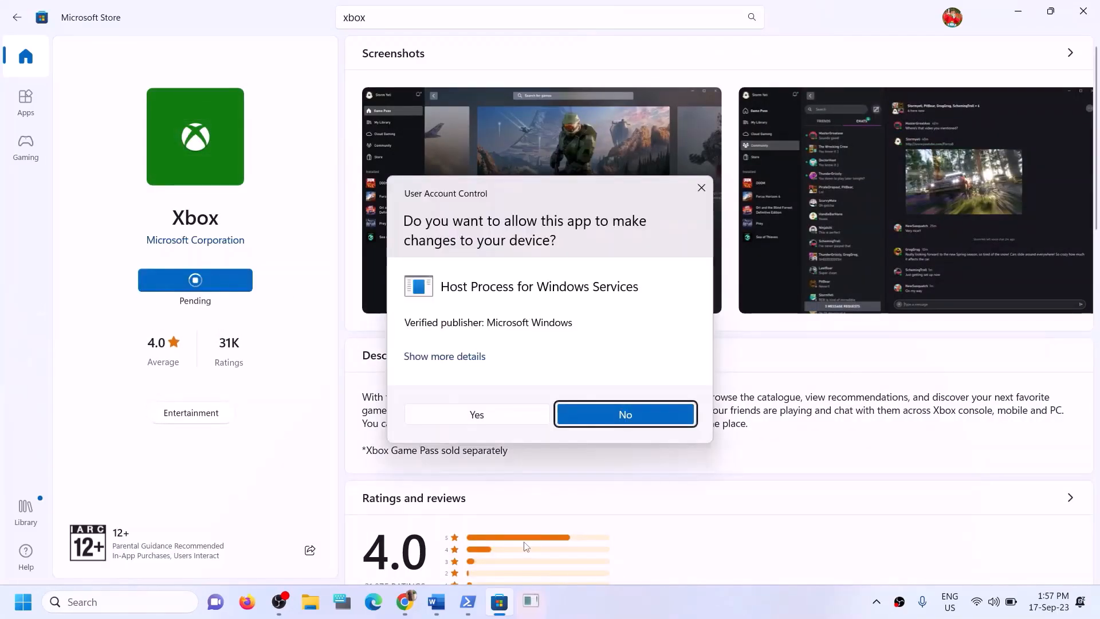
{"action": "left_click", "coordinate": [470, 410]}
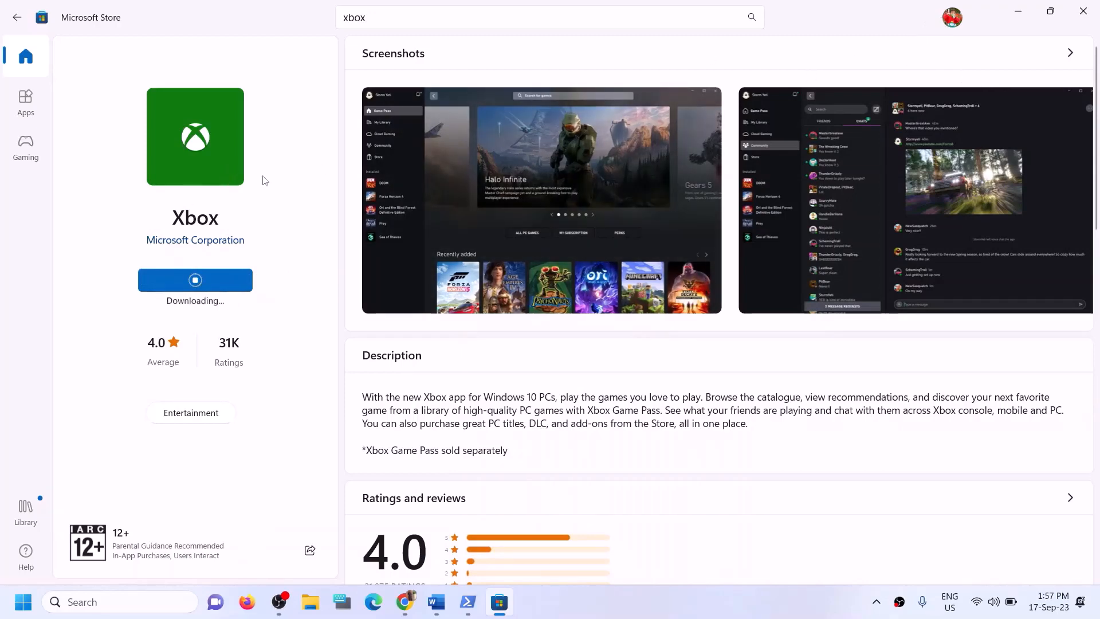
{"action": "left_click", "coordinate": [436, 602]}
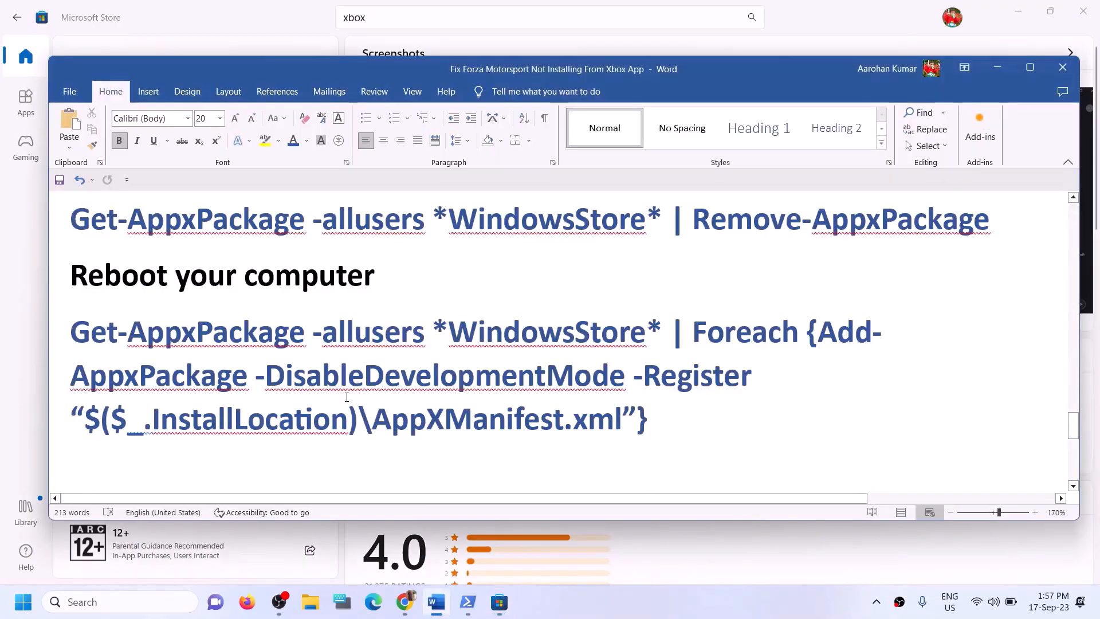
- Scroll the Word notes to Step 12 and select 'Try installing to C drive'
{"action": "scroll", "coordinate": [347, 397], "scroll_direction": "down", "scroll_amount": 3}
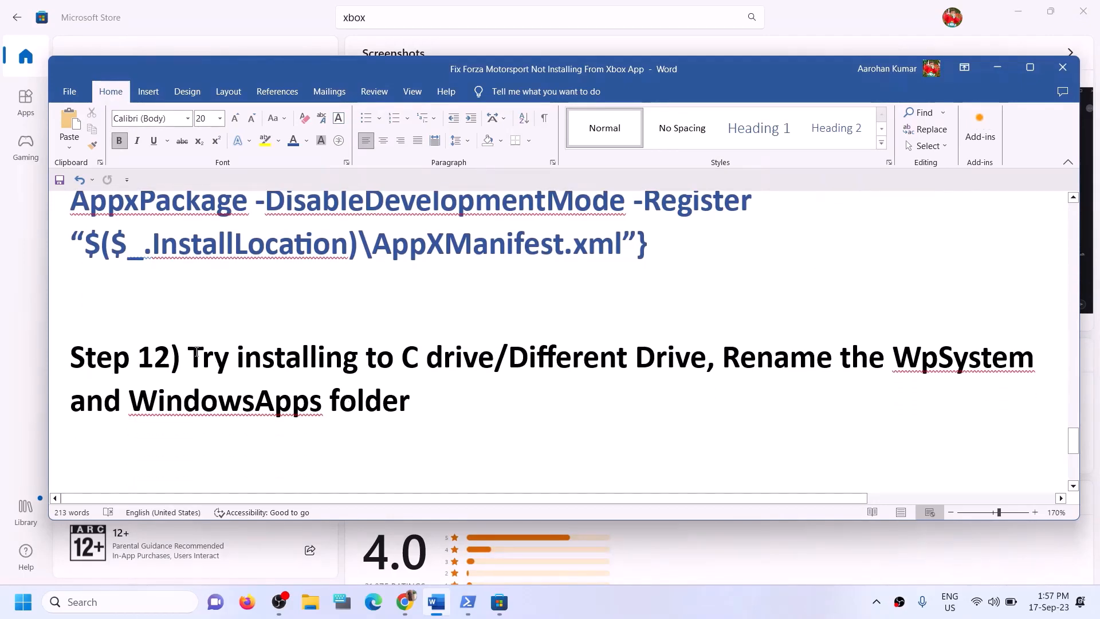
{"action": "left_click_drag", "start_coordinate": [193, 352], "coordinate": [473, 361]}
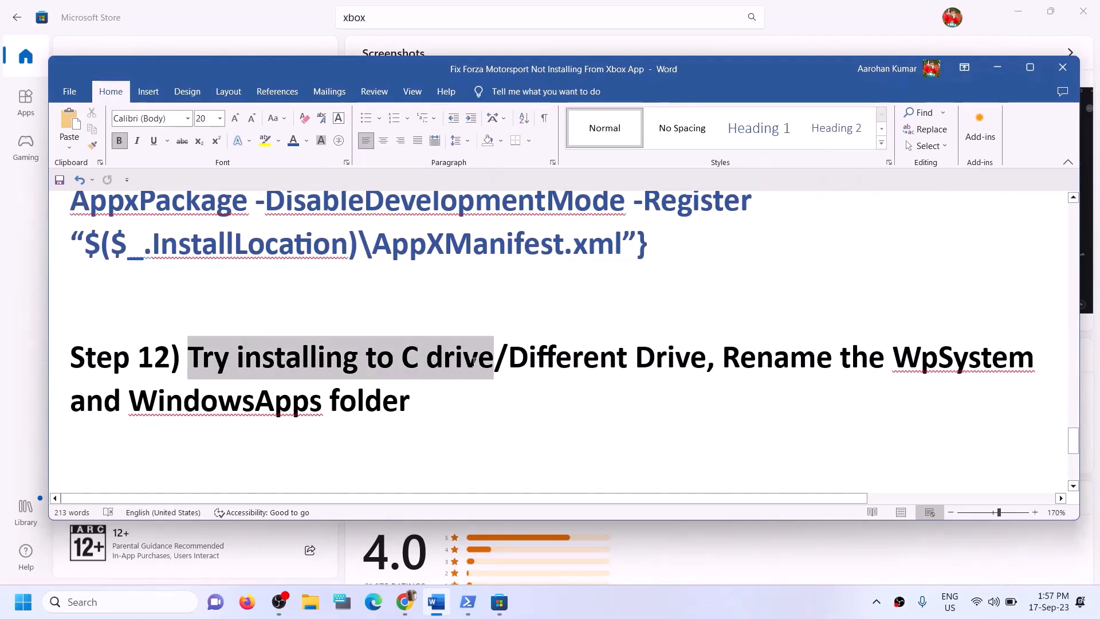
{"action": "left_click", "coordinate": [528, 362]}
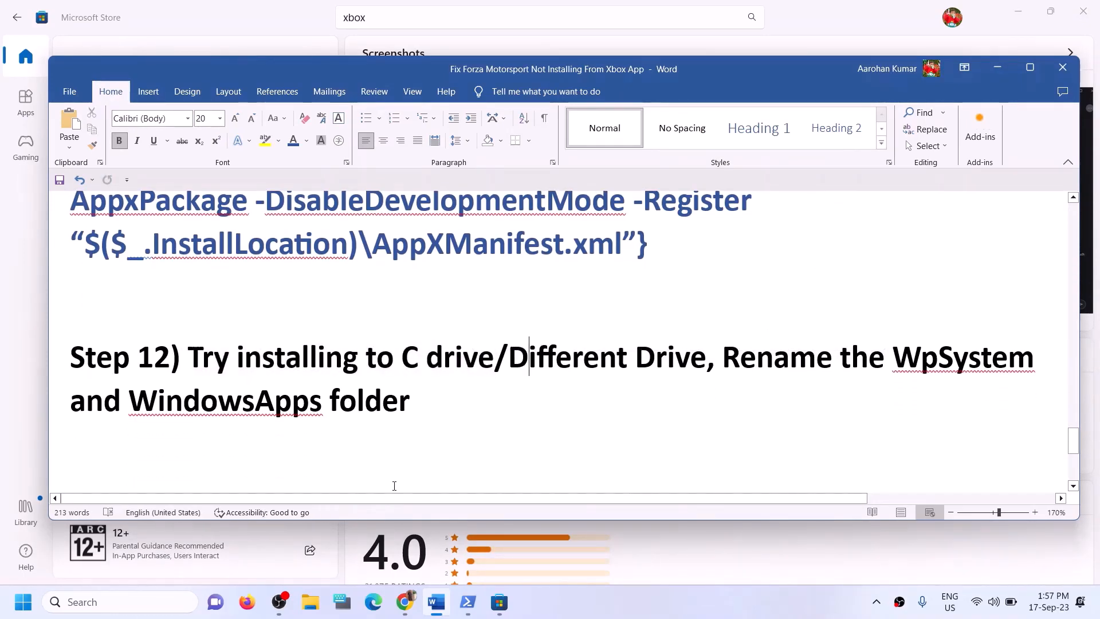
- Briefly open and close File Explorer, then open Windows Settings with Win+I
{"action": "left_click", "coordinate": [311, 602]}
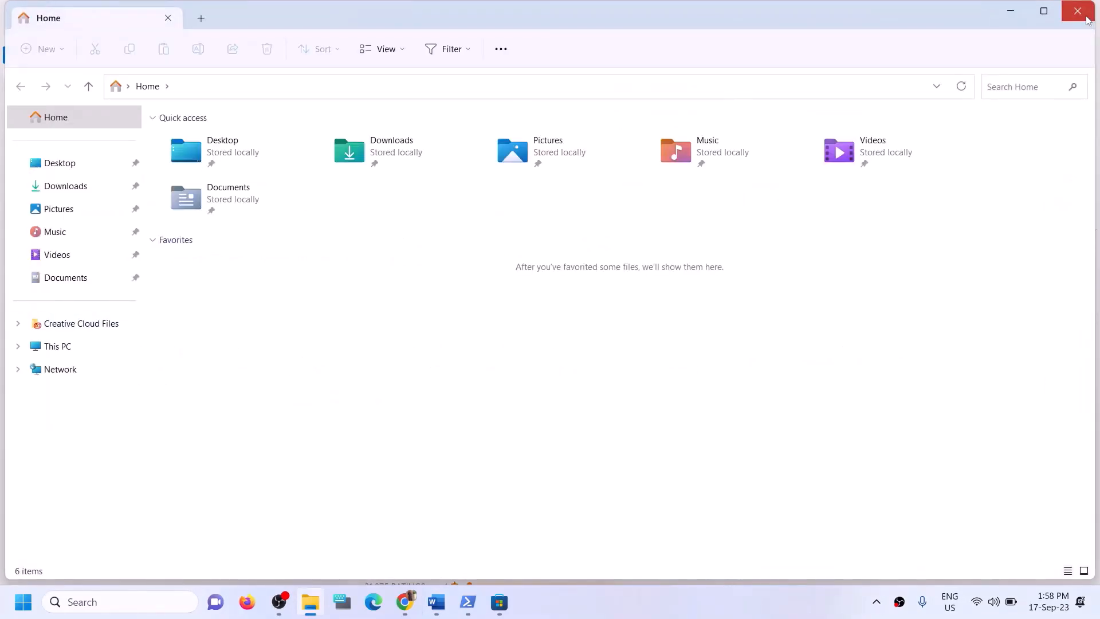
{"action": "left_click", "coordinate": [1078, 11]}
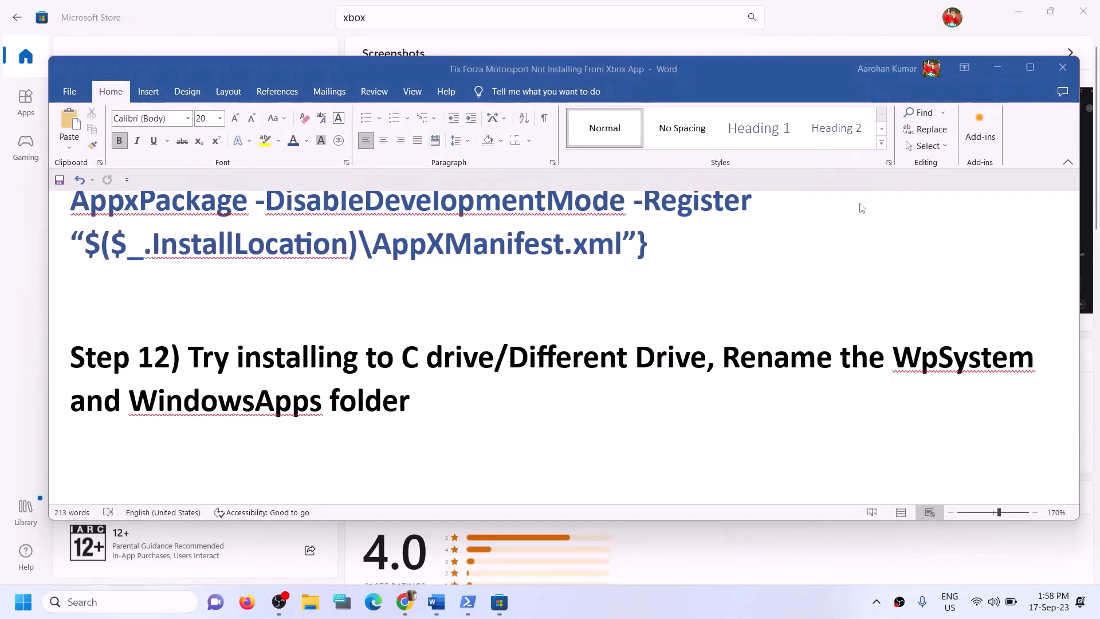
{"action": "key", "text": "super+i"}
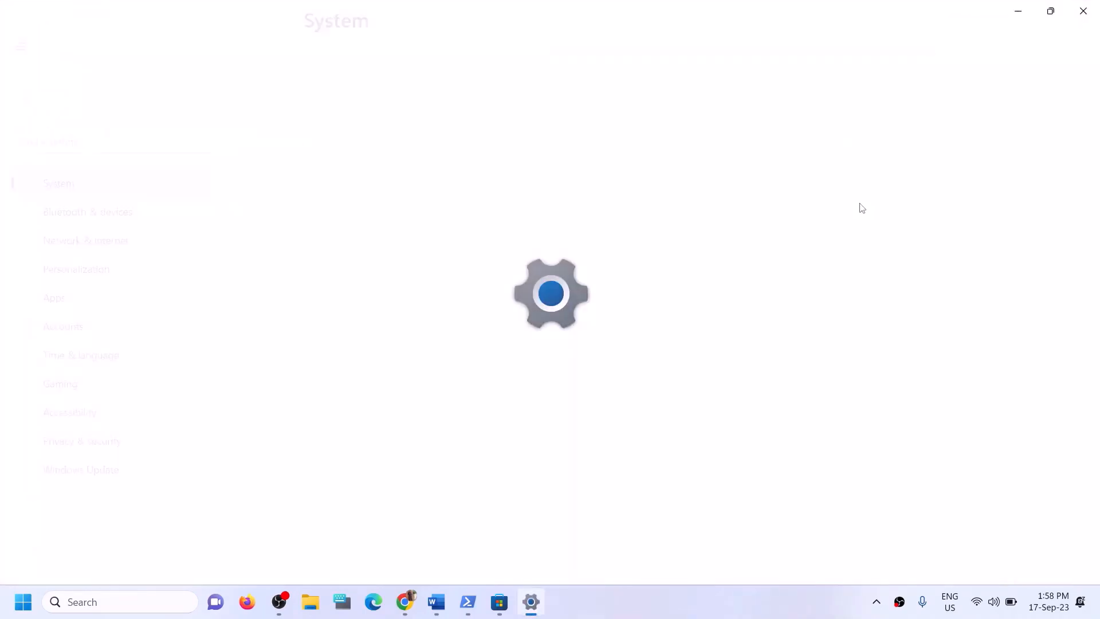
- Browse the Apps settings pages, including Advanced app settings and Installed apps
{"action": "left_click", "coordinate": [77, 278]}
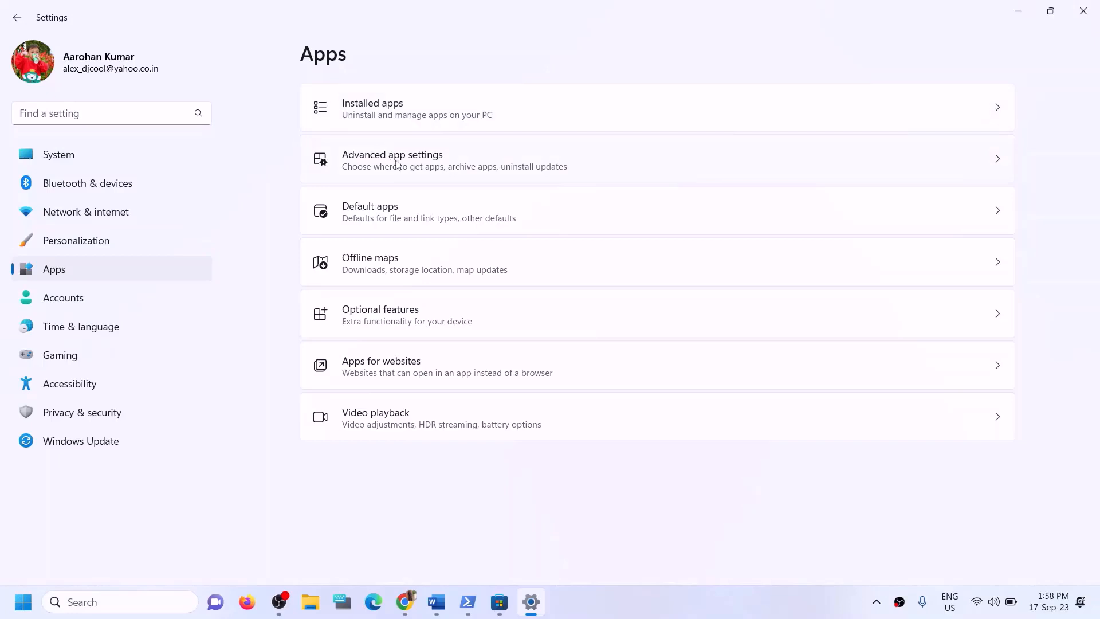
{"action": "left_click", "coordinate": [418, 170]}
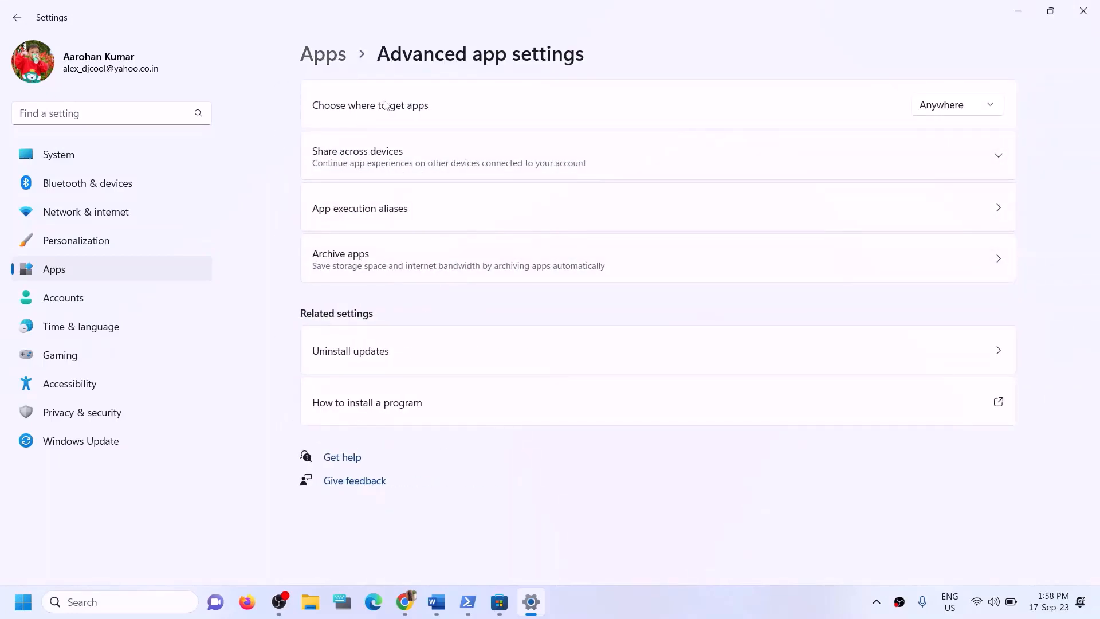
{"action": "left_click", "coordinate": [342, 61]}
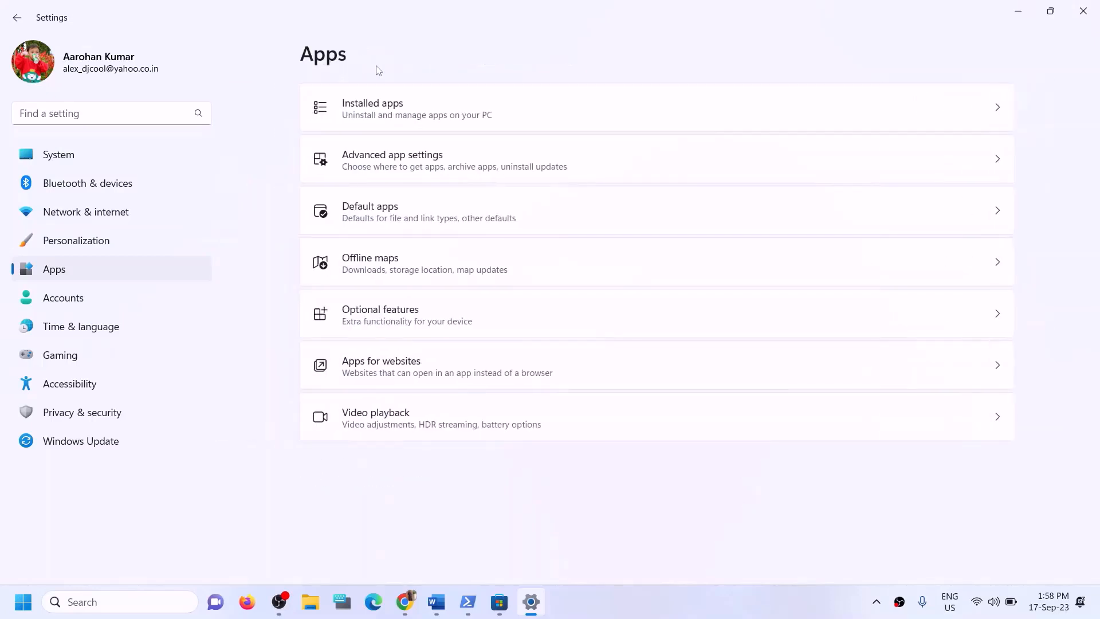
{"action": "left_click", "coordinate": [364, 114]}
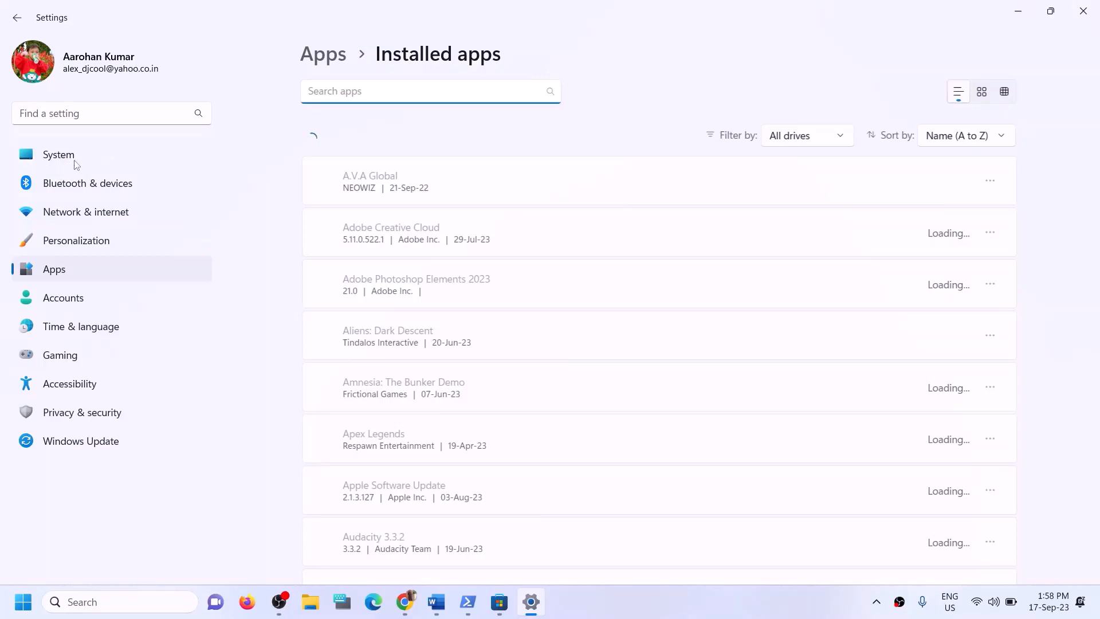
- Open System > Storage, expand Advanced storage settings, and open 'Where new content is saved'
{"action": "left_click", "coordinate": [61, 159]}
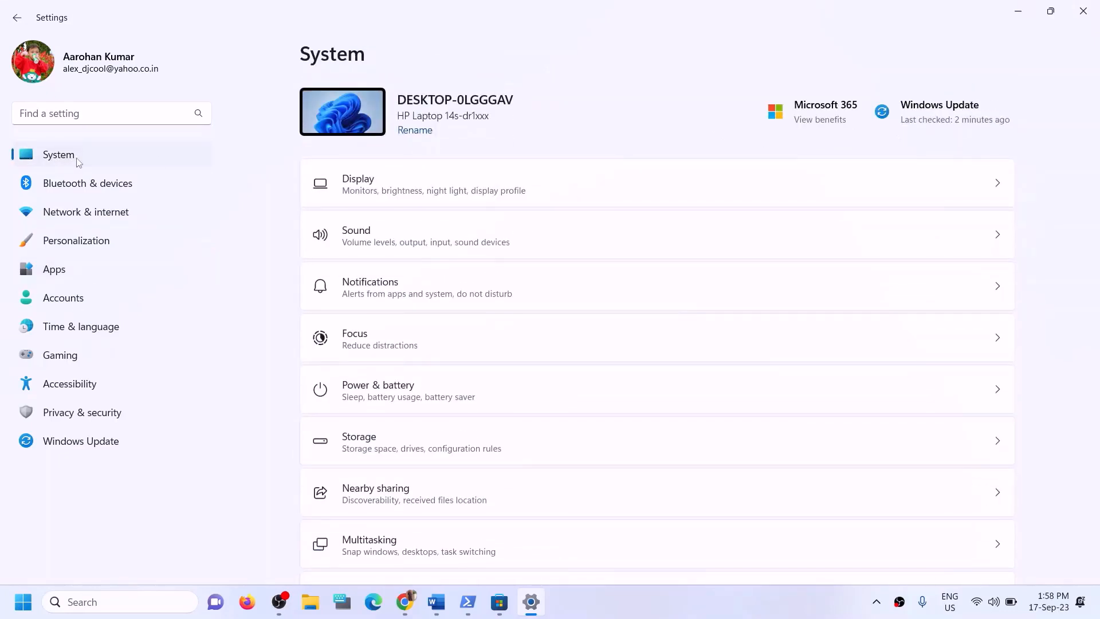
{"action": "scroll", "coordinate": [385, 356], "scroll_direction": "down", "scroll_amount": 4}
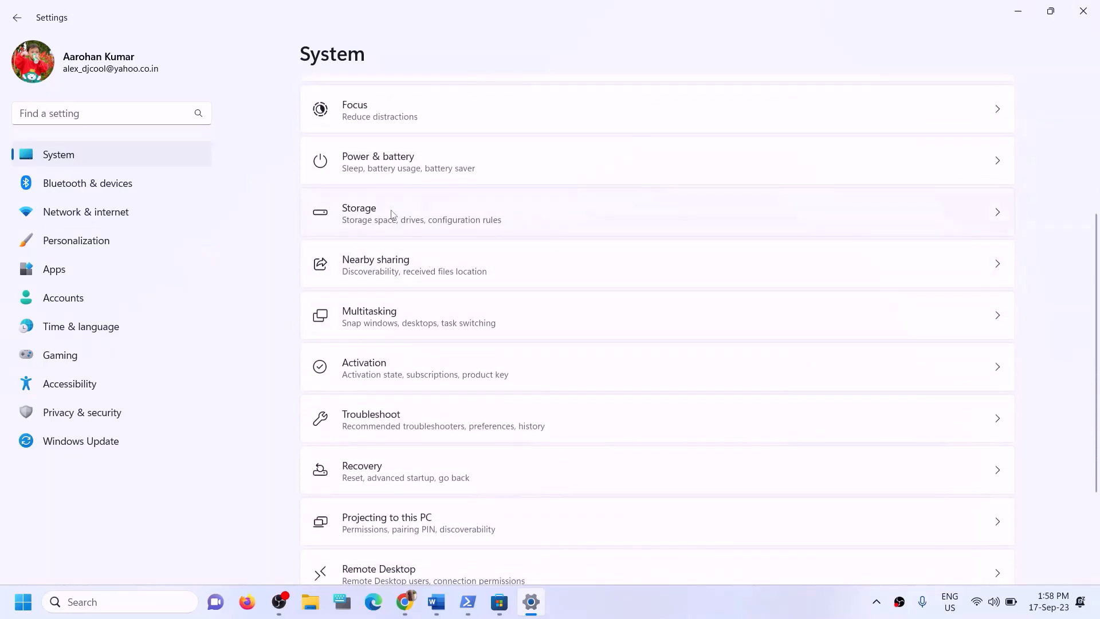
{"action": "left_click", "coordinate": [394, 214]}
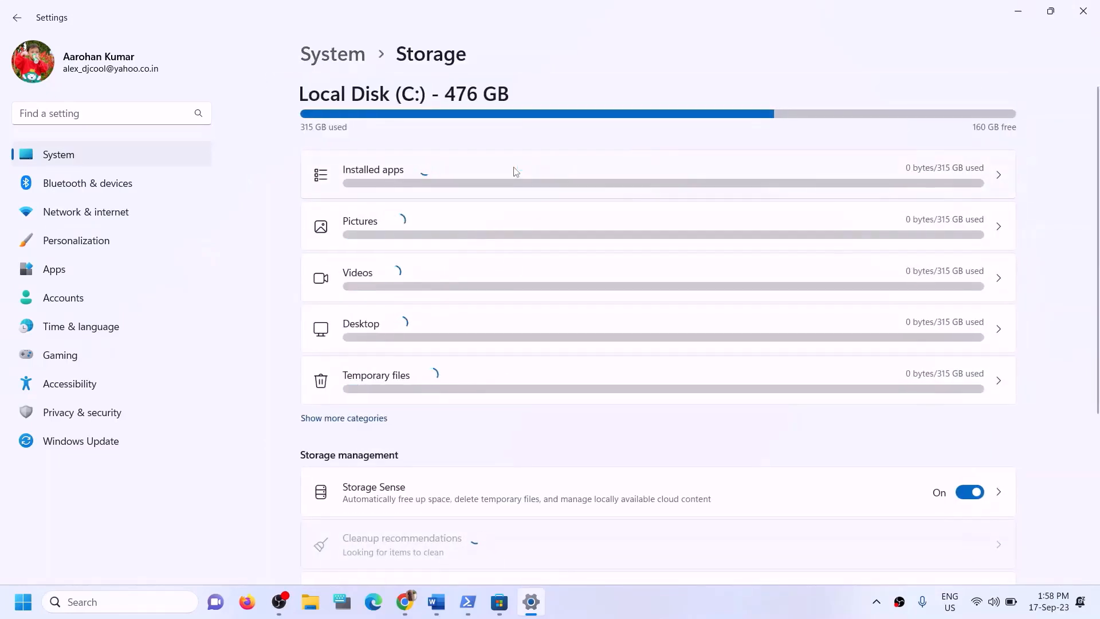
{"action": "scroll", "coordinate": [486, 329], "scroll_direction": "down", "scroll_amount": 4}
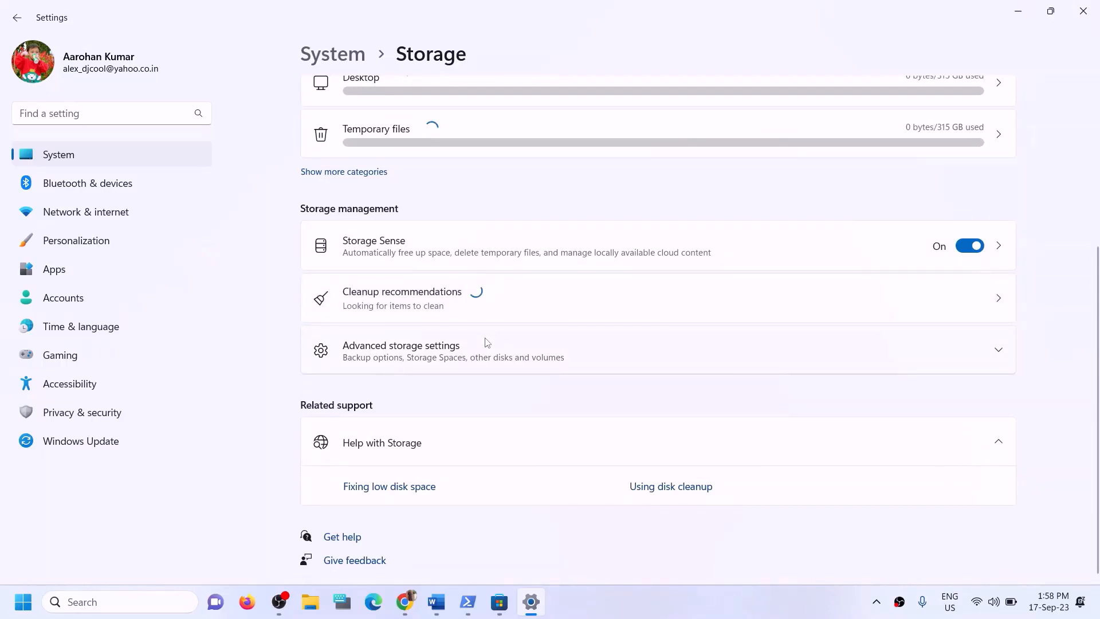
{"action": "left_click", "coordinate": [419, 349]}
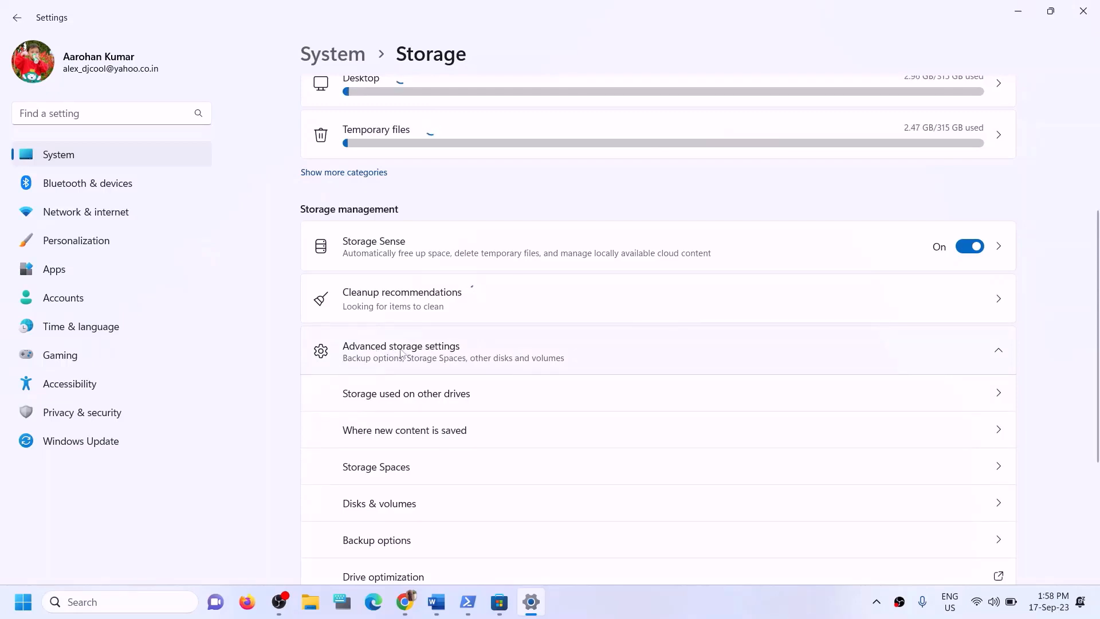
{"action": "scroll", "coordinate": [435, 377], "scroll_direction": "down", "scroll_amount": 2}
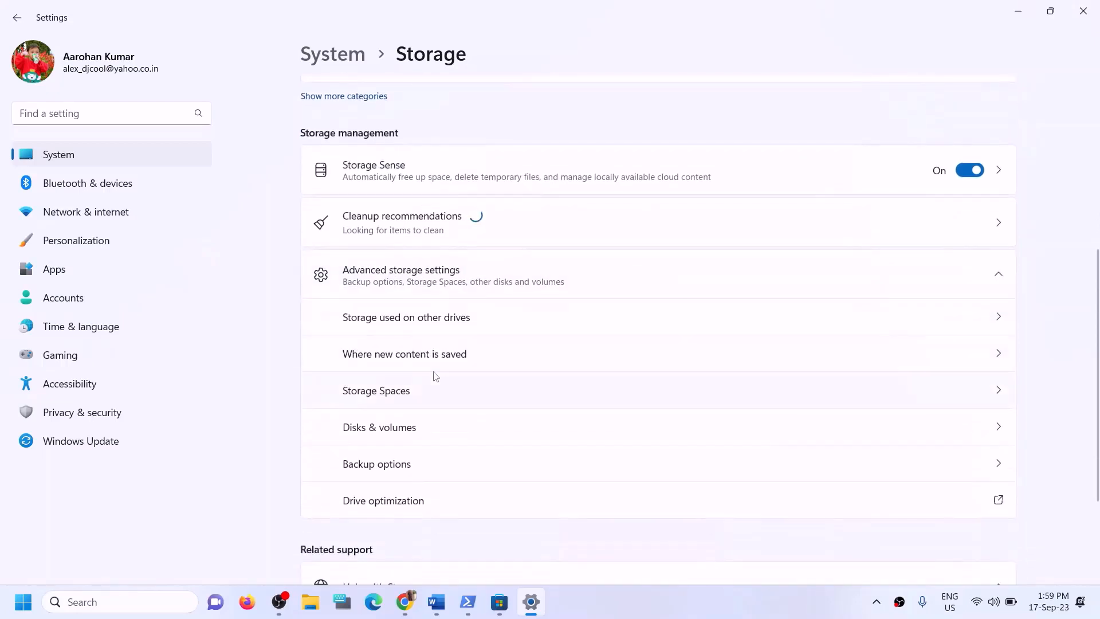
{"action": "left_click", "coordinate": [396, 355]}
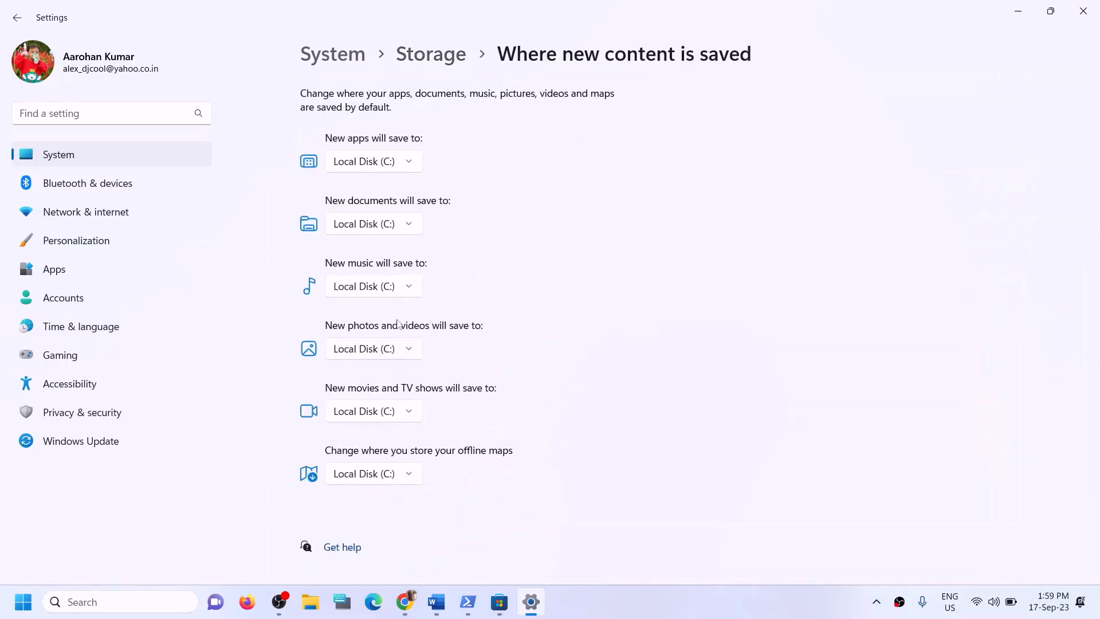
- Review the drive choices for new apps, left on Local Disk (C:), while checking the Step 12 note
{"action": "left_click", "coordinate": [413, 166]}
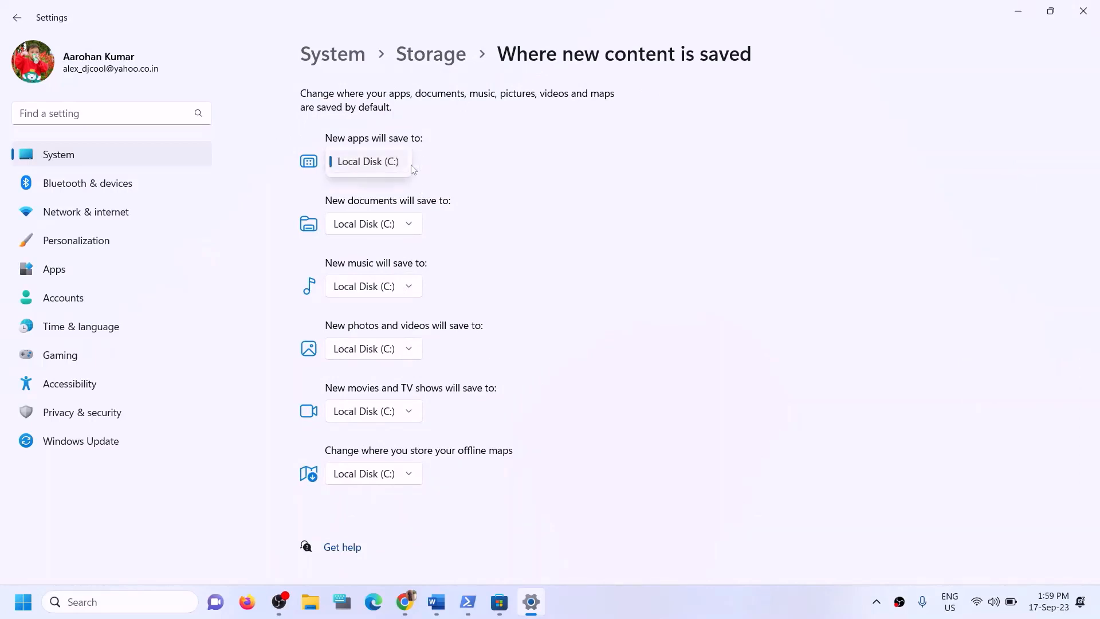
{"action": "left_click", "coordinate": [440, 150]}
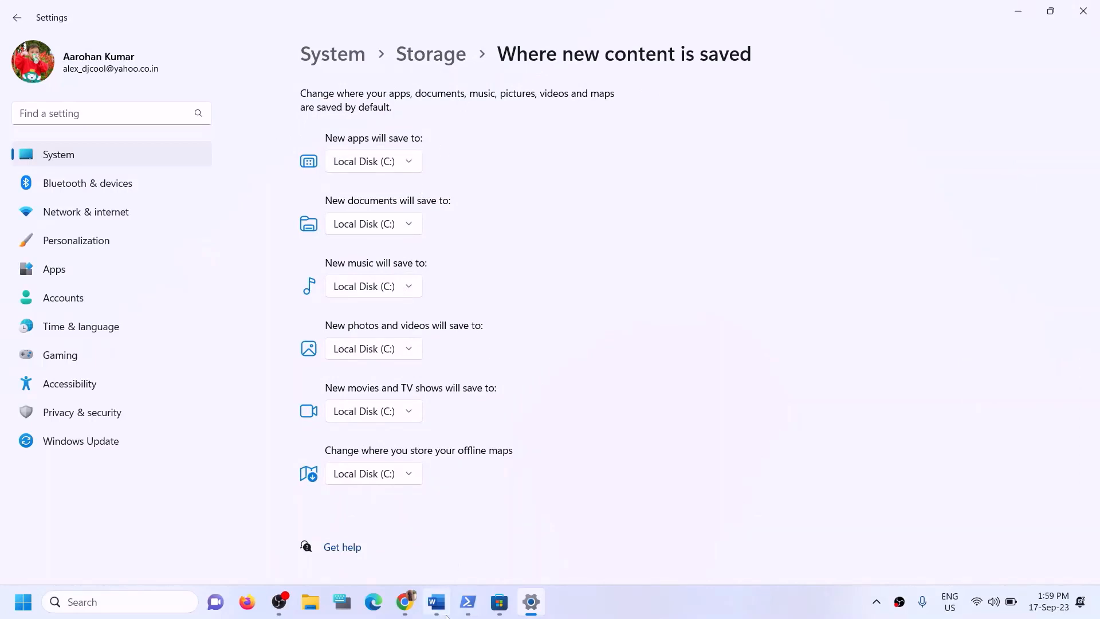
{"action": "left_click", "coordinate": [447, 609]}
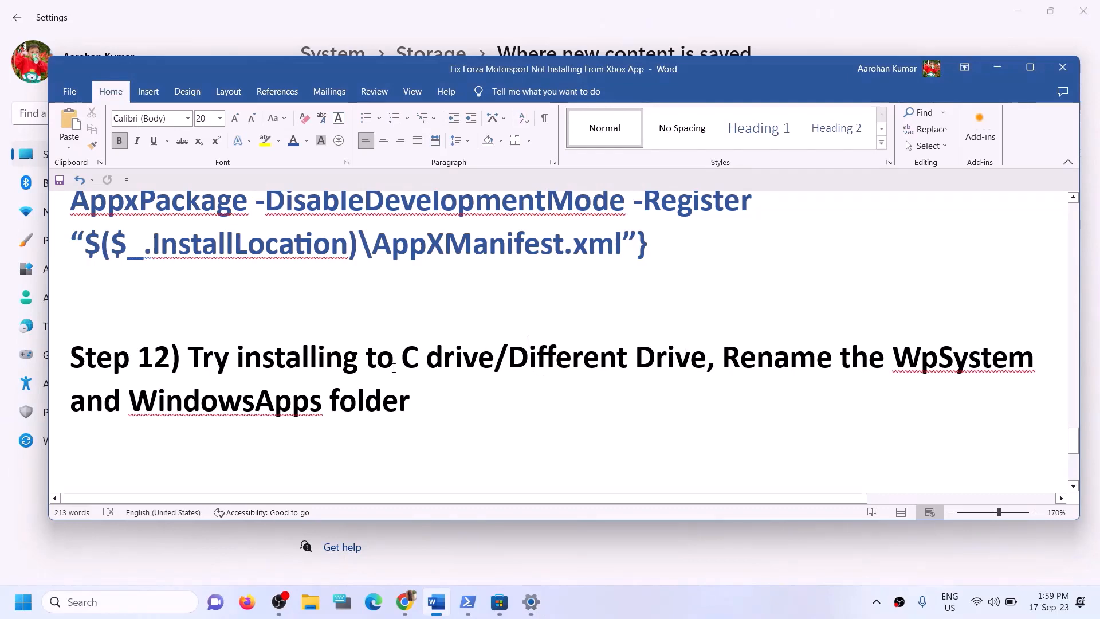
{"action": "left_click_drag", "start_coordinate": [189, 358], "coordinate": [493, 358]}
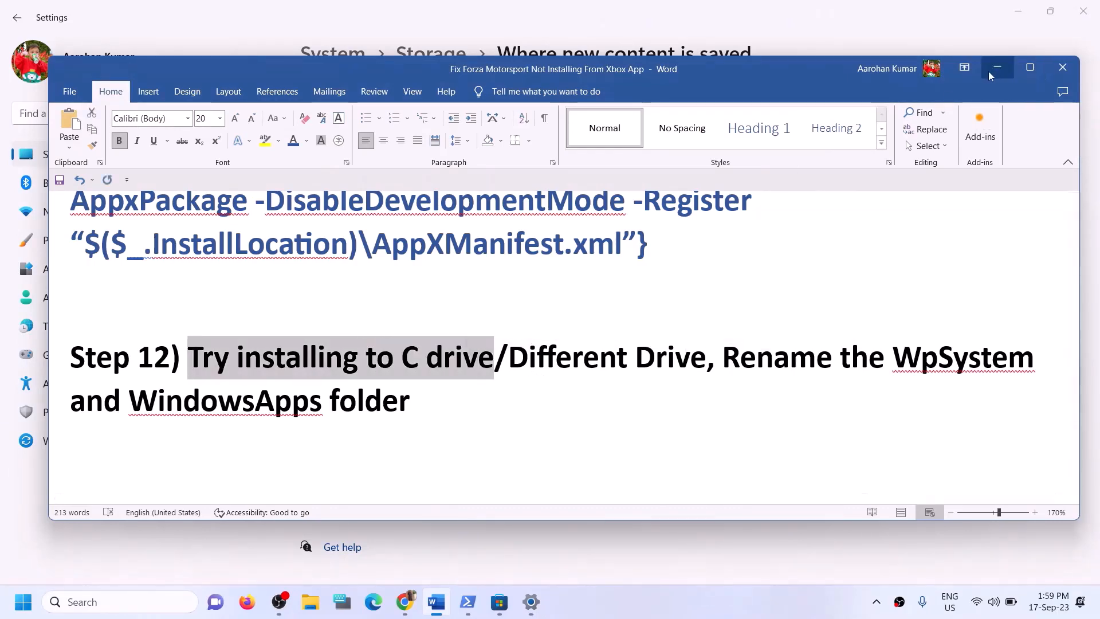
{"action": "left_click", "coordinate": [989, 68]}
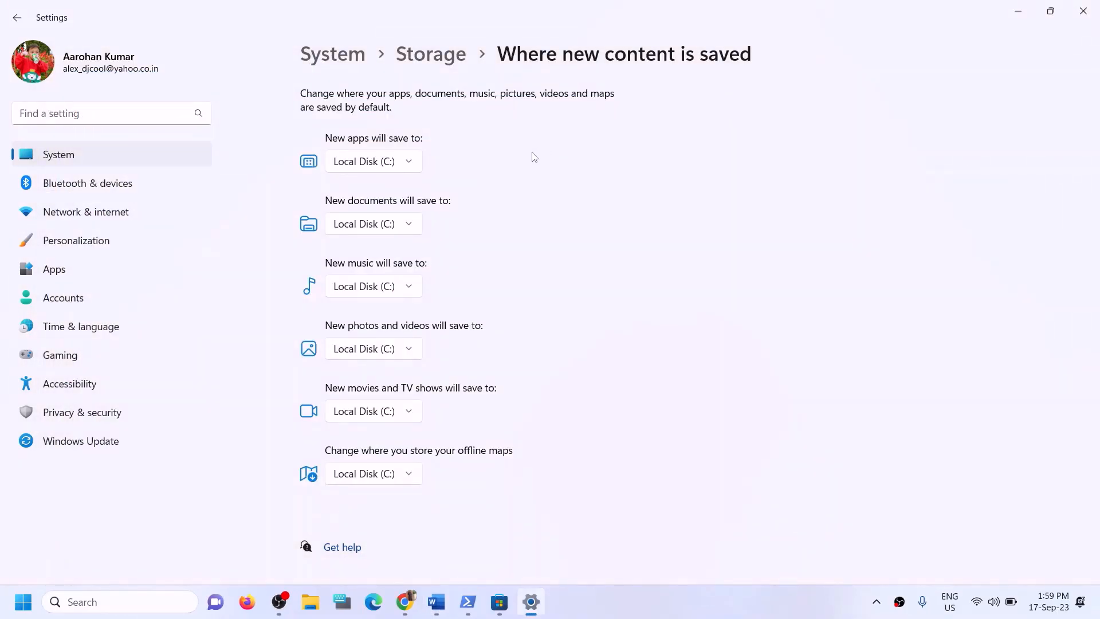
{"action": "left_click", "coordinate": [416, 166]}
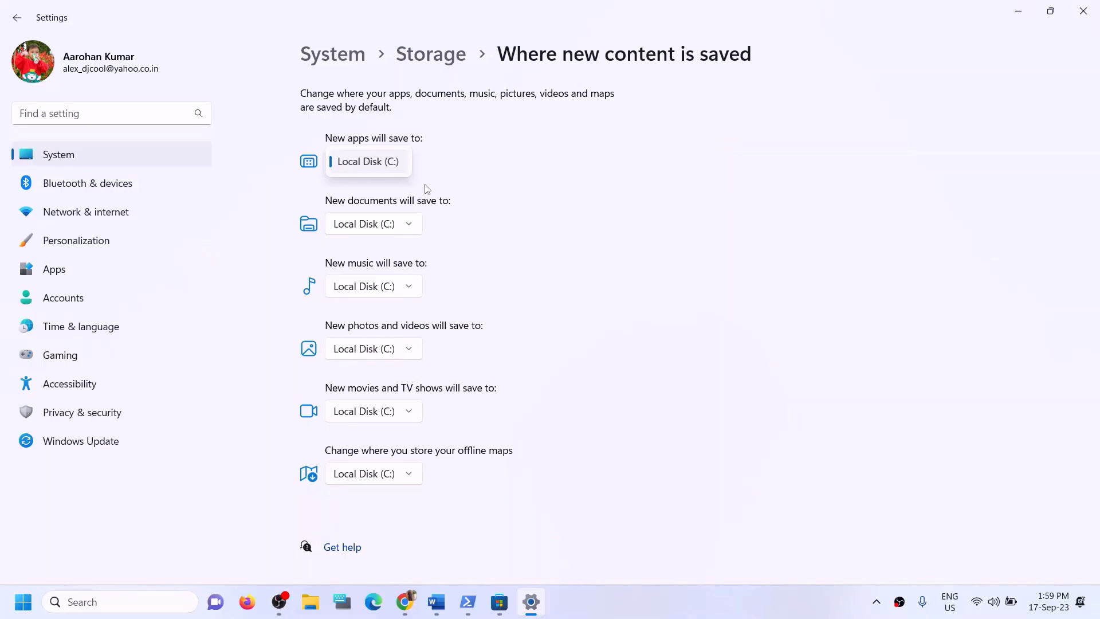
{"action": "left_click", "coordinate": [463, 176]}
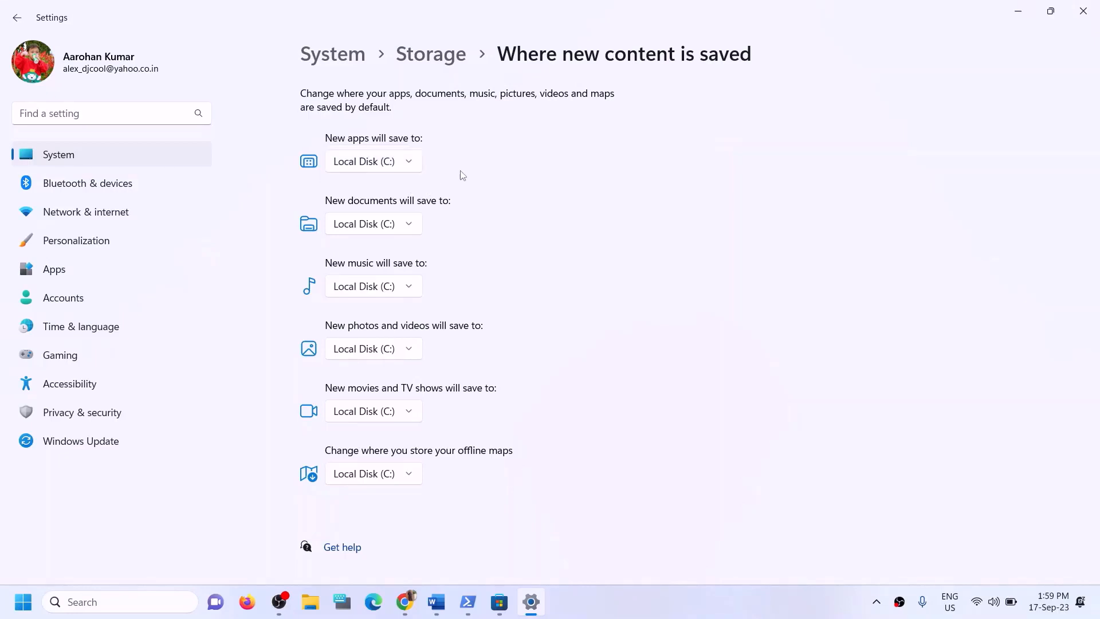
{"action": "left_click", "coordinate": [410, 170]}
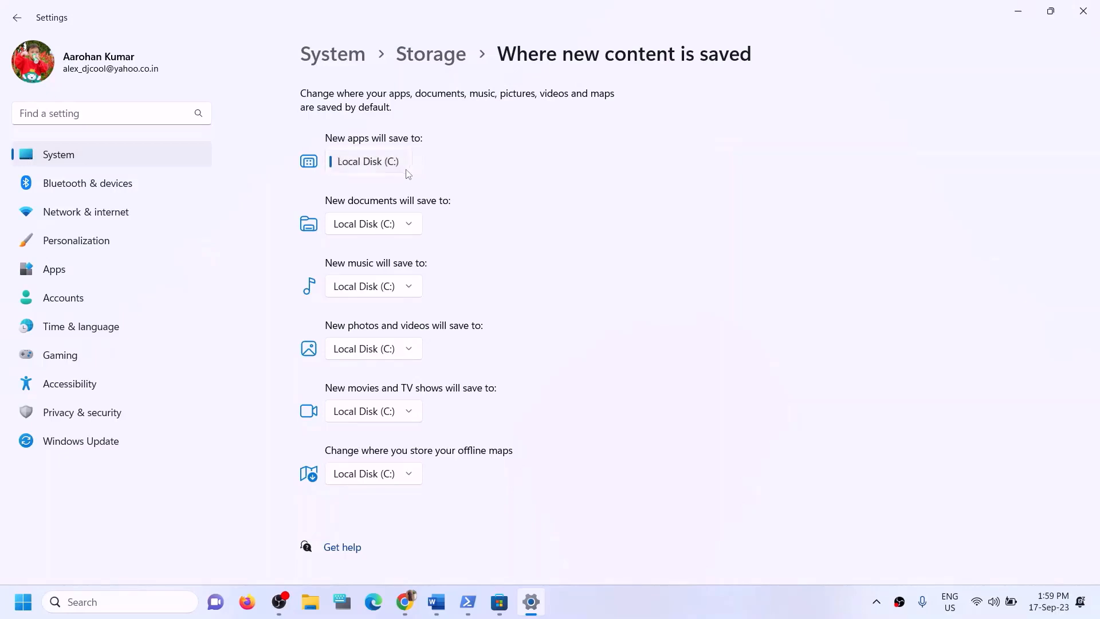
{"action": "left_click", "coordinate": [715, 174]}
- Highlight 'Try installing to C drive' and 'Different Drive' in Word's Step 12 heading, then minimize Word
{"action": "left_click", "coordinate": [435, 602]}
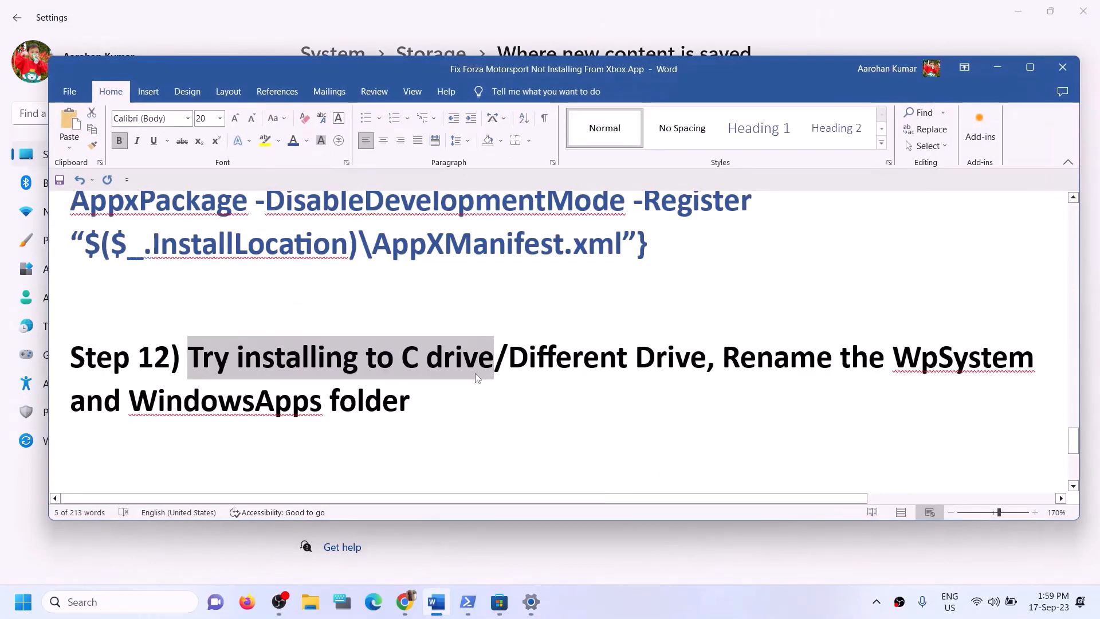
{"action": "left_click", "coordinate": [477, 358]}
{"action": "left_click_drag", "start_coordinate": [213, 357], "coordinate": [491, 358]}
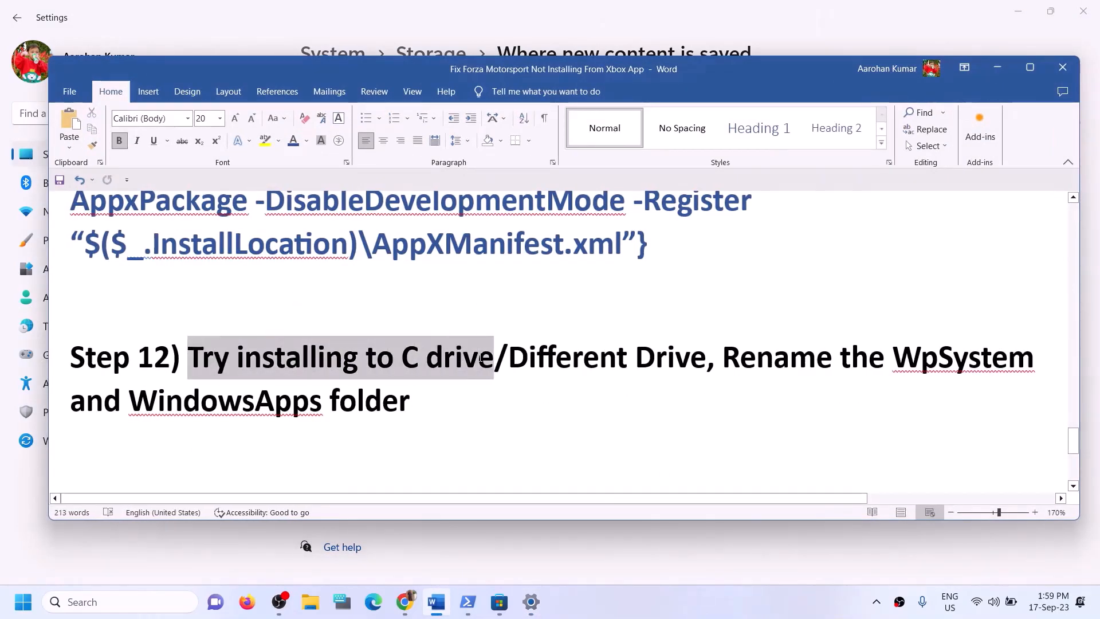
{"action": "left_click", "coordinate": [416, 397]}
{"action": "left_click_drag", "start_coordinate": [265, 373], "coordinate": [494, 361]}
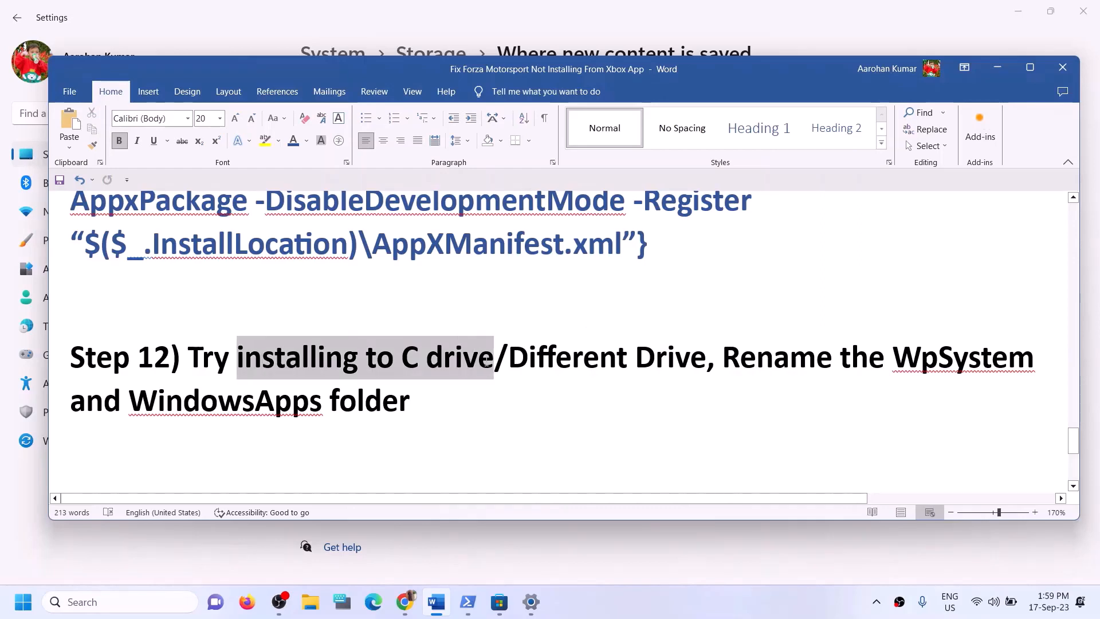
{"action": "left_click", "coordinate": [508, 358]}
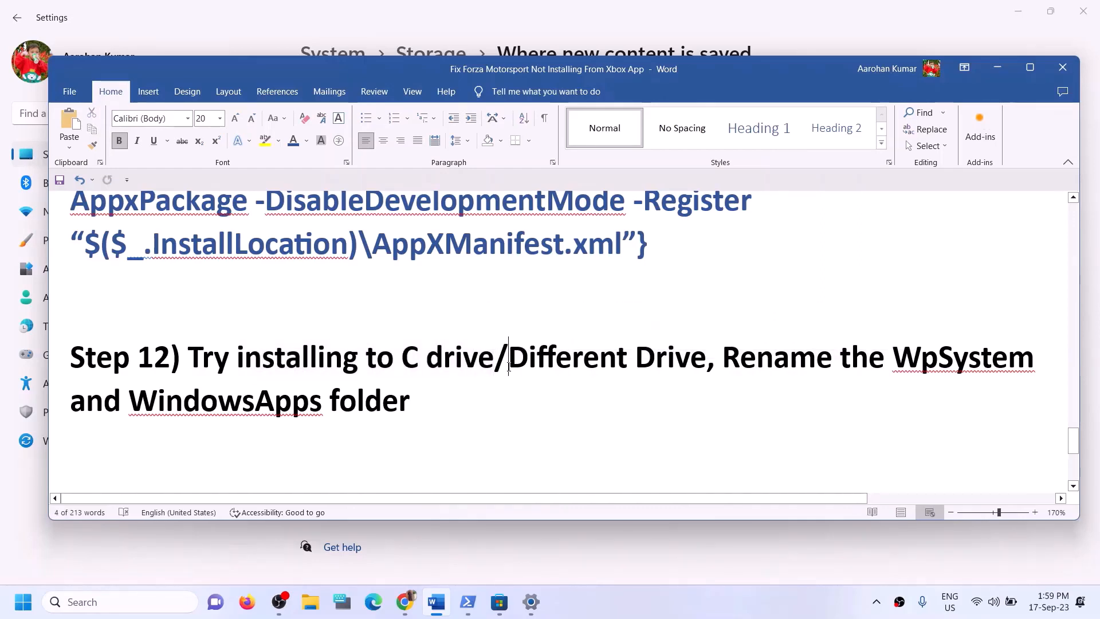
{"action": "left_click_drag", "start_coordinate": [509, 358], "coordinate": [690, 360]}
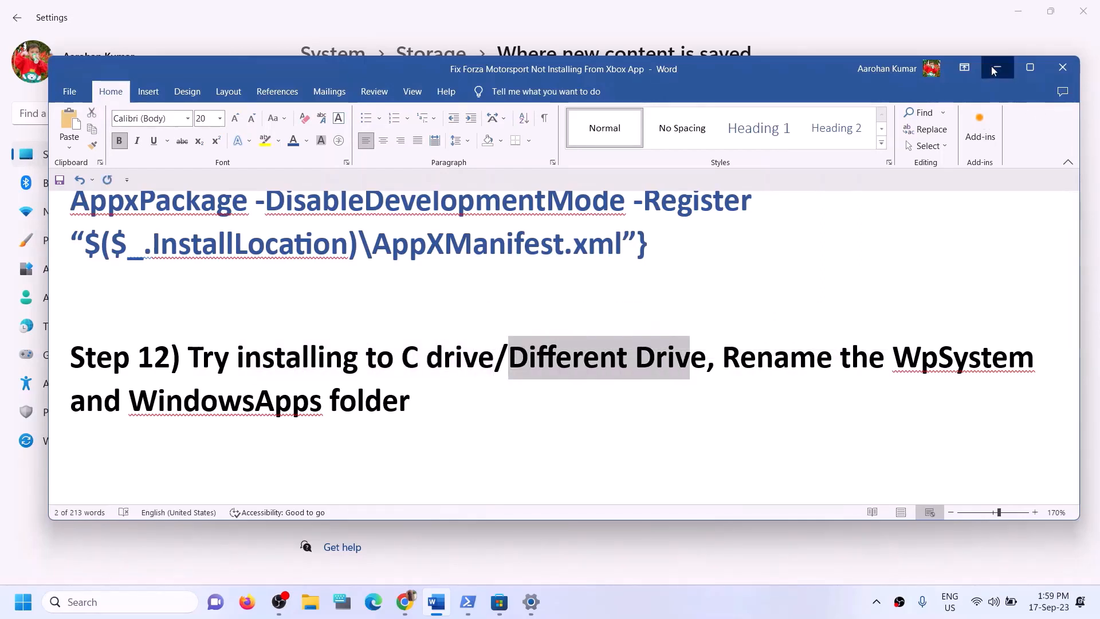
{"action": "left_click", "coordinate": [996, 69]}
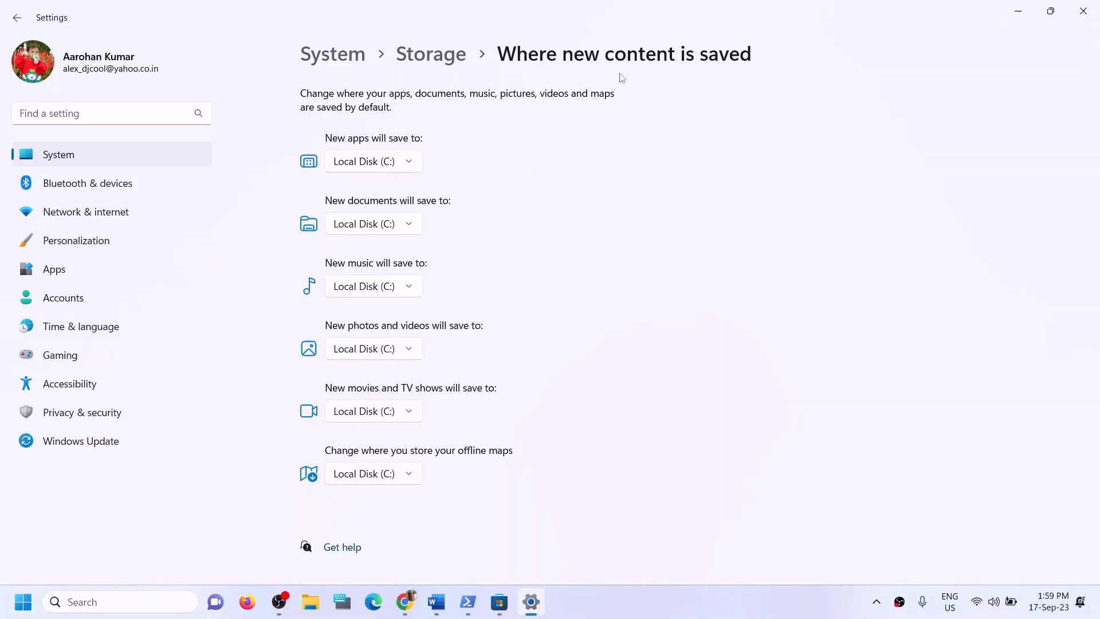
- Set new apps to save to Local Disk (D:) and apply it, after briefly trying C:
{"action": "left_click", "coordinate": [411, 163]}
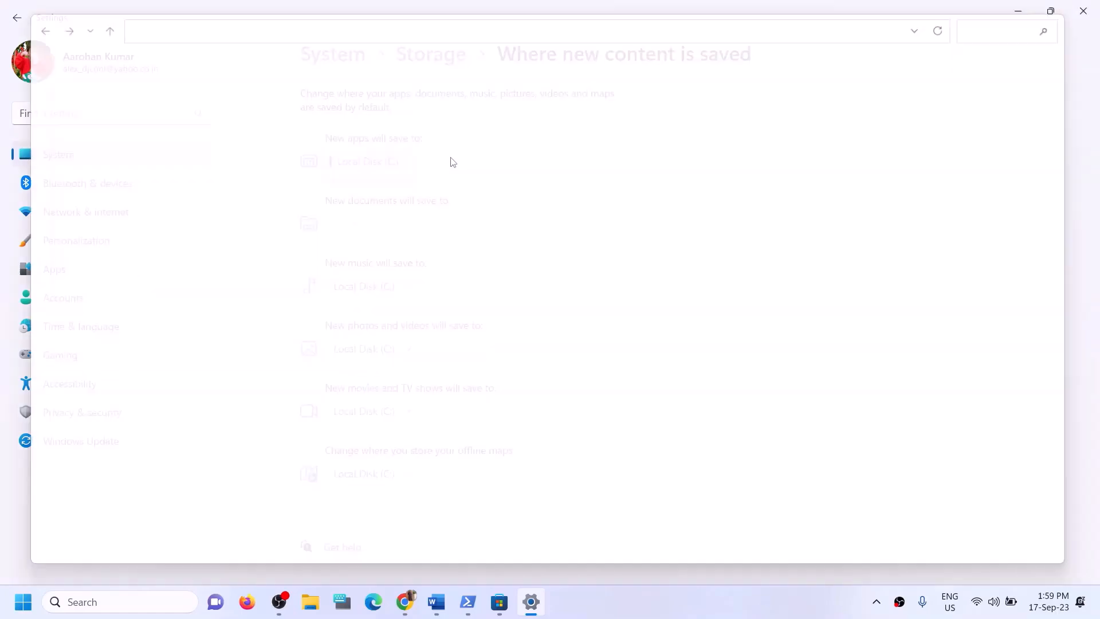
{"action": "left_click", "coordinate": [1082, 10]}
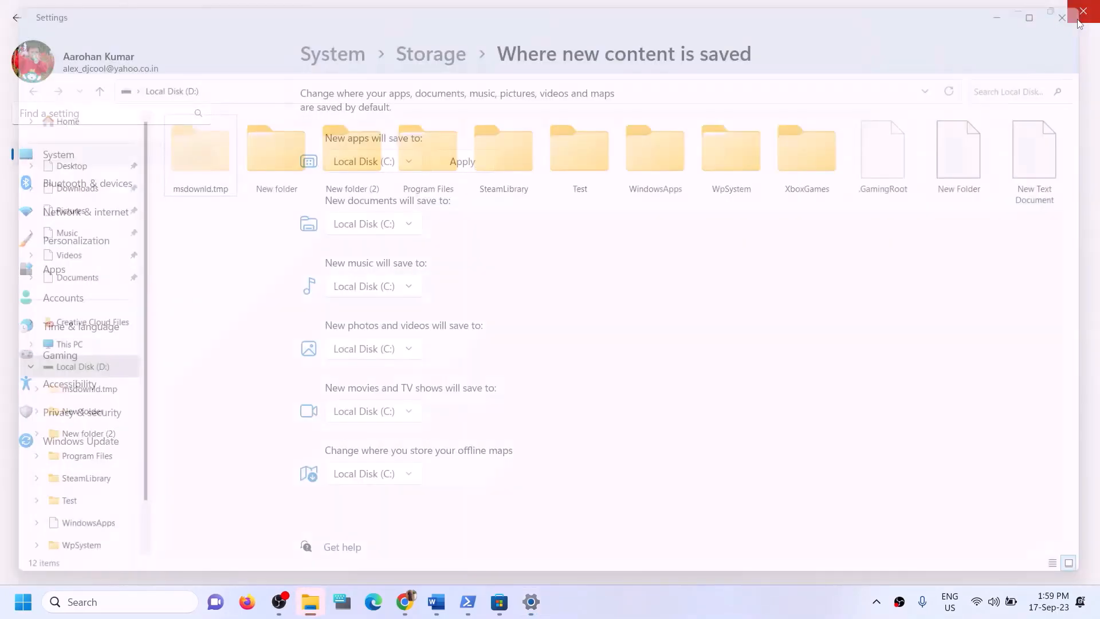
{"action": "left_click", "coordinate": [410, 164]}
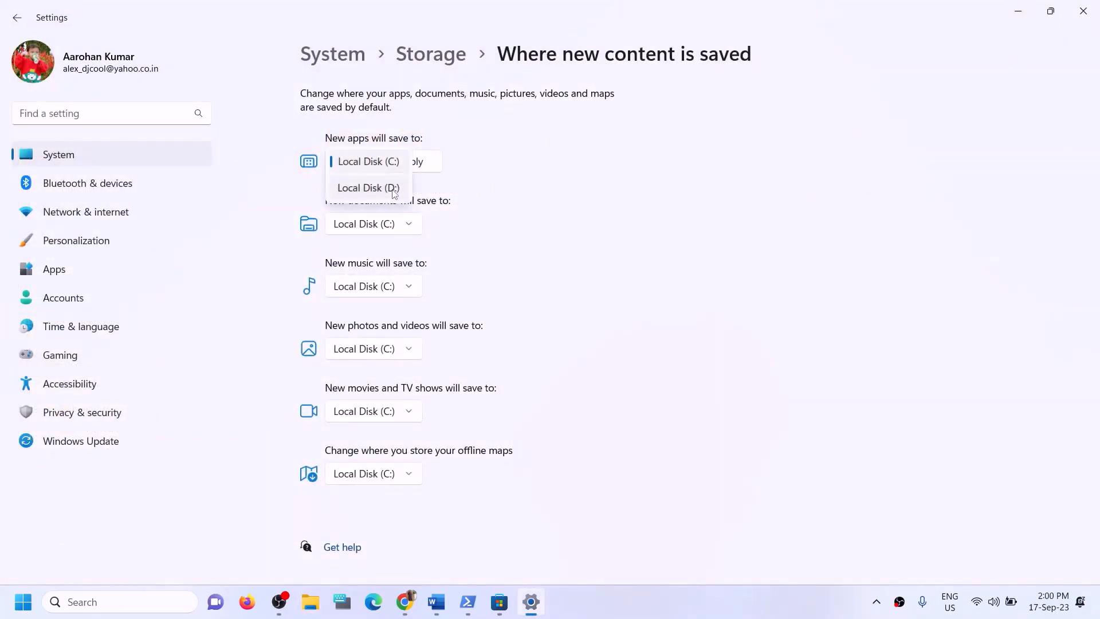
{"action": "left_click", "coordinate": [376, 189]}
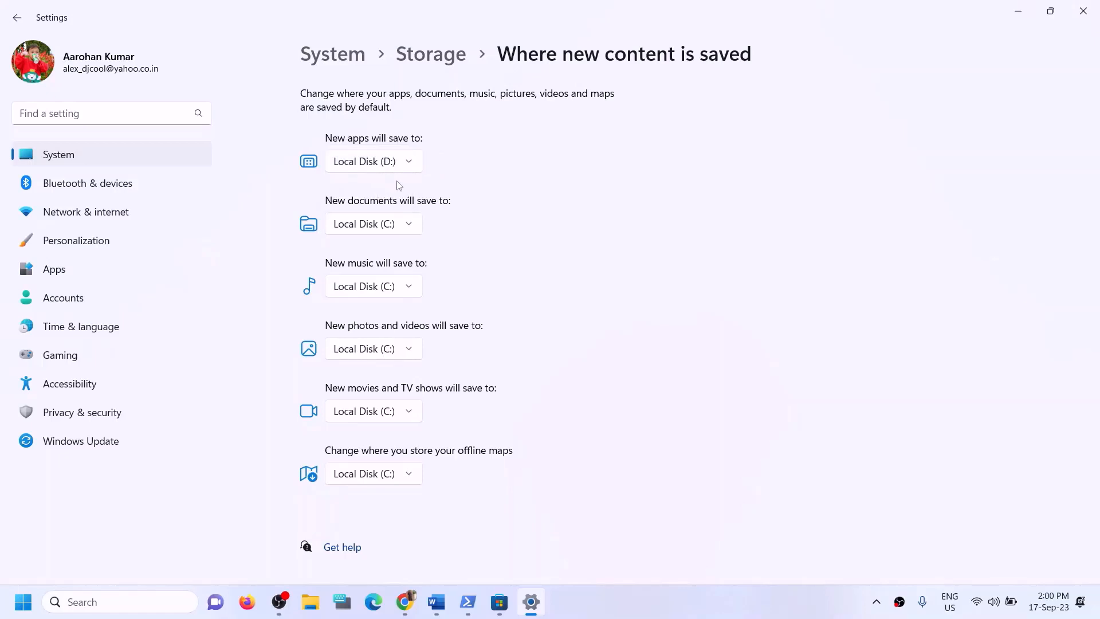
{"action": "left_click", "coordinate": [410, 166]}
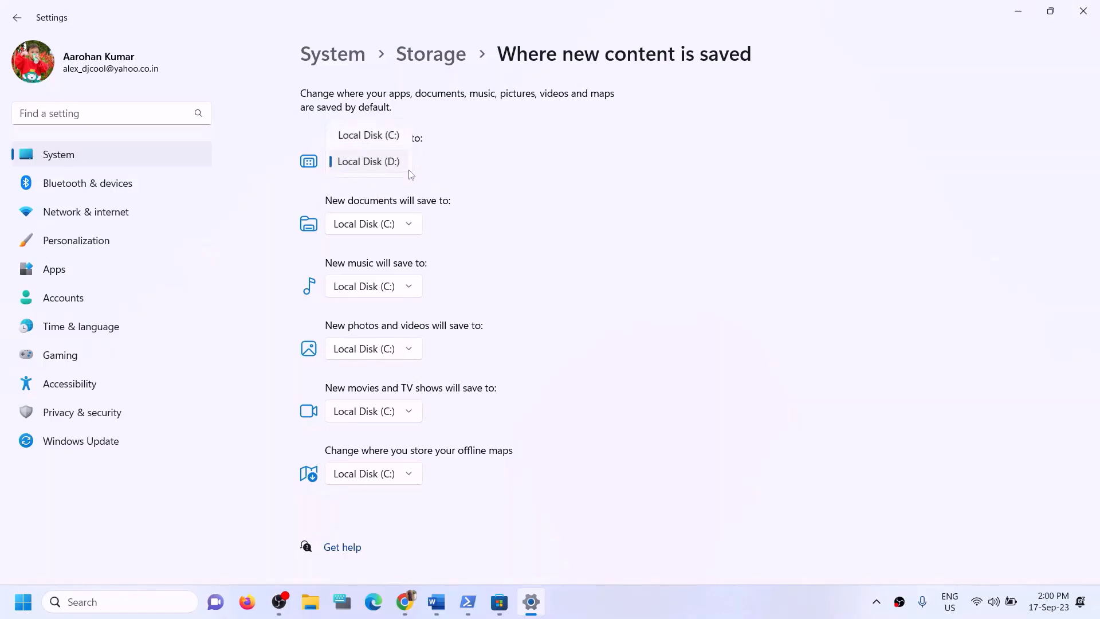
{"action": "left_click", "coordinate": [393, 138]}
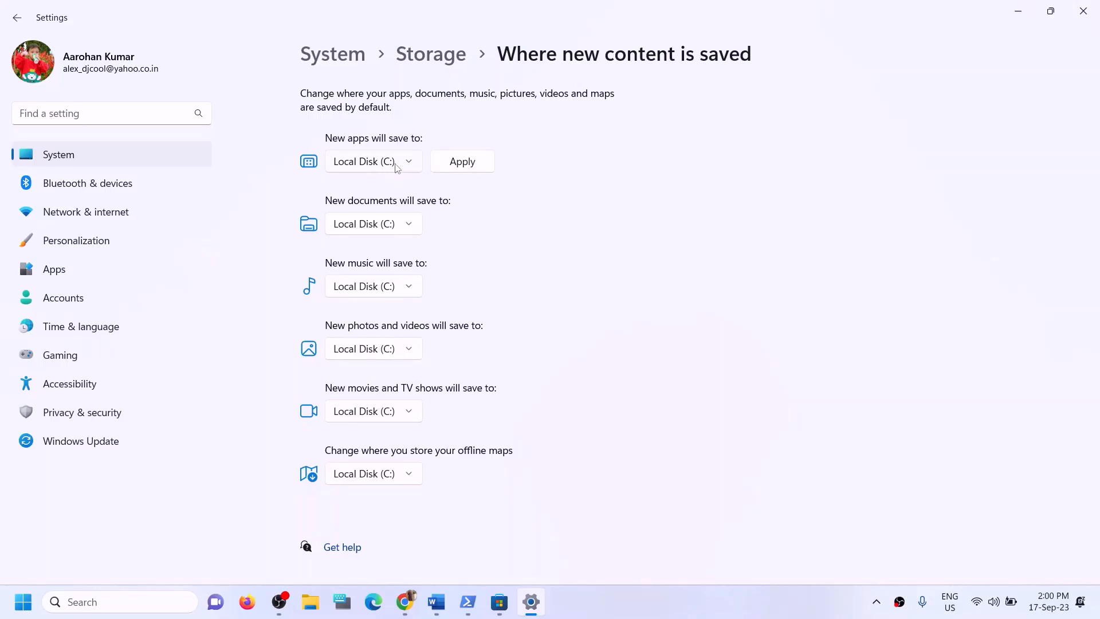
{"action": "left_click", "coordinate": [444, 166]}
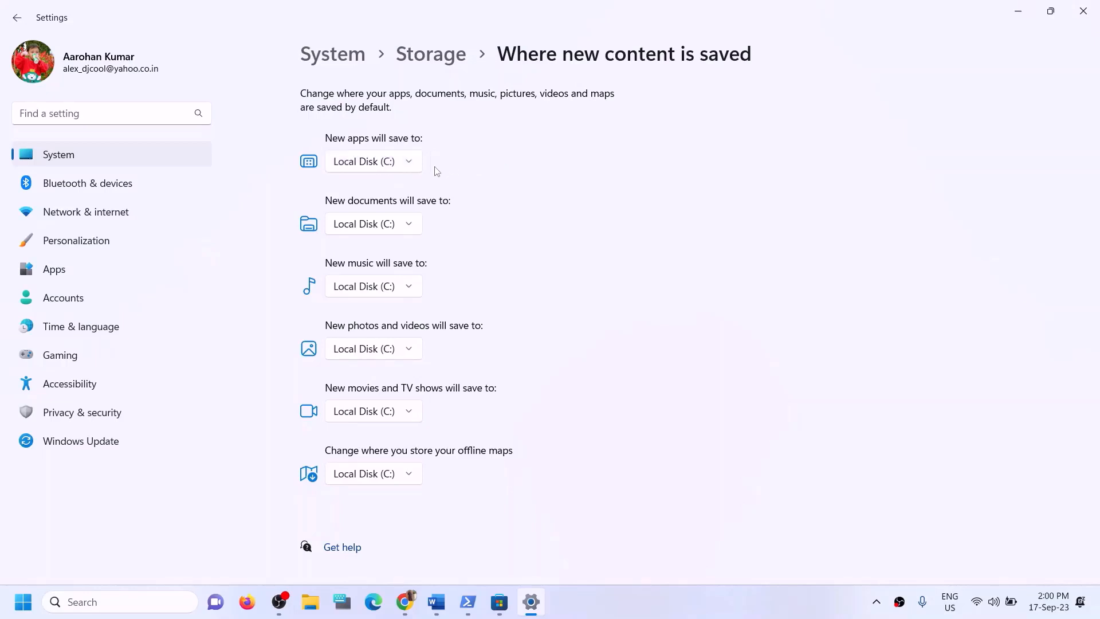
{"action": "left_click", "coordinate": [403, 171]}
{"action": "left_click", "coordinate": [389, 186]}
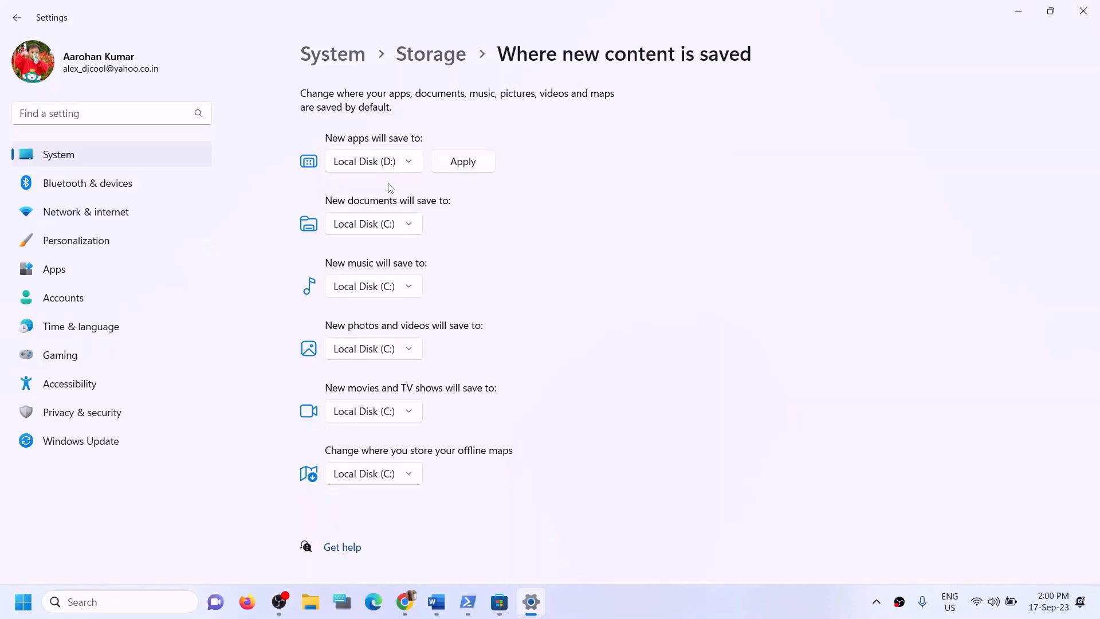
{"action": "left_click", "coordinate": [463, 166]}
- Confirm the D: choice, close Settings, and highlight the Step 12 heading in Word
{"action": "left_click", "coordinate": [414, 170]}
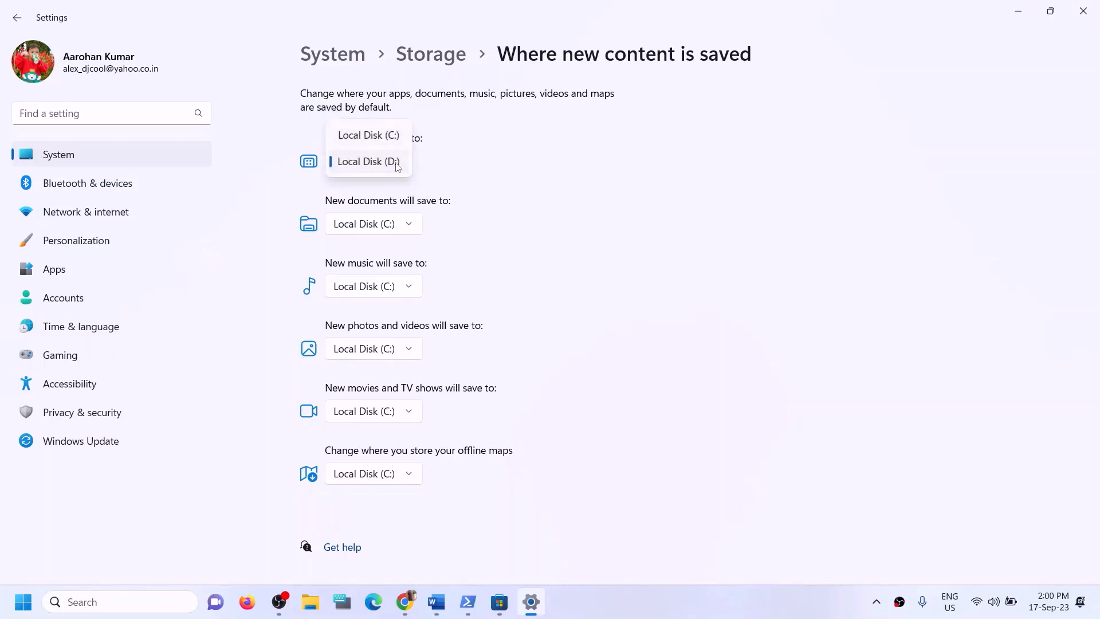
{"action": "left_click", "coordinate": [509, 170]}
{"action": "left_click", "coordinate": [1084, 11]}
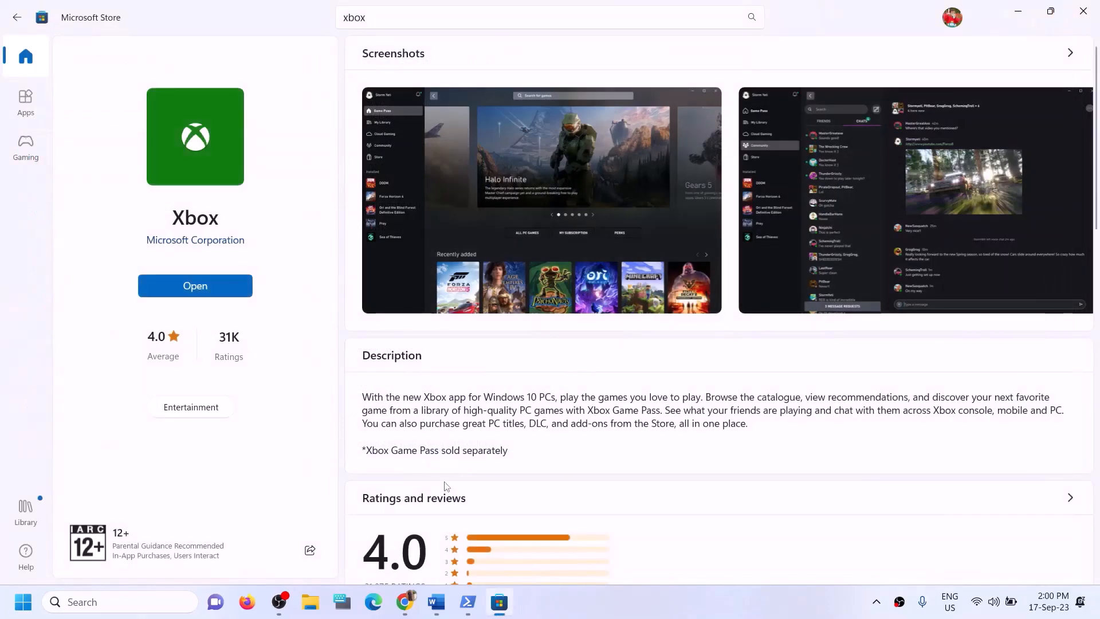
{"action": "left_click", "coordinate": [444, 599]}
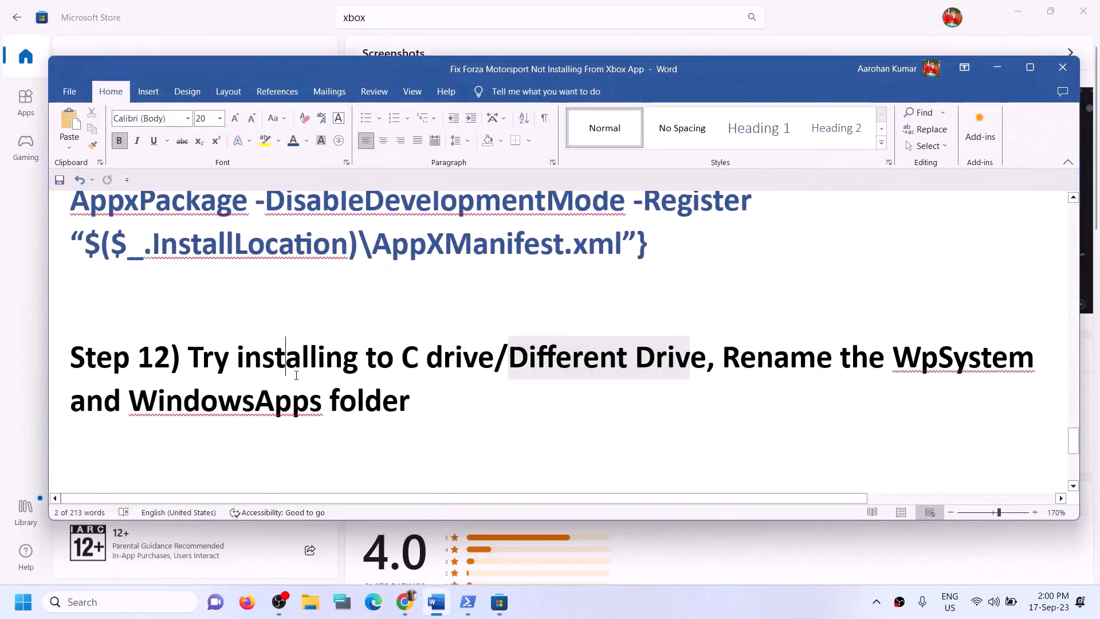
{"action": "left_click_drag", "start_coordinate": [226, 357], "coordinate": [645, 357]}
{"action": "left_click", "coordinate": [662, 361]}
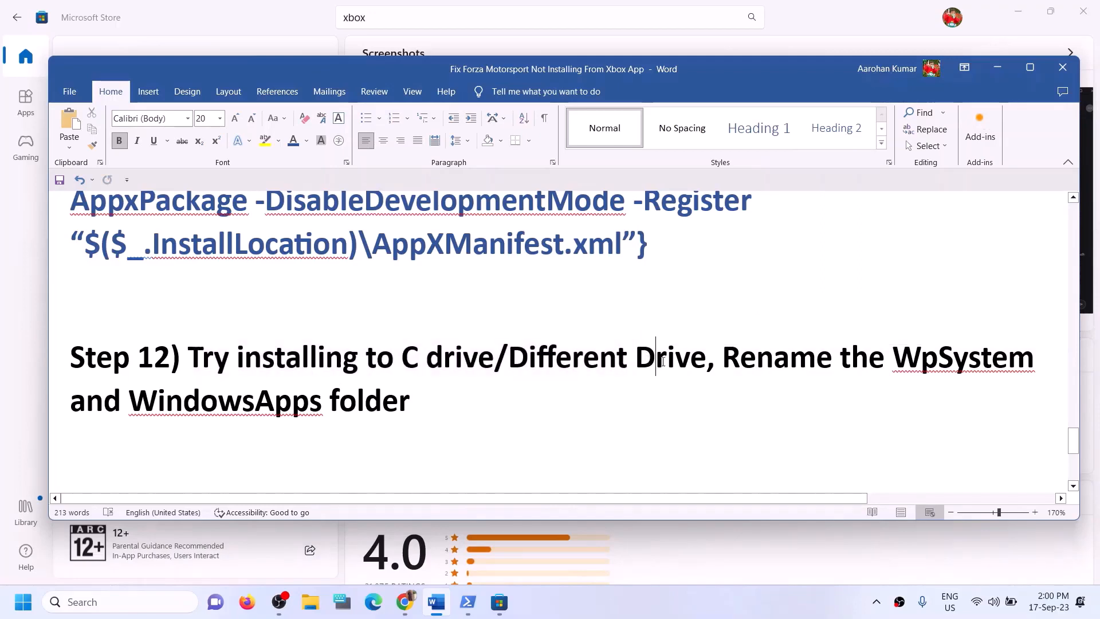
{"action": "left_click_drag", "start_coordinate": [724, 361], "coordinate": [955, 406]}
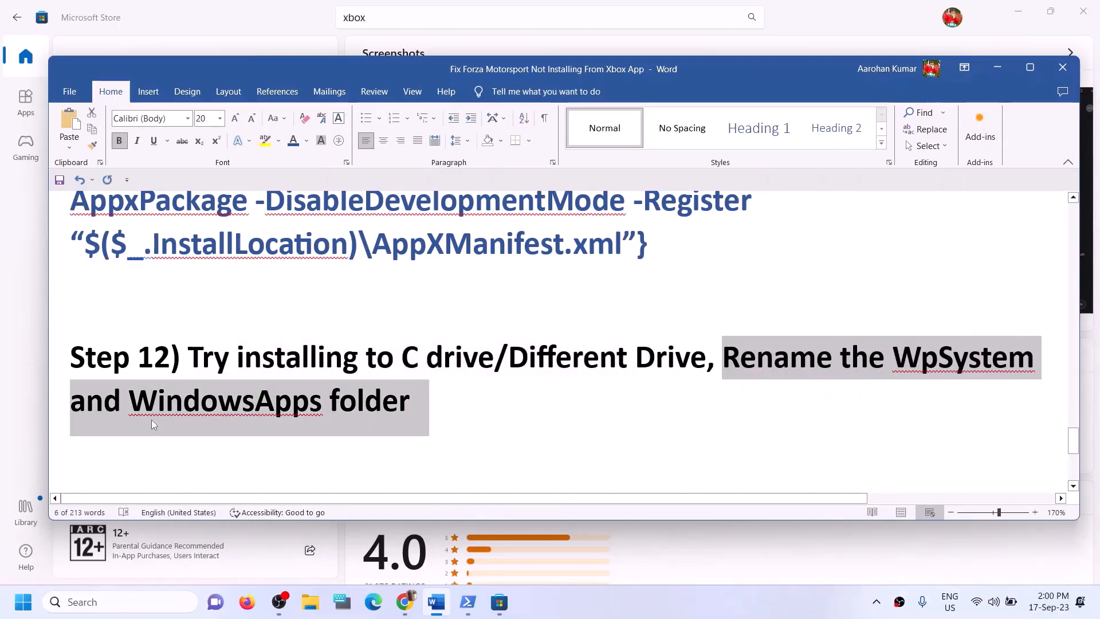
{"action": "left_click", "coordinate": [123, 402]}
{"action": "key", "text": "Home"}
{"action": "key", "text": "shift+End"}
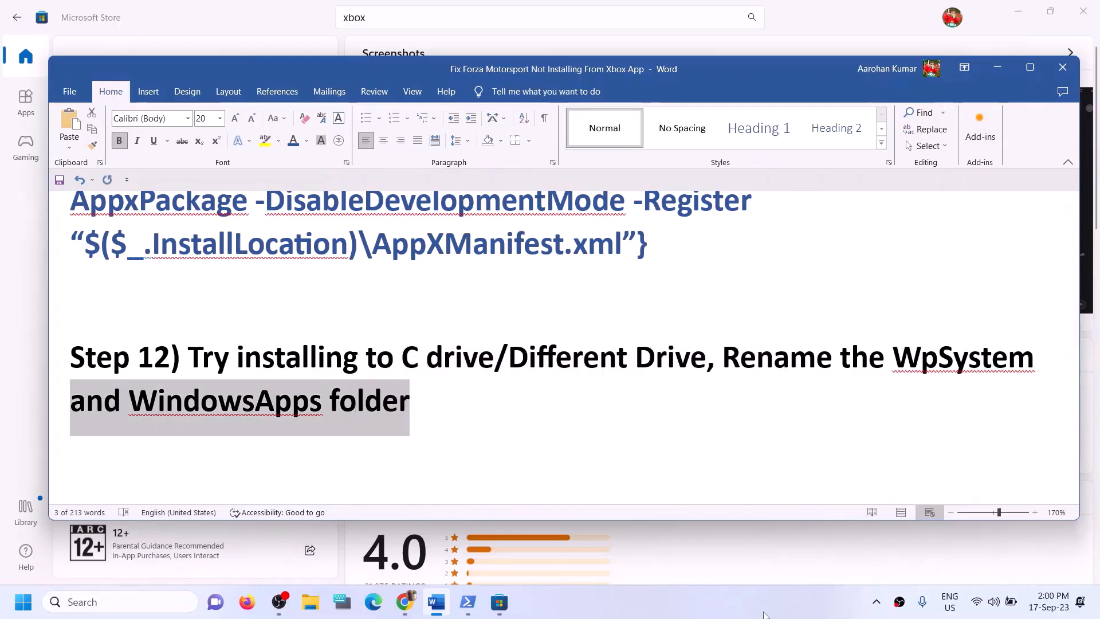
{"action": "left_click", "coordinate": [322, 410]}
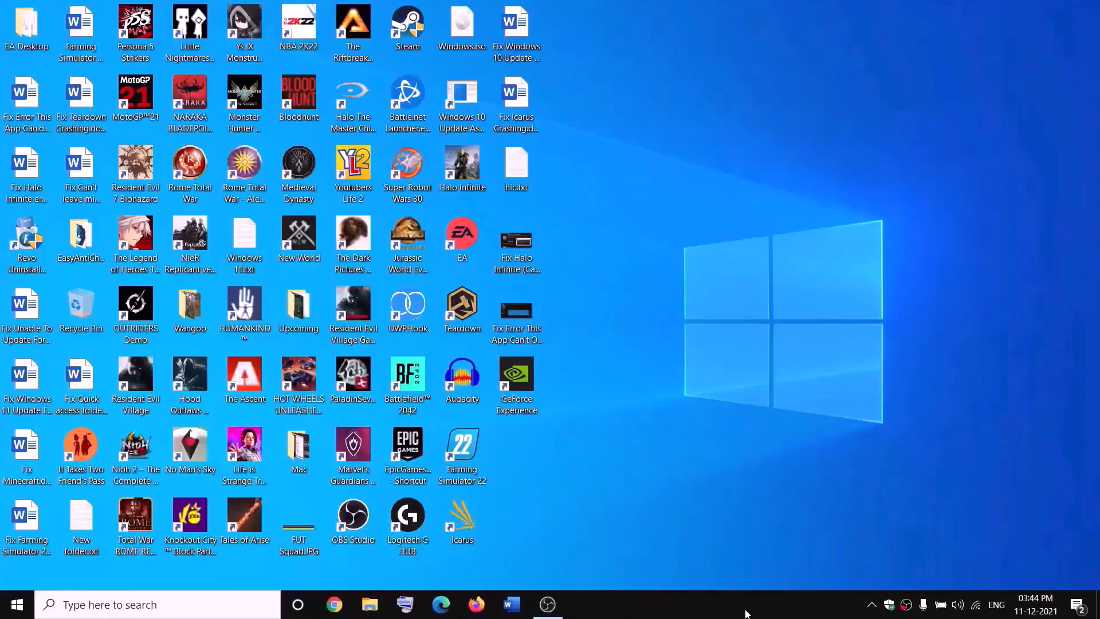
- Open New Volume (D:) from This PC in File Explorer
{"action": "left_click", "coordinate": [381, 608]}
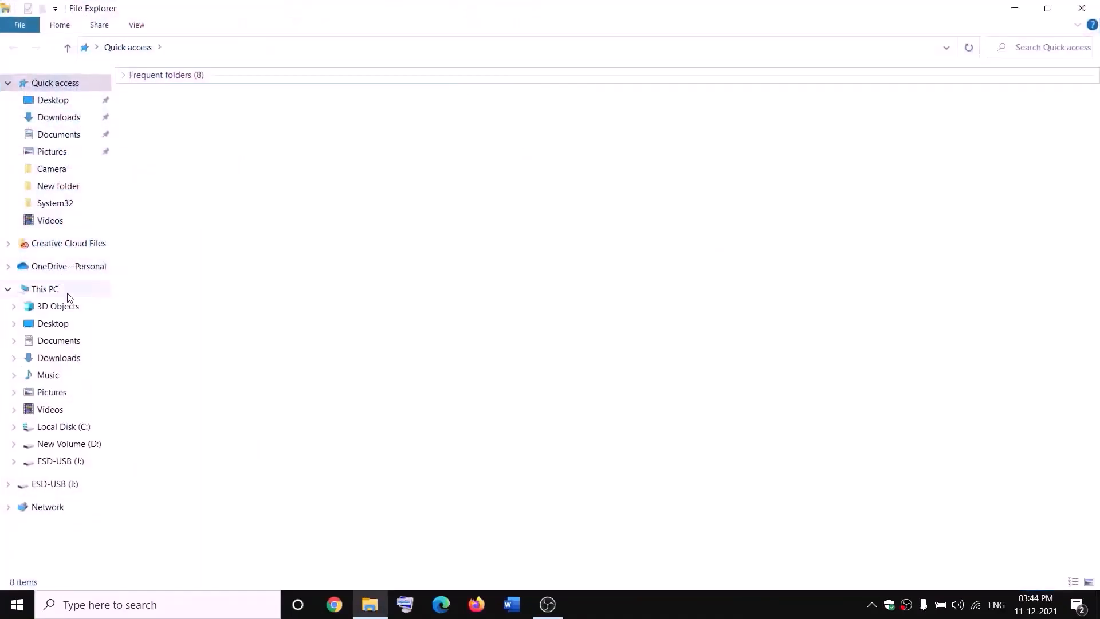
{"action": "left_click", "coordinate": [54, 295]}
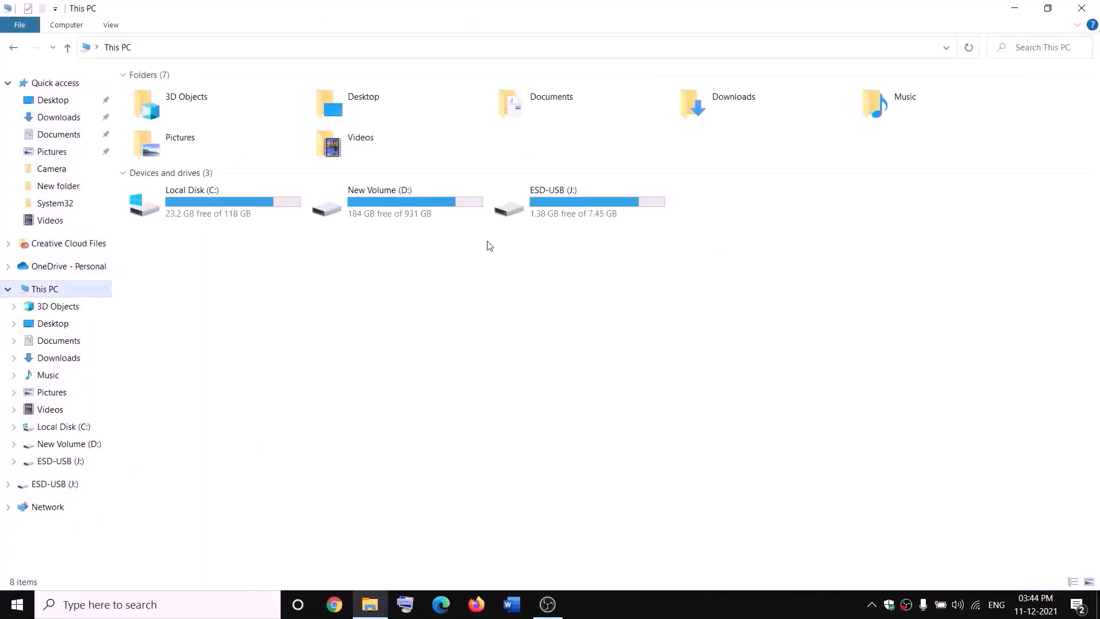
{"action": "double_click", "coordinate": [410, 213]}
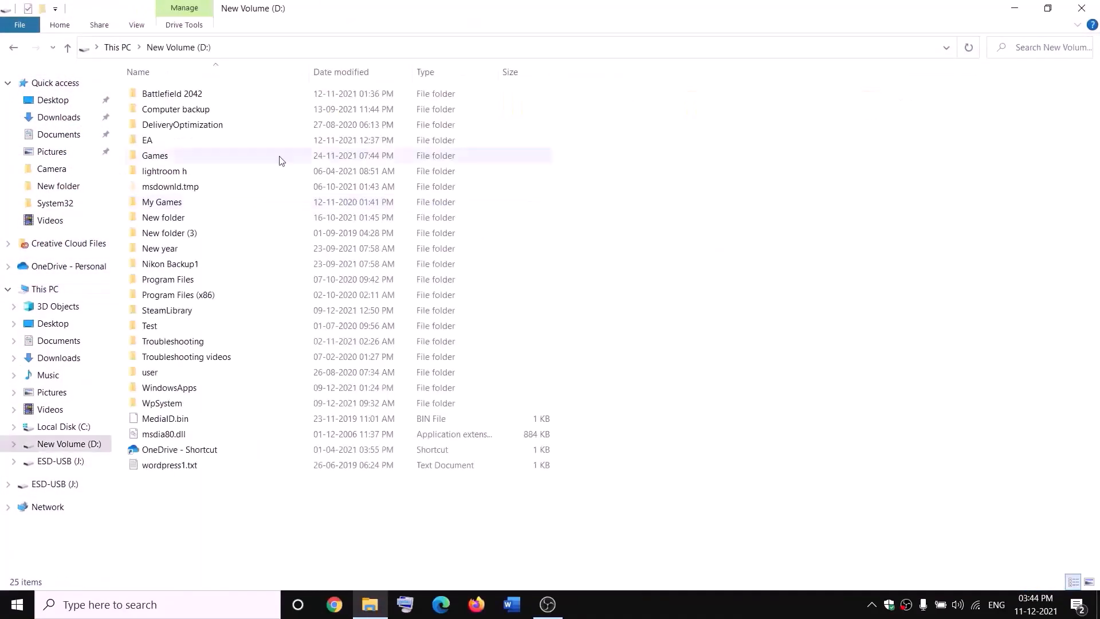
- Open the WpSystem folder's Properties and switch to its Security tab
{"action": "right_click", "coordinate": [169, 406]}
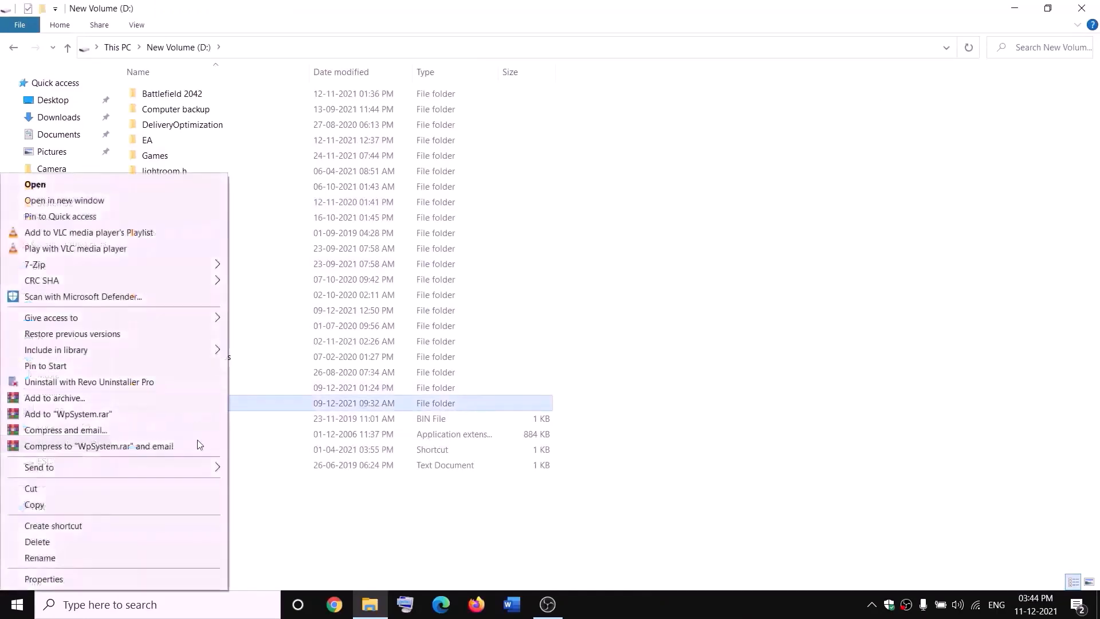
{"action": "left_click", "coordinate": [348, 525]}
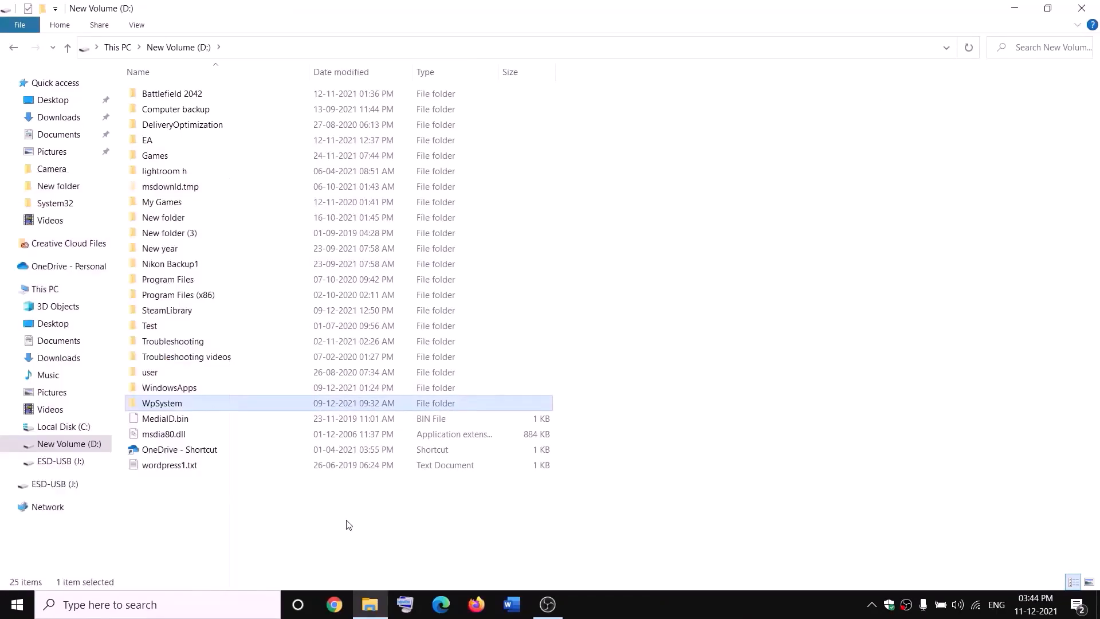
{"action": "left_click", "coordinate": [348, 525]}
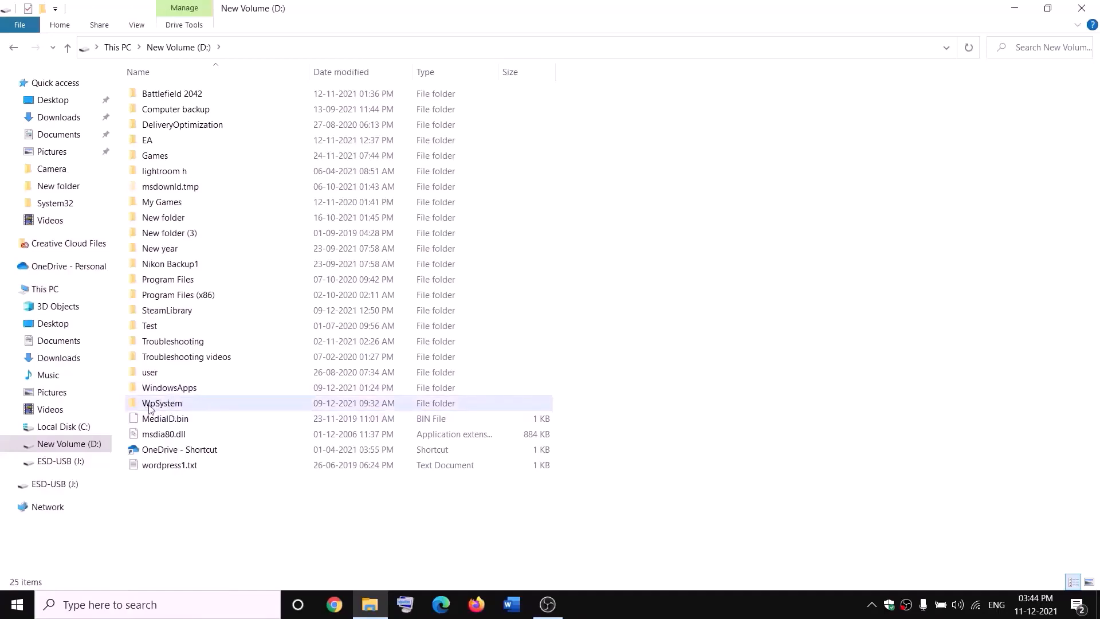
{"action": "mouse_move", "coordinate": [150, 407]}
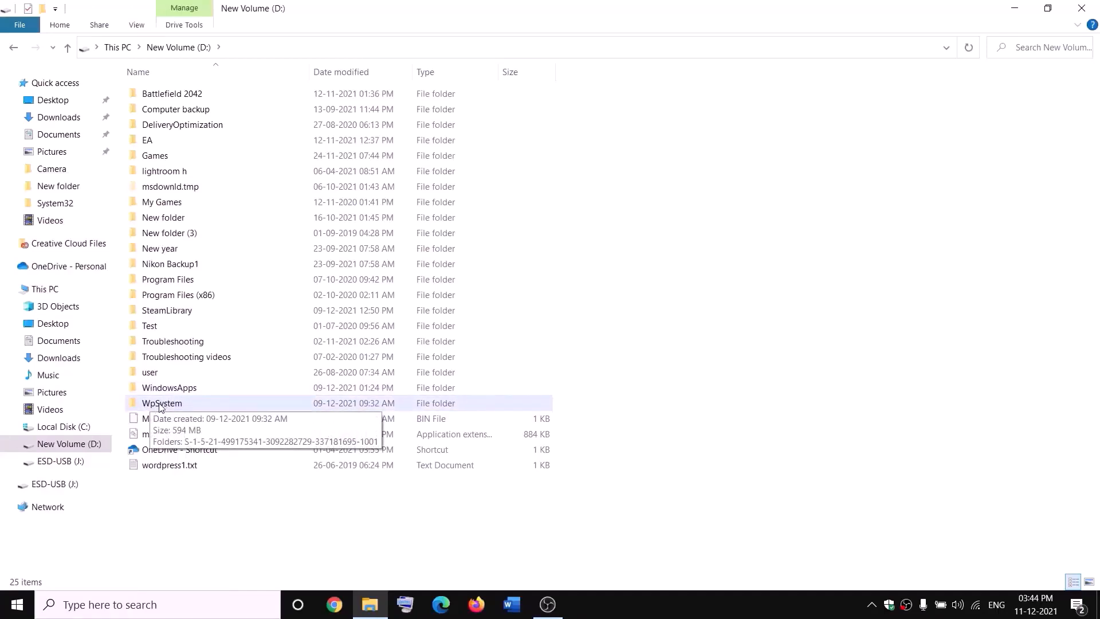
{"action": "right_click", "coordinate": [162, 407]}
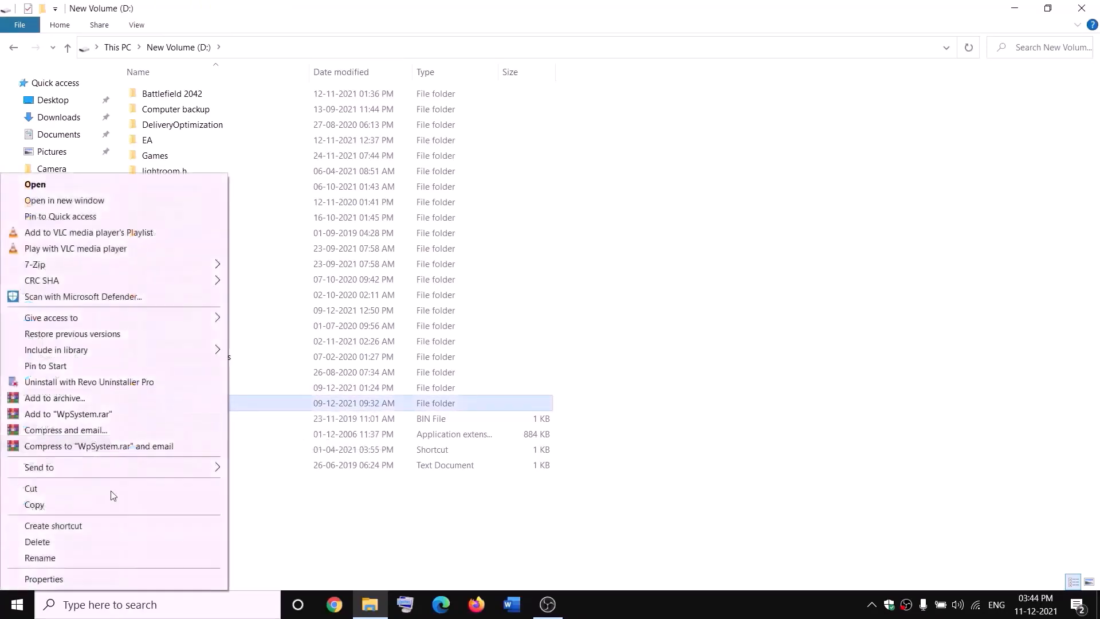
{"action": "left_click", "coordinate": [111, 577]}
{"action": "left_click_drag", "start_coordinate": [391, 258], "coordinate": [535, 161]}
{"action": "left_click", "coordinate": [408, 183]}
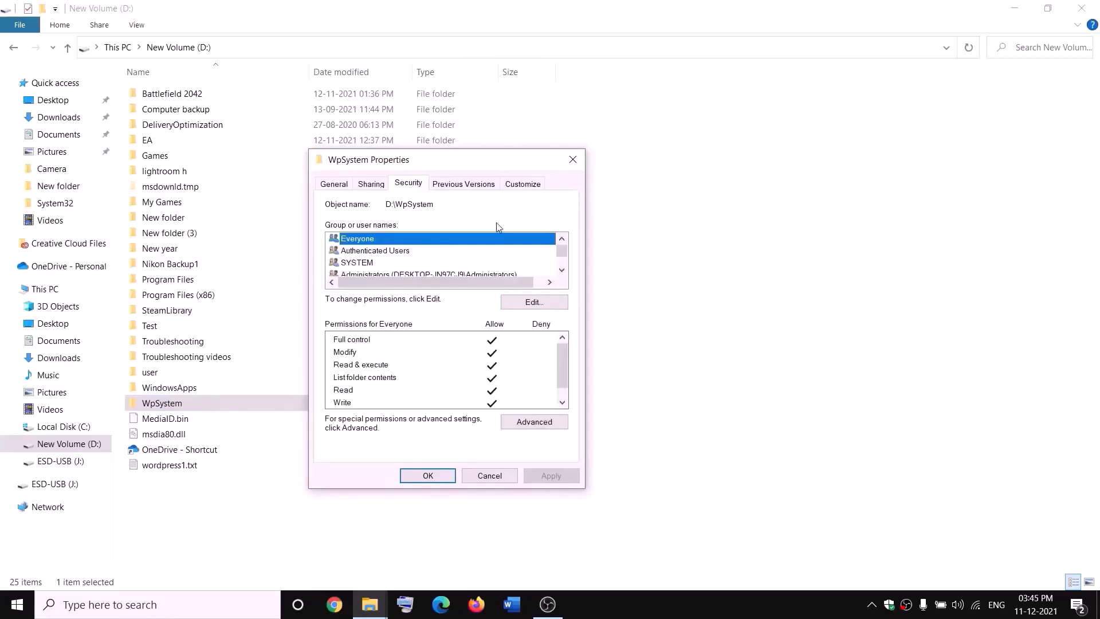
- In WpSystem's advanced security settings, change the owner to the resolved name Everyone
{"action": "left_click", "coordinate": [537, 424]}
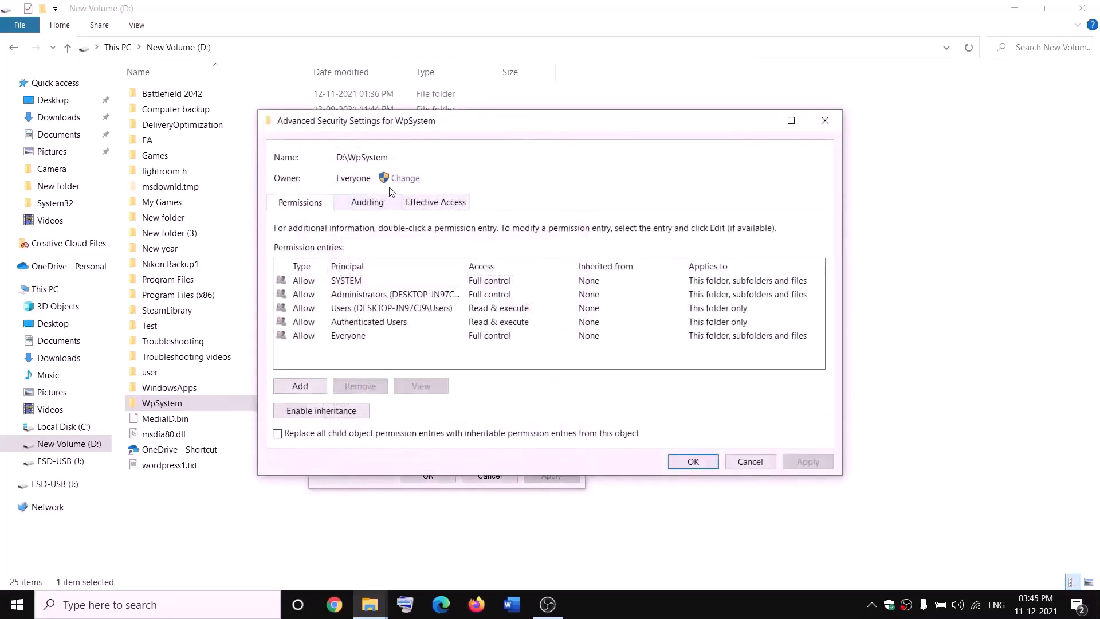
{"action": "left_click", "coordinate": [402, 178]}
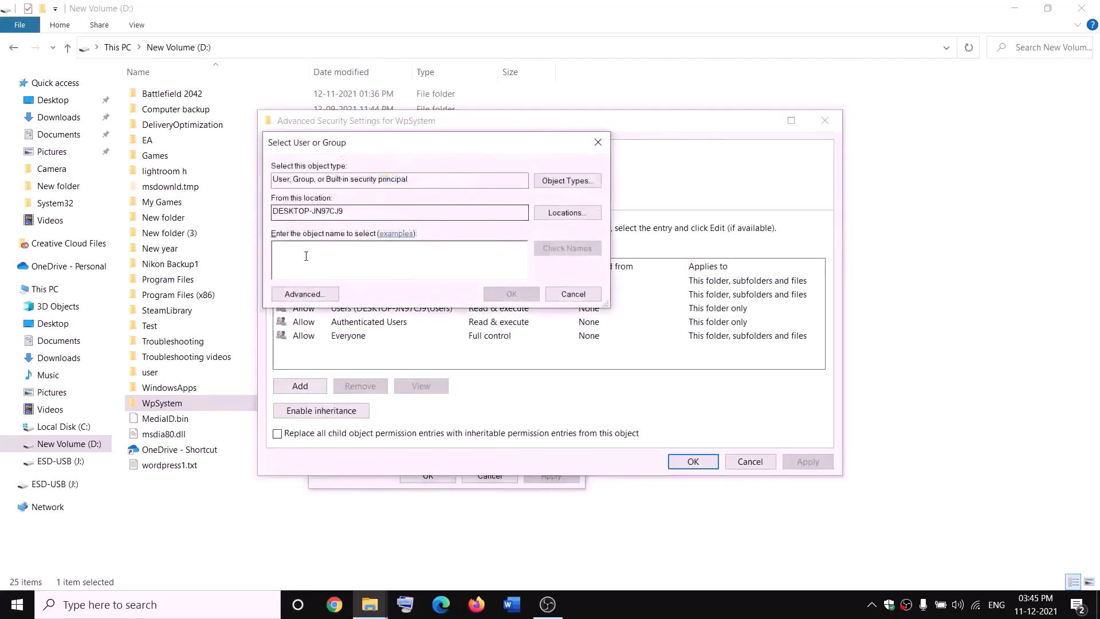
{"action": "type", "text": "w"}
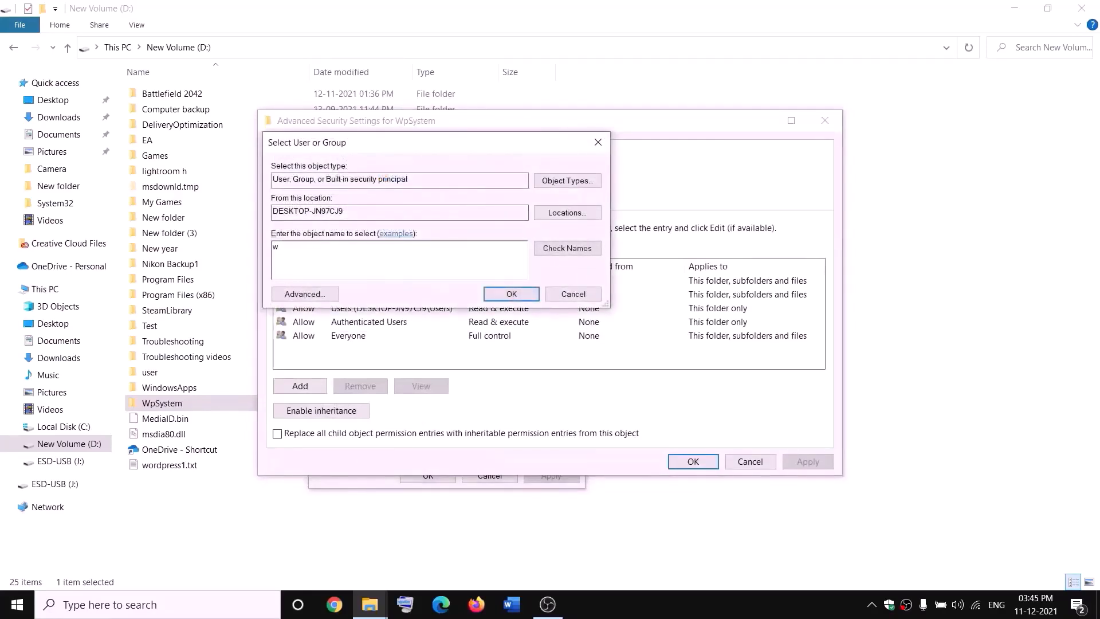
{"action": "key", "text": "BackSpace"}
{"action": "type", "text": "everyone"}
{"action": "double_click", "coordinate": [299, 260]}
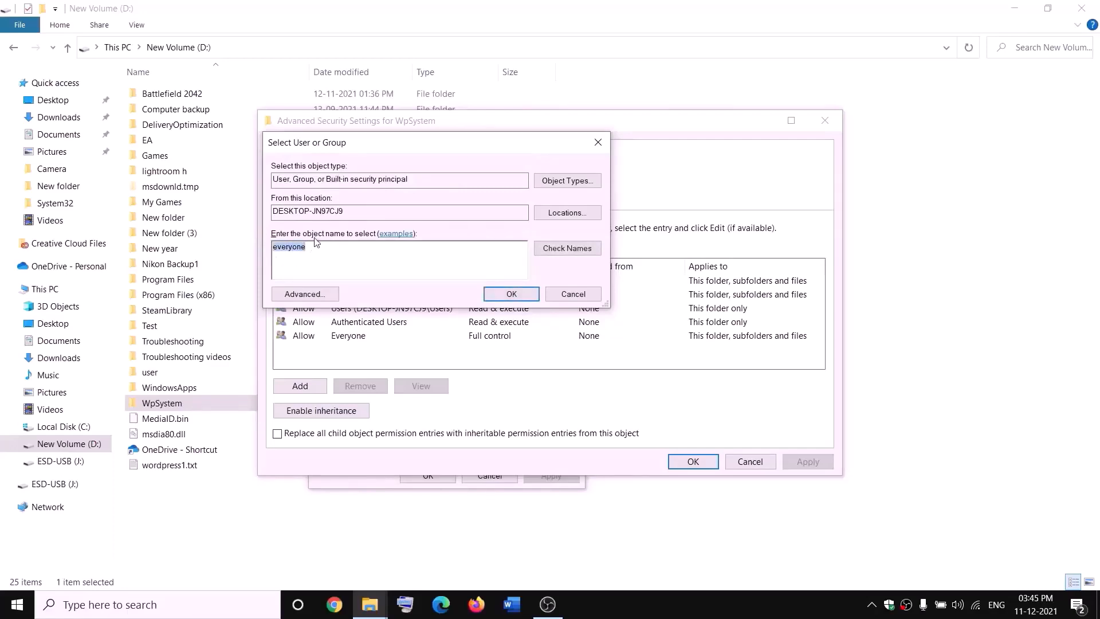
{"action": "left_click", "coordinate": [573, 254]}
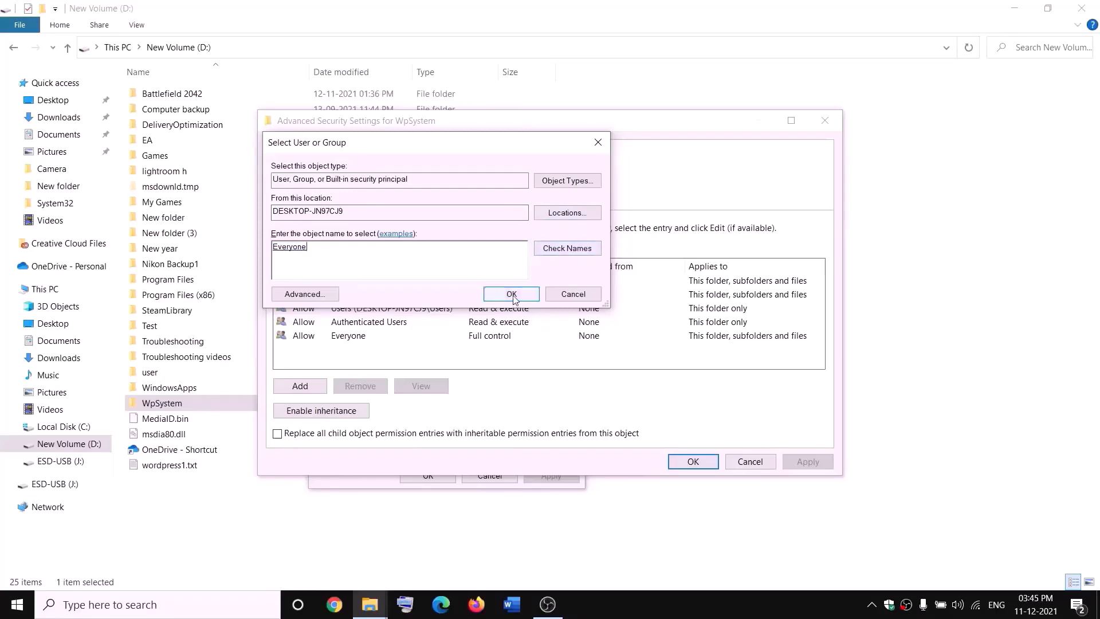
{"action": "left_click", "coordinate": [510, 294]}
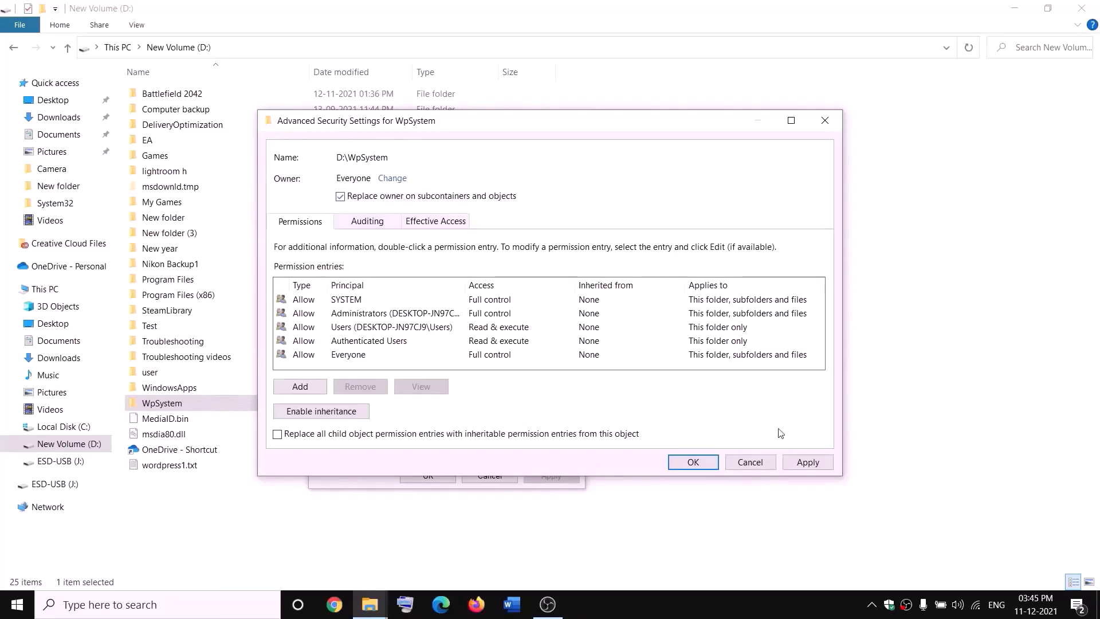
- Apply the ownership change, acknowledge the notice, and close the security and Properties windows
{"action": "left_click", "coordinate": [808, 462]}
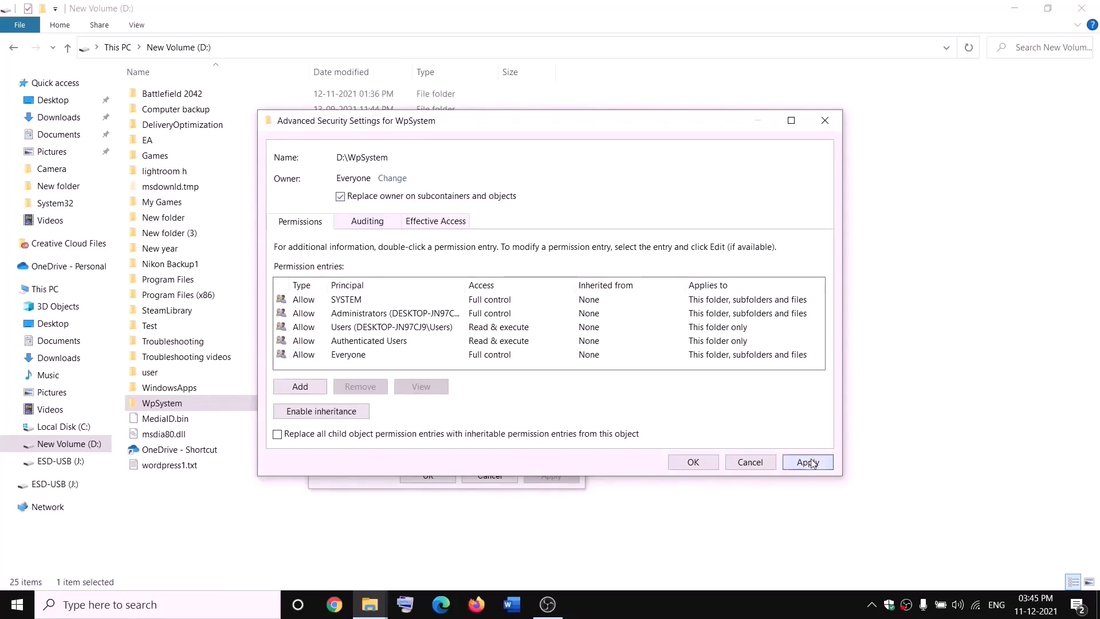
{"action": "left_click", "coordinate": [692, 464]}
{"action": "left_click", "coordinate": [665, 363]}
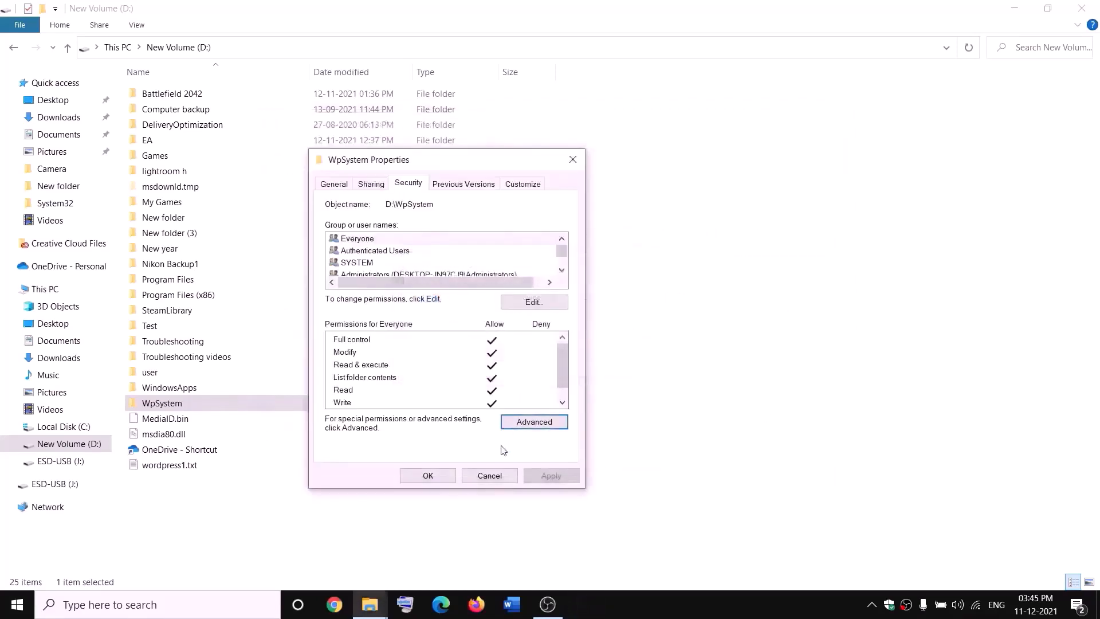
{"action": "left_click", "coordinate": [428, 476]}
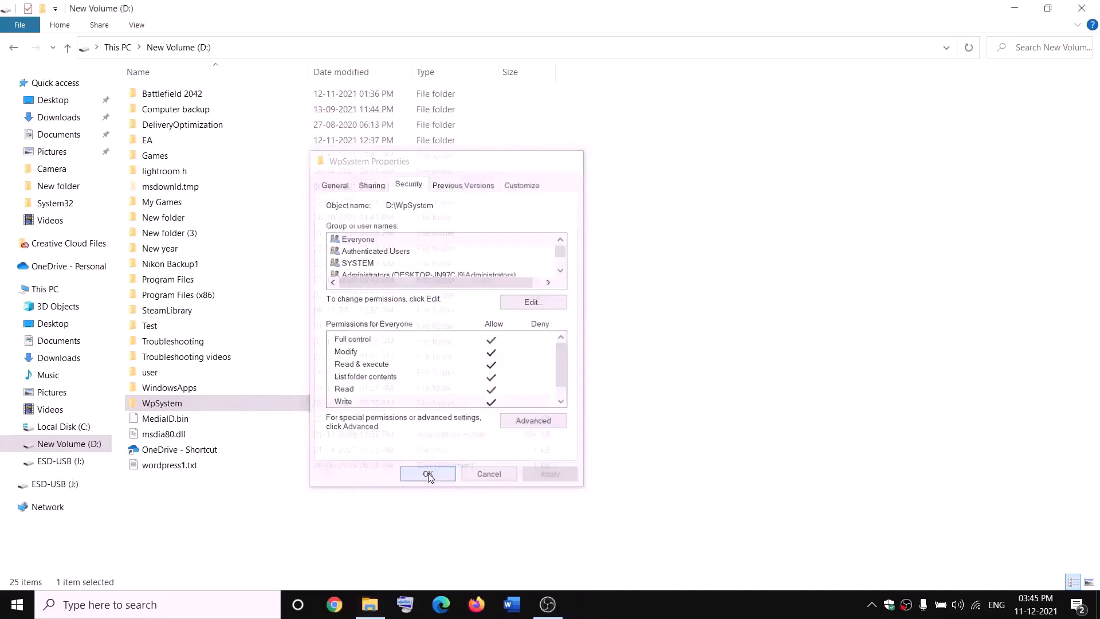
- Open WpSystem's advanced security settings and add a permission entry for the principal Everyone
{"action": "right_click", "coordinate": [165, 407]}
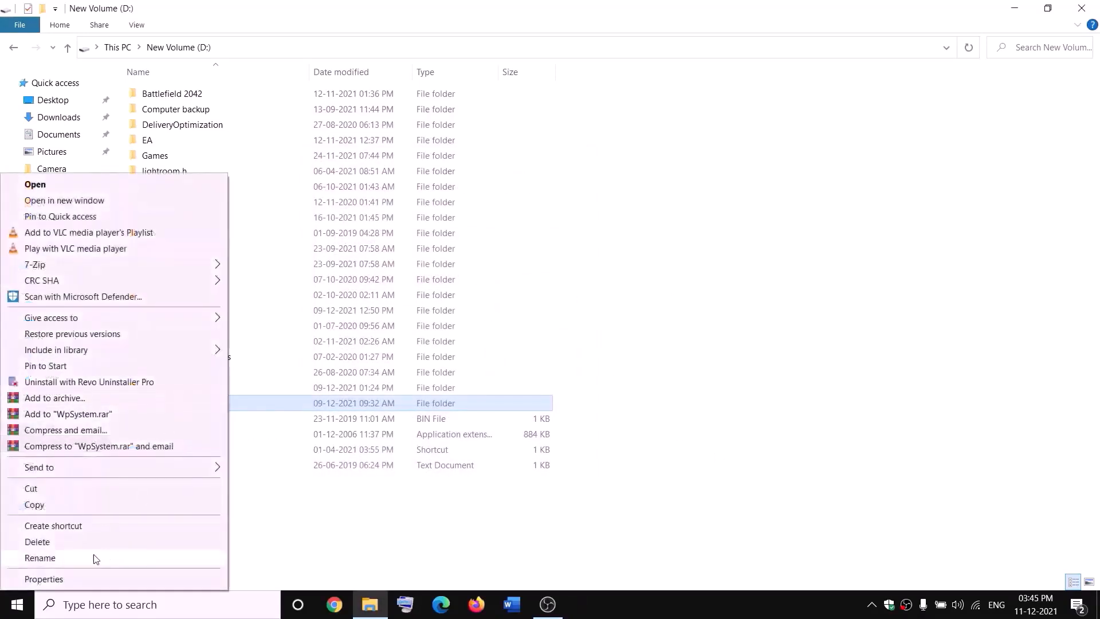
{"action": "left_click", "coordinate": [43, 578]}
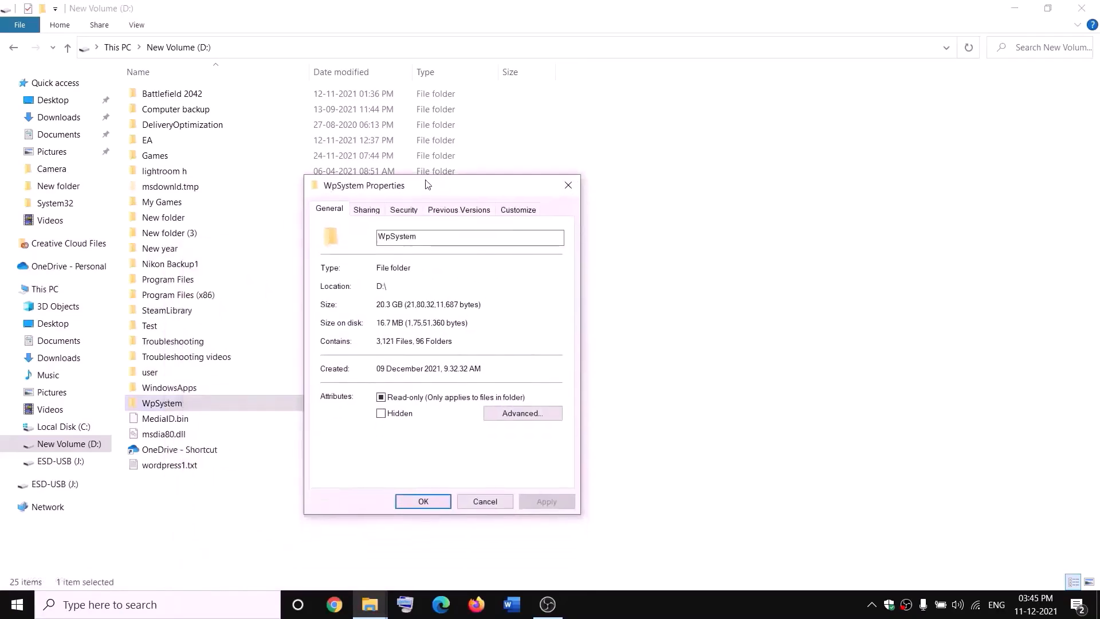
{"action": "left_click", "coordinate": [403, 208]}
{"action": "left_click", "coordinate": [535, 453]}
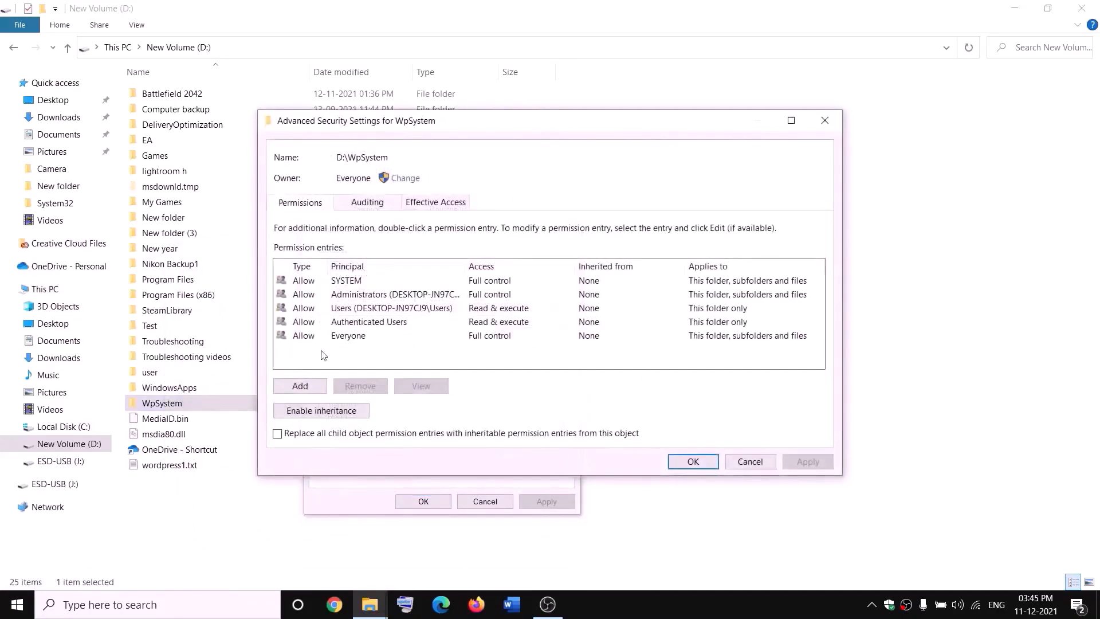
{"action": "left_click", "coordinate": [301, 386]}
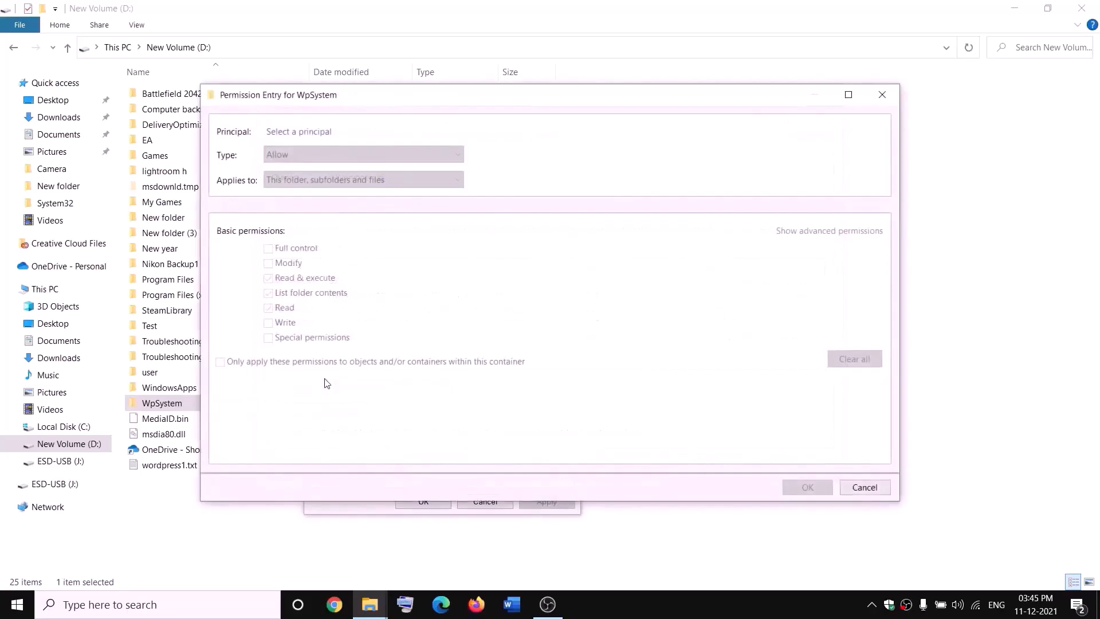
{"action": "left_click", "coordinate": [297, 132]}
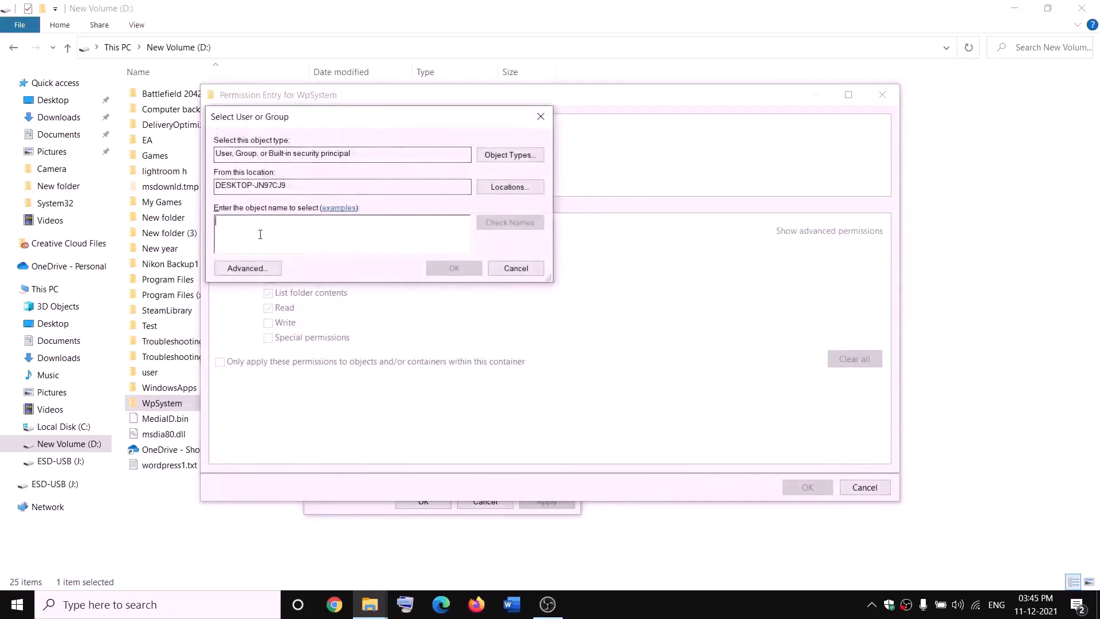
{"action": "type", "text": "everyone"}
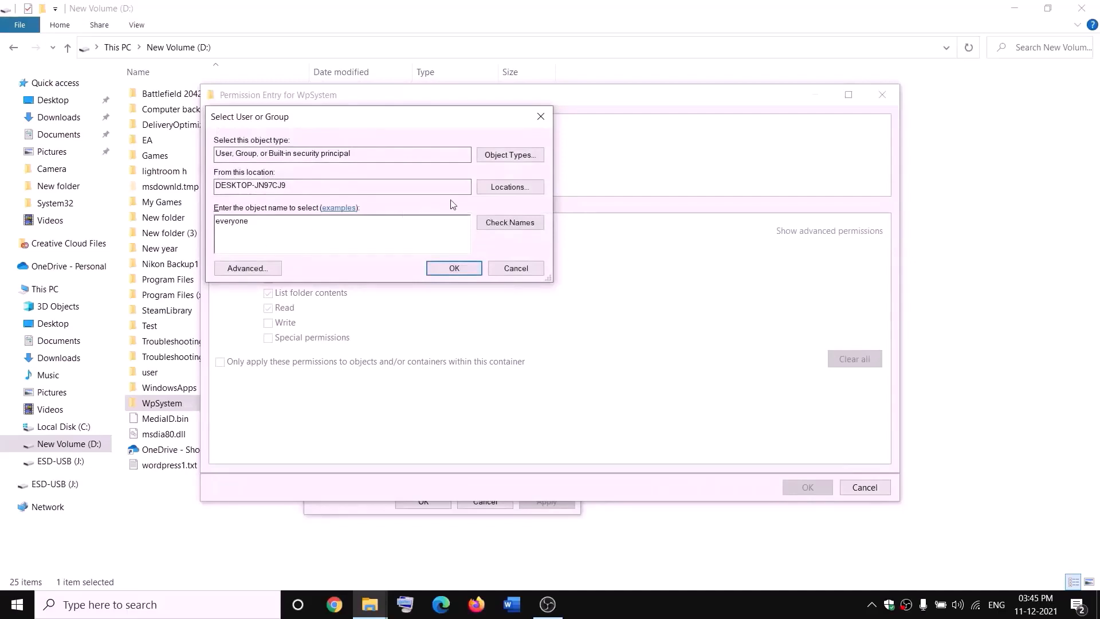
{"action": "left_click", "coordinate": [506, 223]}
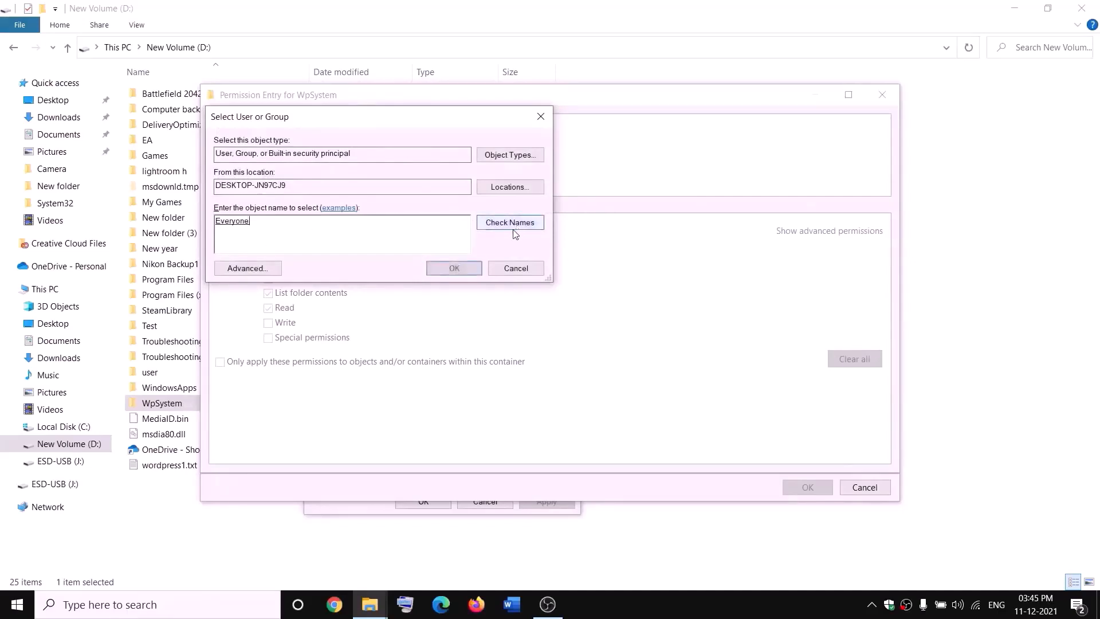
{"action": "left_click", "coordinate": [455, 268]}
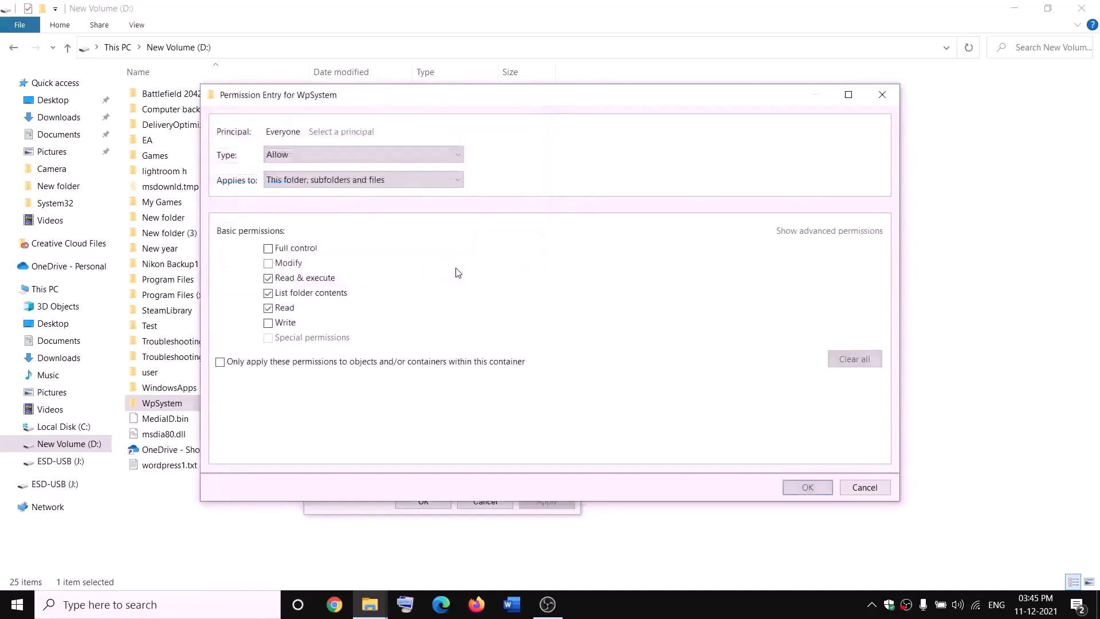
- Grant the Everyone entry Full control, then apply and close all security windows
{"action": "left_click", "coordinate": [268, 249]}
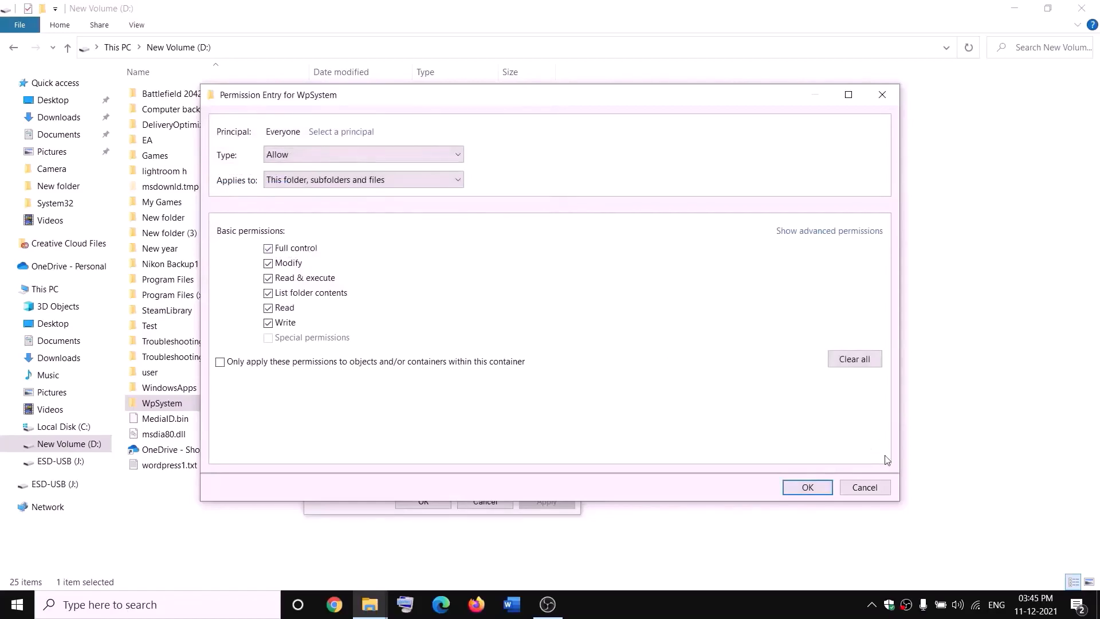
{"action": "left_click", "coordinate": [807, 487]}
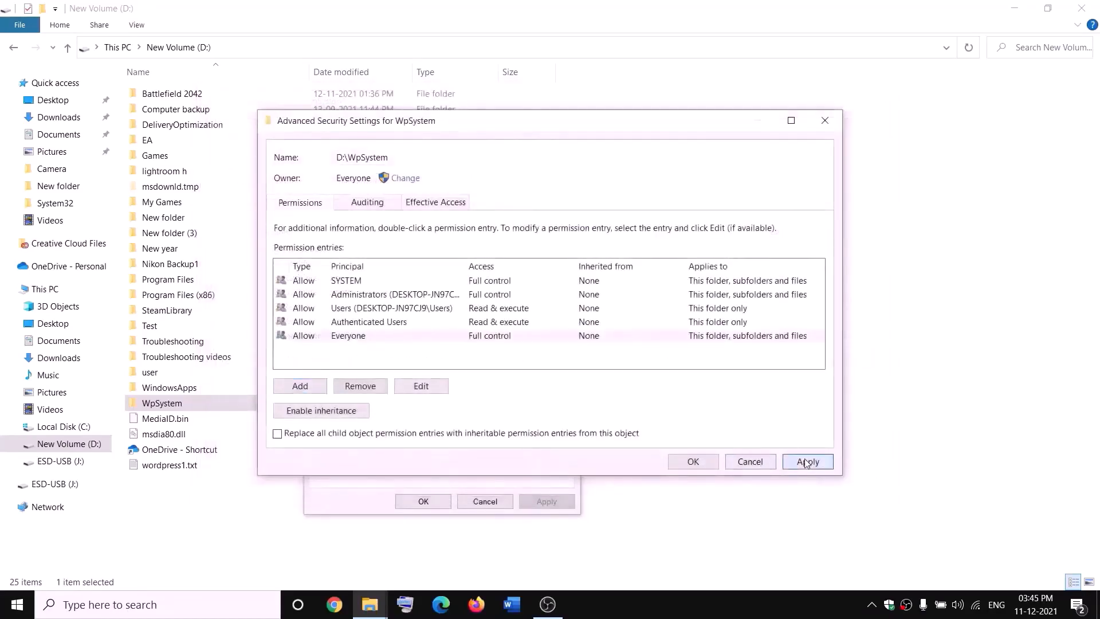
{"action": "left_click", "coordinate": [806, 462]}
{"action": "left_click", "coordinate": [693, 461]}
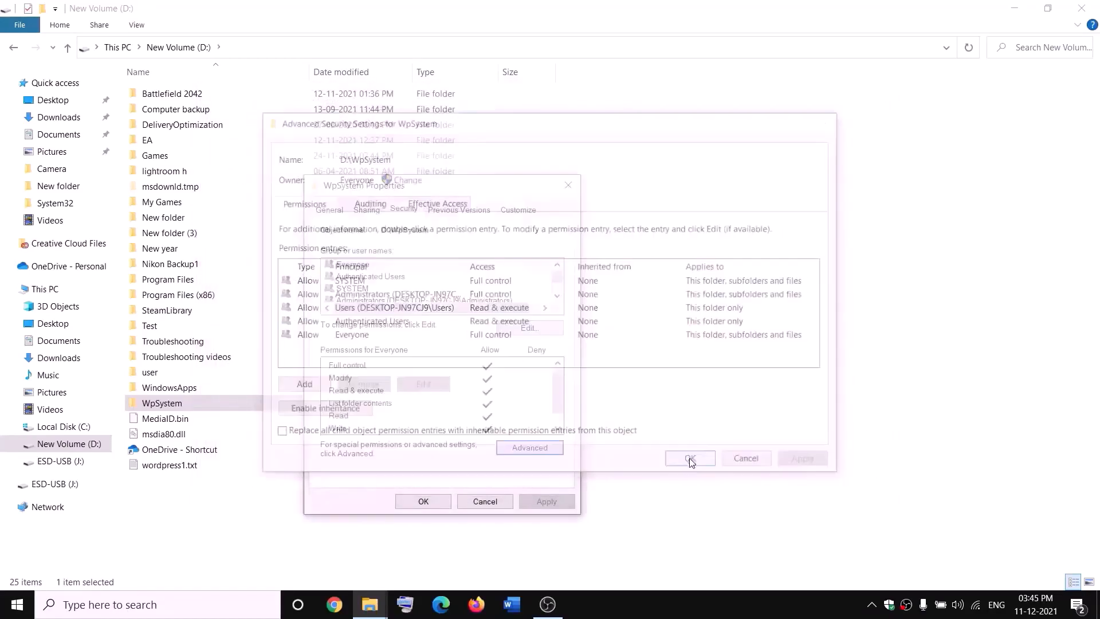
{"action": "left_click", "coordinate": [423, 501]}
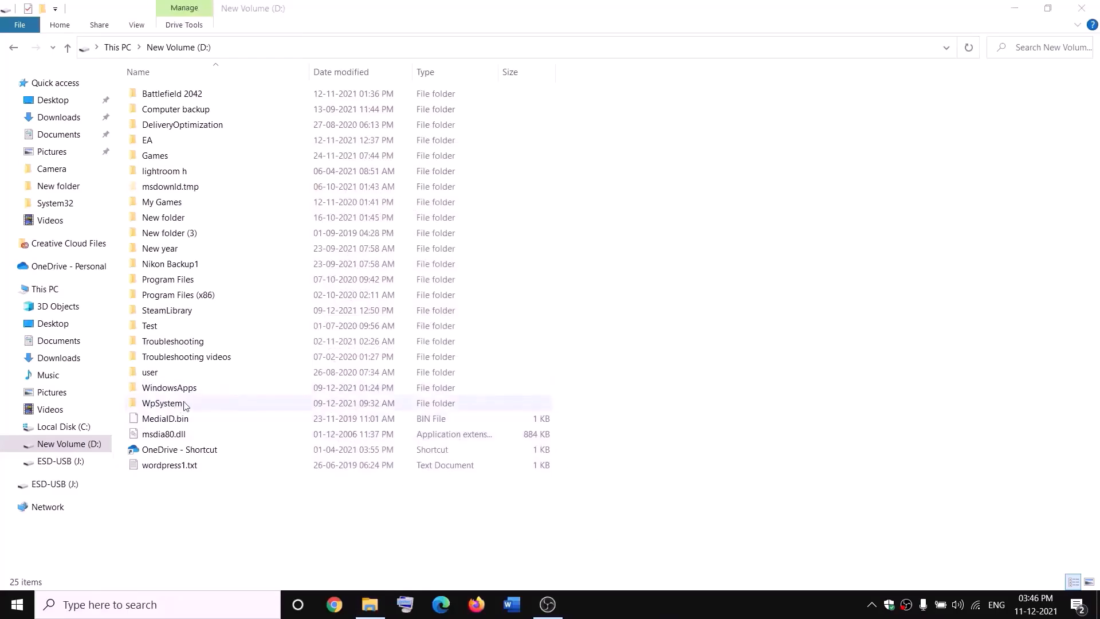
- Rename the WpSystem folder to WpSystem.old
{"action": "right_click", "coordinate": [159, 408]}
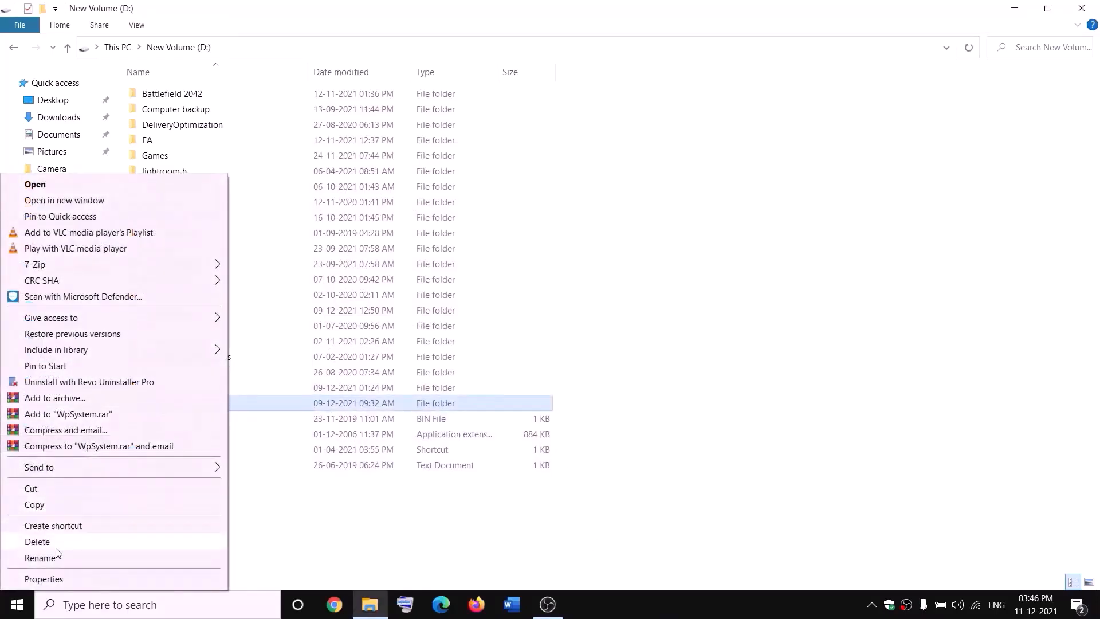
{"action": "left_click", "coordinate": [44, 564]}
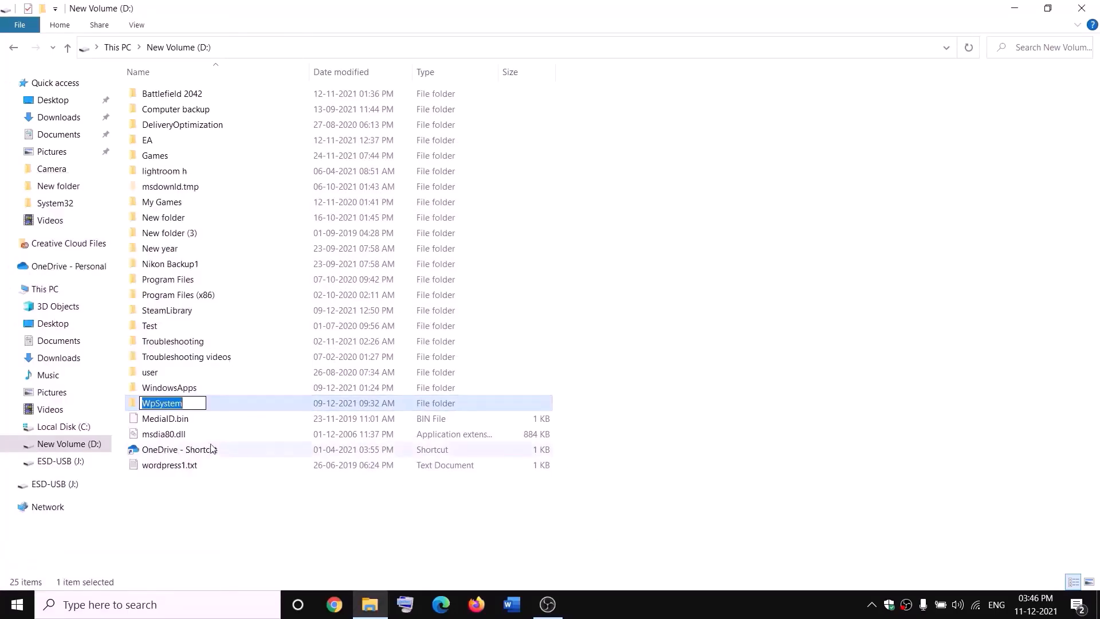
{"action": "key", "text": "End"}
{"action": "type", "text": ".old"}
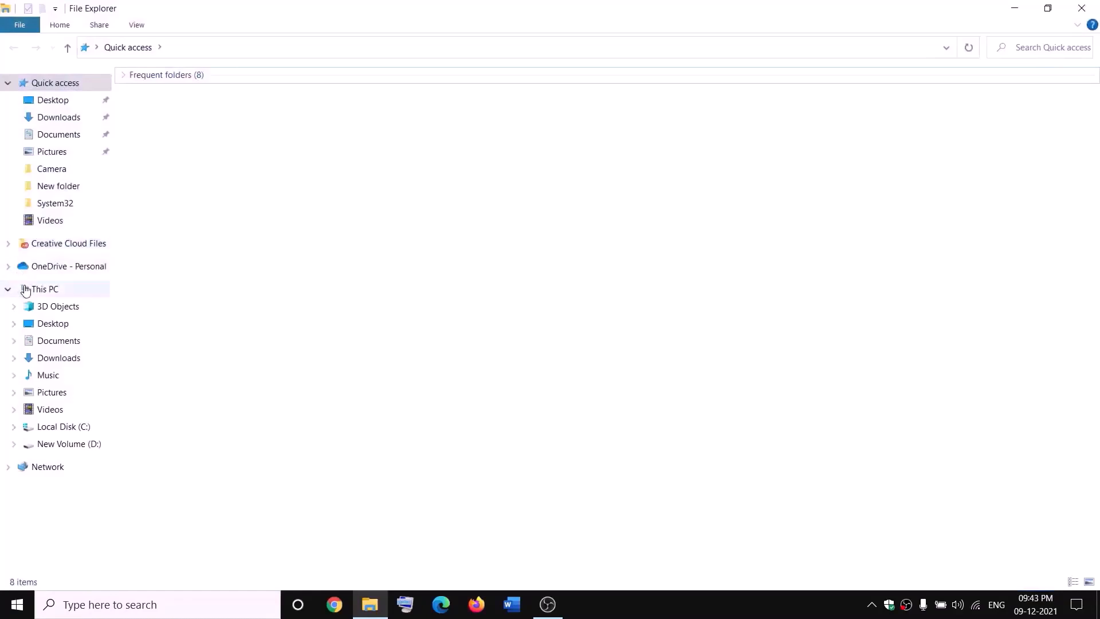
- Open New Volume (D:) and bring up the WindowsApps folder's advanced security settings
{"action": "left_click", "coordinate": [23, 289]}
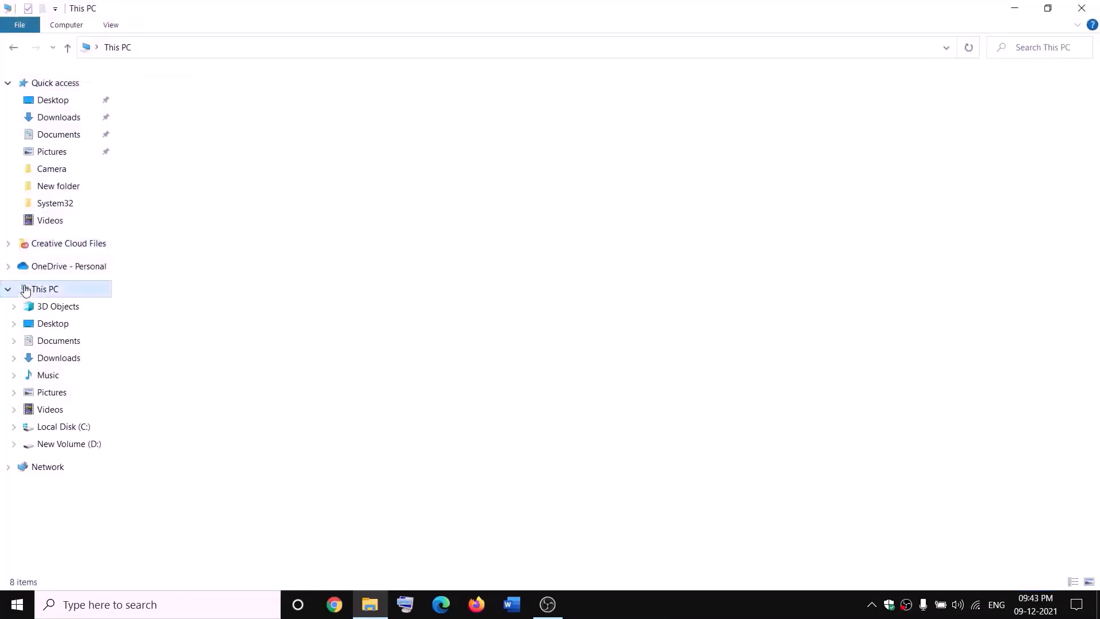
{"action": "double_click", "coordinate": [394, 208]}
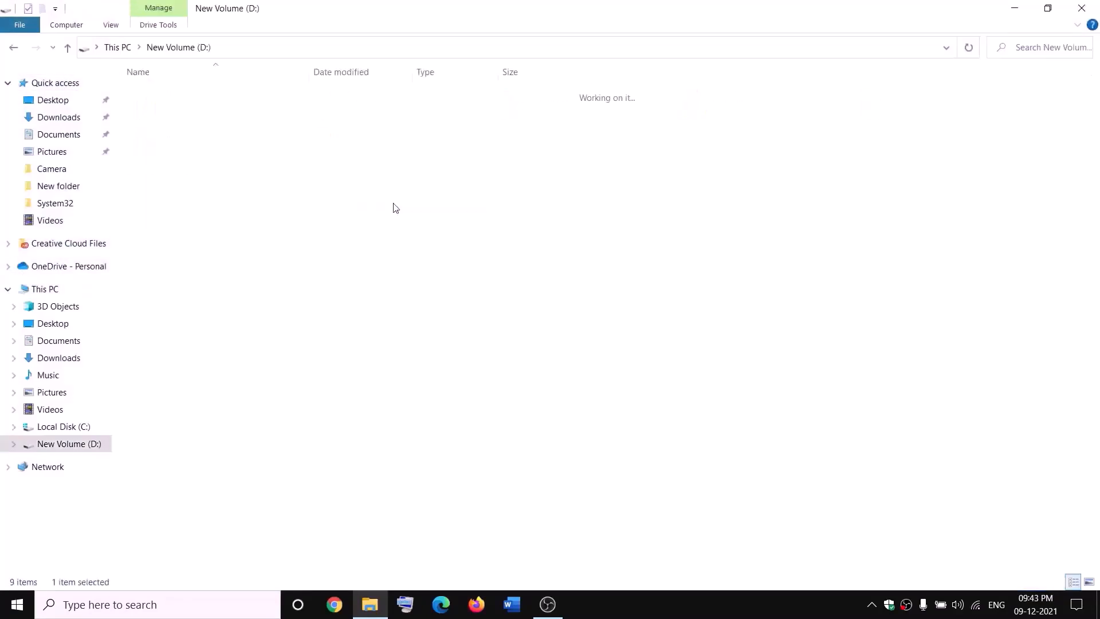
{"action": "left_click", "coordinate": [195, 387]}
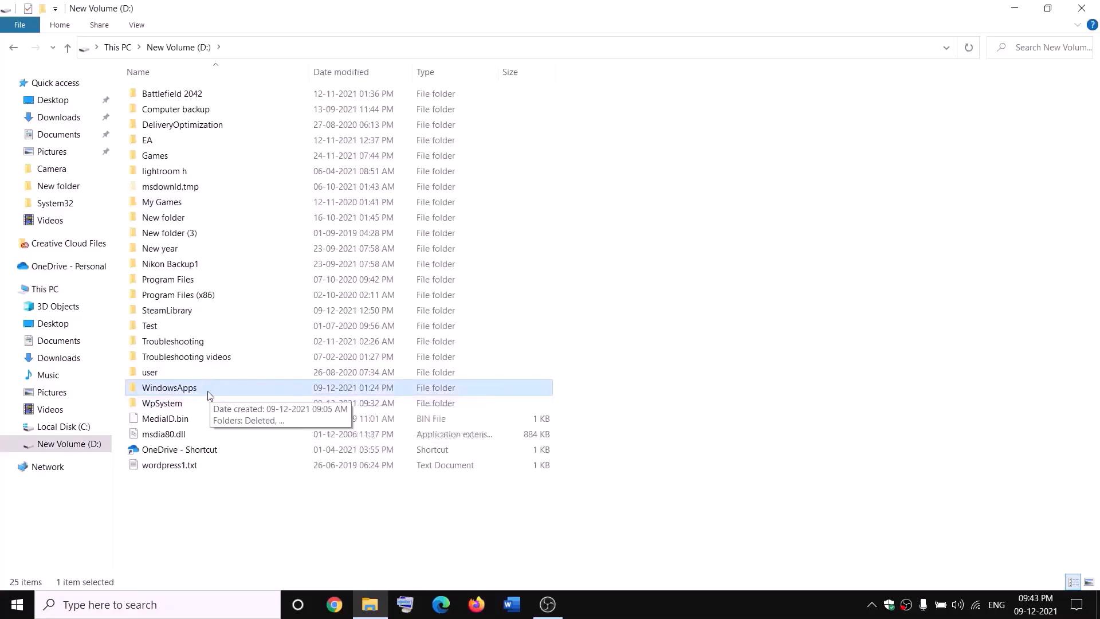
{"action": "right_click", "coordinate": [207, 391]}
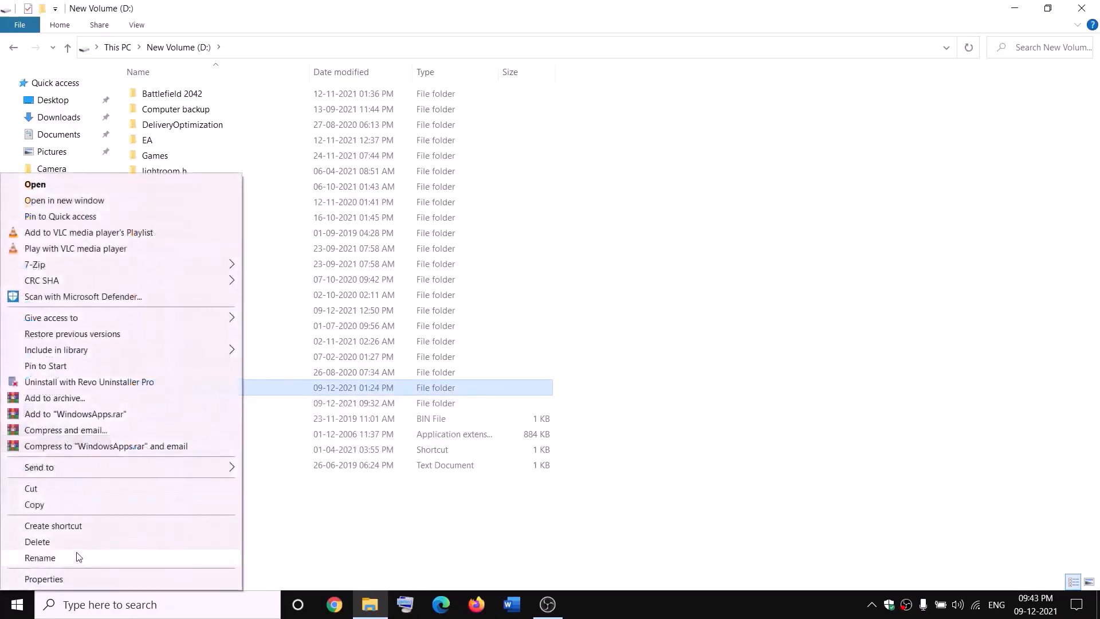
{"action": "left_click", "coordinate": [43, 579]}
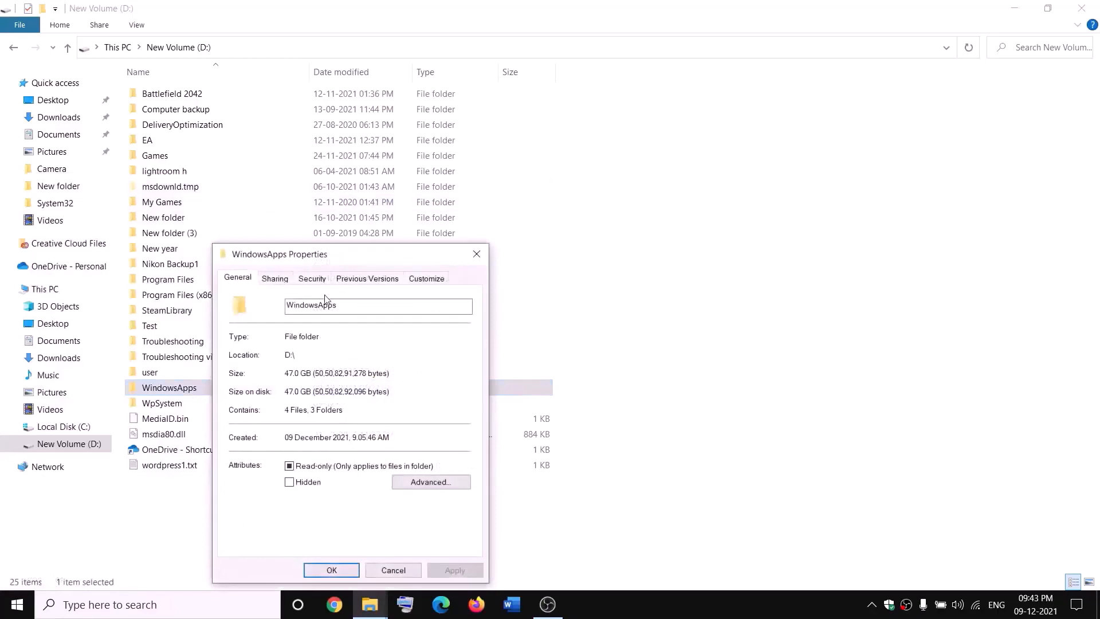
{"action": "left_click", "coordinate": [313, 281]}
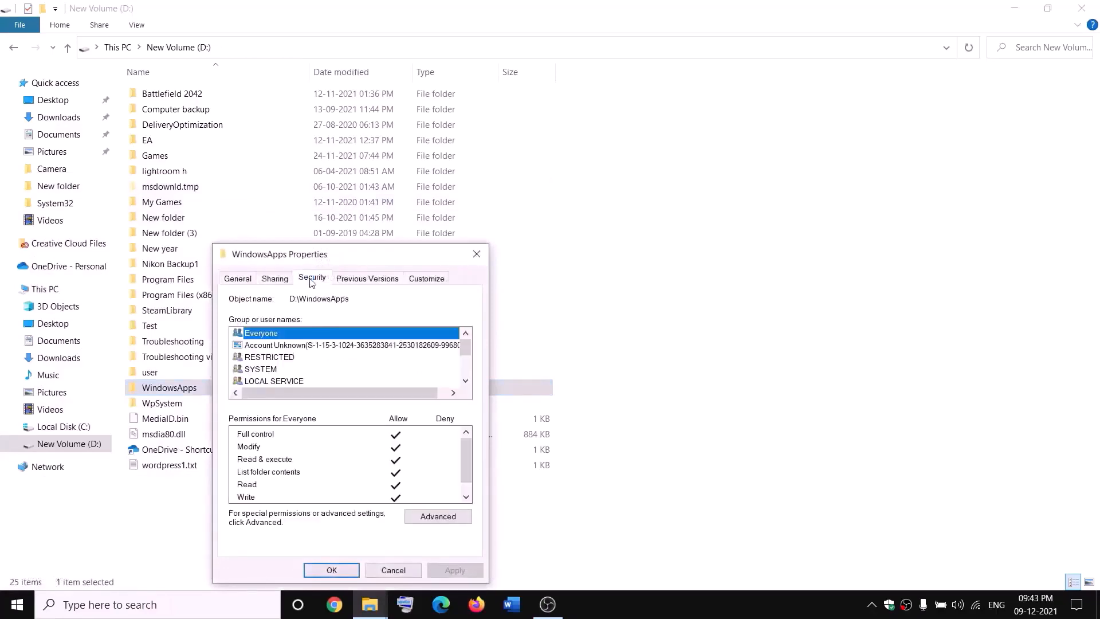
{"action": "left_click", "coordinate": [439, 516]}
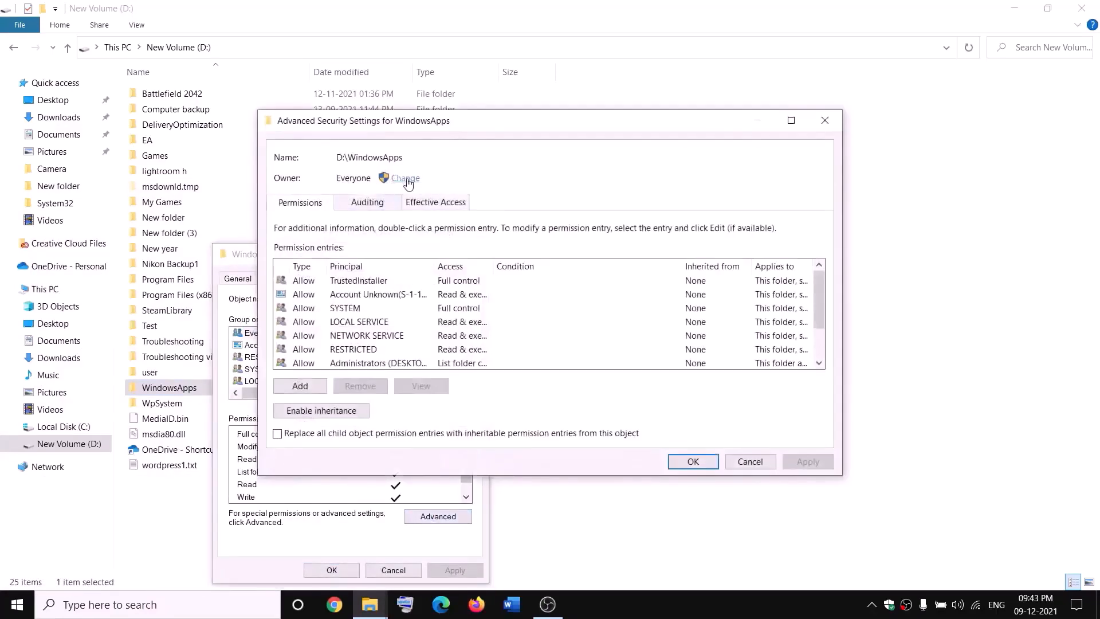
- Change WindowsApps' owner to Everyone, apply it, dismiss the notice, and close the windows
{"action": "left_click", "coordinate": [405, 179]}
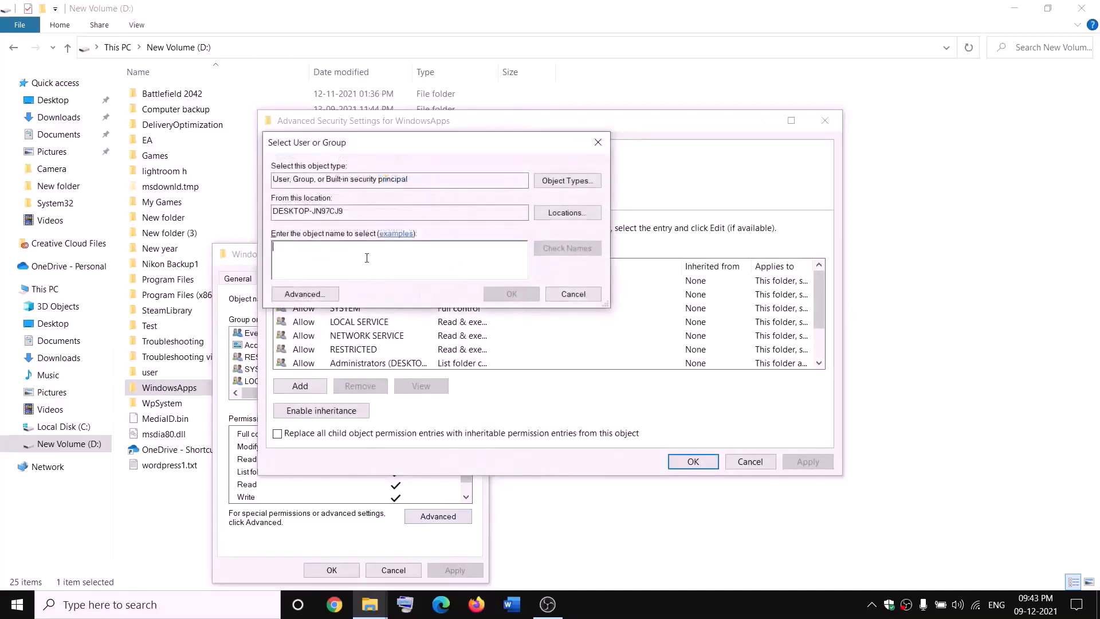
{"action": "type", "text": "everyone"}
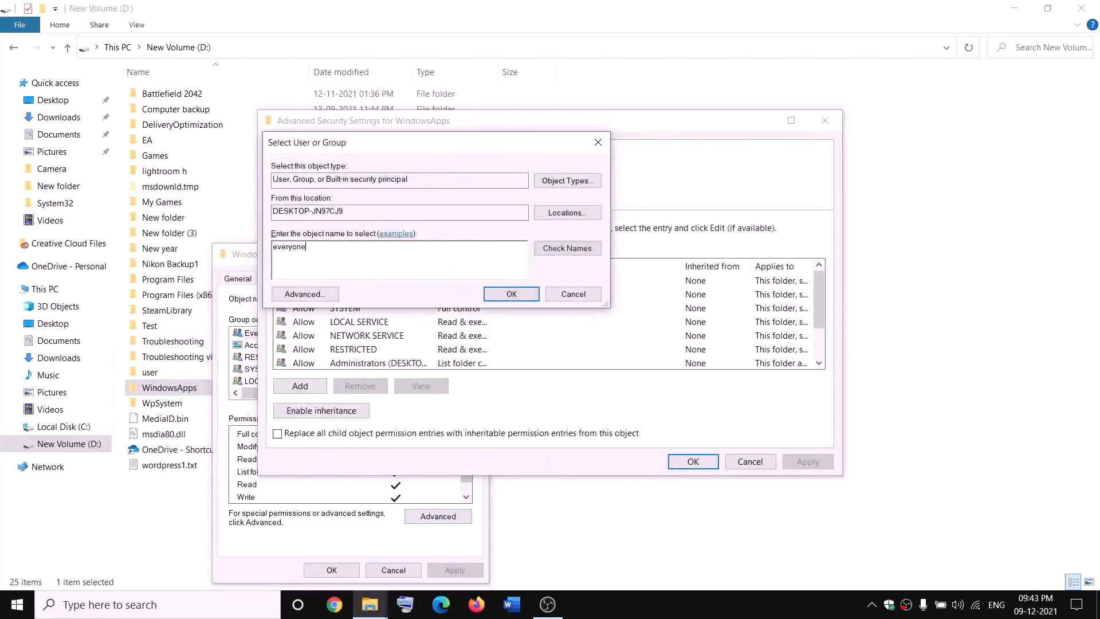
{"action": "left_click", "coordinate": [579, 252]}
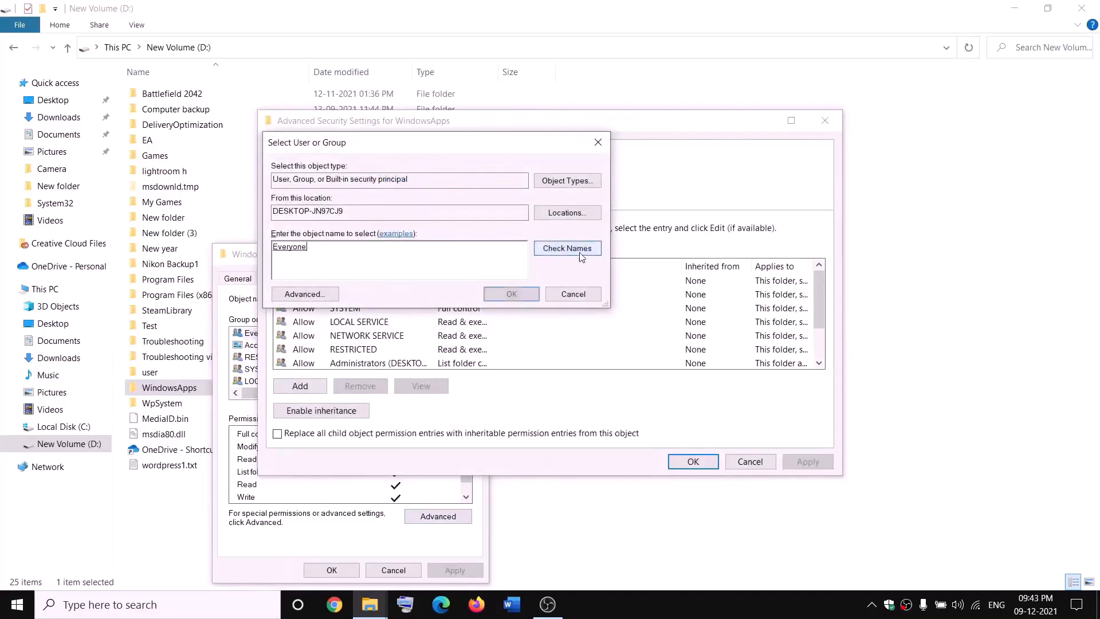
{"action": "left_click", "coordinate": [520, 295]}
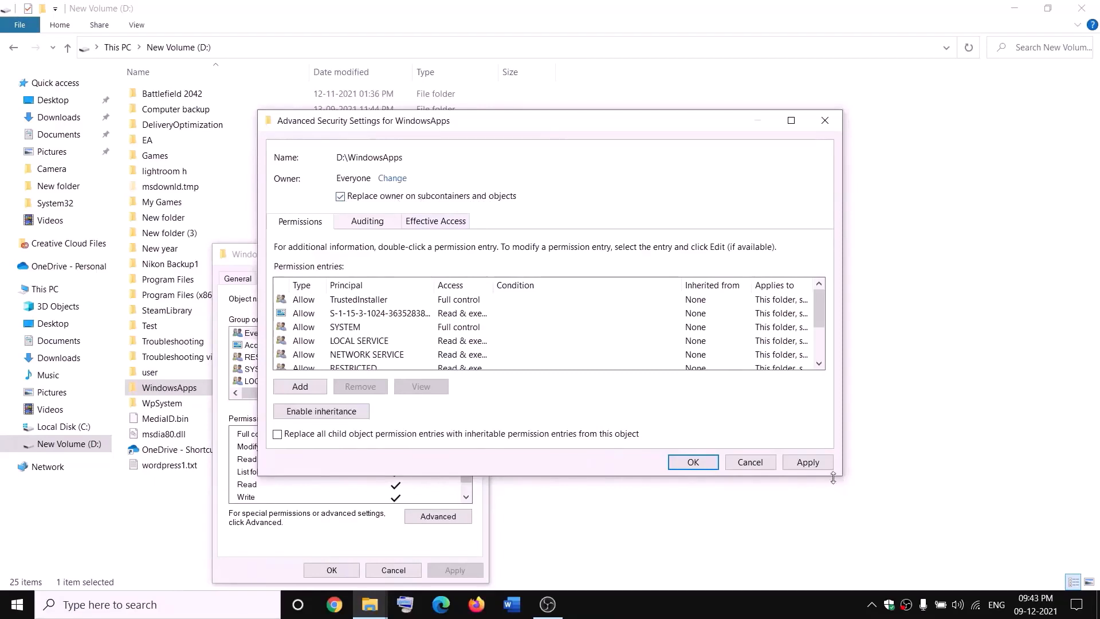
{"action": "left_click", "coordinate": [800, 463]}
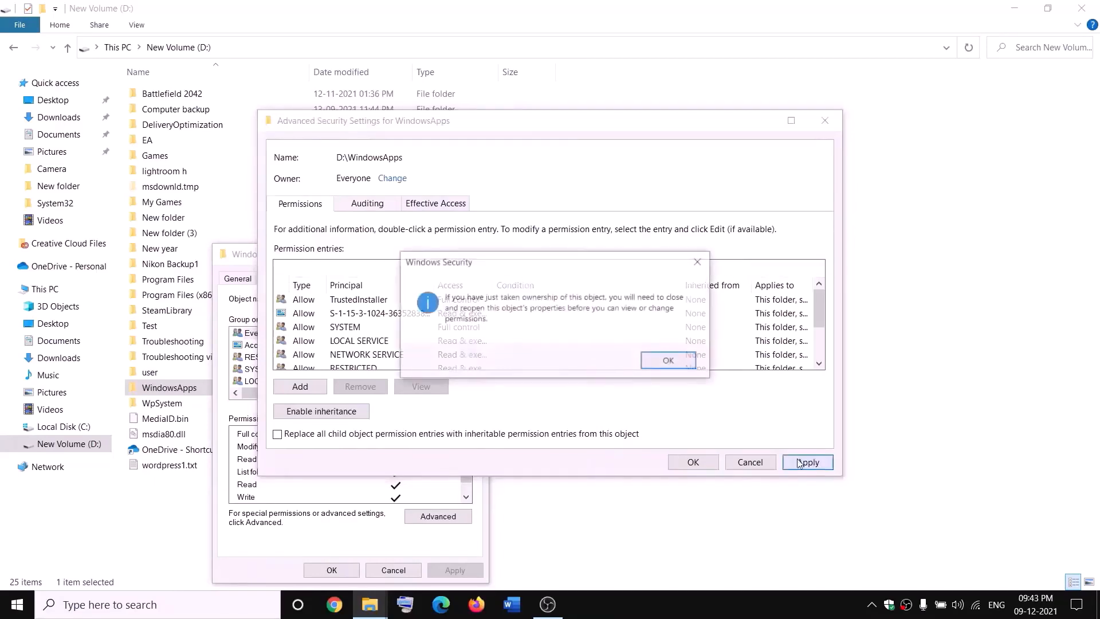
{"action": "left_click", "coordinate": [670, 361]}
{"action": "left_click", "coordinate": [696, 461]}
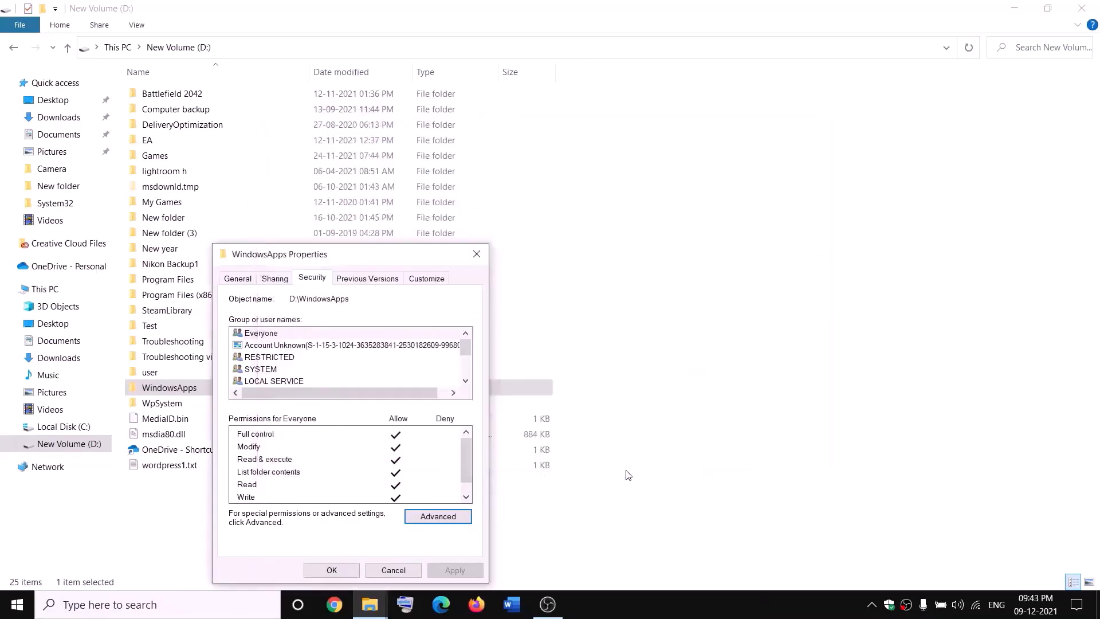
{"action": "left_click", "coordinate": [342, 571]}
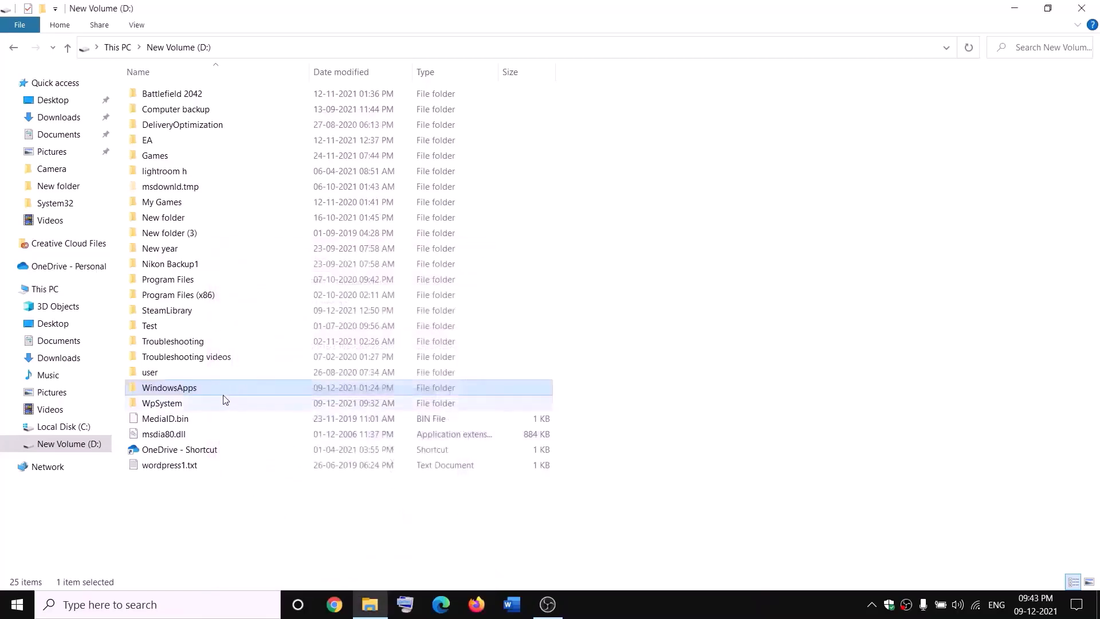
- Open the advanced security settings of the D:\WindowsApps folder
{"action": "right_click", "coordinate": [208, 394]}
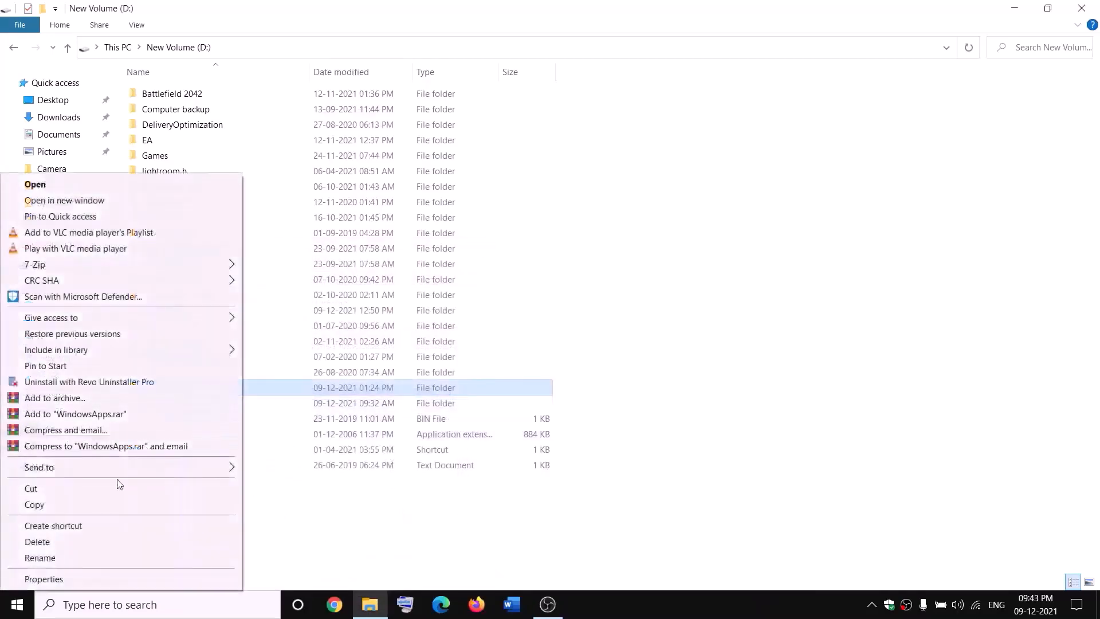
{"action": "left_click", "coordinate": [44, 578]}
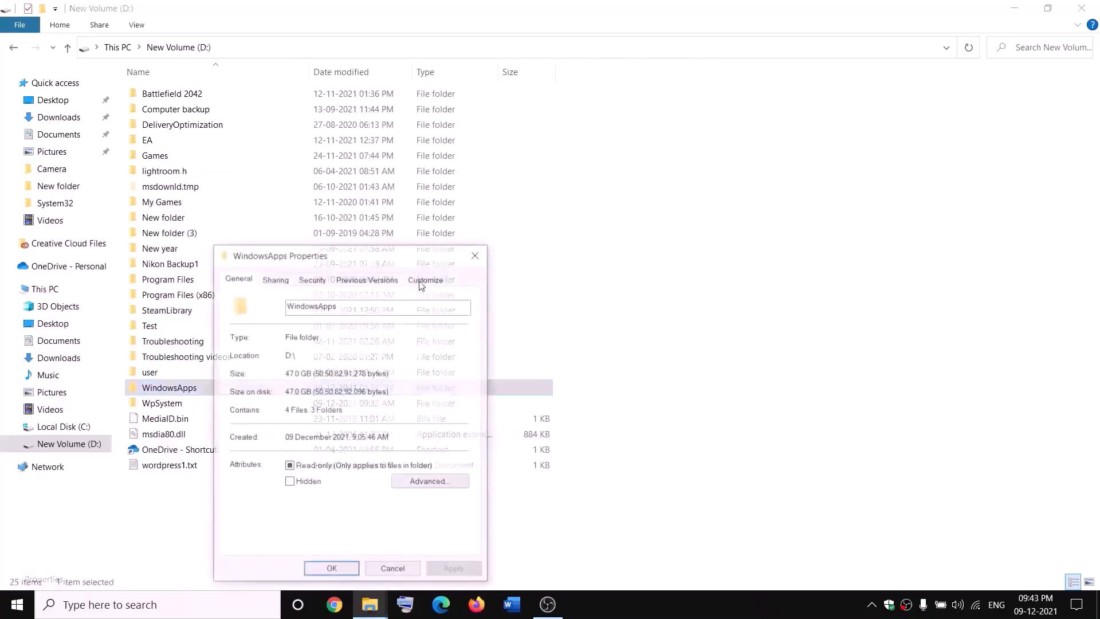
{"action": "left_click", "coordinate": [322, 282]}
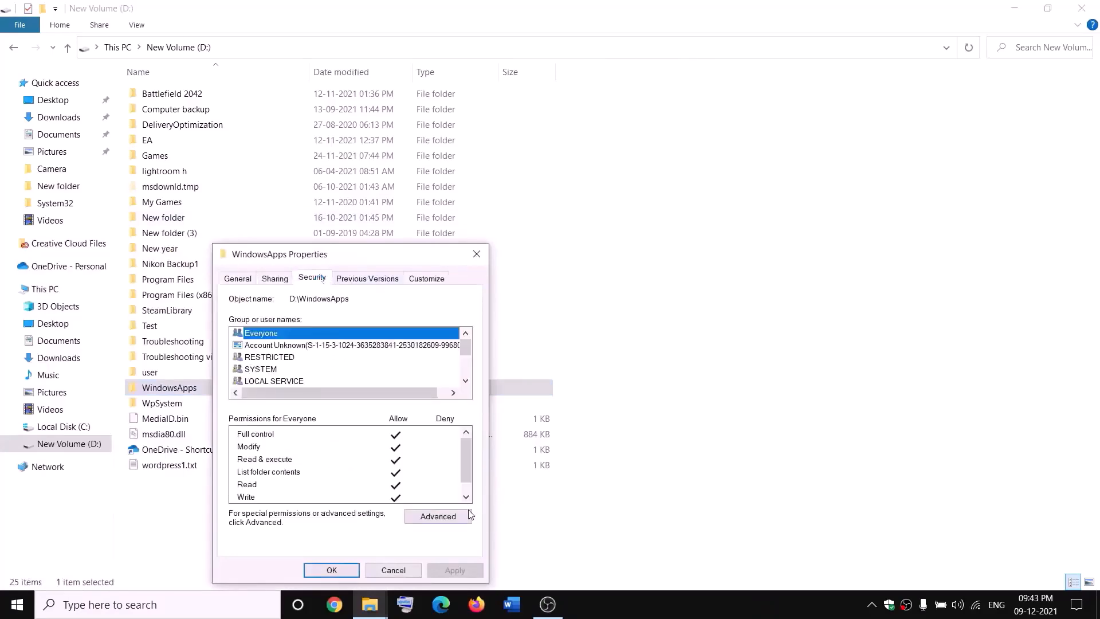
{"action": "left_click", "coordinate": [439, 517]}
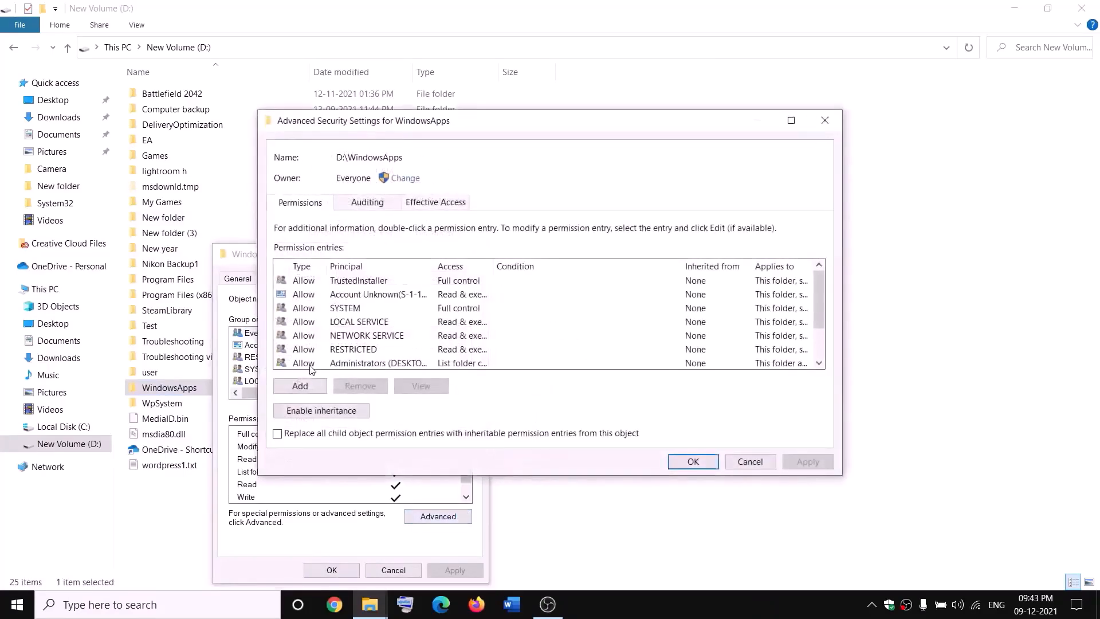
- Add an Everyone permission entry with Full control, apply it, and close the dialogs
{"action": "left_click", "coordinate": [302, 387]}
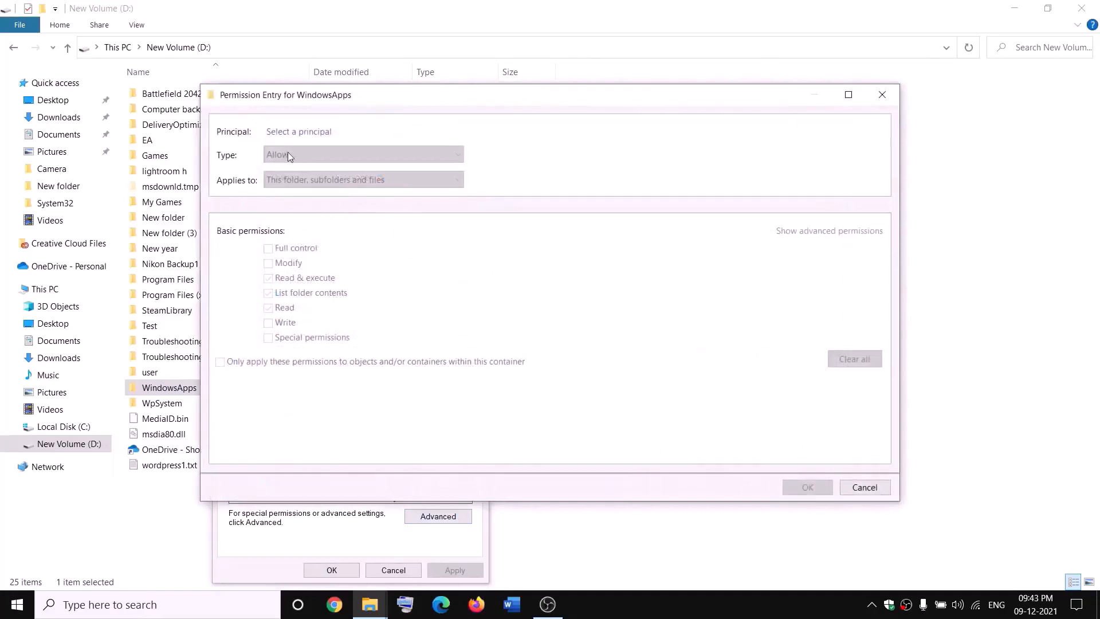
{"action": "left_click", "coordinate": [293, 132]}
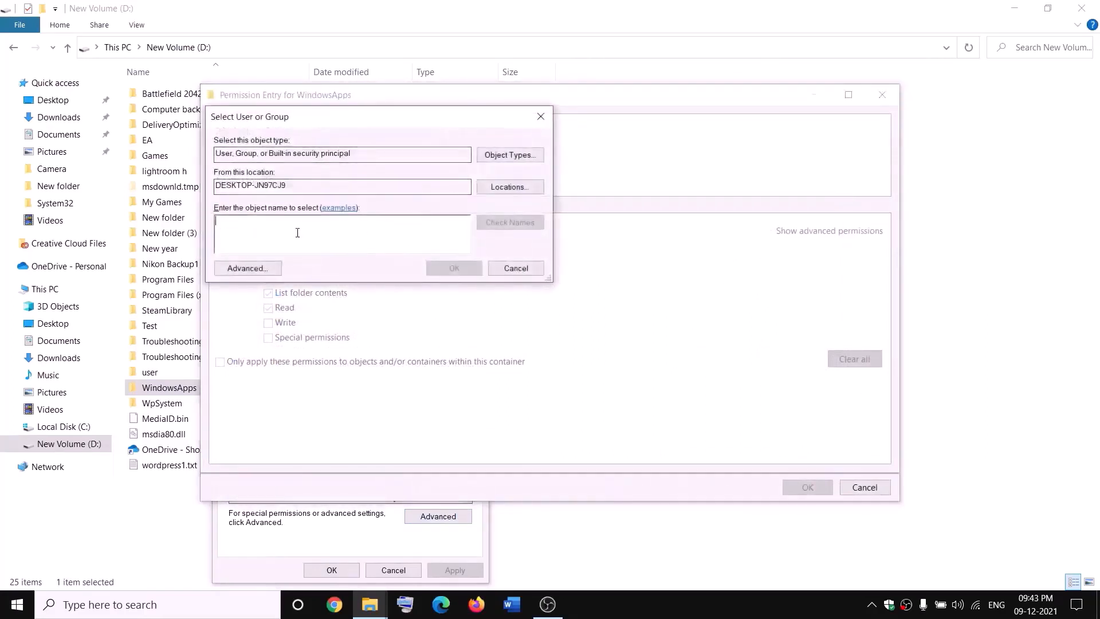
{"action": "type", "text": "ever"}
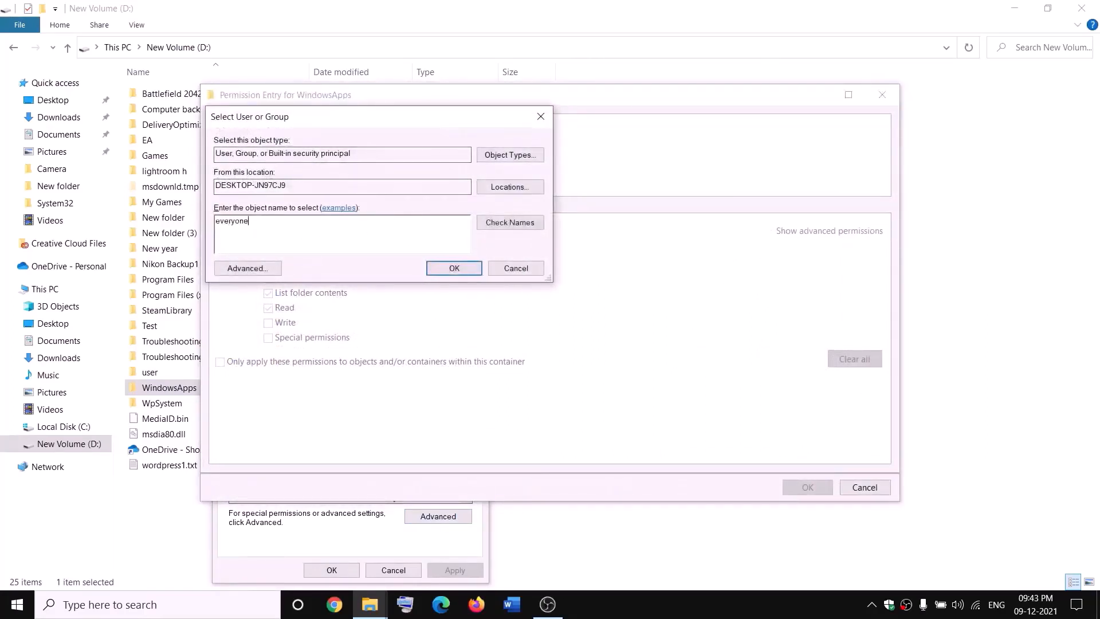
{"action": "type", "text": "yone"}
{"action": "left_click", "coordinate": [519, 223]}
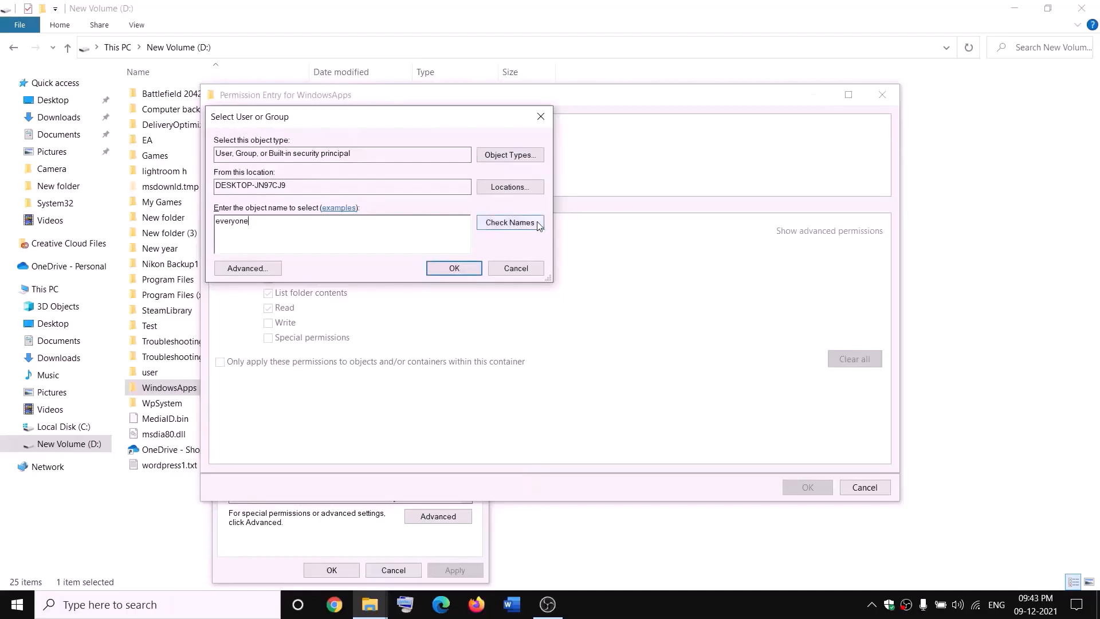
{"action": "left_click", "coordinate": [454, 269]}
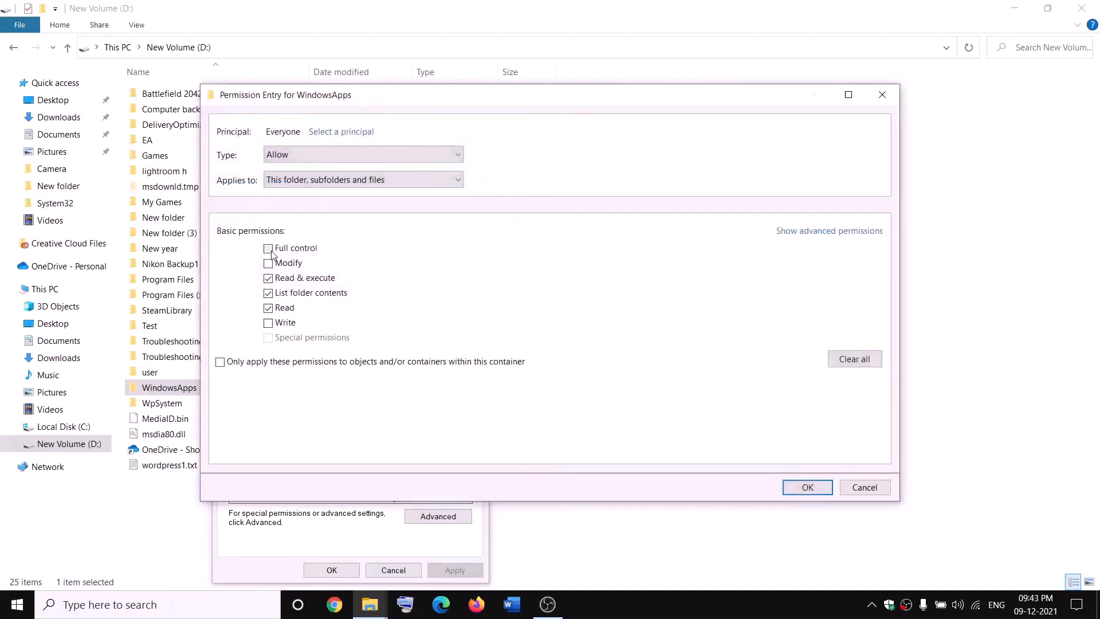
{"action": "left_click", "coordinate": [823, 487]}
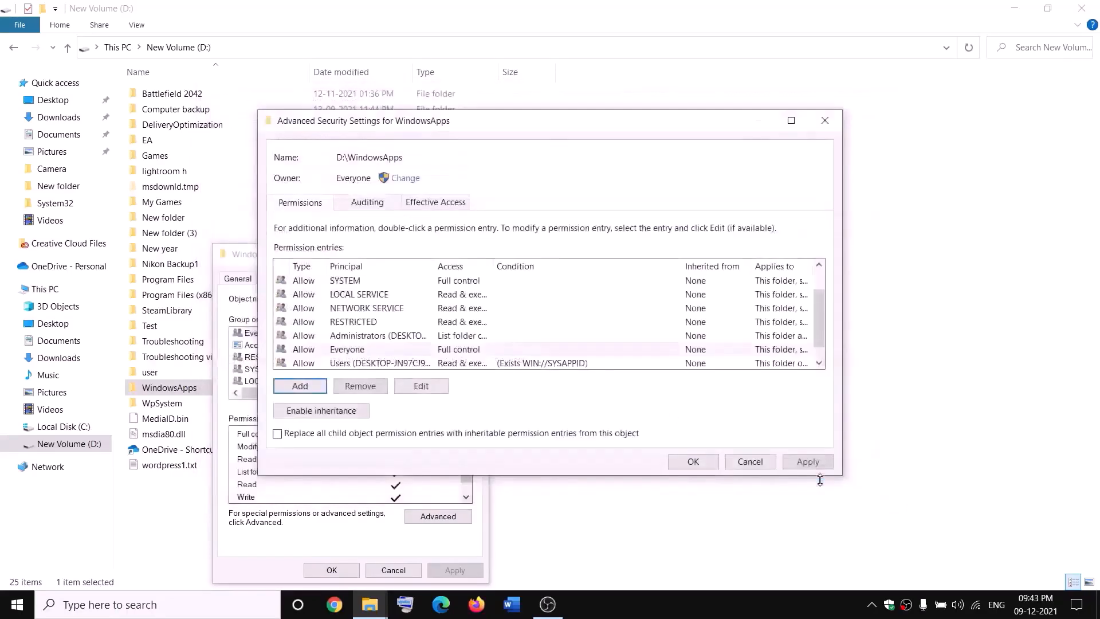
{"action": "left_click", "coordinate": [806, 463]}
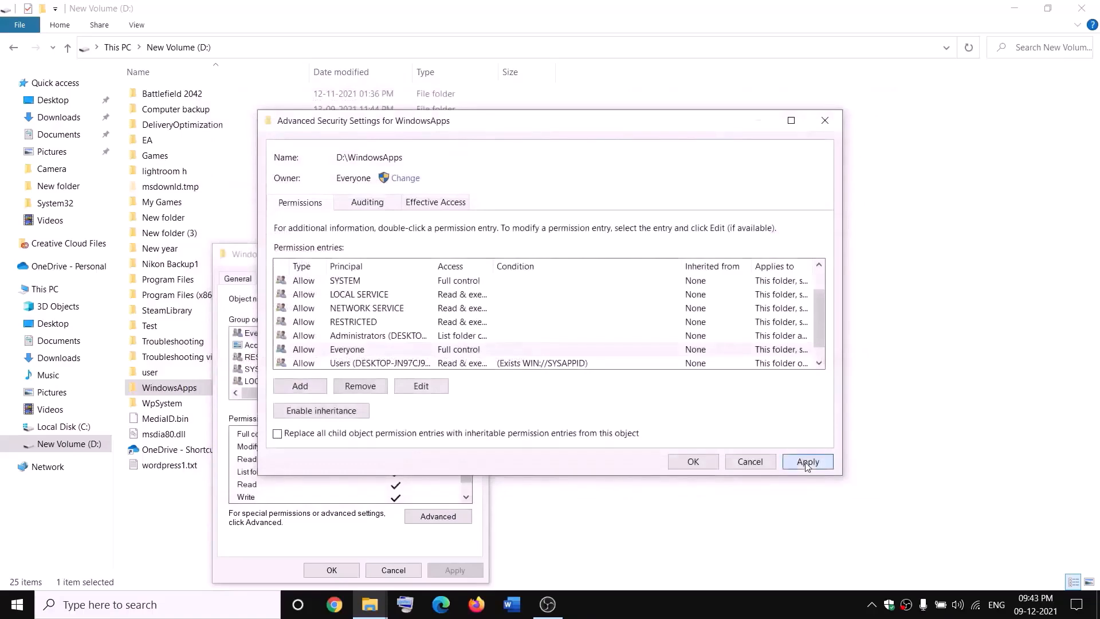
{"action": "left_click", "coordinate": [690, 464]}
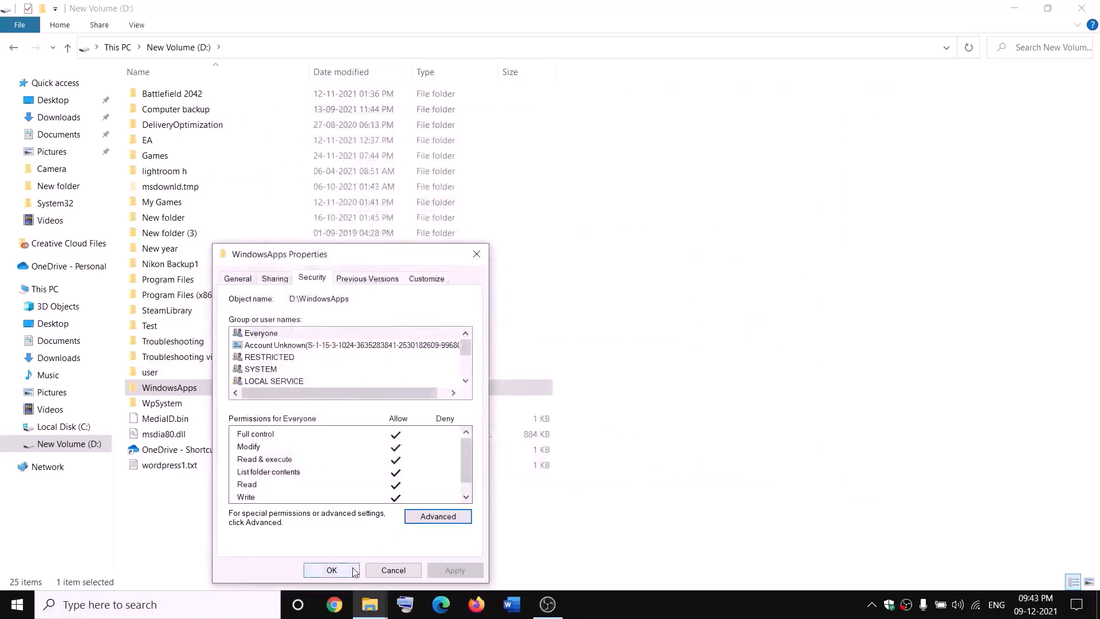
{"action": "left_click", "coordinate": [332, 570]}
- Rename the D:\WindowsApps folder to WindowsApps.old
{"action": "right_click", "coordinate": [208, 394]}
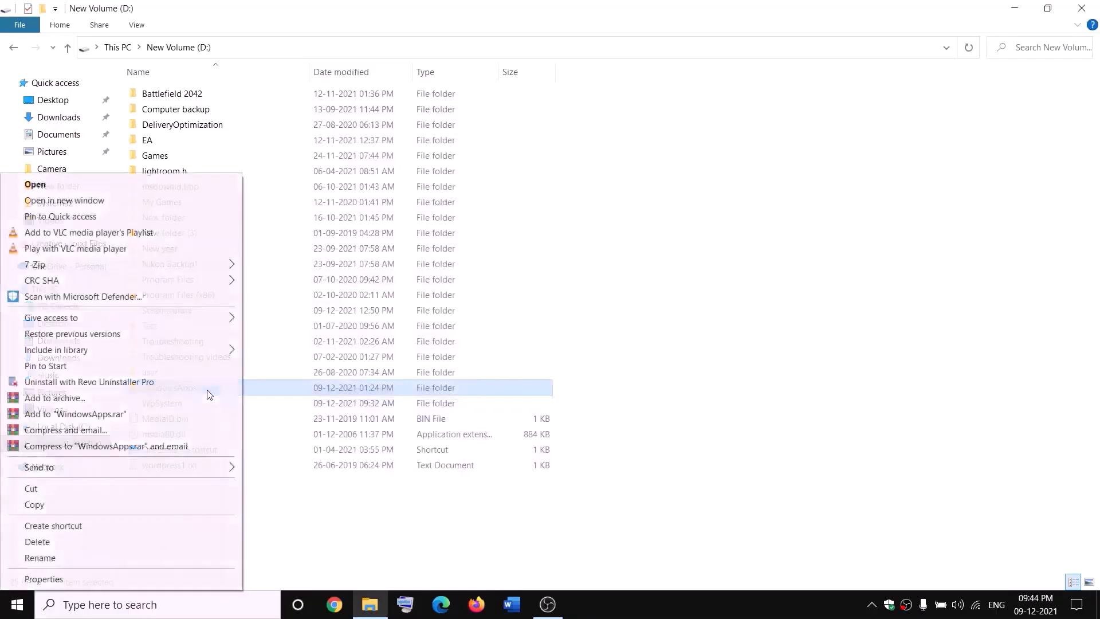
{"action": "left_click", "coordinate": [36, 559]}
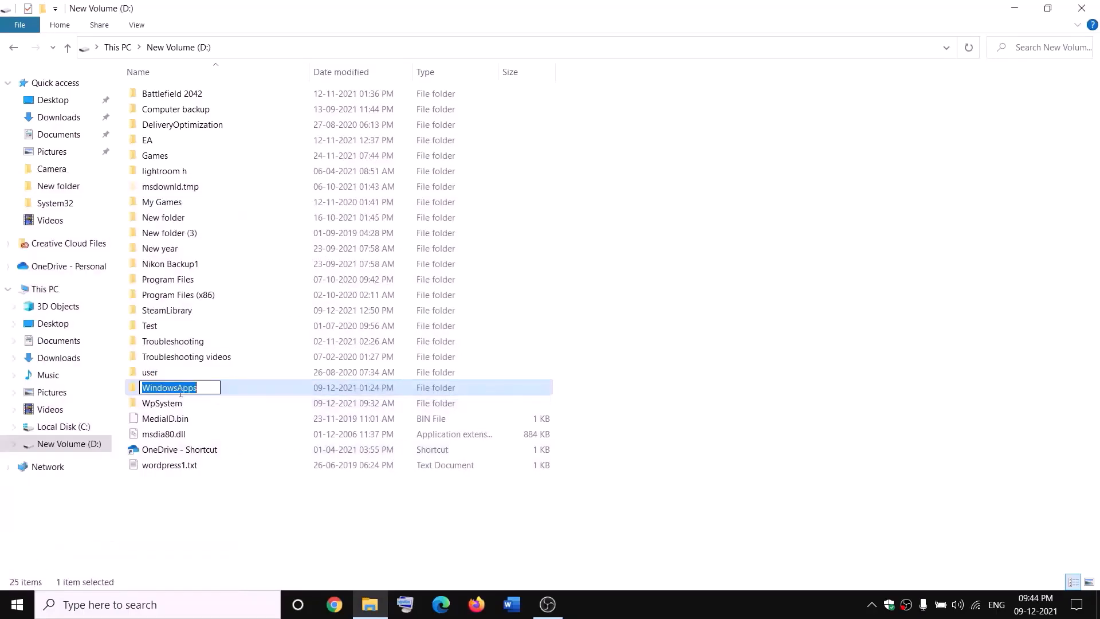
{"action": "left_click", "coordinate": [206, 385]}
{"action": "type", "text": "."}
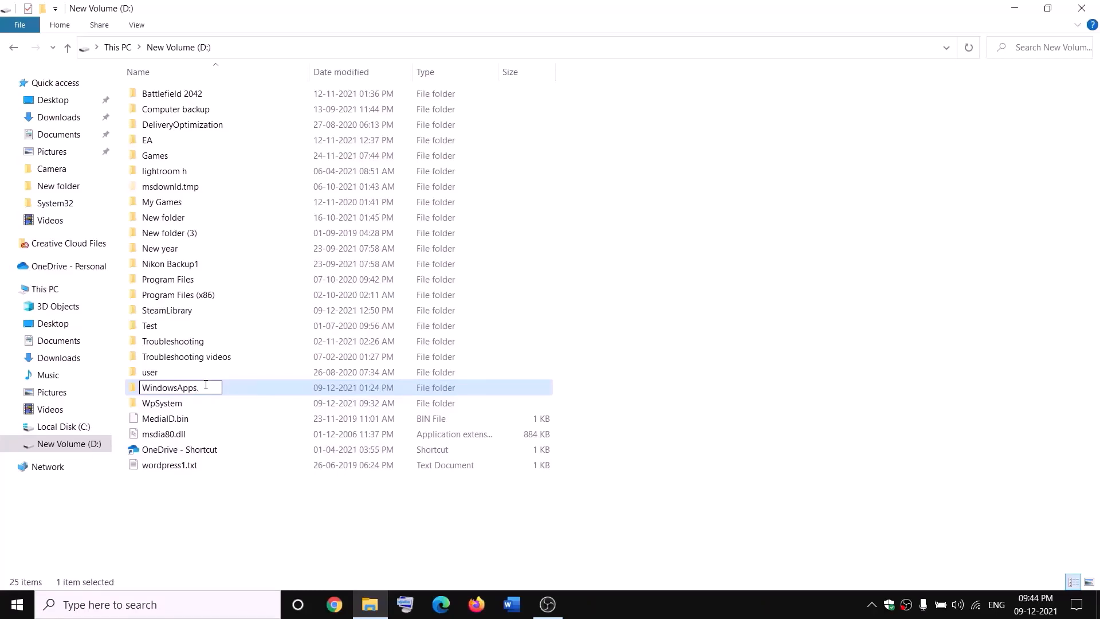
{"action": "type", "text": "old"}
{"action": "left_click", "coordinate": [250, 499]}
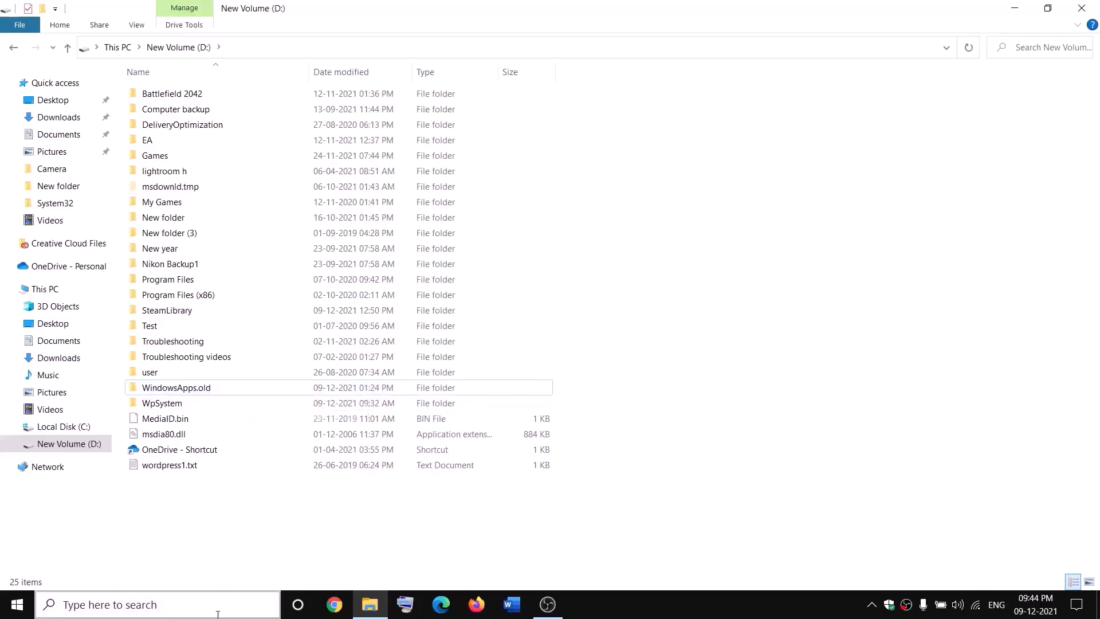
- End the Gaming Services process in Task Manager, then close Task Manager
{"action": "right_click", "coordinate": [17, 604]}
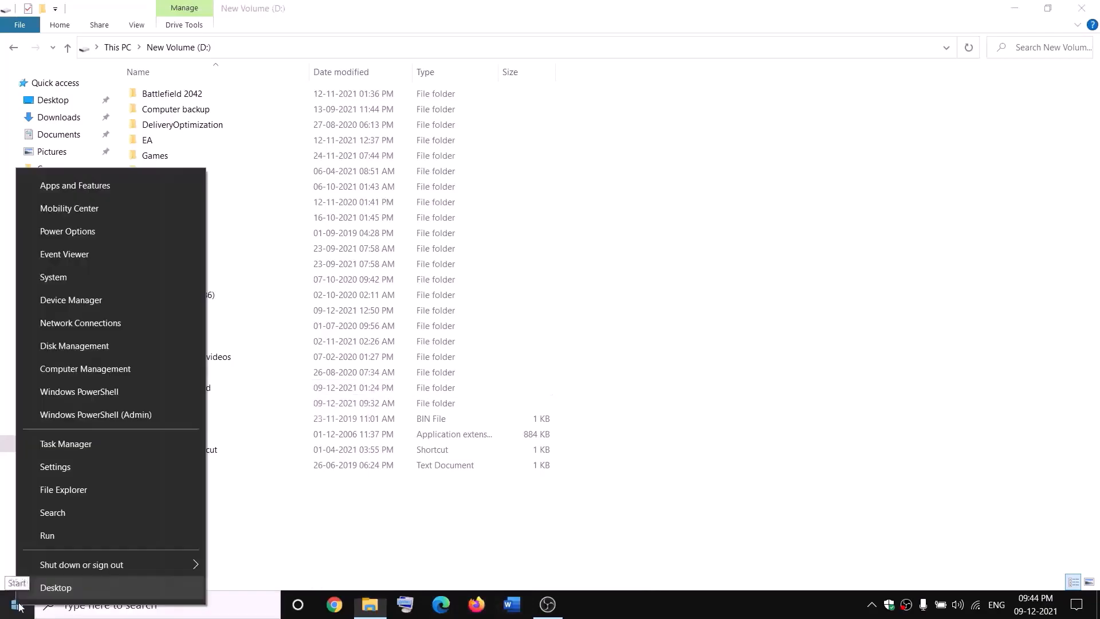
{"action": "left_click", "coordinate": [59, 449]}
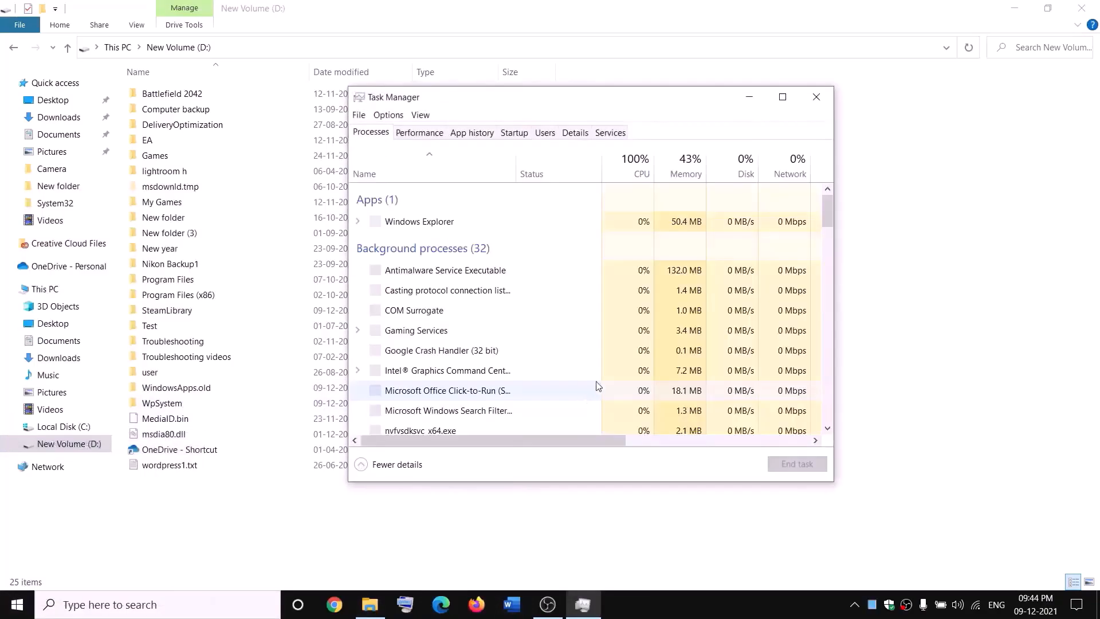
{"action": "scroll", "coordinate": [498, 320], "scroll_direction": "down", "scroll_amount": 2}
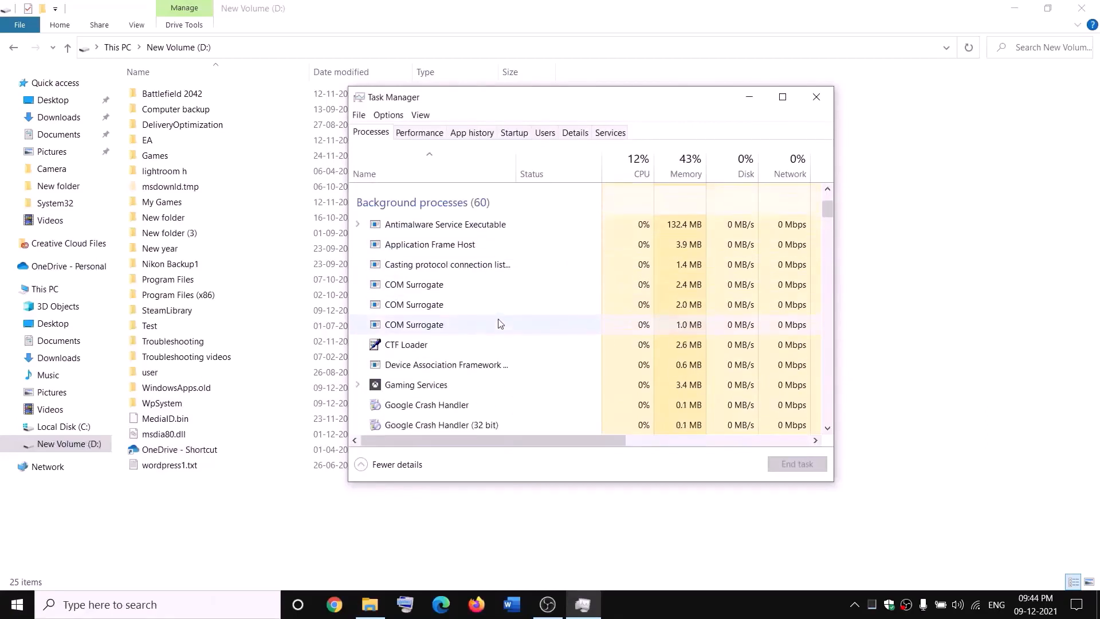
{"action": "left_click", "coordinate": [398, 389]}
{"action": "right_click", "coordinate": [397, 388]}
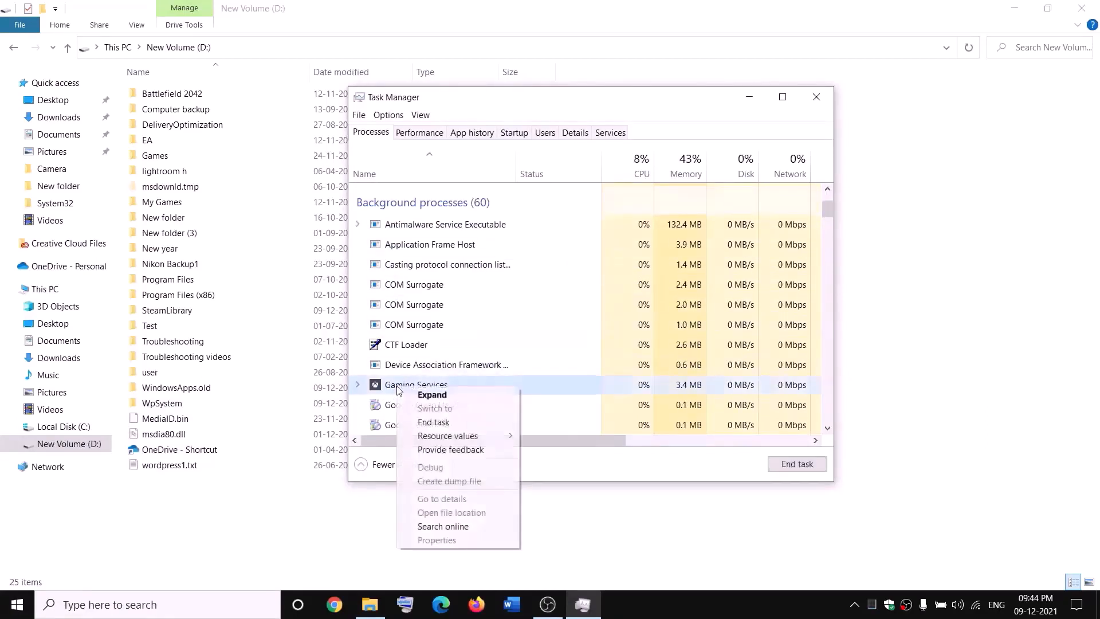
{"action": "left_click", "coordinate": [440, 425]}
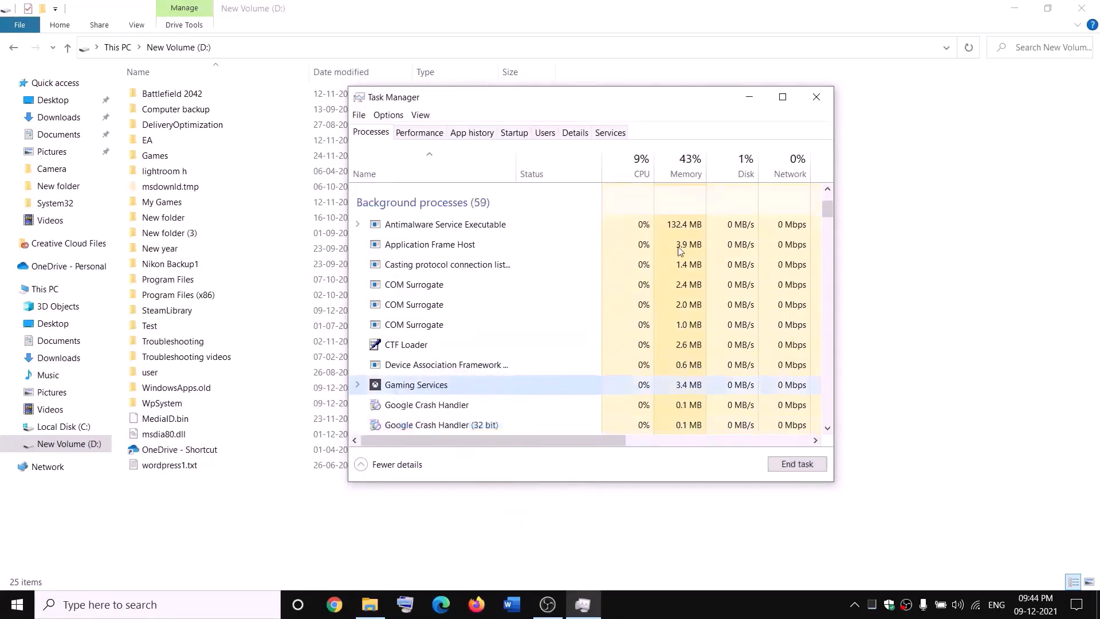
{"action": "left_click", "coordinate": [826, 97]}
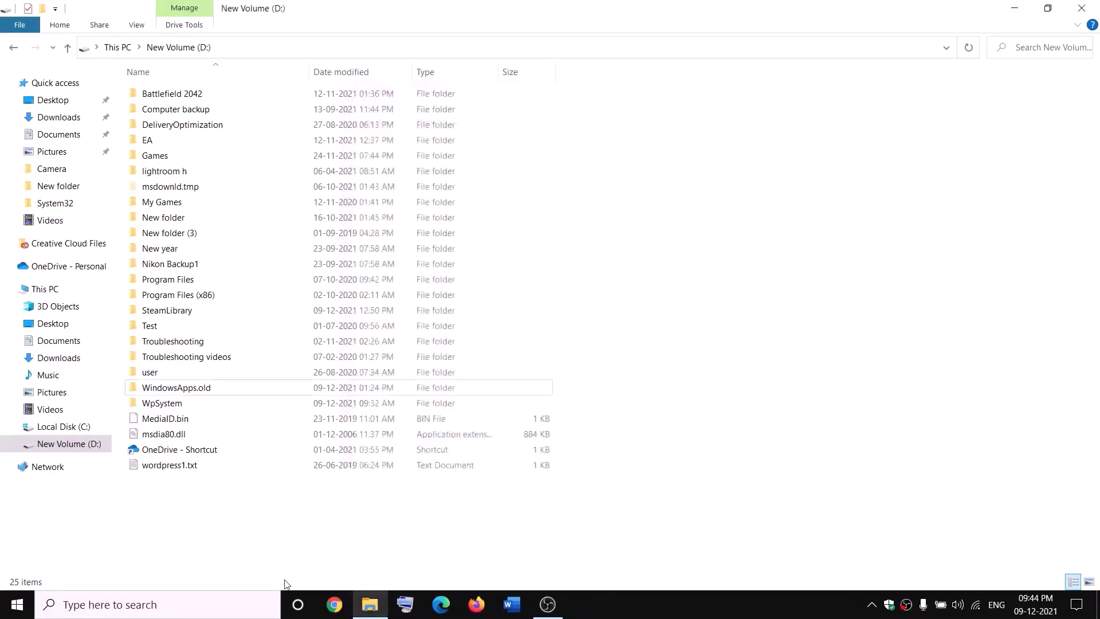
{"action": "left_click", "coordinate": [242, 606]}
- Open the Services app via 'serv' and jump to the Gaming Services entries
{"action": "type", "text": "servi"}
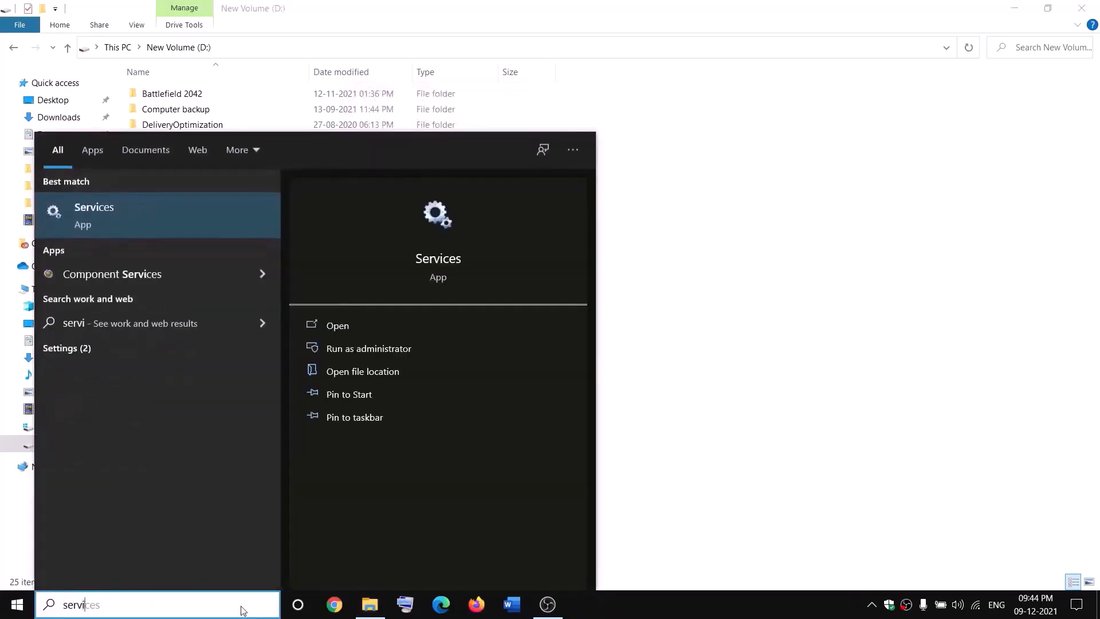
{"action": "key", "text": "Return"}
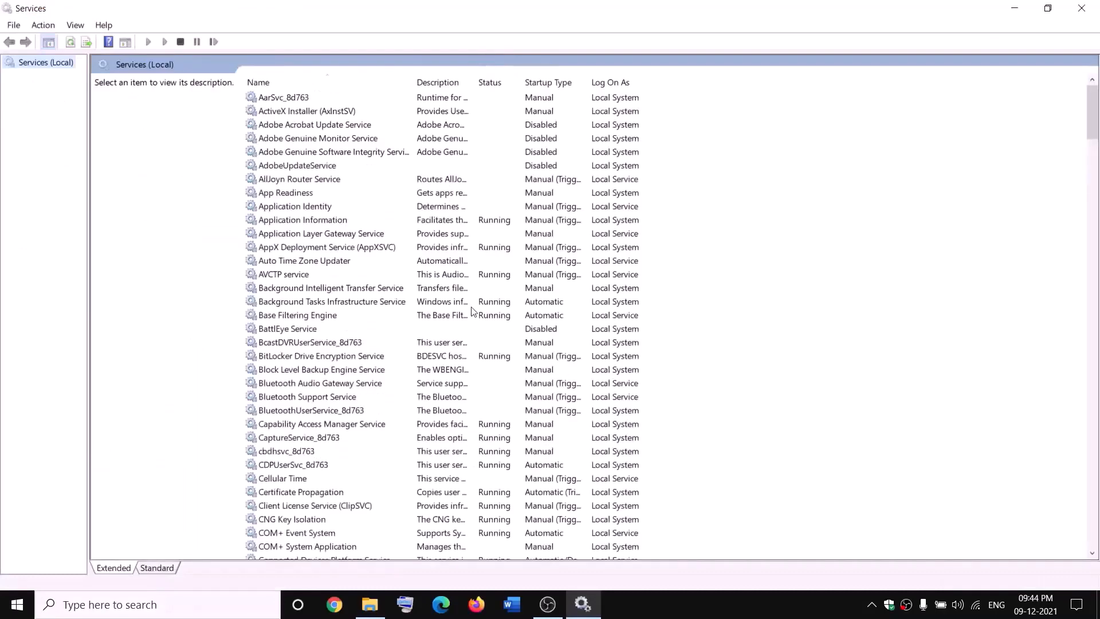
{"action": "left_click", "coordinate": [475, 301]}
{"action": "key", "text": "g"}
{"action": "left_click", "coordinate": [485, 152]}
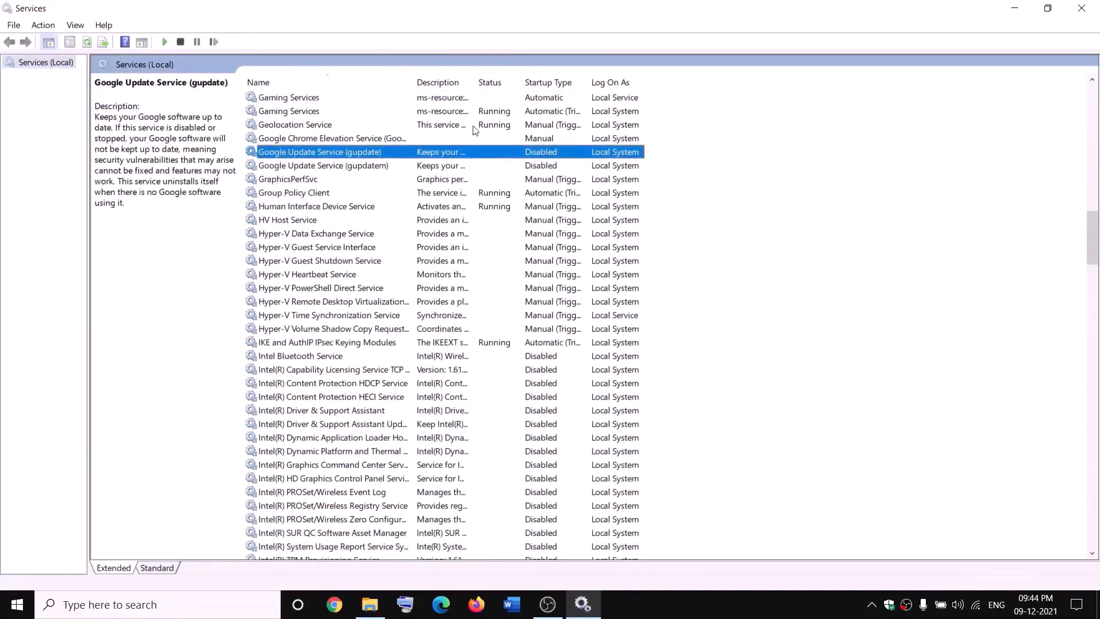
- Stop both Gaming Services entries
{"action": "left_click", "coordinate": [457, 98]}
{"action": "right_click", "coordinate": [457, 99]}
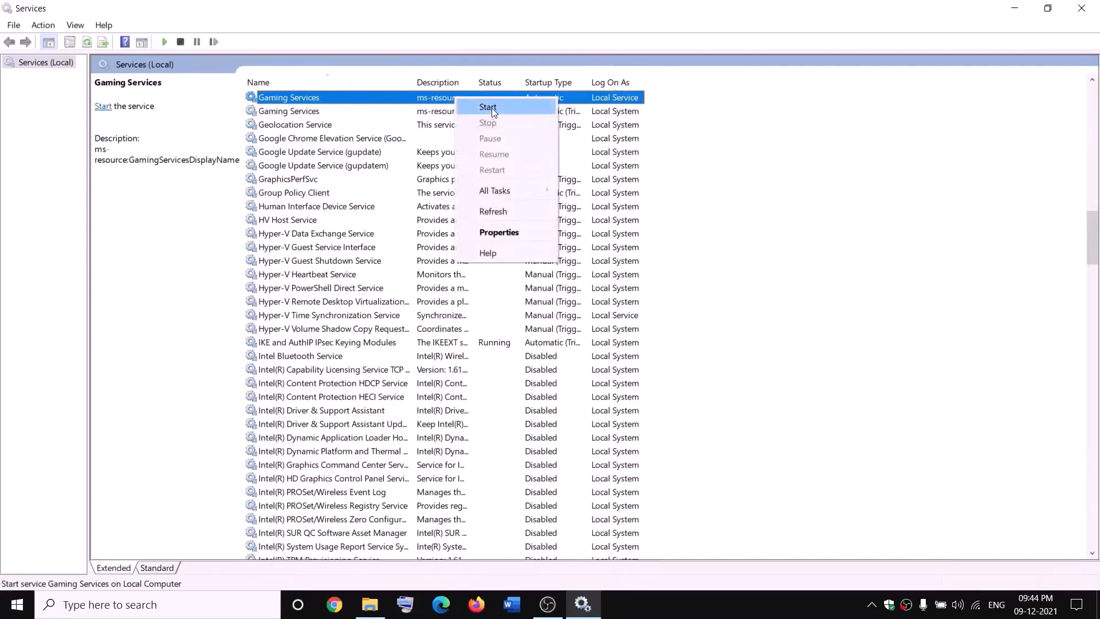
{"action": "left_click", "coordinate": [492, 108]}
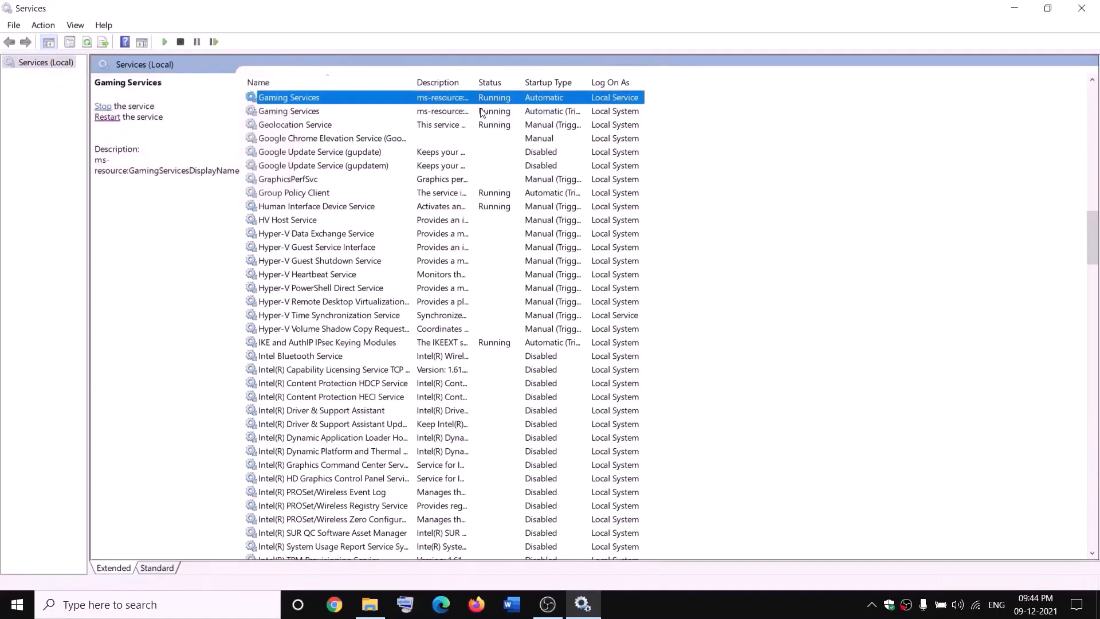
{"action": "right_click", "coordinate": [448, 100]}
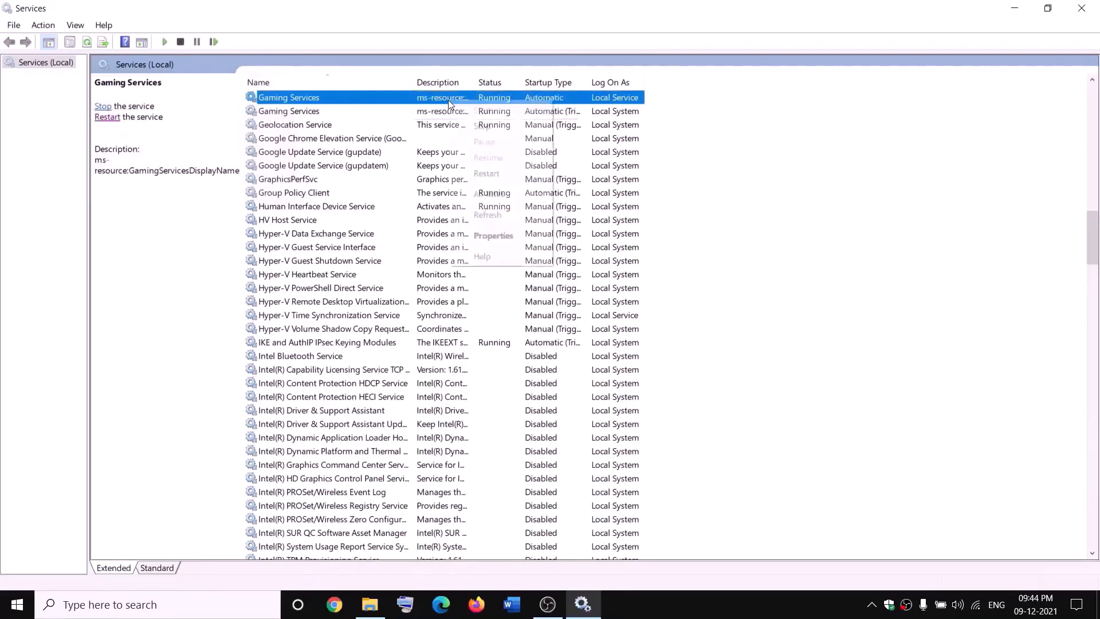
{"action": "left_click", "coordinate": [482, 126]}
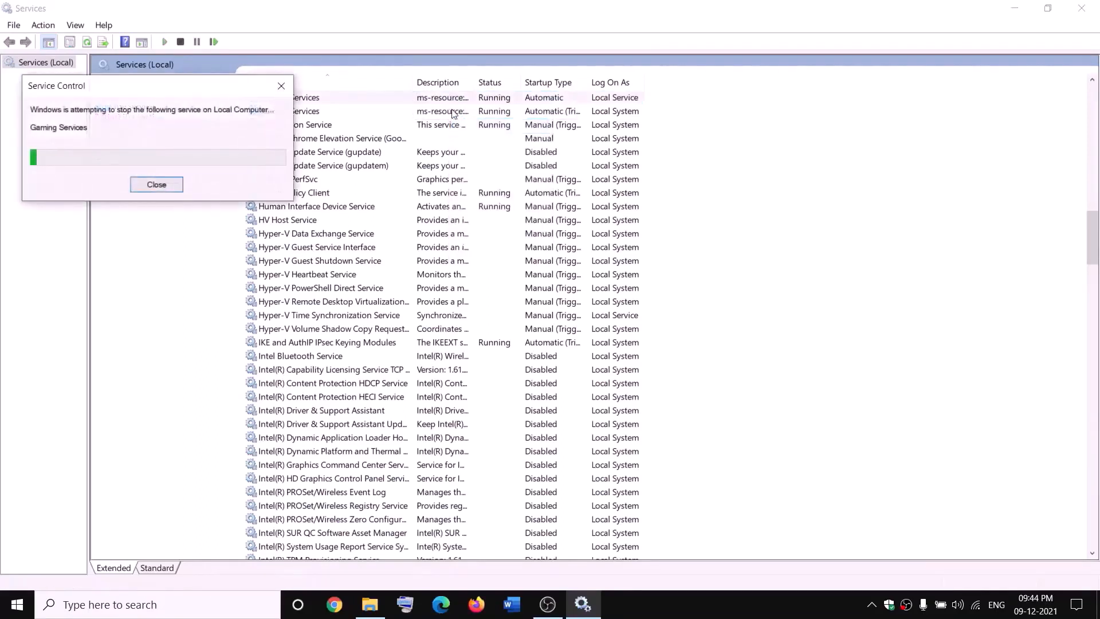
{"action": "left_click", "coordinate": [448, 111]}
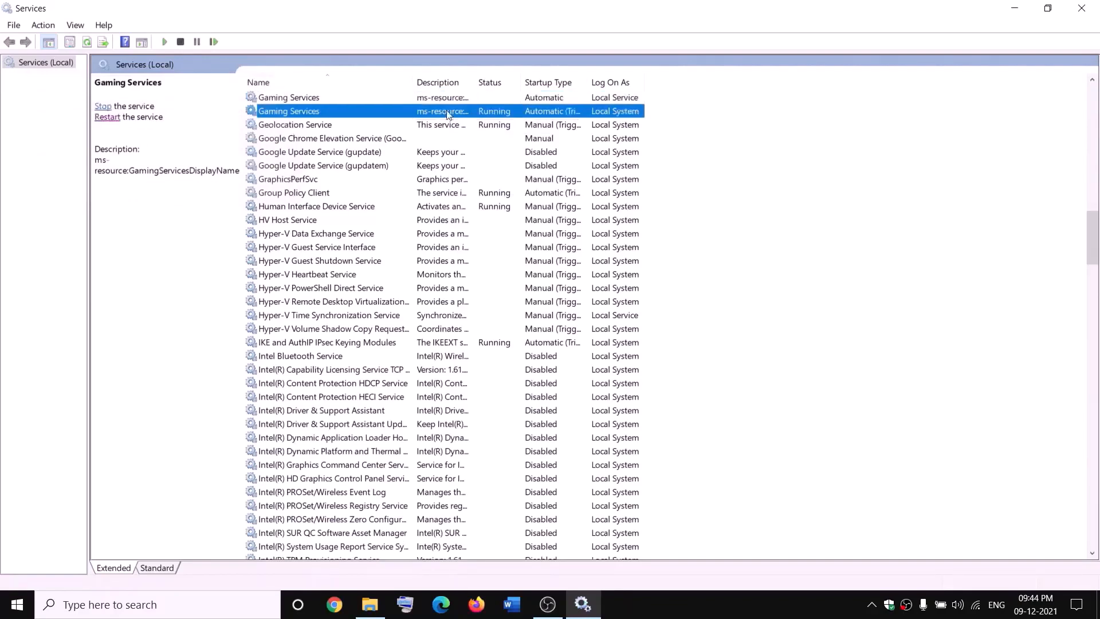
{"action": "right_click", "coordinate": [448, 111]}
{"action": "left_click", "coordinate": [500, 138]}
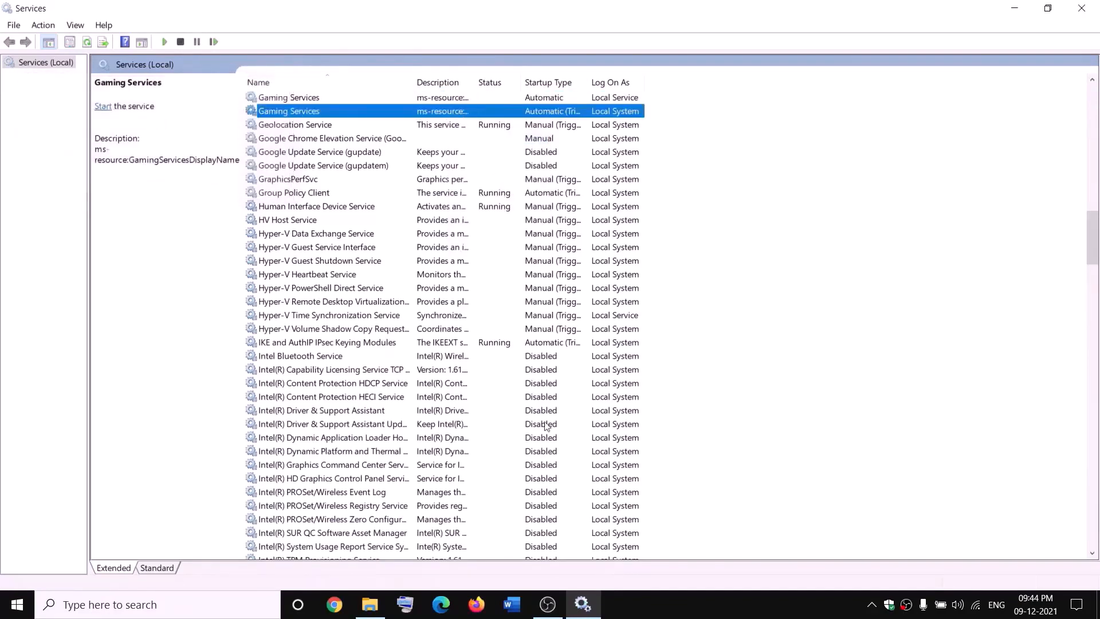
- Start both Gaming Services entries again
{"action": "left_click", "coordinate": [370, 604]}
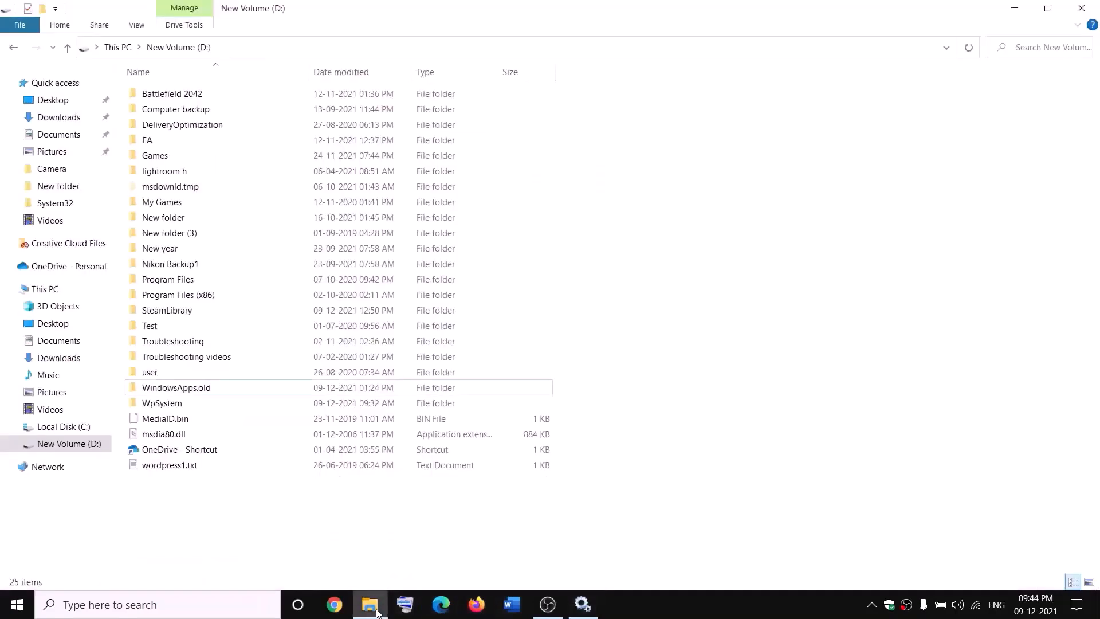
{"action": "left_click", "coordinate": [185, 390]}
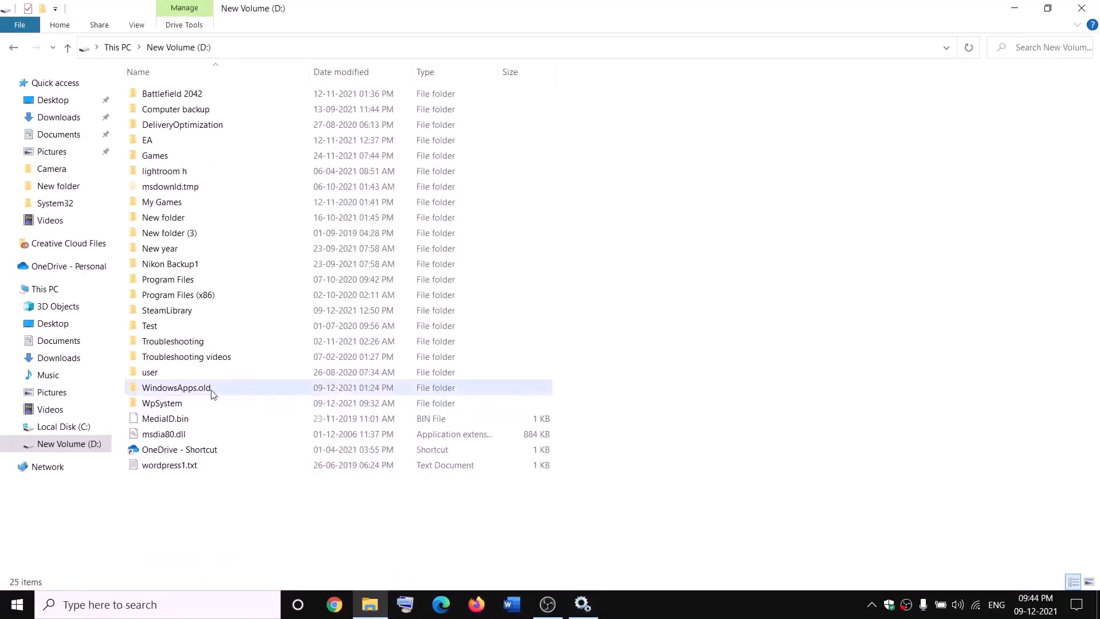
{"action": "key", "text": "alt+Tab"}
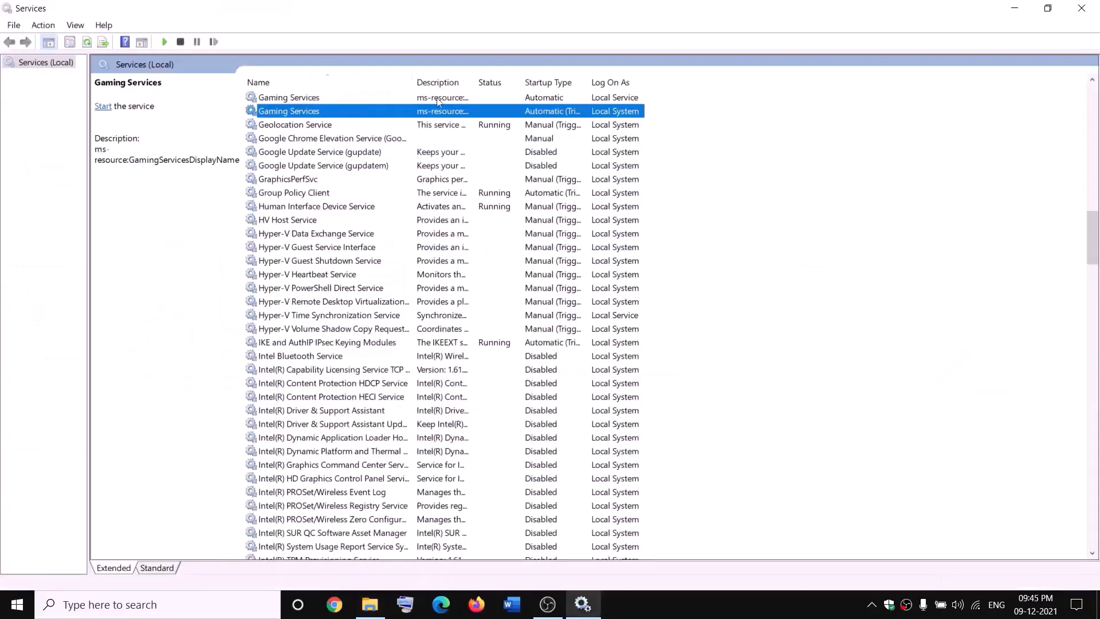
{"action": "right_click", "coordinate": [407, 98]}
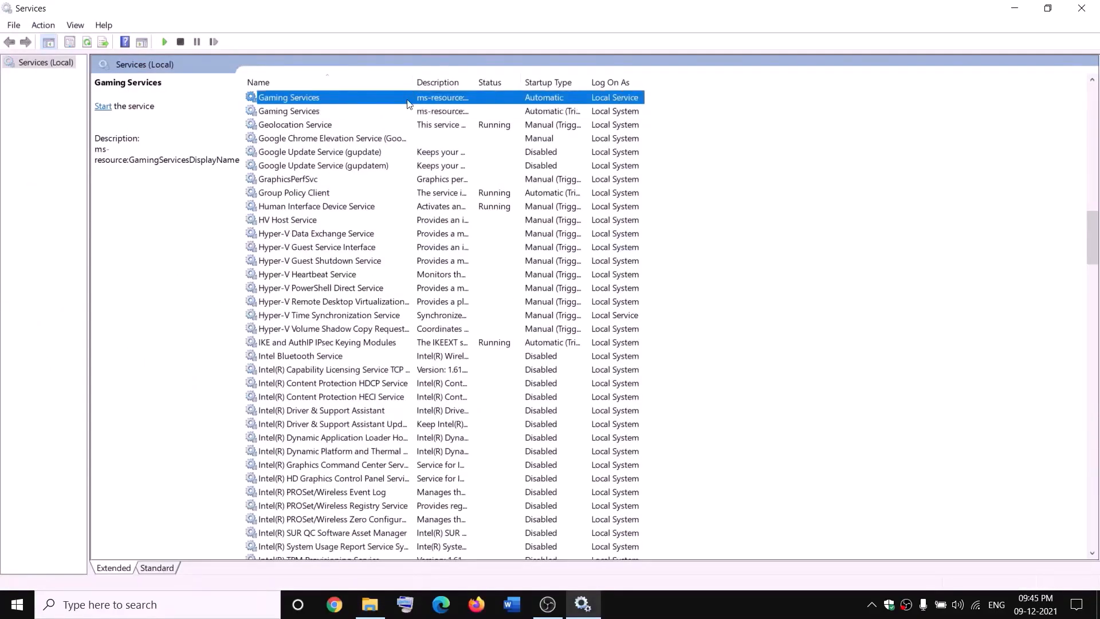
{"action": "left_click", "coordinate": [440, 111]}
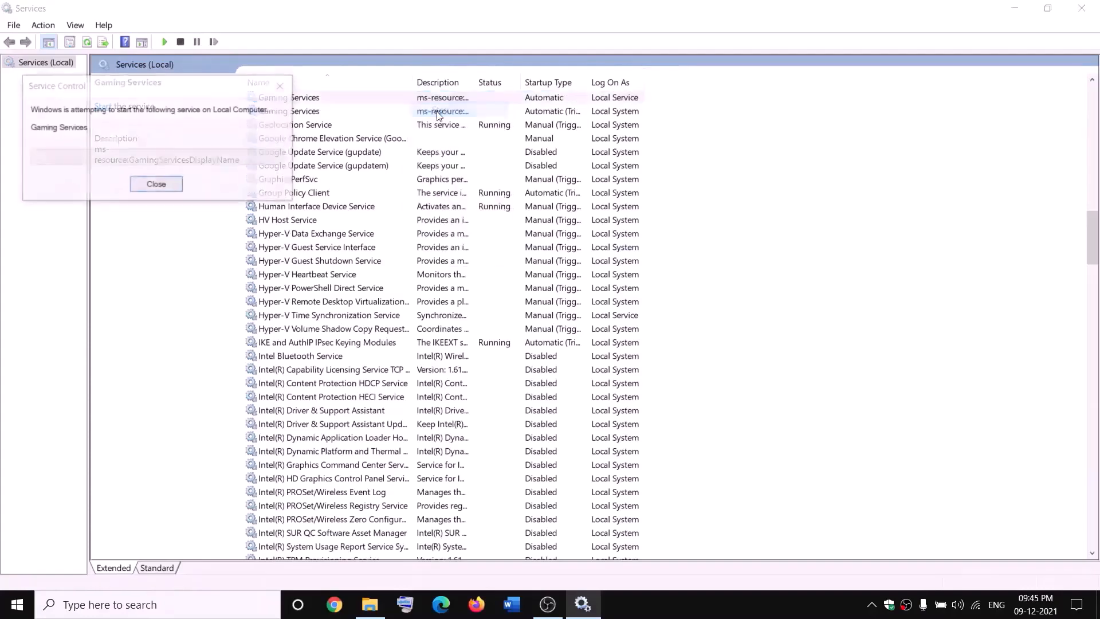
{"action": "left_click", "coordinate": [441, 111]}
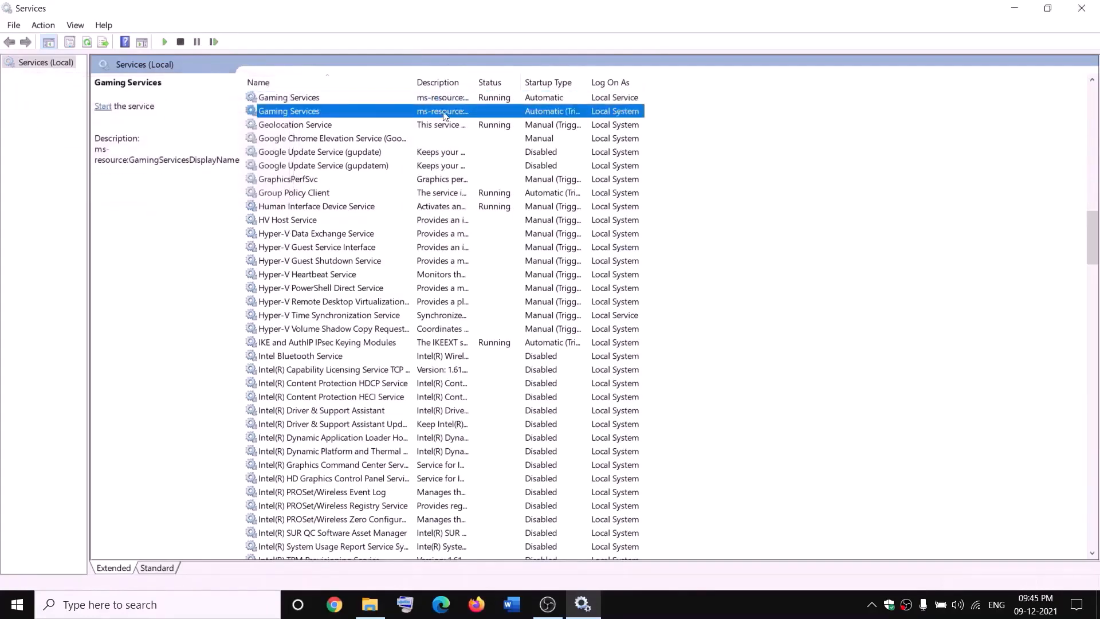
{"action": "right_click", "coordinate": [445, 113]}
{"action": "left_click", "coordinate": [470, 123]}
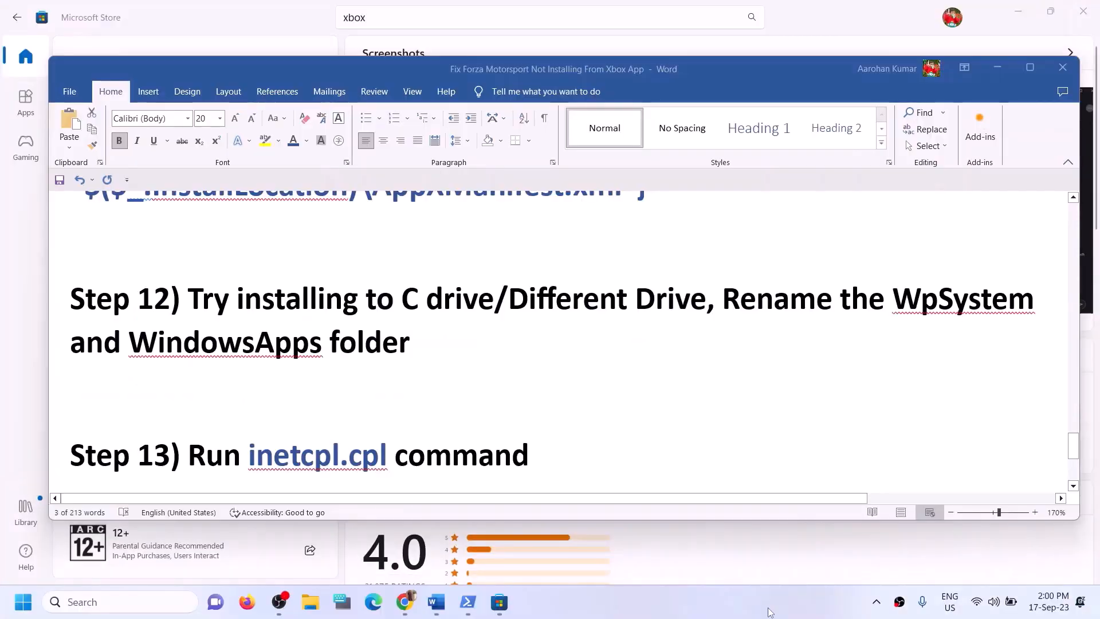
- Copy 'inetcpl.cpl' from Step 13 of the notes into Windows search
{"action": "scroll", "coordinate": [447, 451], "scroll_direction": "down", "scroll_amount": 2}
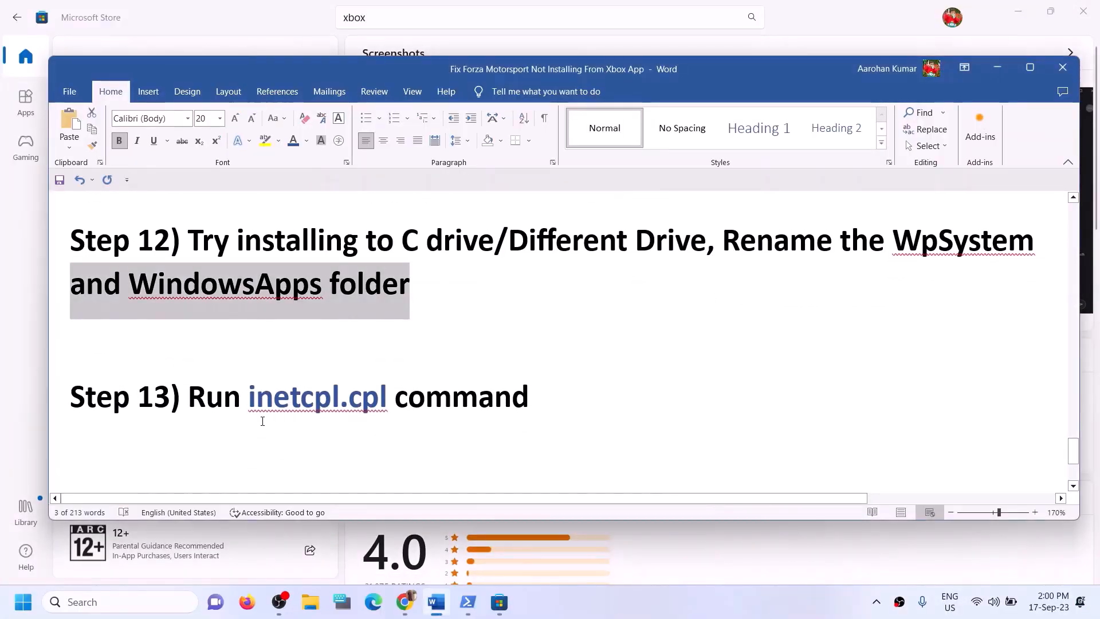
{"action": "left_click_drag", "start_coordinate": [250, 395], "coordinate": [392, 401]}
{"action": "key", "text": "ctrl+c"}
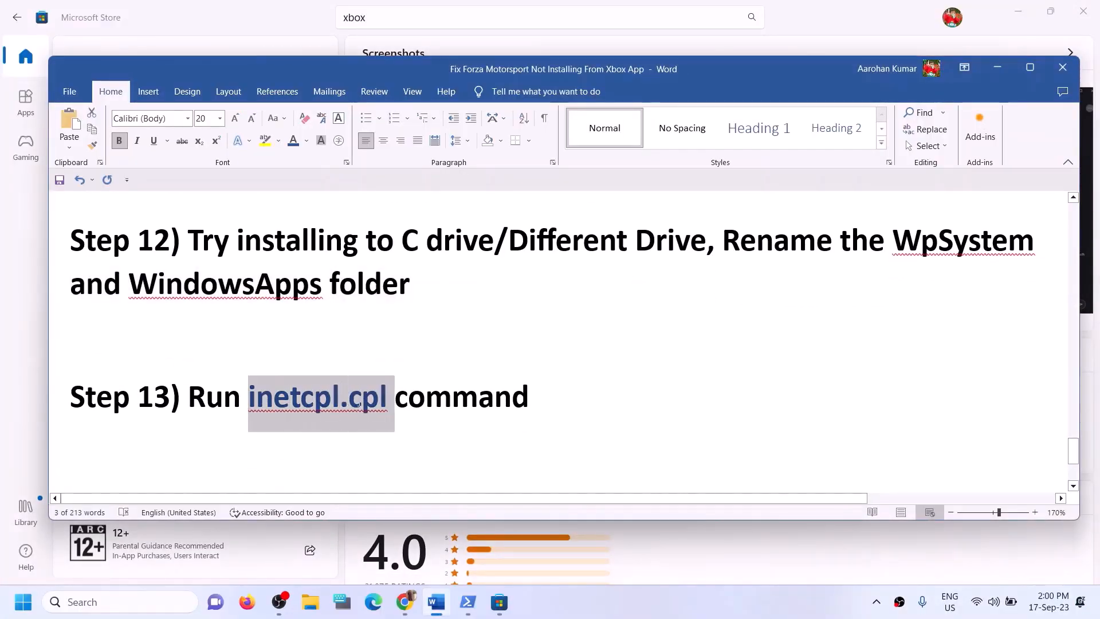
{"action": "left_click", "coordinate": [94, 602]}
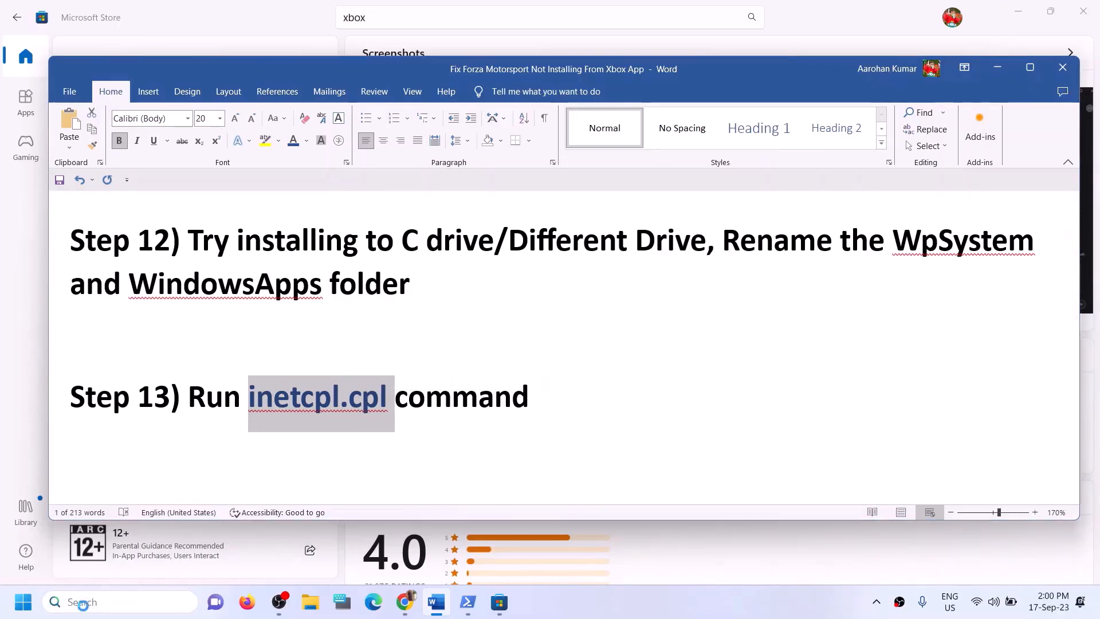
{"action": "key", "text": "ctrl+v"}
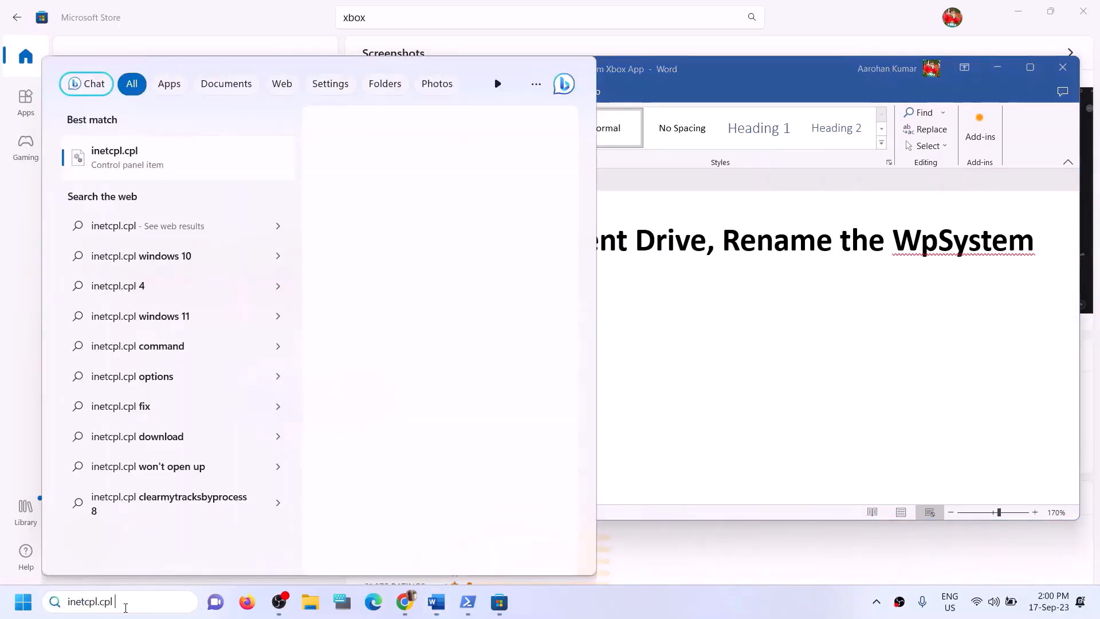
- Open Internet Properties, review the Advanced tab's TLS 1.0–1.3 settings, and close with OK
{"action": "left_click", "coordinate": [122, 170]}
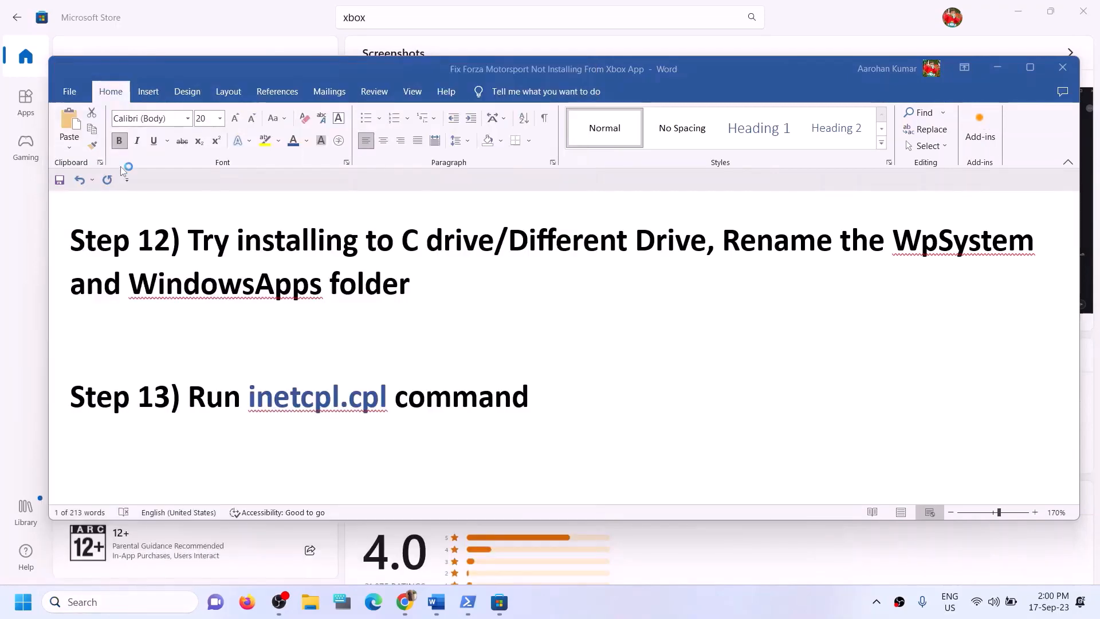
{"action": "left_click", "coordinate": [301, 94]}
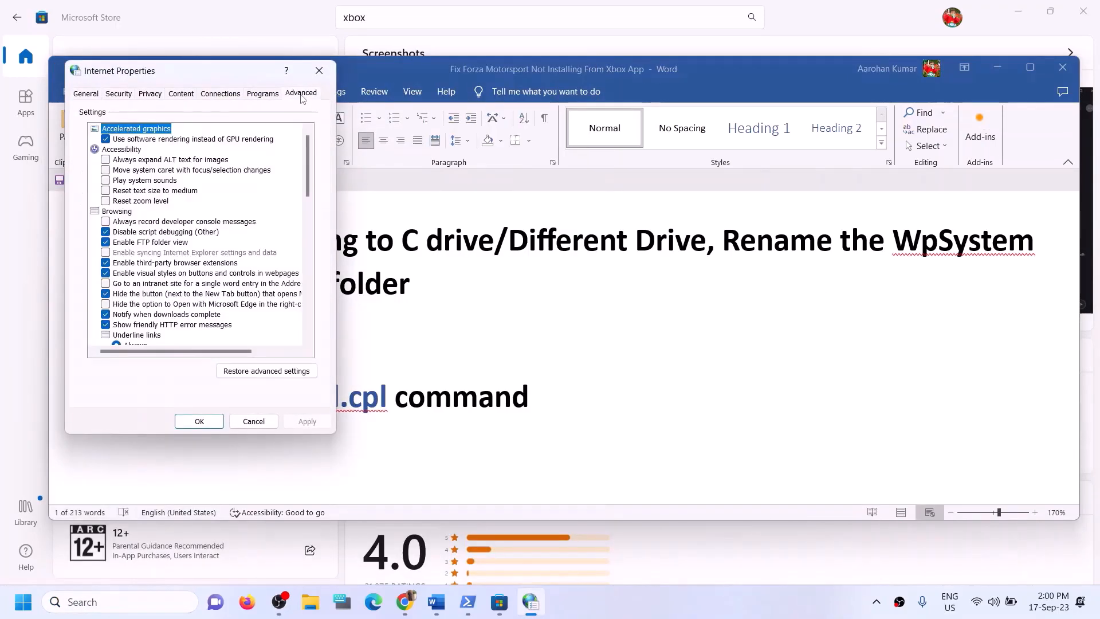
{"action": "left_click_drag", "start_coordinate": [228, 79], "coordinate": [407, 90]}
{"action": "scroll", "coordinate": [362, 258], "scroll_direction": "down", "scroll_amount": 10}
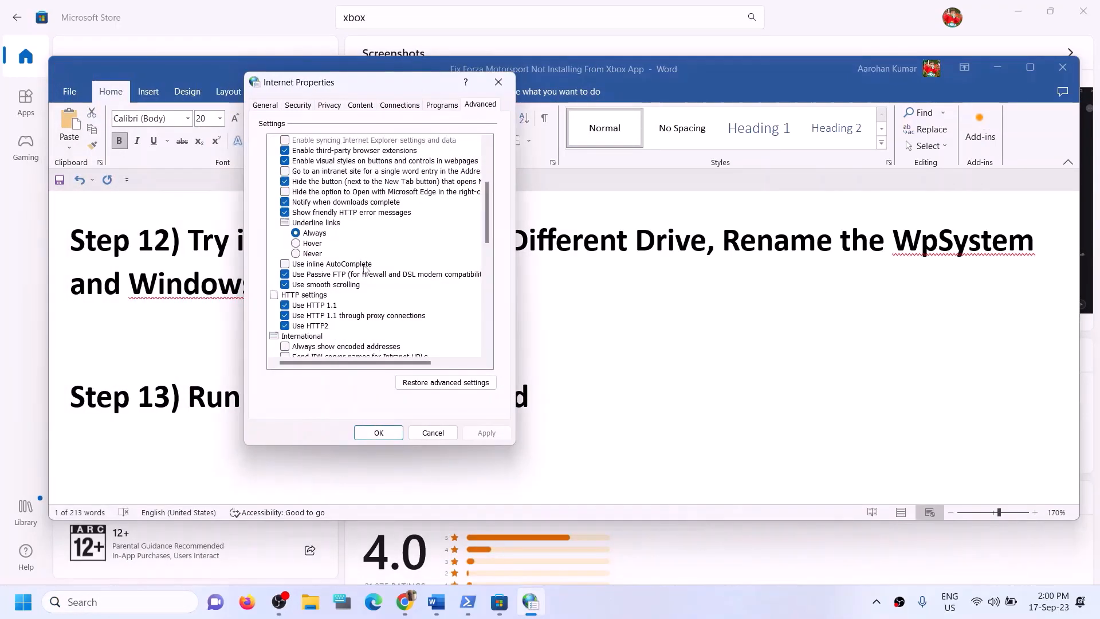
{"action": "scroll", "coordinate": [363, 337], "scroll_direction": "down", "scroll_amount": 7}
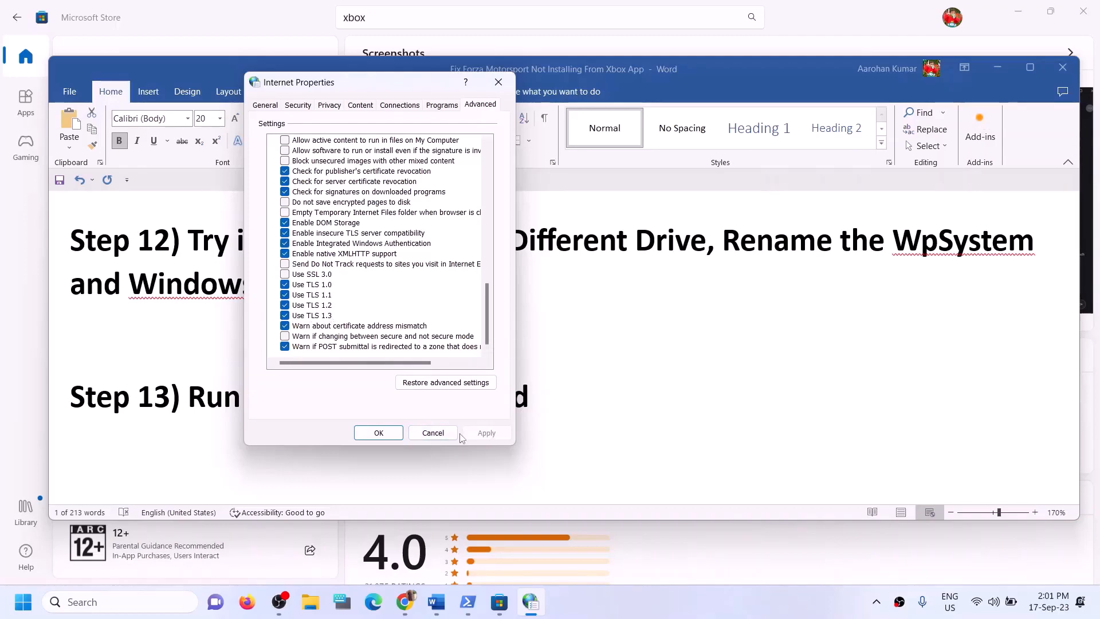
{"action": "left_click", "coordinate": [385, 433]}
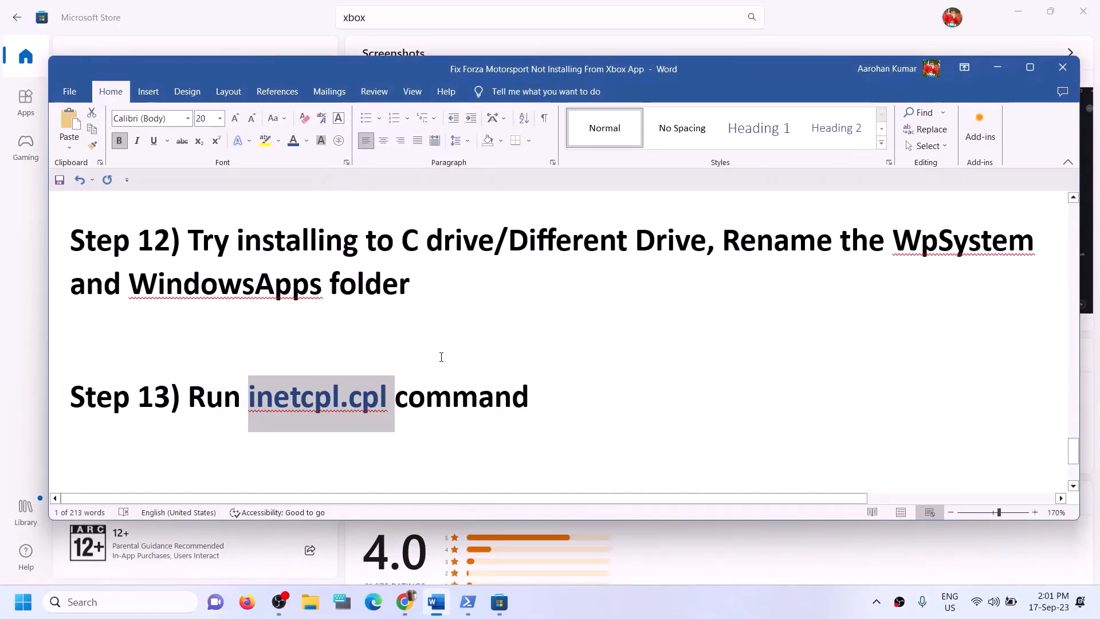
- Select Step 14's windows10 and windows11 media creation tool links, then minimize Word
{"action": "scroll", "coordinate": [441, 357], "scroll_direction": "up", "scroll_amount": 1}
{"action": "scroll", "coordinate": [441, 357], "scroll_direction": "down", "scroll_amount": 2}
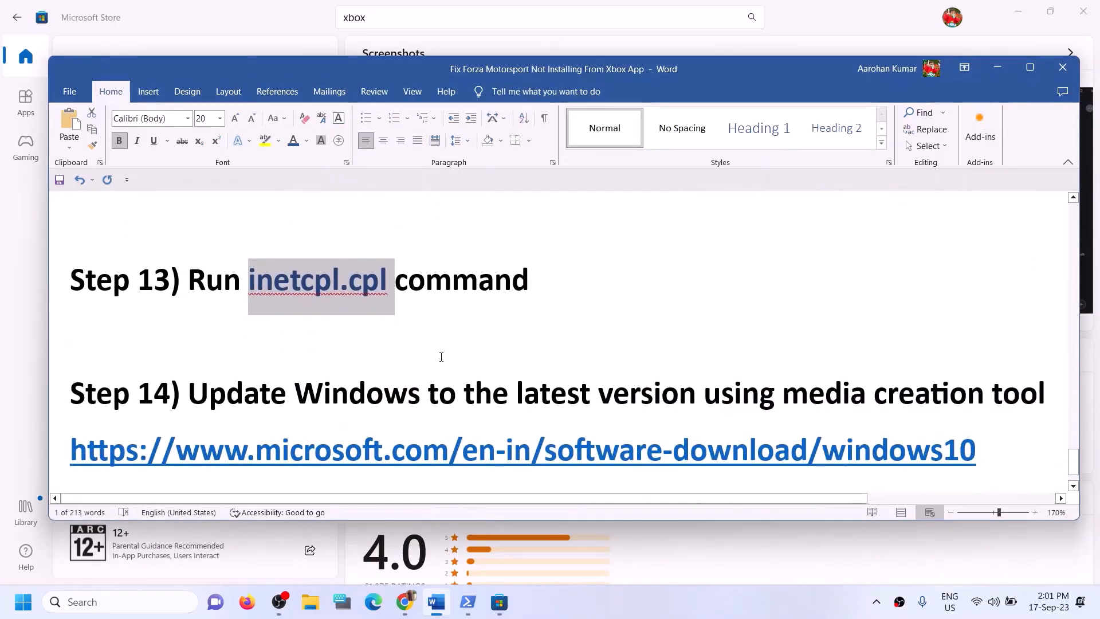
{"action": "scroll", "coordinate": [441, 357], "scroll_direction": "down", "scroll_amount": 1}
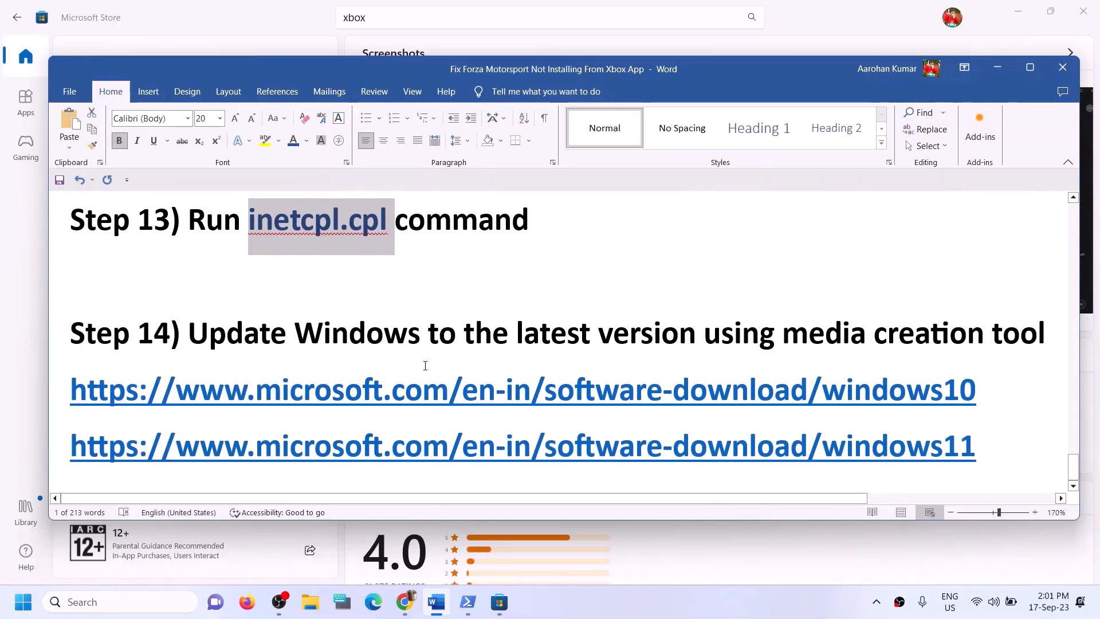
{"action": "left_click_drag", "start_coordinate": [189, 343], "coordinate": [1049, 347]}
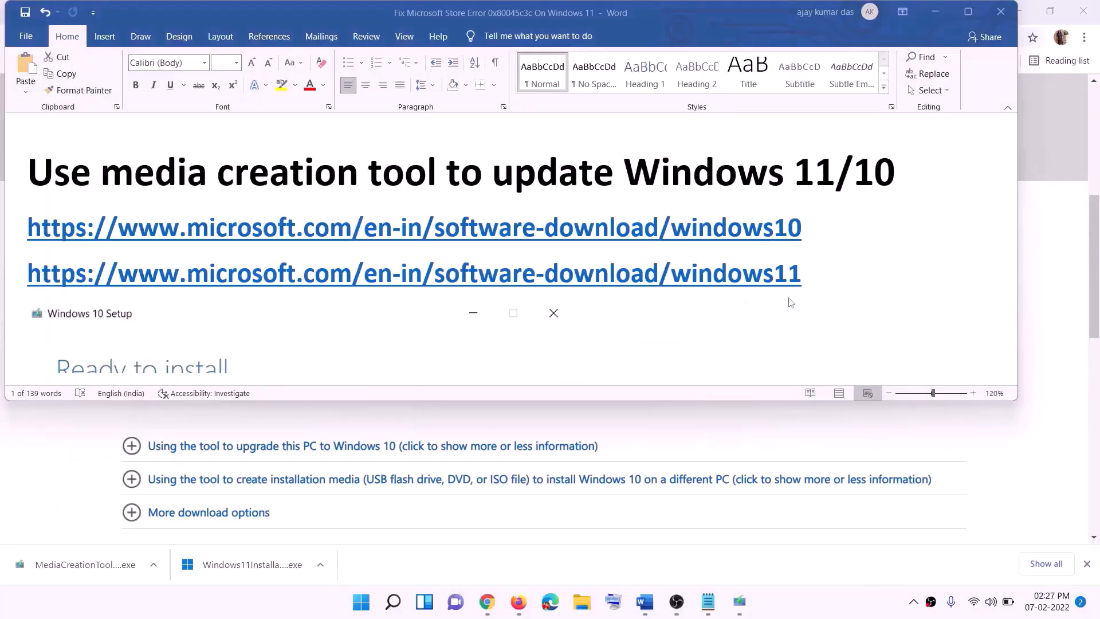
{"action": "left_click", "coordinate": [812, 229]}
{"action": "left_click_drag", "start_coordinate": [817, 228], "coordinate": [297, 226]}
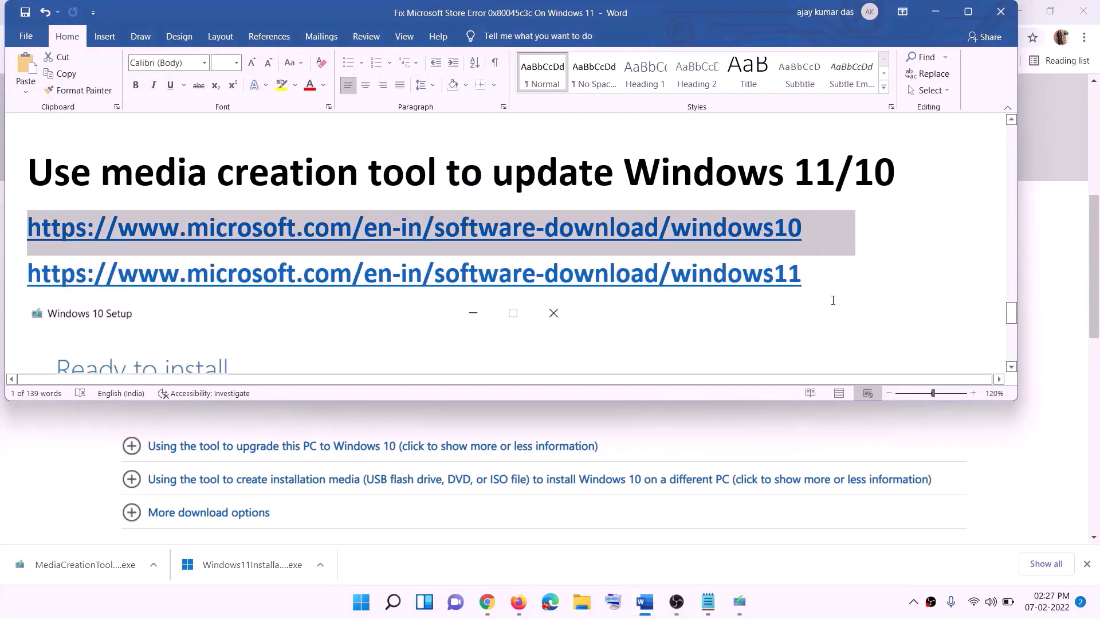
{"action": "left_click_drag", "start_coordinate": [818, 275], "coordinate": [172, 271]}
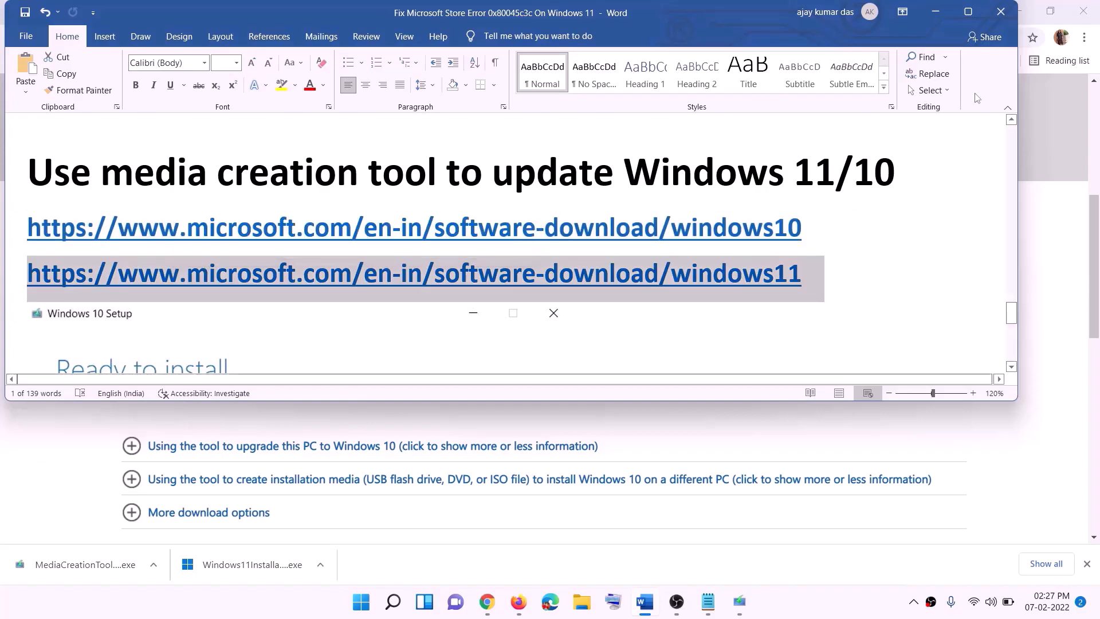
{"action": "left_click", "coordinate": [935, 12]}
{"action": "scroll", "coordinate": [469, 292], "scroll_direction": "up", "scroll_amount": 5}
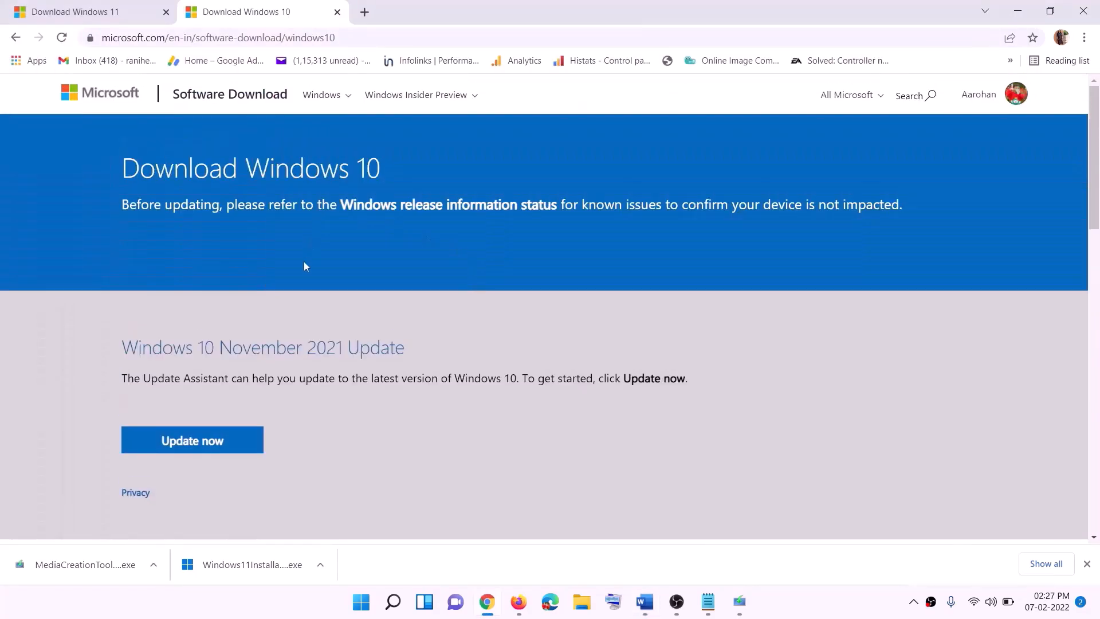
- Run MediaCreationTool.exe, accept the license, and start upgrading this PC to Windows 10
{"action": "scroll", "coordinate": [369, 318], "scroll_direction": "down", "scroll_amount": 5}
{"action": "left_click_drag", "start_coordinate": [130, 345], "coordinate": [245, 346]}
{"action": "scroll", "coordinate": [365, 320], "scroll_direction": "down", "scroll_amount": 3}
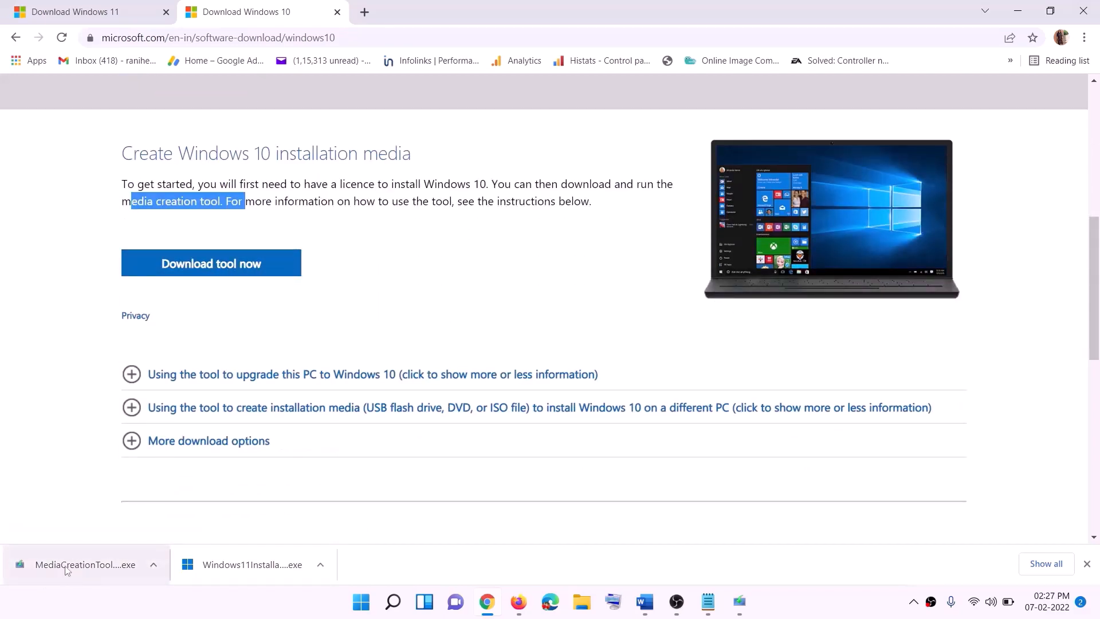
{"action": "left_click", "coordinate": [745, 605]}
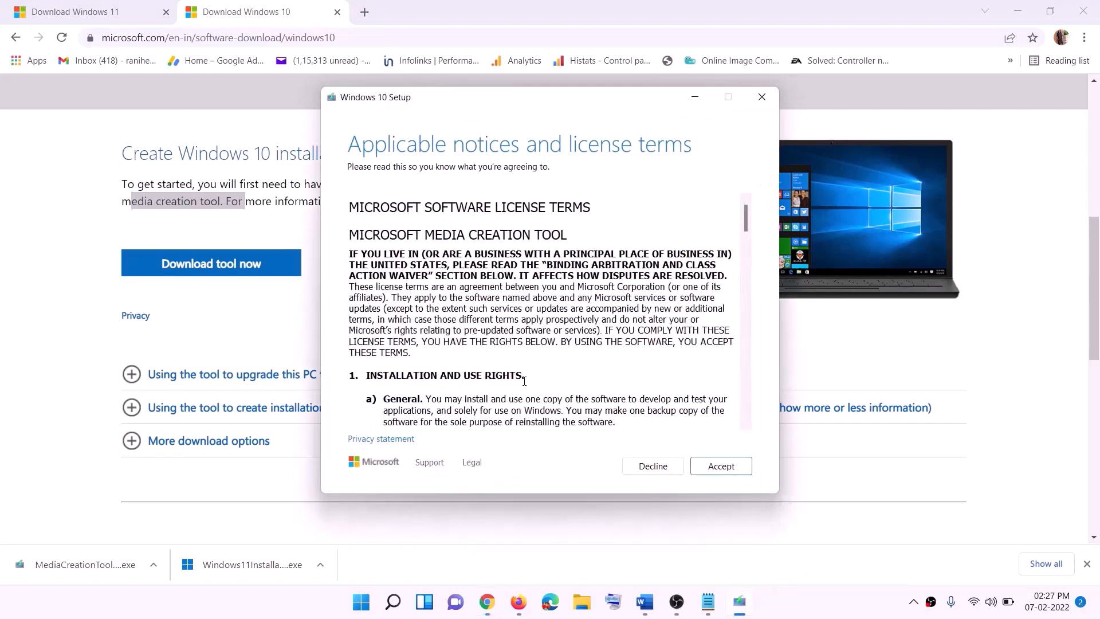
{"action": "left_click", "coordinate": [717, 469]}
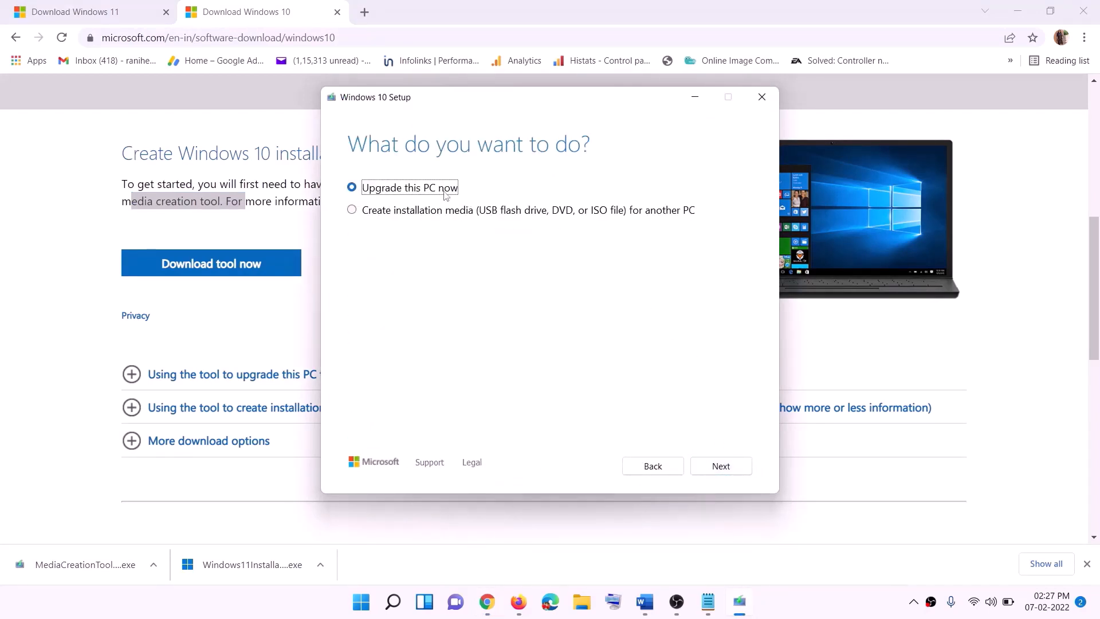
{"action": "left_click", "coordinate": [719, 467]}
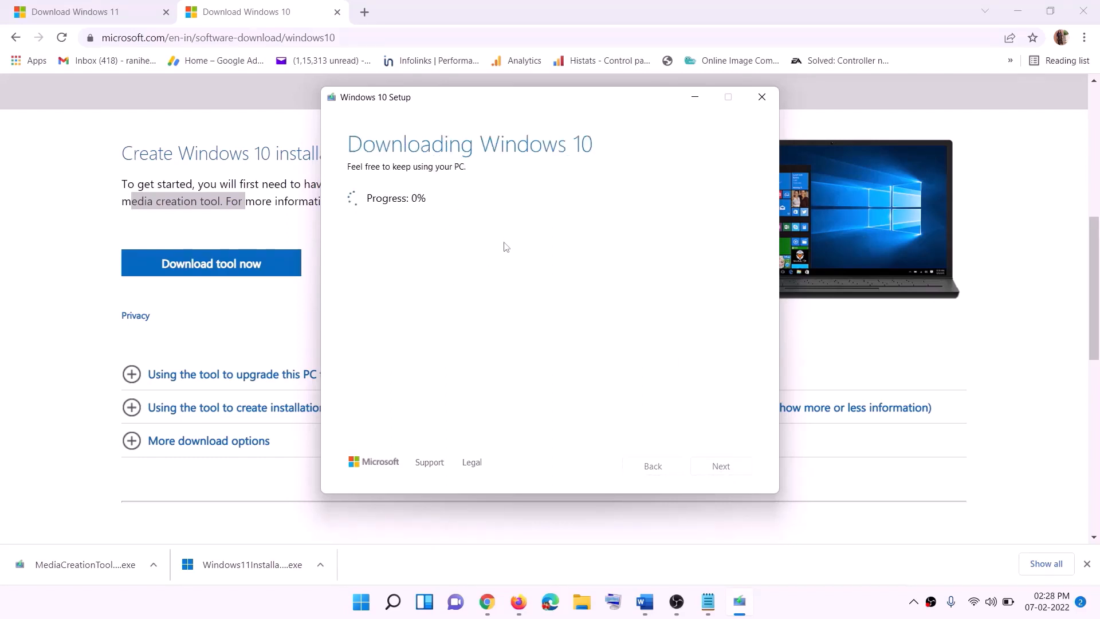
{"action": "left_click", "coordinate": [813, 614]}
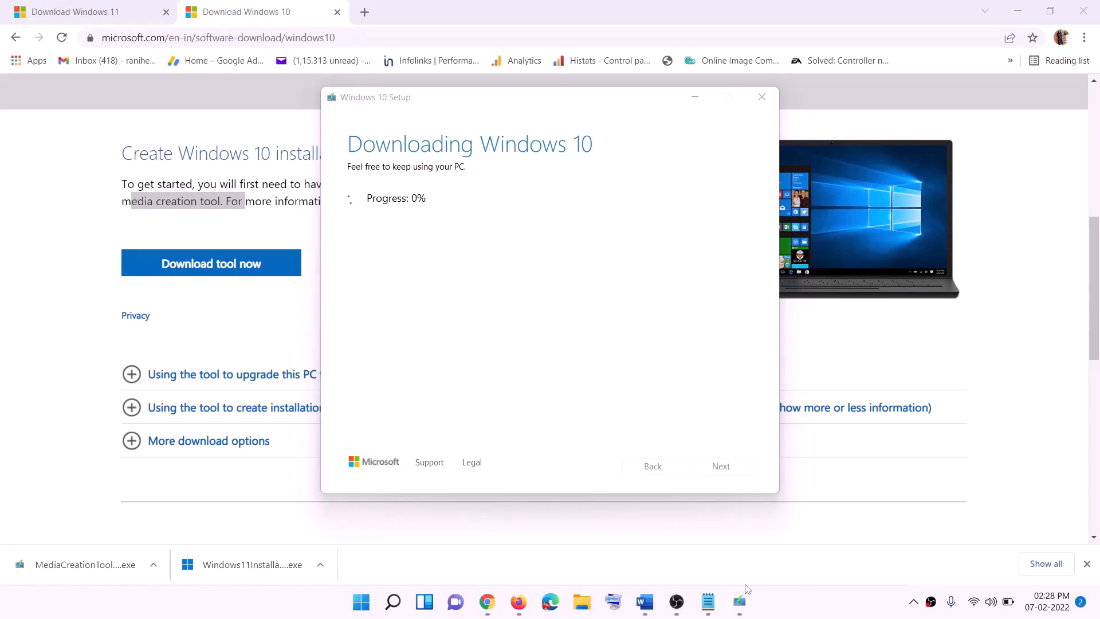
{"action": "left_click", "coordinate": [645, 601]}
{"action": "scroll", "coordinate": [109, 275], "scroll_direction": "down", "scroll_amount": 1}
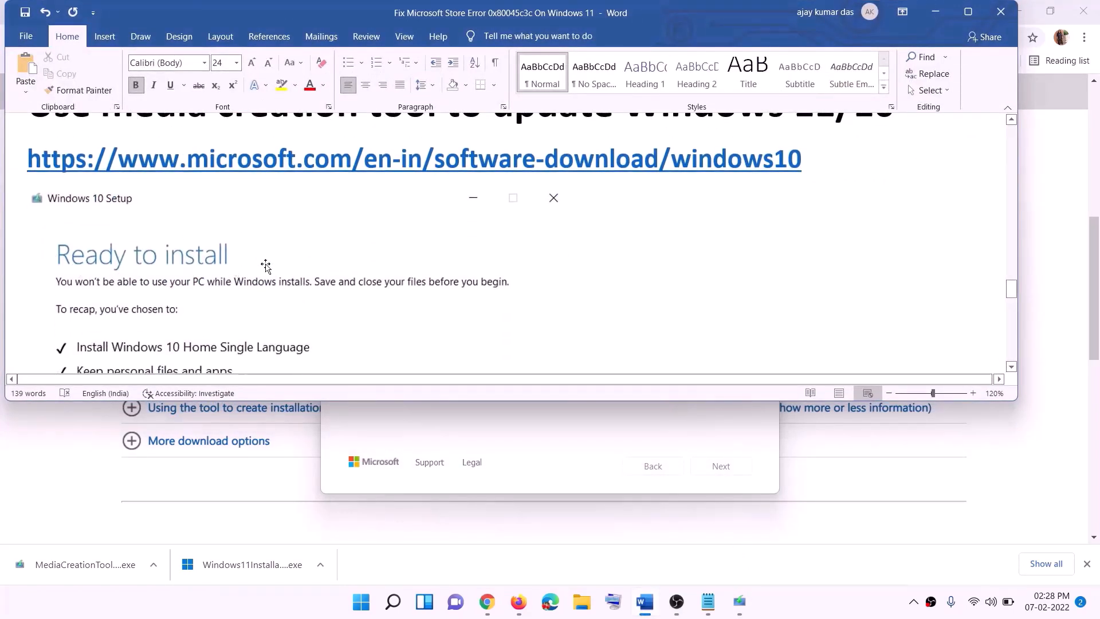
{"action": "left_click", "coordinate": [968, 11]}
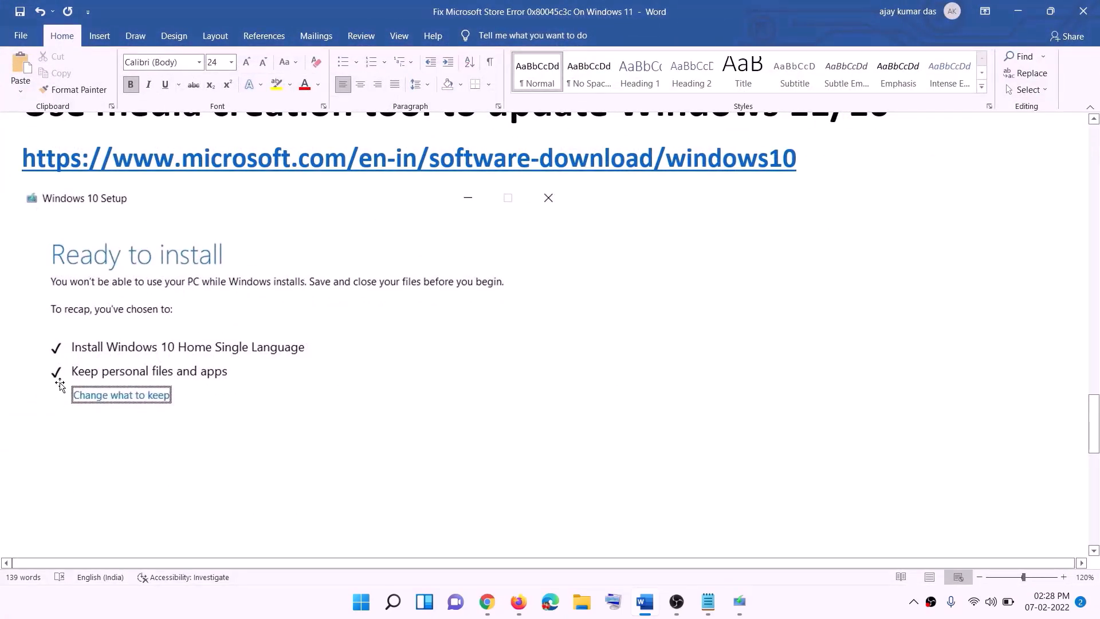
{"action": "scroll", "coordinate": [565, 398], "scroll_direction": "down", "scroll_amount": 3}
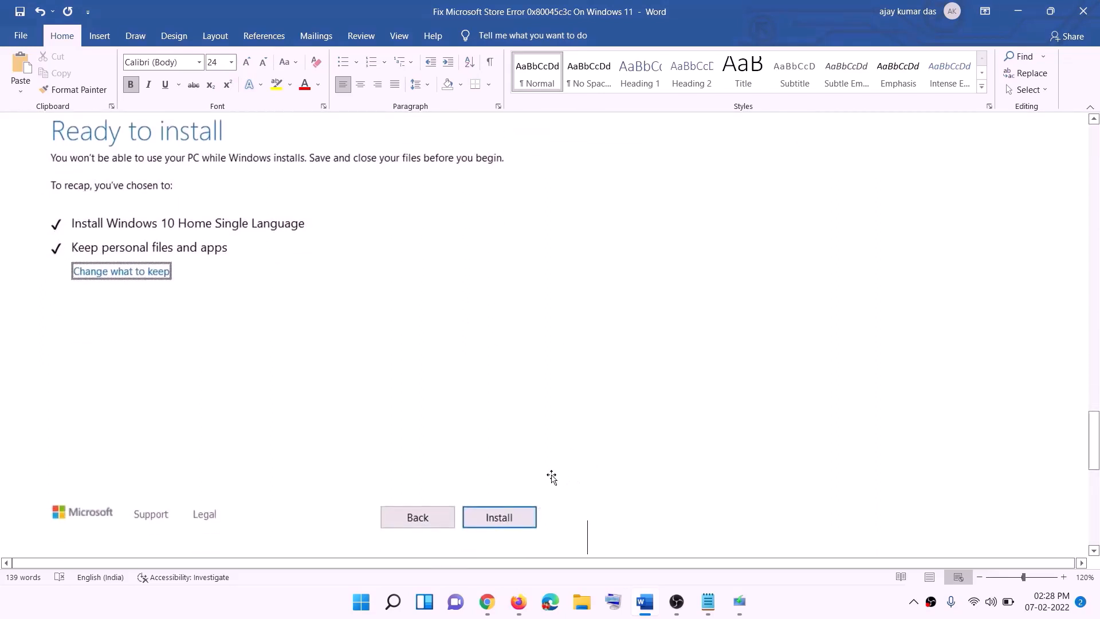
{"action": "scroll", "coordinate": [449, 354], "scroll_direction": "up", "scroll_amount": 1}
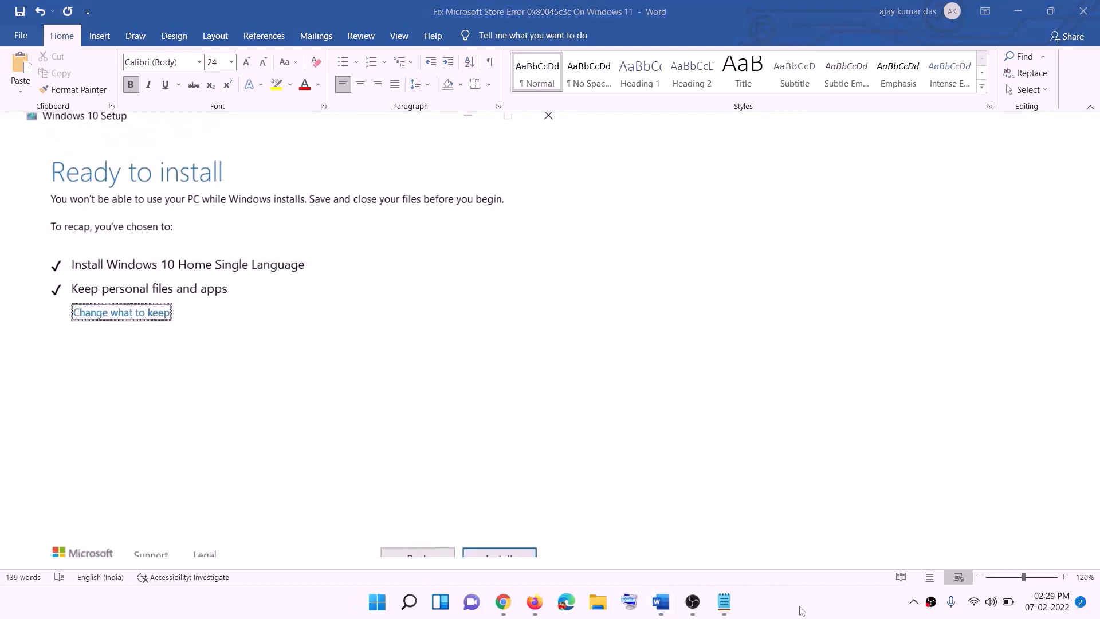
- Download the Windows 11 media creation tool and run it as administrator
{"action": "left_click", "coordinate": [504, 602]}
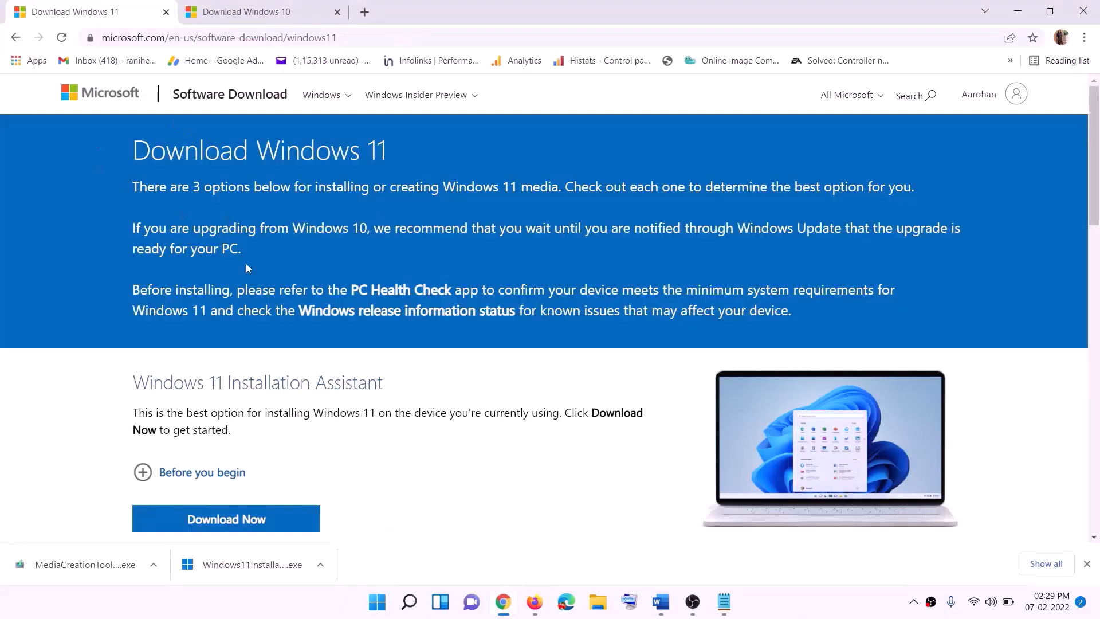
{"action": "scroll", "coordinate": [354, 381], "scroll_direction": "down", "scroll_amount": 5}
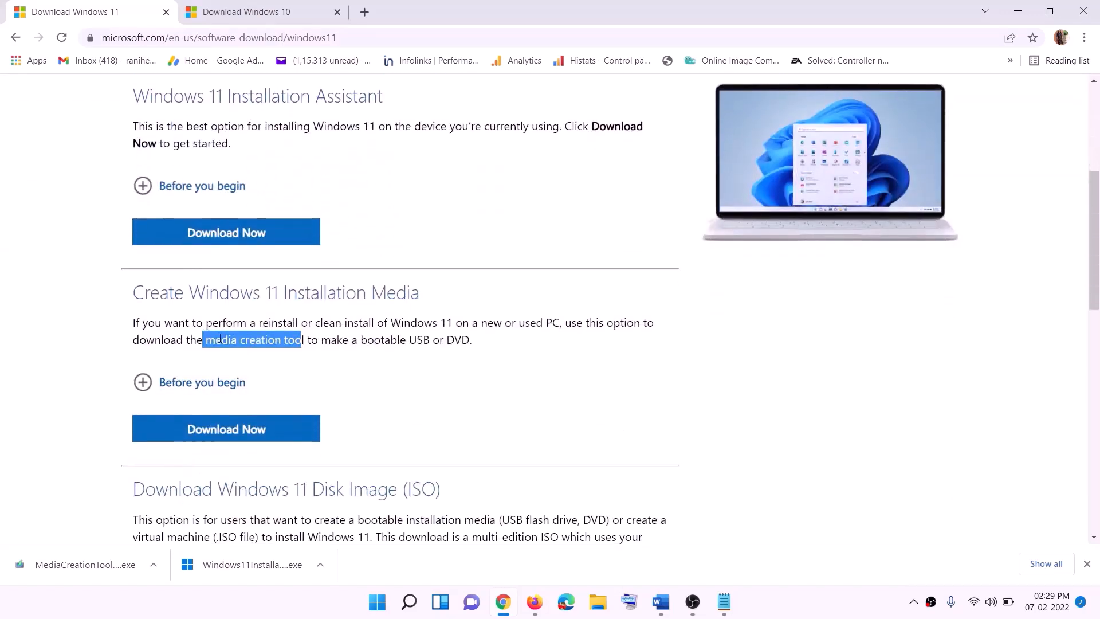
{"action": "left_click_drag", "start_coordinate": [206, 340], "coordinate": [221, 431]}
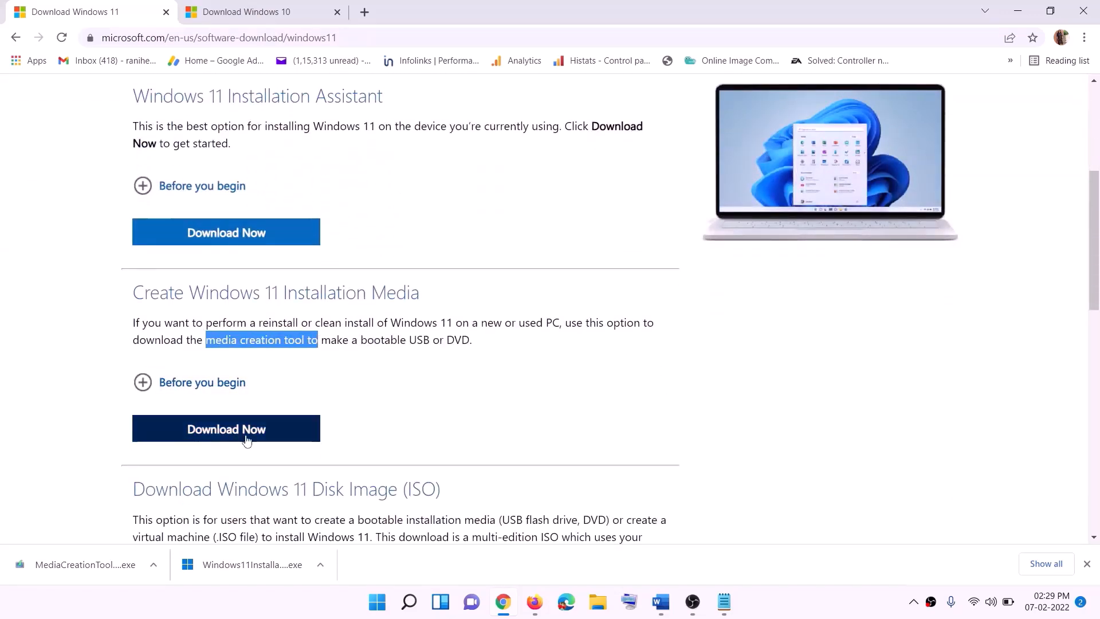
{"action": "left_click", "coordinate": [218, 436]}
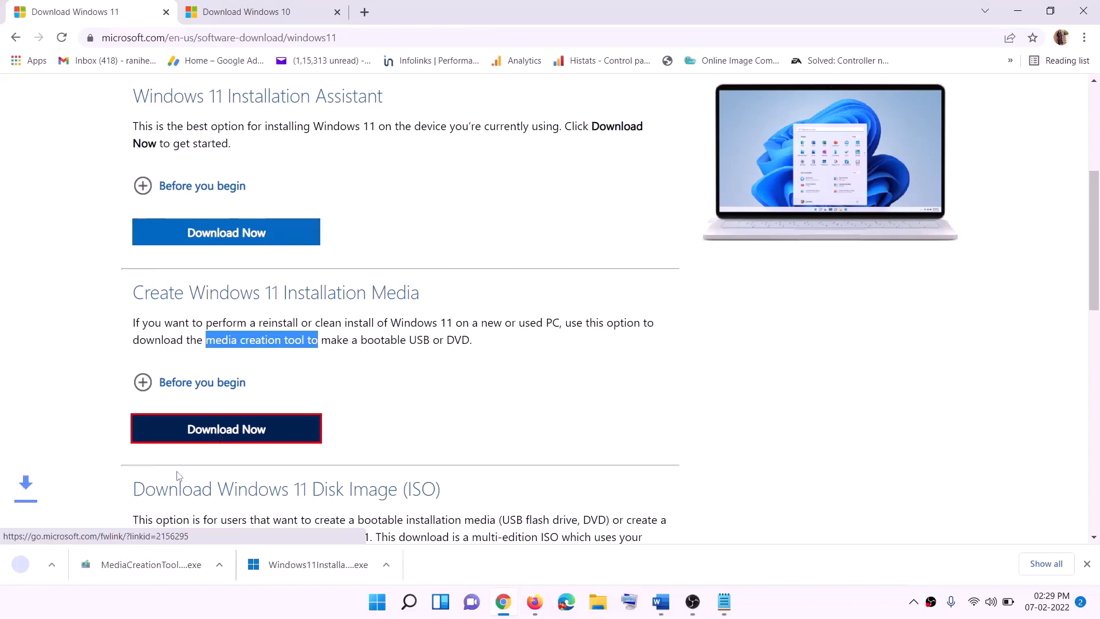
{"action": "left_click", "coordinate": [83, 568]}
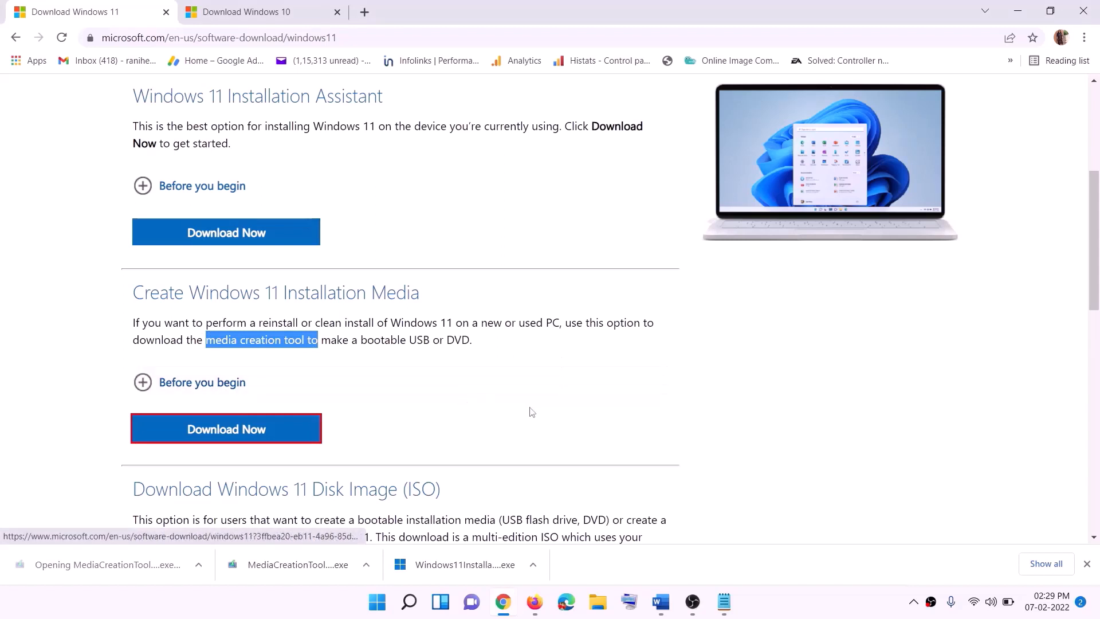
{"action": "left_click", "coordinate": [478, 417]}
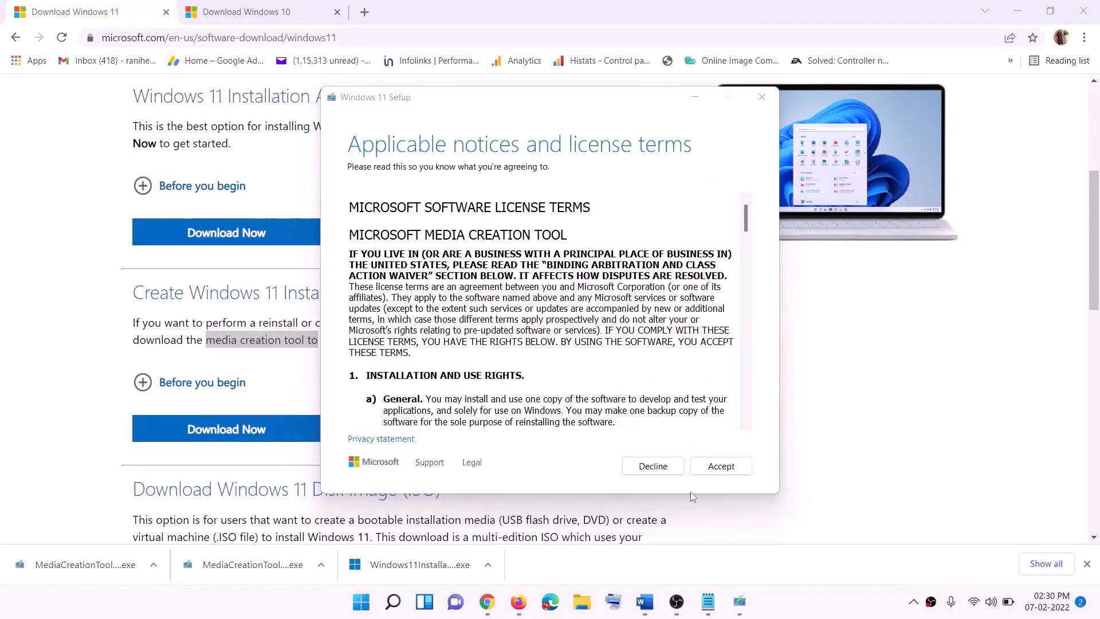
- Accept the license and create an ISO file named Windows on the Desktop
{"action": "left_click", "coordinate": [715, 466]}
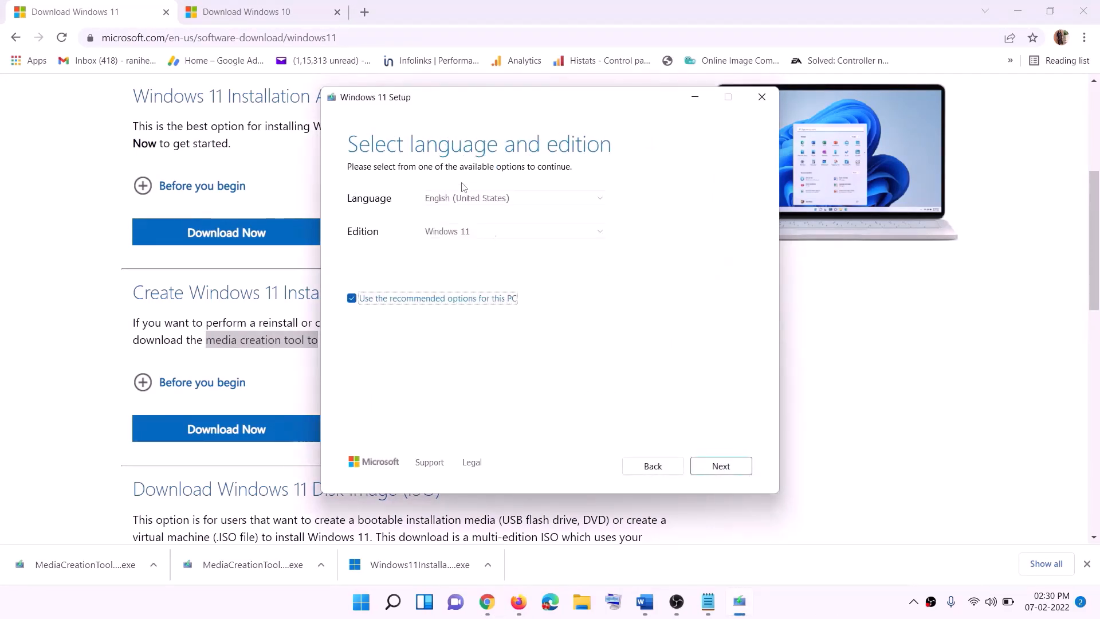
{"action": "left_click", "coordinate": [714, 468]}
{"action": "left_click", "coordinate": [374, 250]}
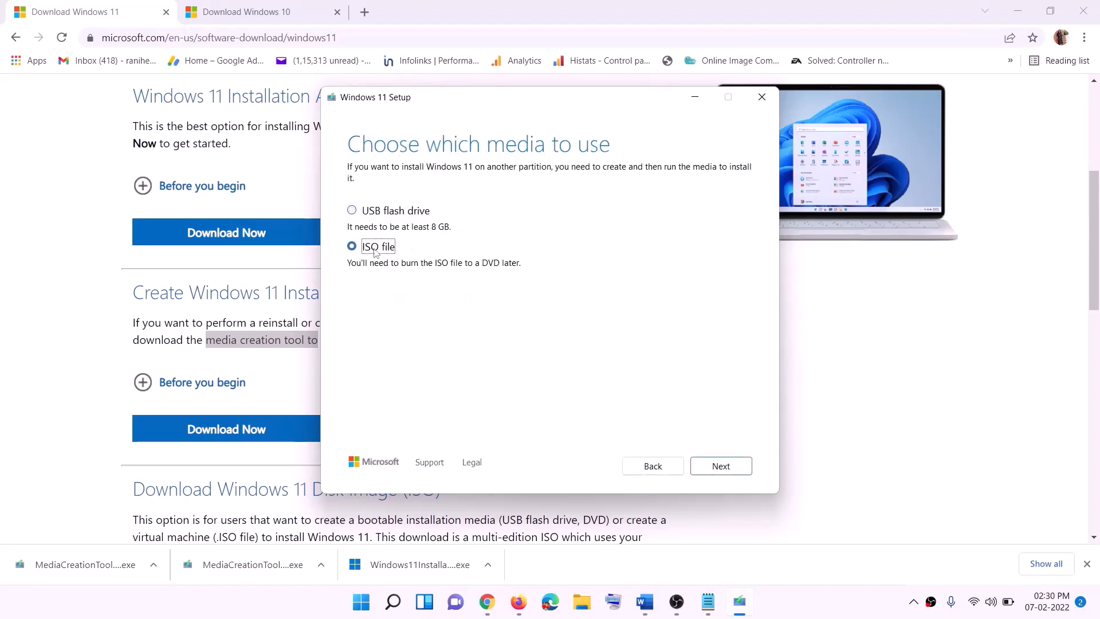
{"action": "left_click", "coordinate": [714, 467]}
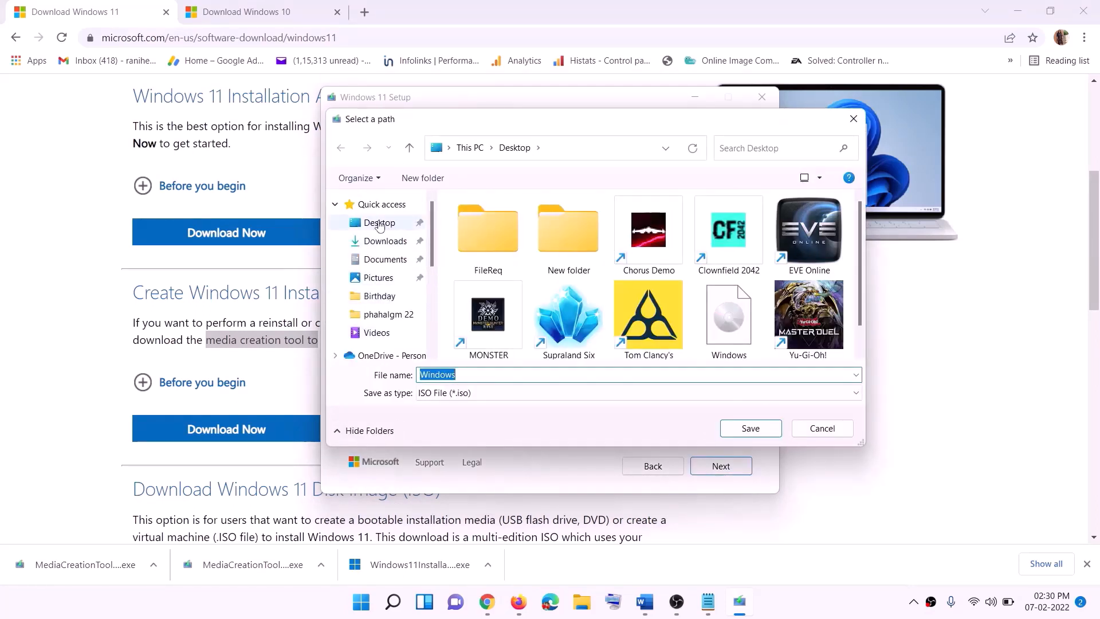
{"action": "left_click", "coordinate": [377, 226]}
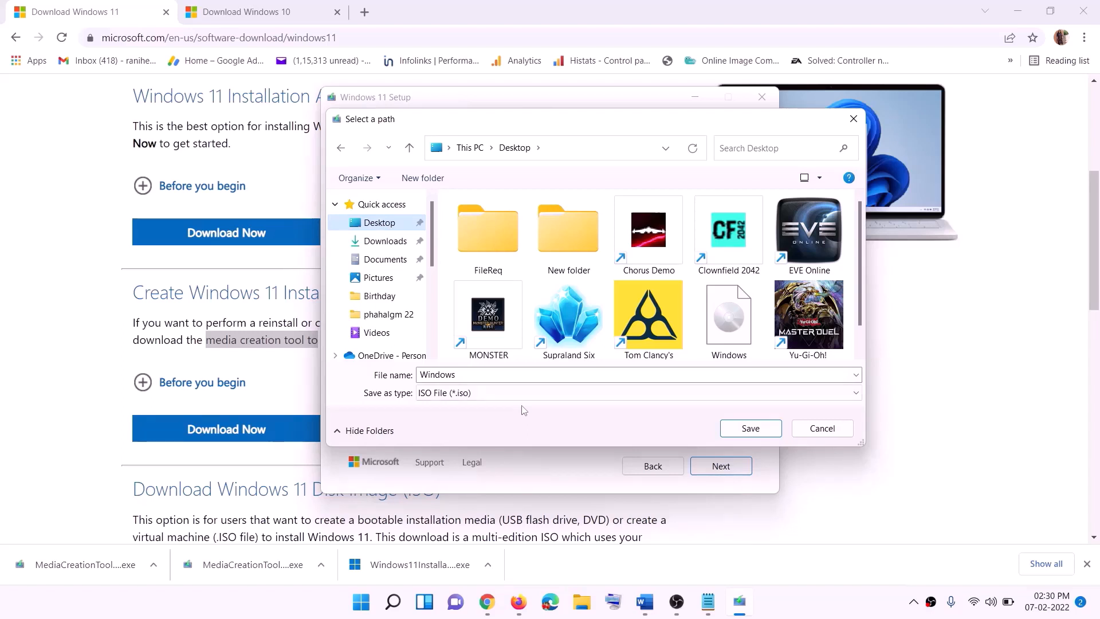
{"action": "left_click", "coordinate": [750, 430]}
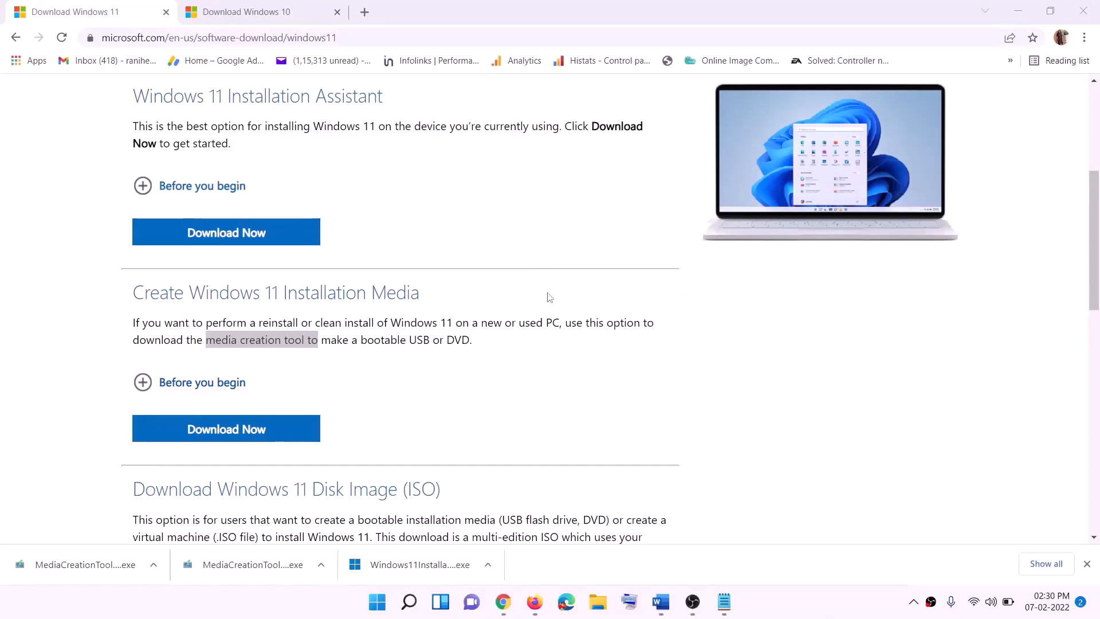
{"action": "key", "text": "super+d"}
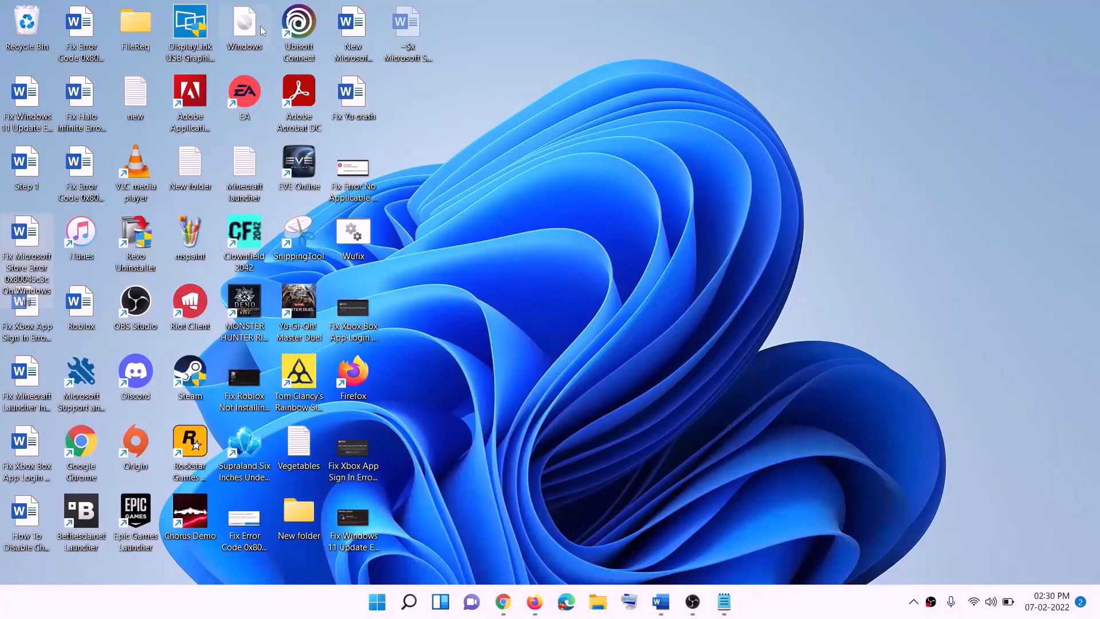
- Mount the Windows ISO from the desktop and run setup until it checks for updates
{"action": "left_click_drag", "start_coordinate": [261, 29], "coordinate": [370, 318]}
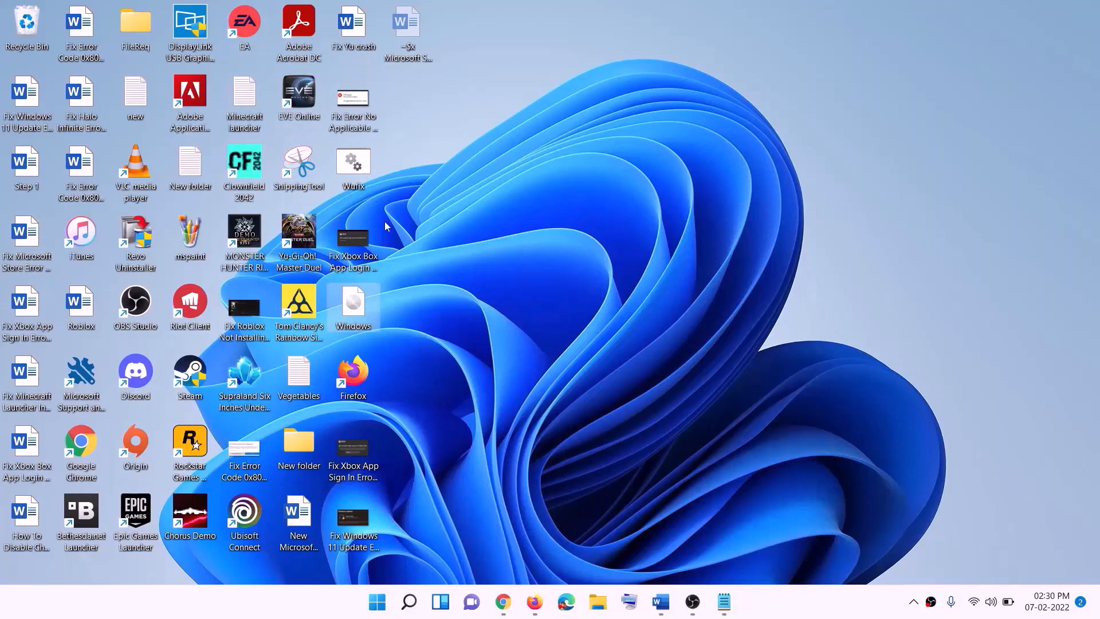
{"action": "double_click", "coordinate": [355, 314]}
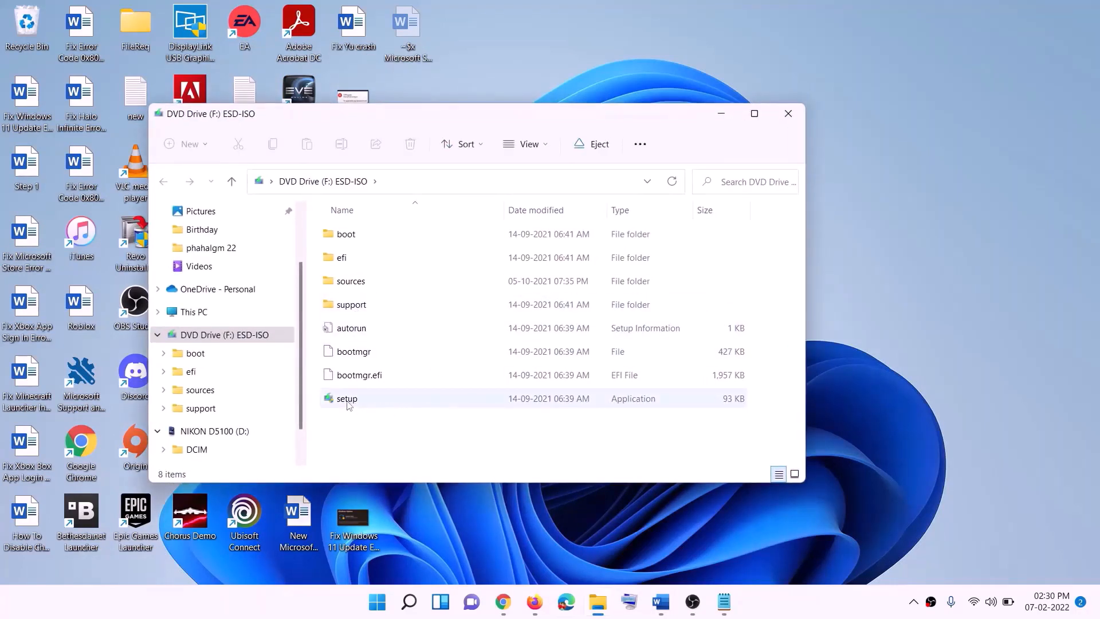
{"action": "left_click", "coordinate": [360, 402]}
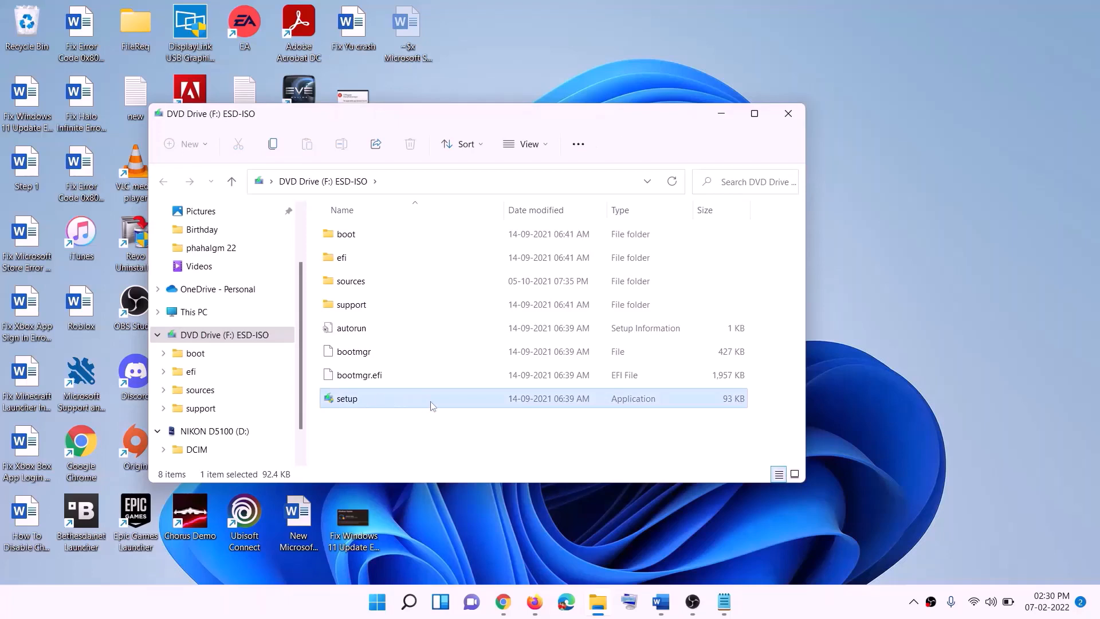
{"action": "double_click", "coordinate": [377, 401]}
{"action": "left_click", "coordinate": [446, 452]}
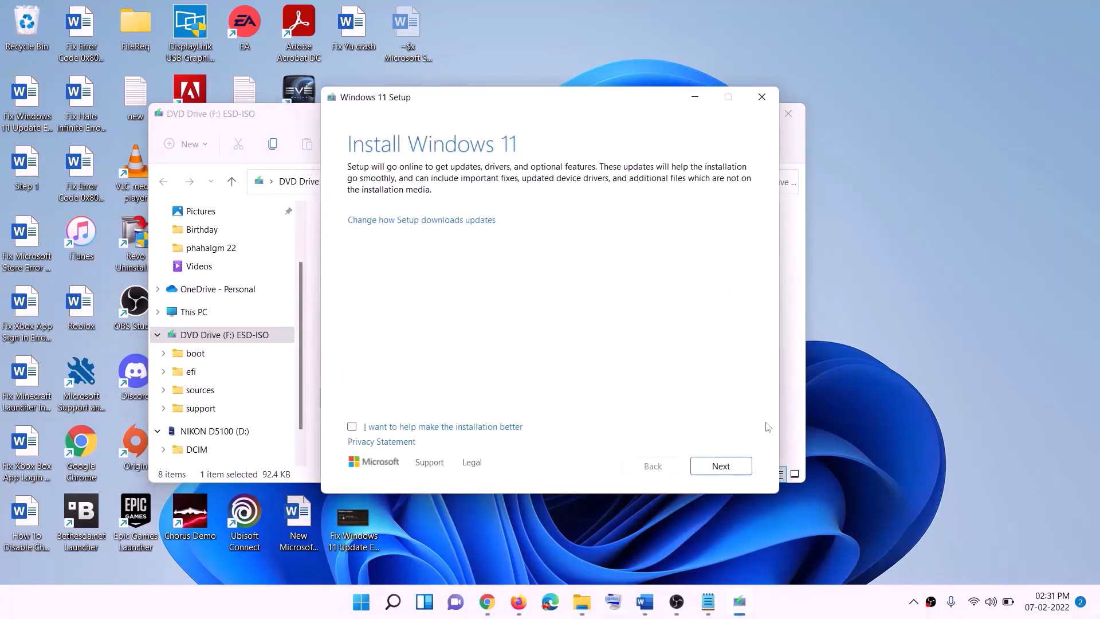
{"action": "left_click", "coordinate": [723, 467]}
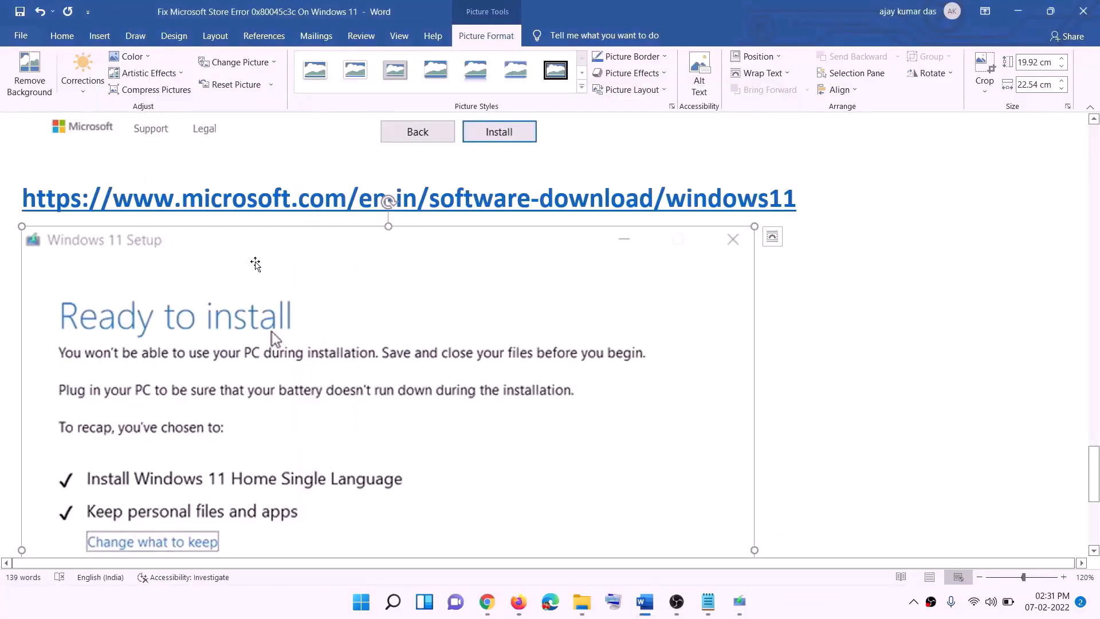
{"action": "scroll", "coordinate": [256, 283], "scroll_direction": "down", "scroll_amount": 2}
{"action": "scroll", "coordinate": [259, 288], "scroll_direction": "down", "scroll_amount": 1}
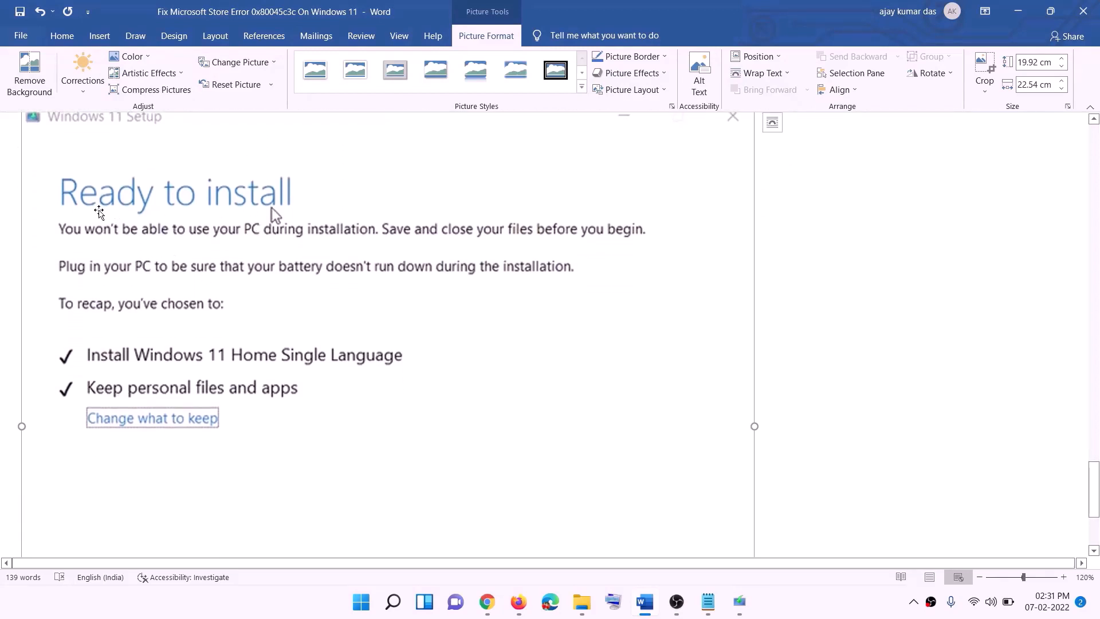
{"action": "scroll", "coordinate": [223, 350], "scroll_direction": "down", "scroll_amount": 1}
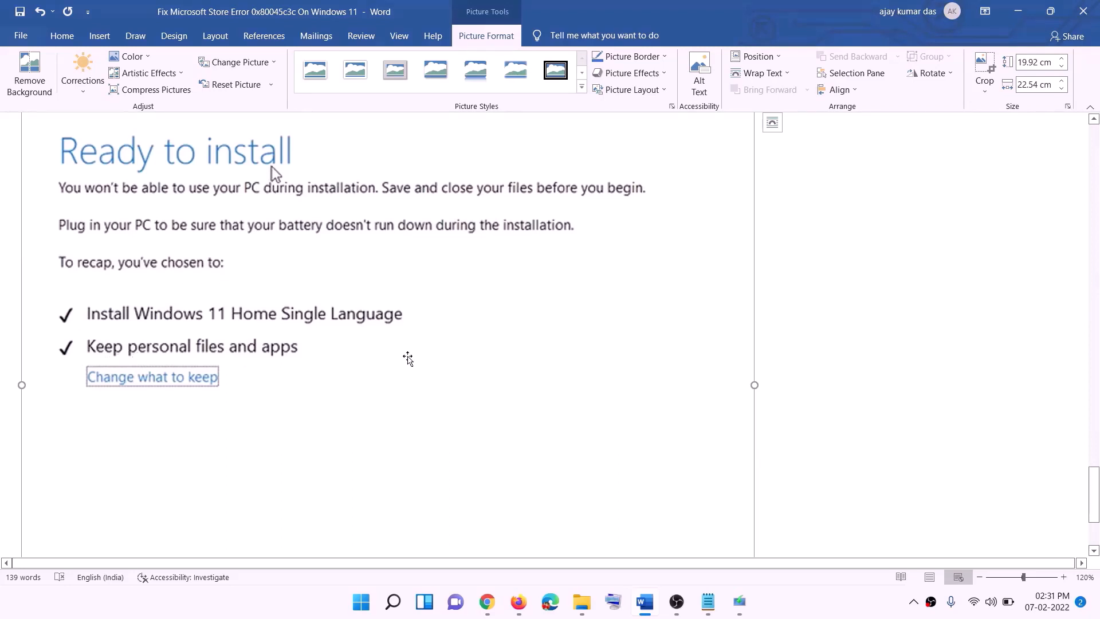
{"action": "scroll", "coordinate": [408, 359], "scroll_direction": "down", "scroll_amount": 3}
{"action": "scroll", "coordinate": [584, 428], "scroll_direction": "up", "scroll_amount": 7}
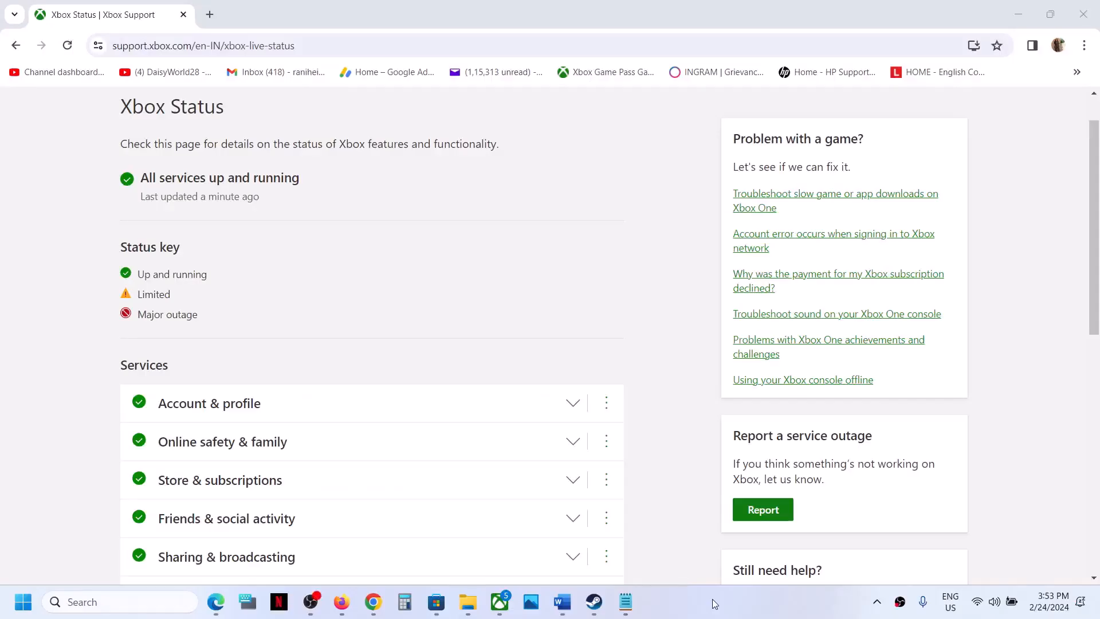
- Install Sea of Thieves 2023 Edition to C:\XboxGames from the Xbox app, confirming the download starts at 0%
{"action": "left_click", "coordinate": [504, 607]}
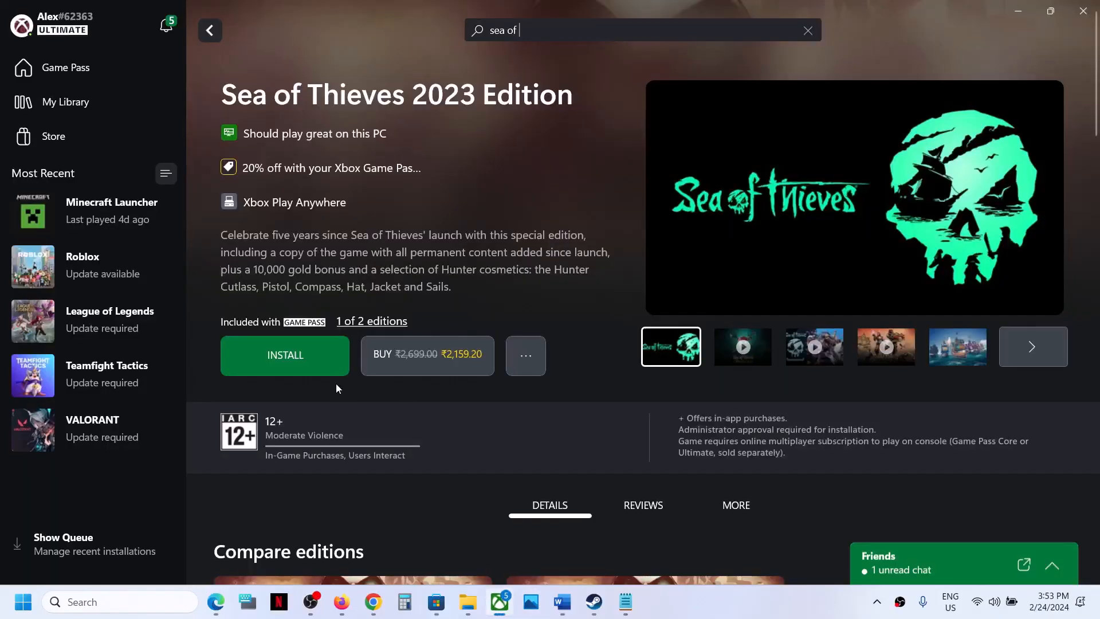
{"action": "left_click", "coordinate": [311, 371]}
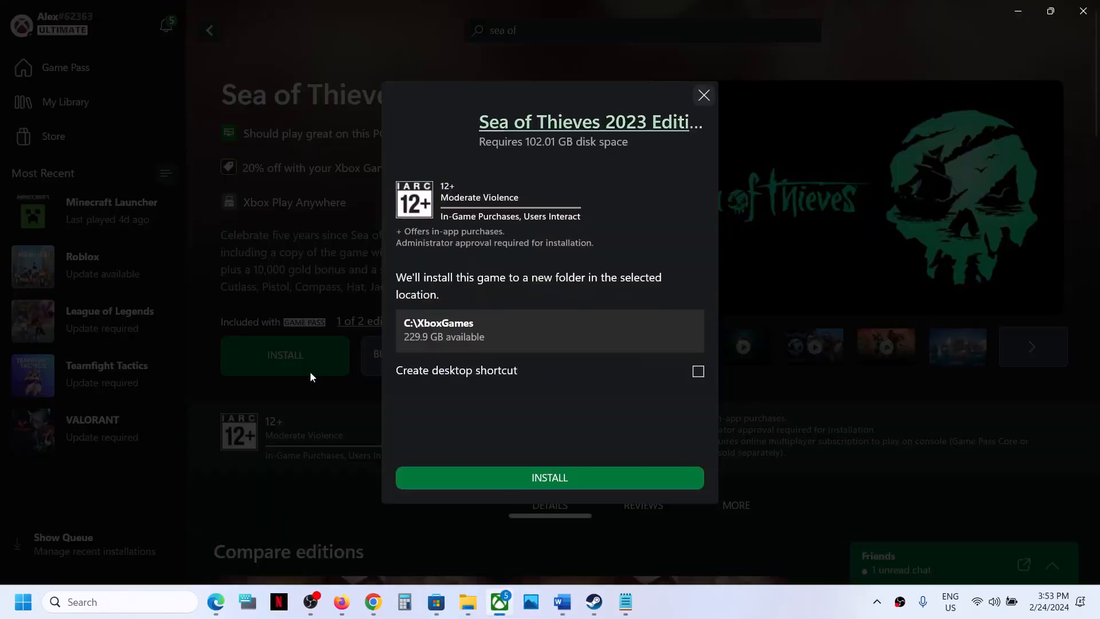
{"action": "left_click", "coordinate": [556, 476]}
{"action": "left_click", "coordinate": [437, 607]}
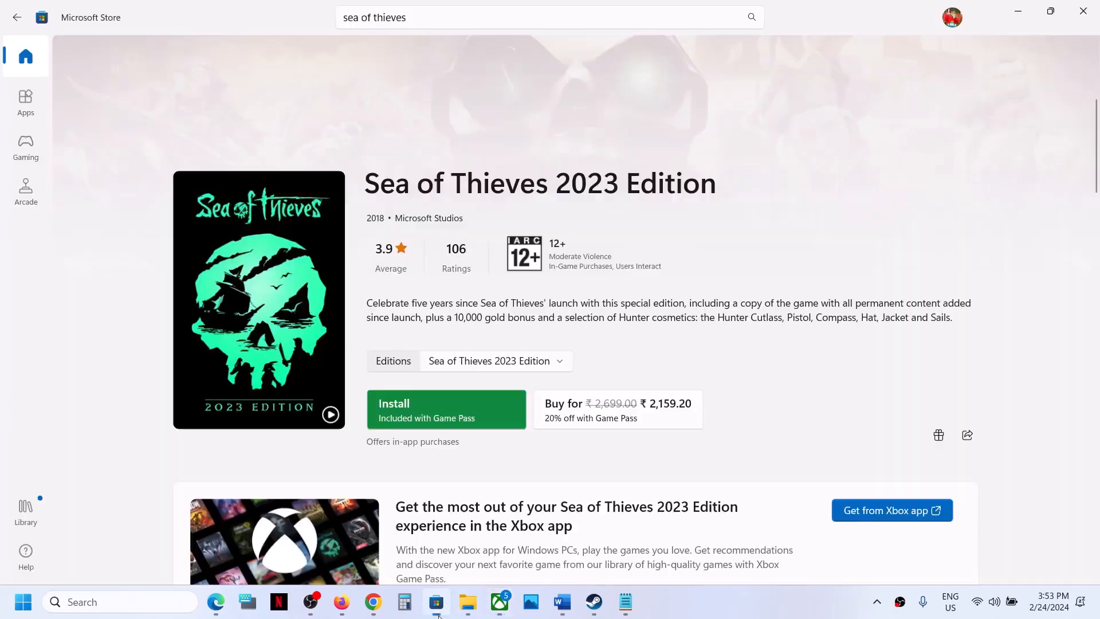
{"action": "left_click", "coordinate": [500, 607]}
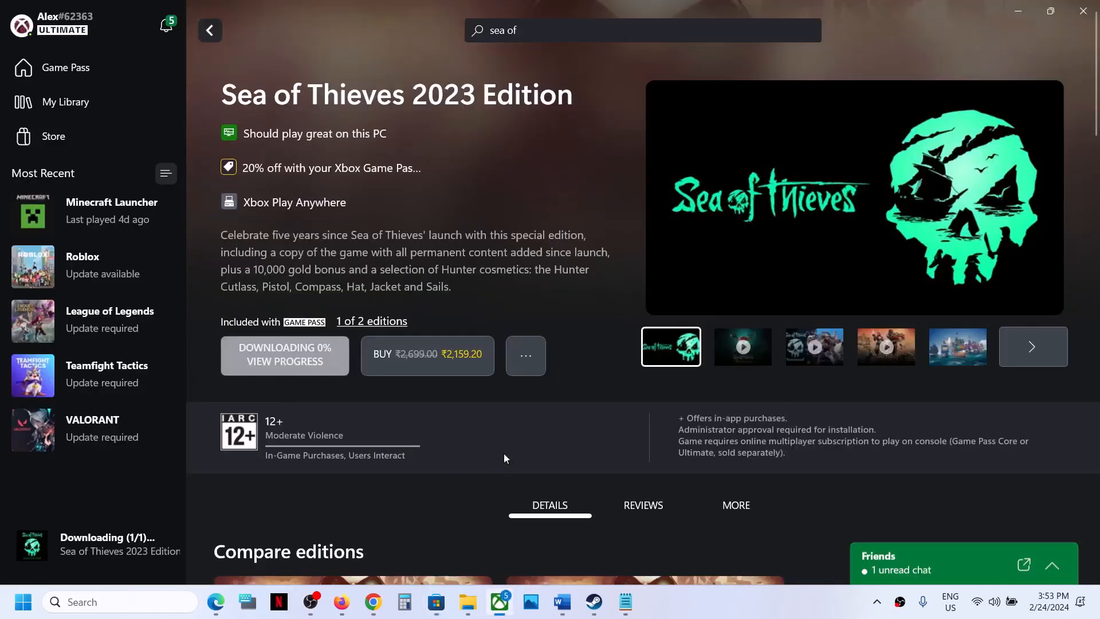